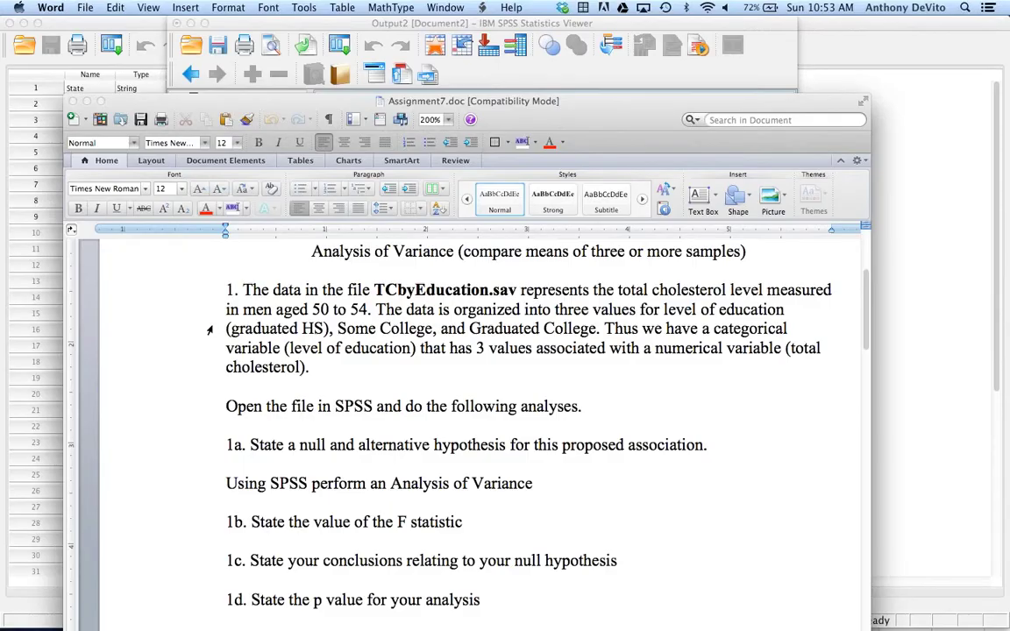
Create a new blank document and paste the copied ANOVA table for T Cholesterol into it as an editable table.
{"action": "left_click", "coordinate": [86, 329]}
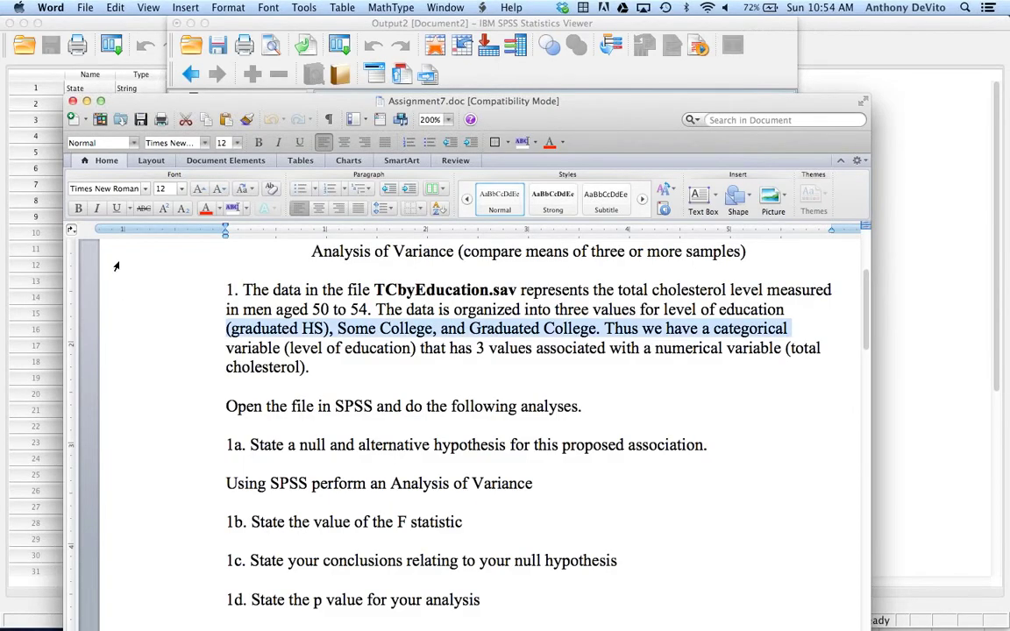
{"action": "left_click", "coordinate": [84, 7]}
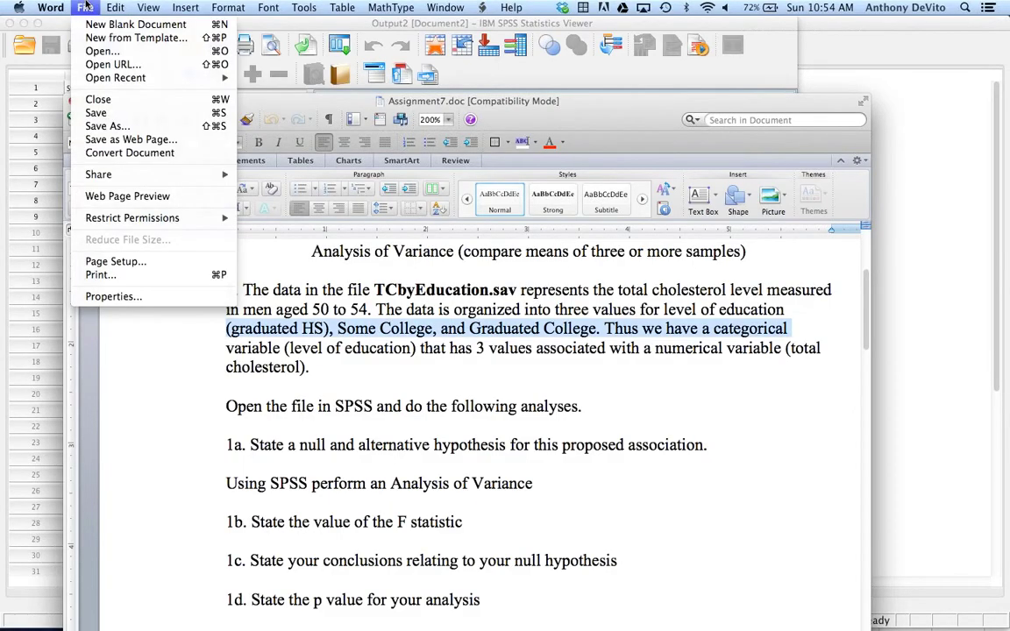
{"action": "left_click", "coordinate": [91, 27]}
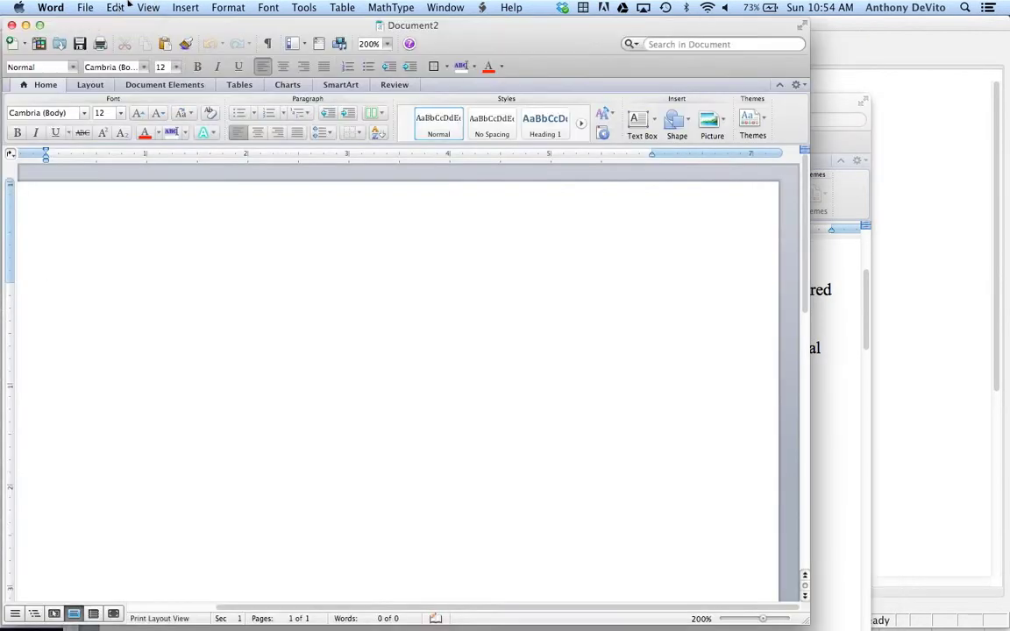
{"action": "left_click", "coordinate": [116, 7]}
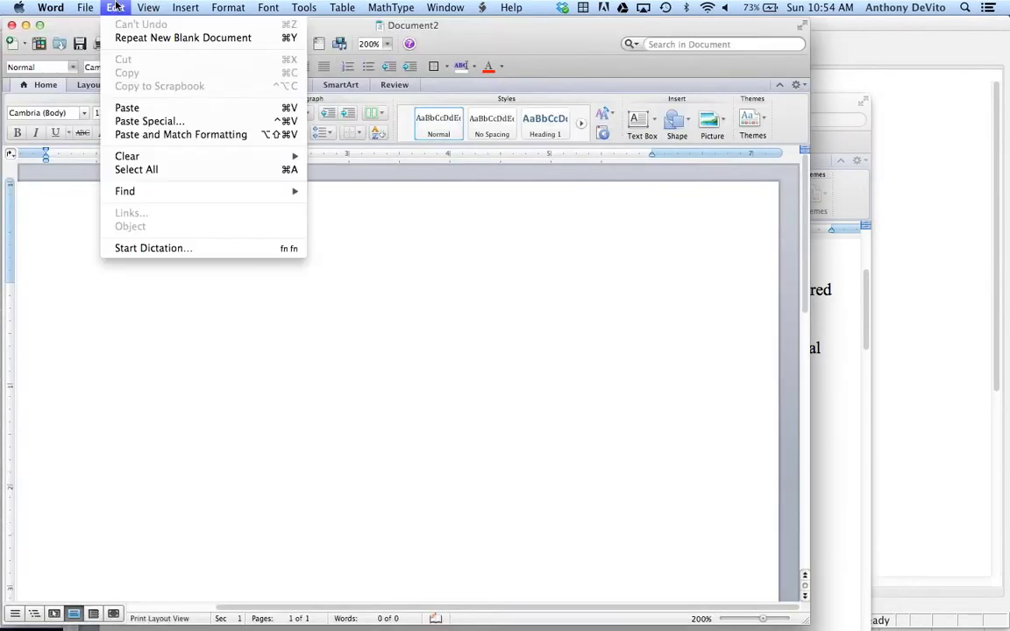
{"action": "left_click", "coordinate": [127, 108]}
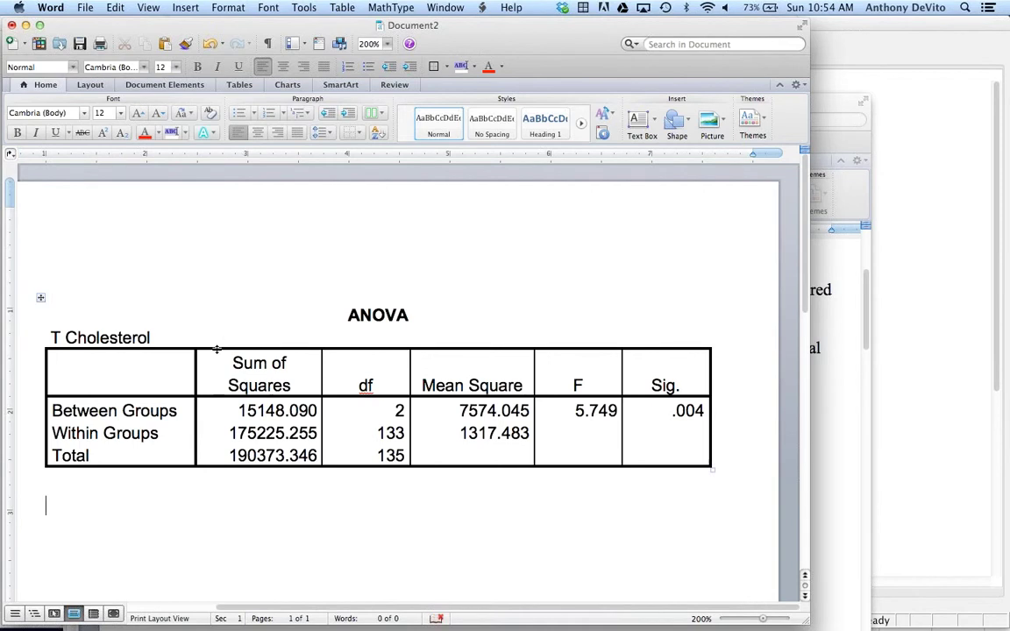
{"action": "scroll", "coordinate": [269, 362], "scroll_direction": "left", "scroll_amount": 3}
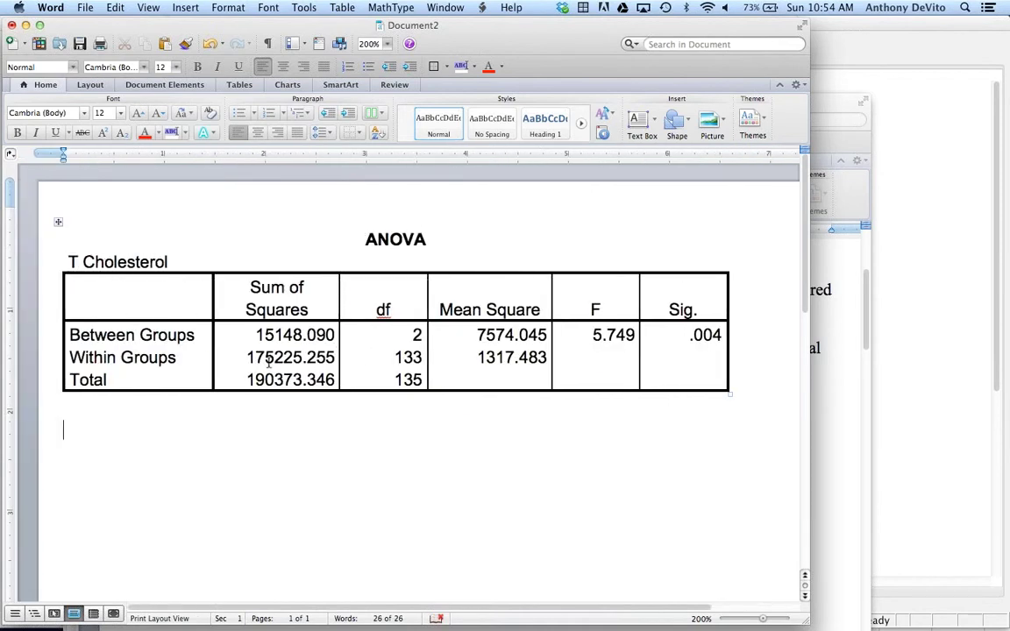
{"action": "scroll", "coordinate": [268, 362], "scroll_direction": "right", "scroll_amount": 3}
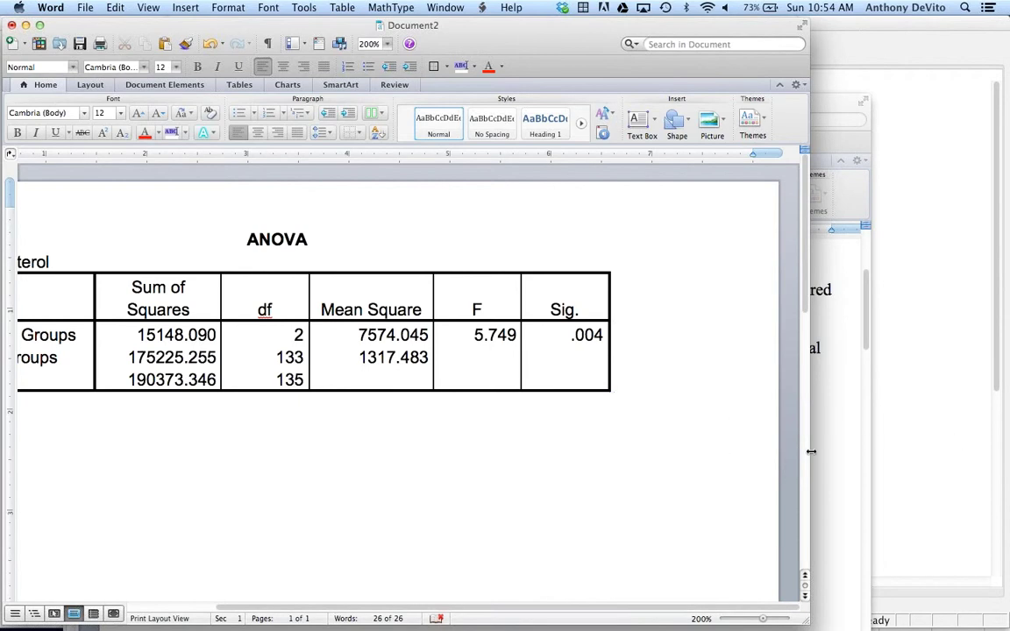
{"action": "scroll", "coordinate": [593, 406], "scroll_direction": "left", "scroll_amount": 3}
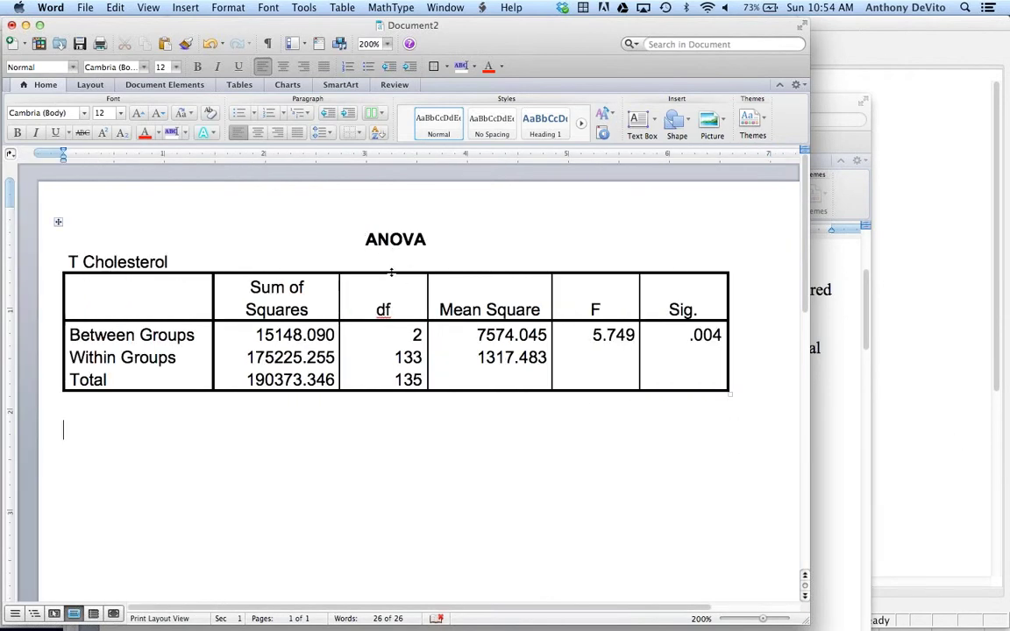
Paste the copied ANOVA table again below the first one, using Paste Special with the Picture format.
{"action": "left_click", "coordinate": [116, 7]}
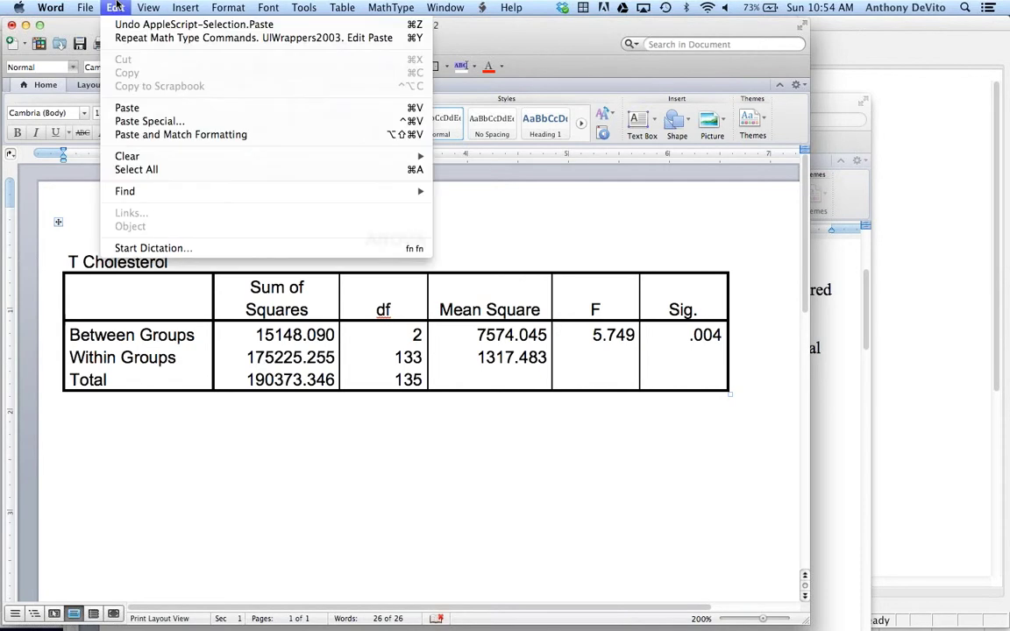
{"action": "left_click", "coordinate": [140, 122]}
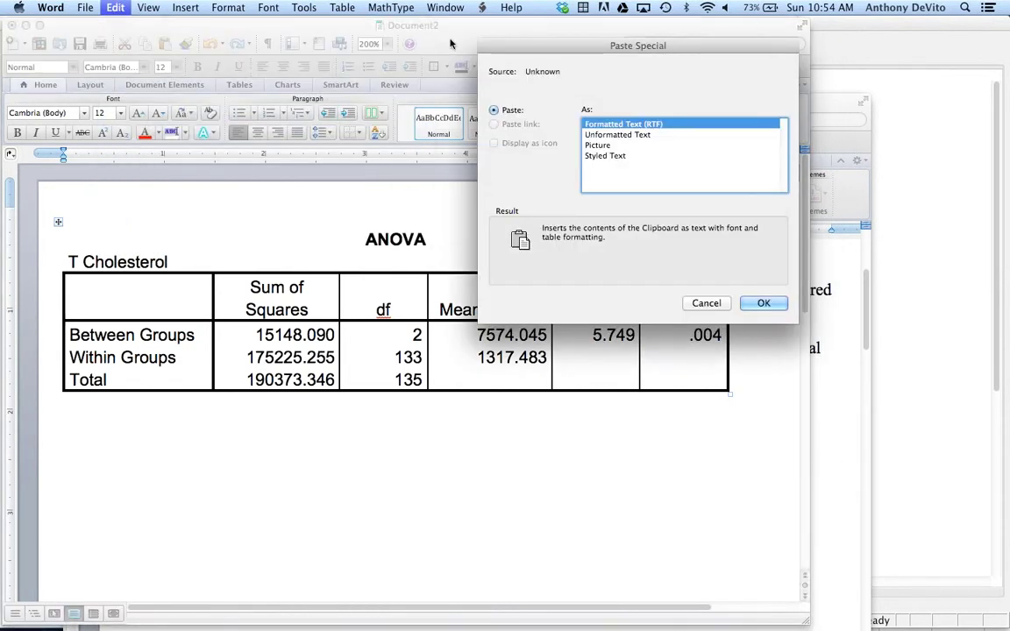
{"action": "left_click_drag", "start_coordinate": [558, 45], "coordinate": [348, 36]}
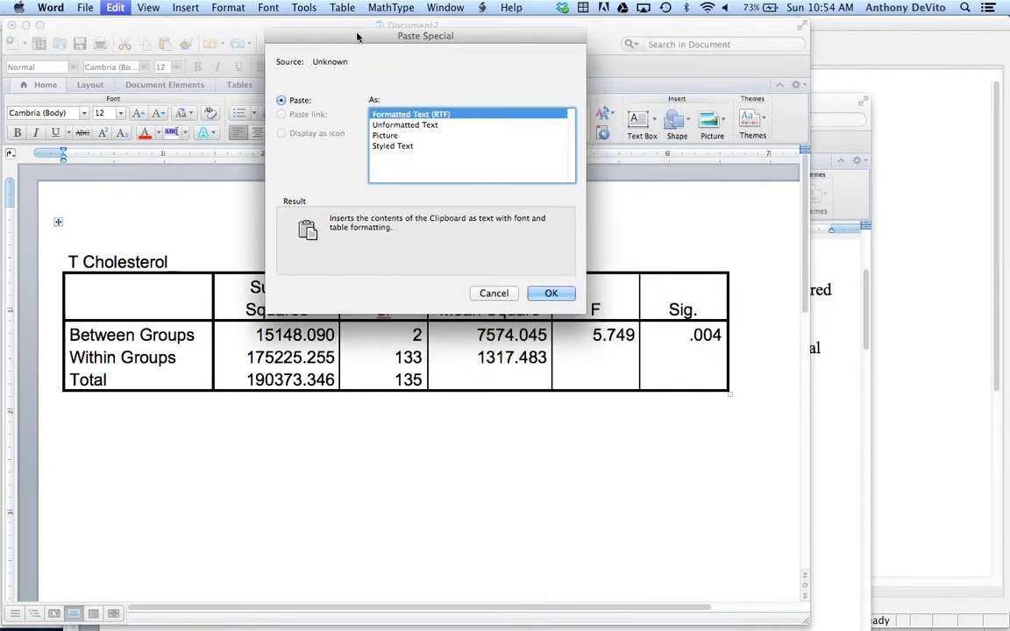
{"action": "left_click", "coordinate": [383, 136]}
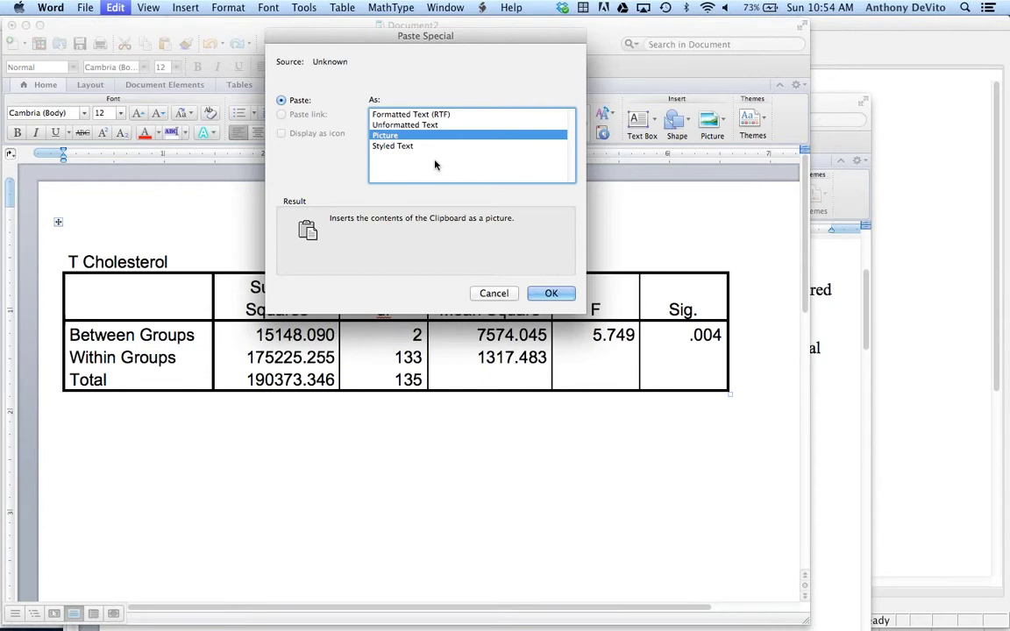
{"action": "left_click", "coordinate": [547, 293]}
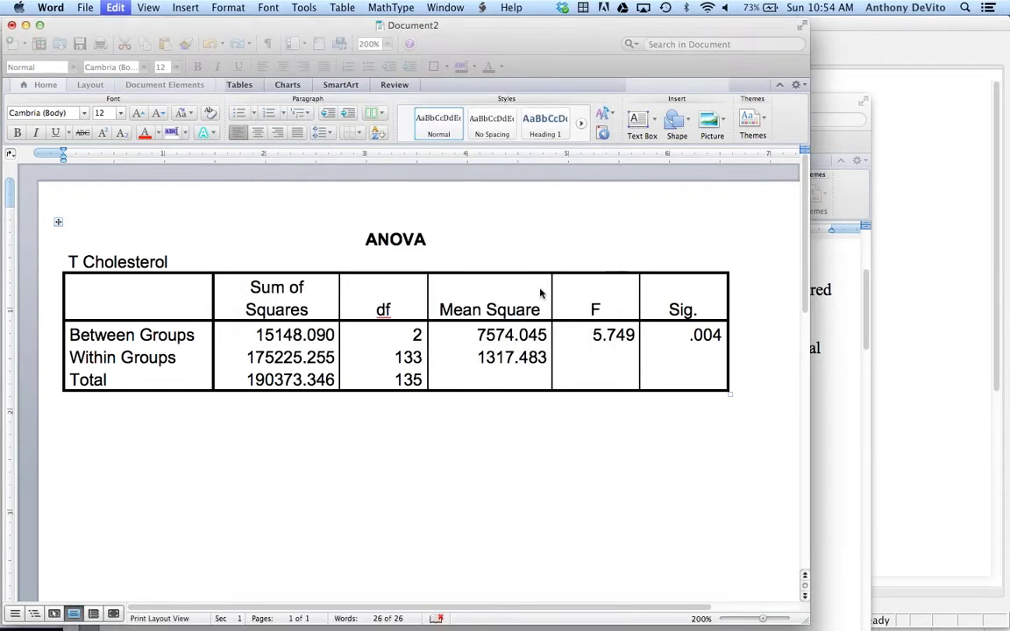
{"action": "scroll", "coordinate": [546, 386], "scroll_direction": "down", "scroll_amount": 3}
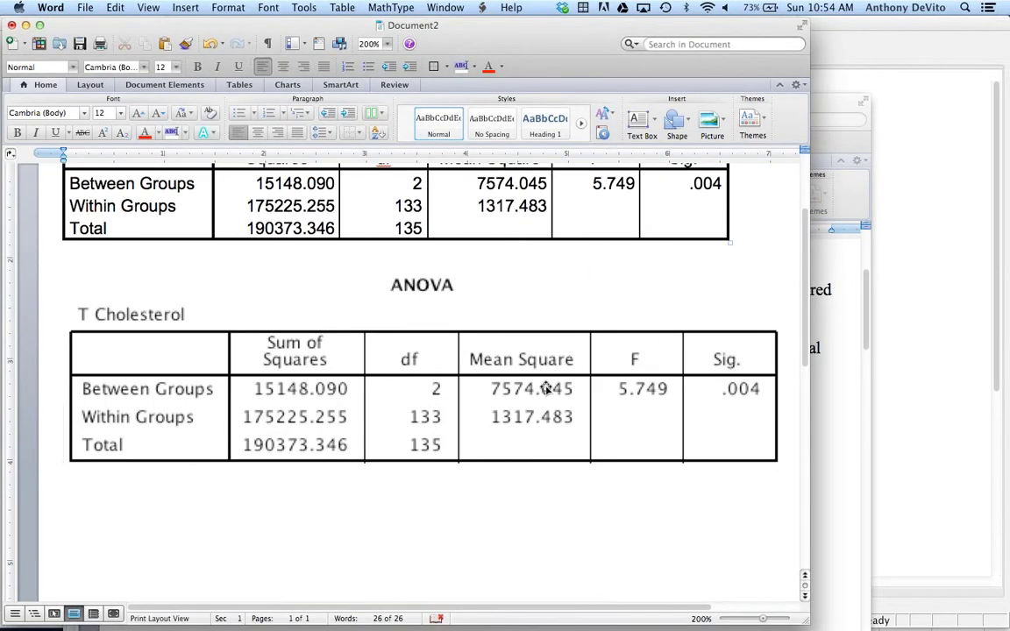
Shrink the pasted ANOVA picture proportionally to about 5.5 inches wide and minimize the document.
{"action": "left_click", "coordinate": [463, 364]}
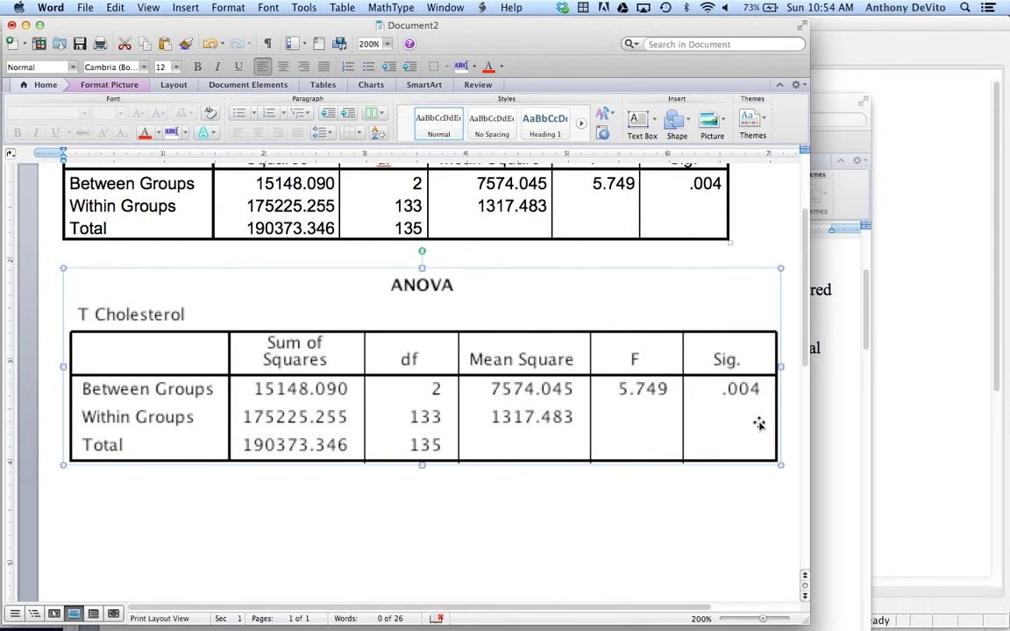
{"action": "left_click_drag", "start_coordinate": [779, 465], "coordinate": [619, 408]}
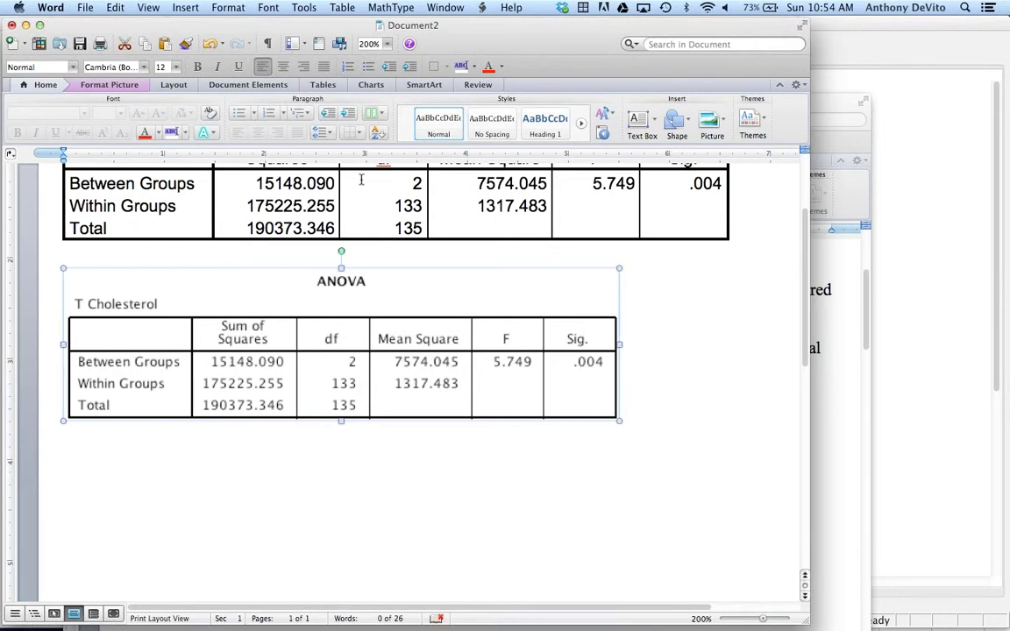
{"action": "left_click", "coordinate": [25, 25]}
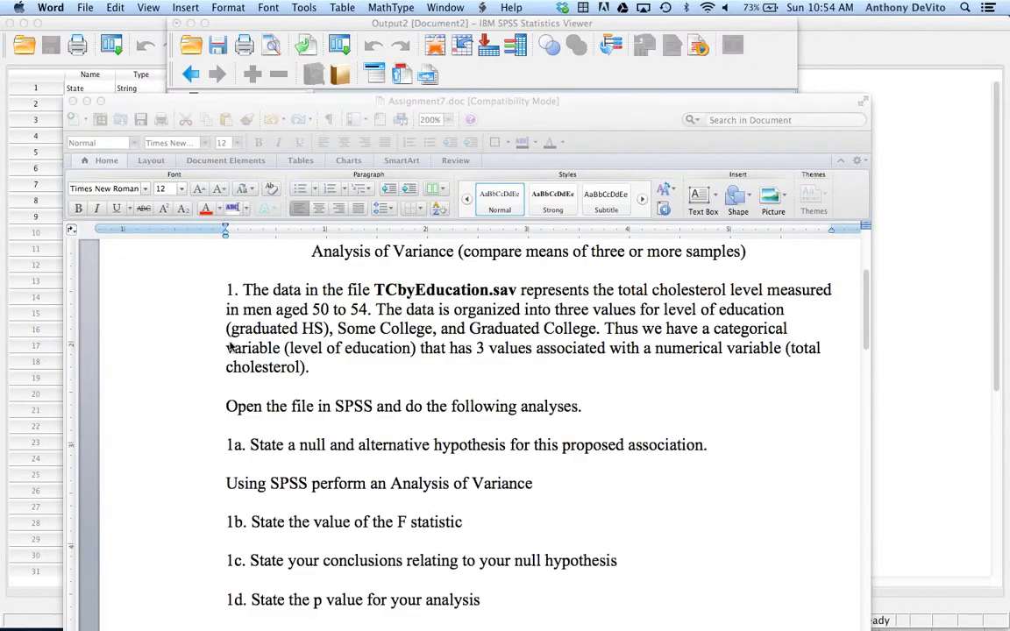
Glance at the SPSS output, return to Assignment7.doc in Word, and read the Anova vs t Test bonus section.
{"action": "left_click", "coordinate": [251, 24]}
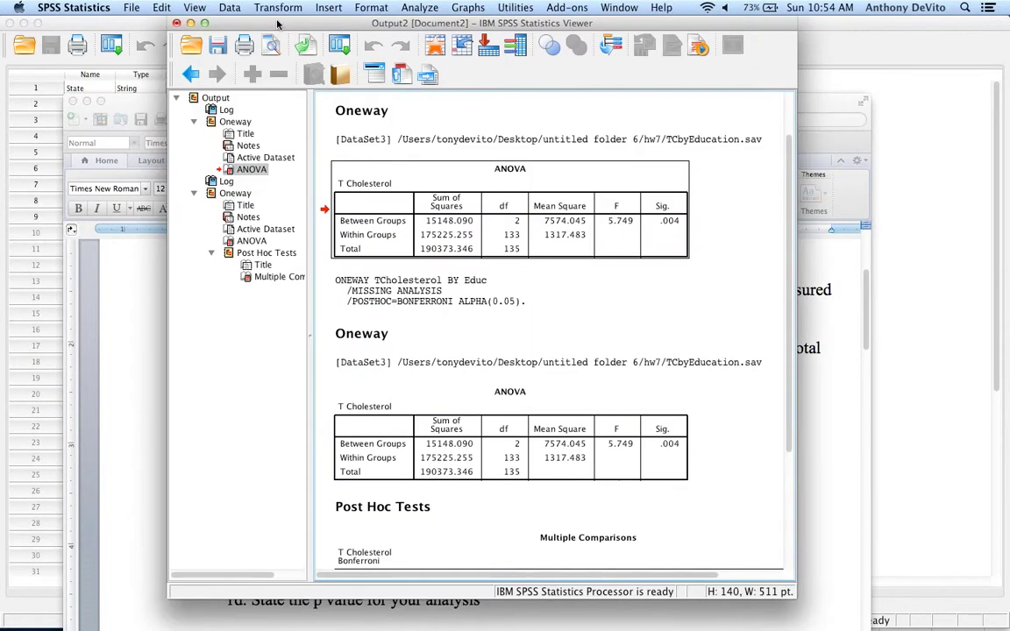
{"action": "left_click", "coordinate": [128, 103]}
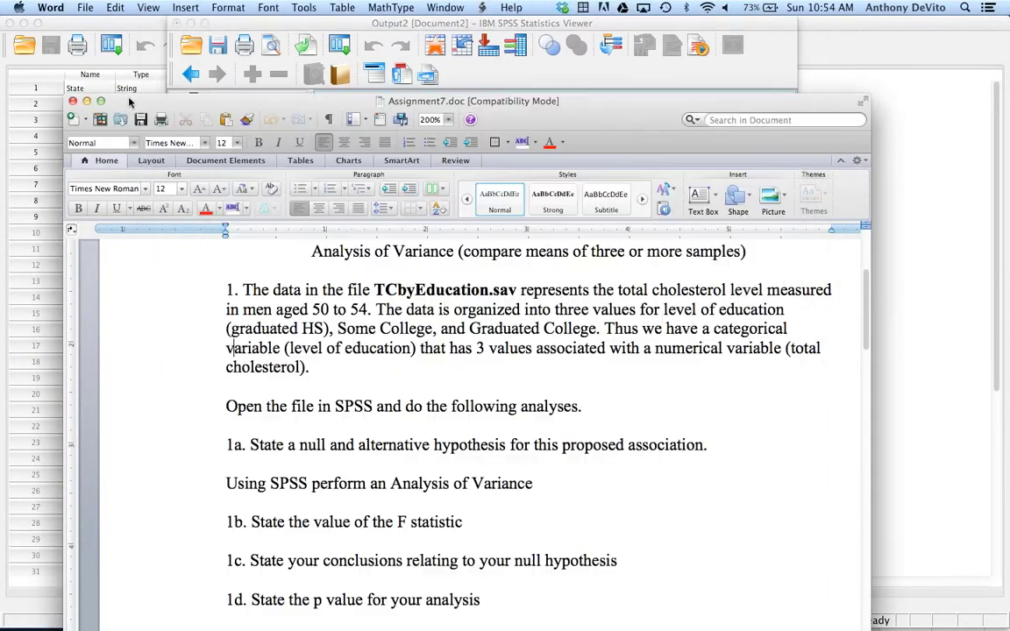
{"action": "scroll", "coordinate": [285, 380], "scroll_direction": "down", "scroll_amount": 10}
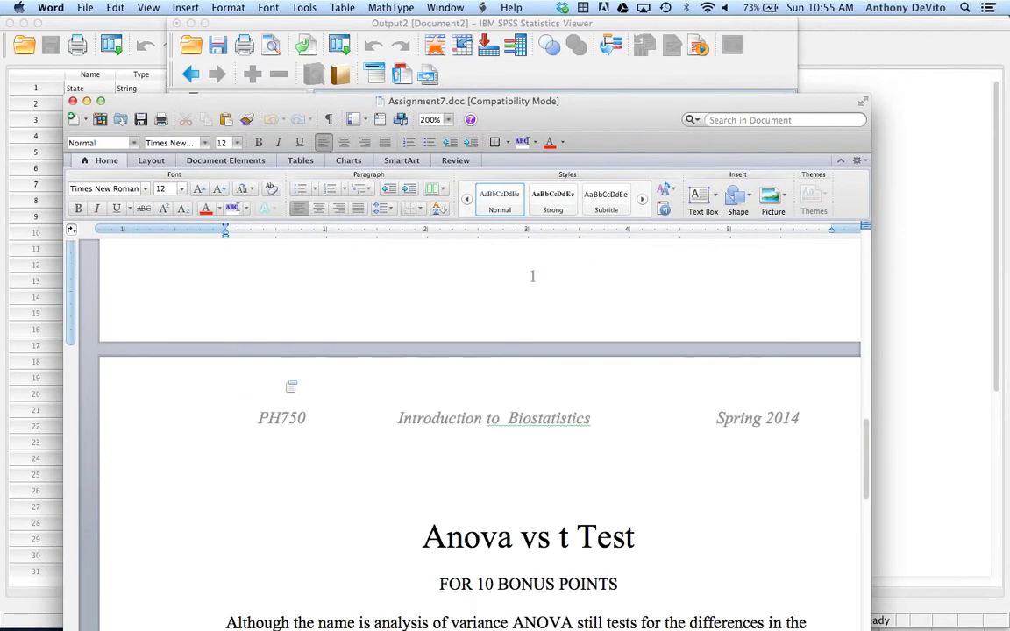
{"action": "scroll", "coordinate": [289, 384], "scroll_direction": "up", "scroll_amount": 10}
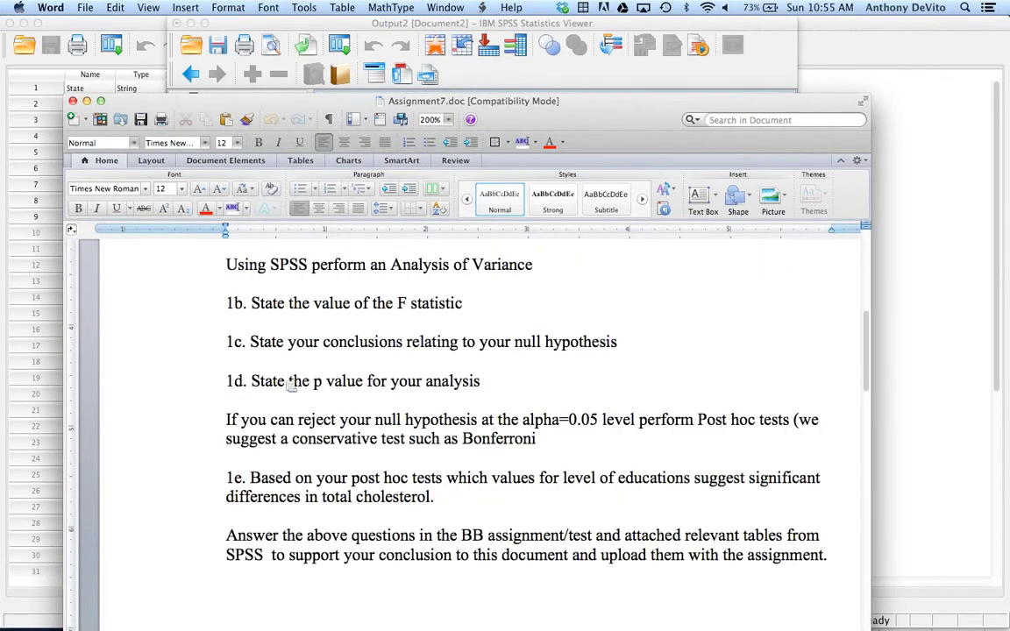
{"action": "scroll", "coordinate": [290, 385], "scroll_direction": "down", "scroll_amount": 12}
{"action": "scroll", "coordinate": [291, 386], "scroll_direction": "down", "scroll_amount": 5}
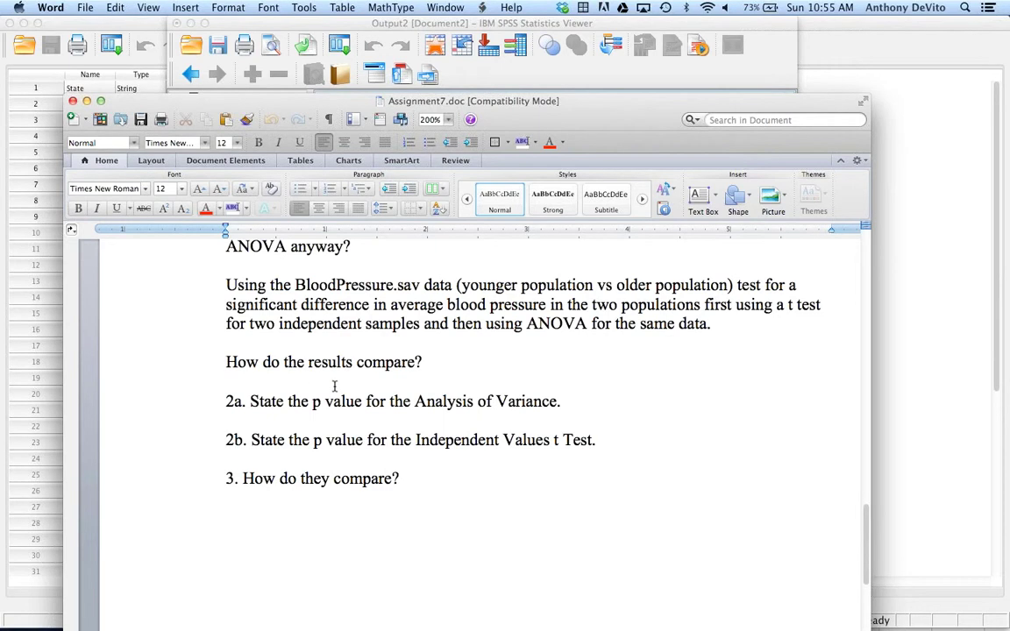
{"action": "scroll", "coordinate": [334, 386], "scroll_direction": "up", "scroll_amount": 1}
{"action": "scroll", "coordinate": [334, 387], "scroll_direction": "up", "scroll_amount": 3}
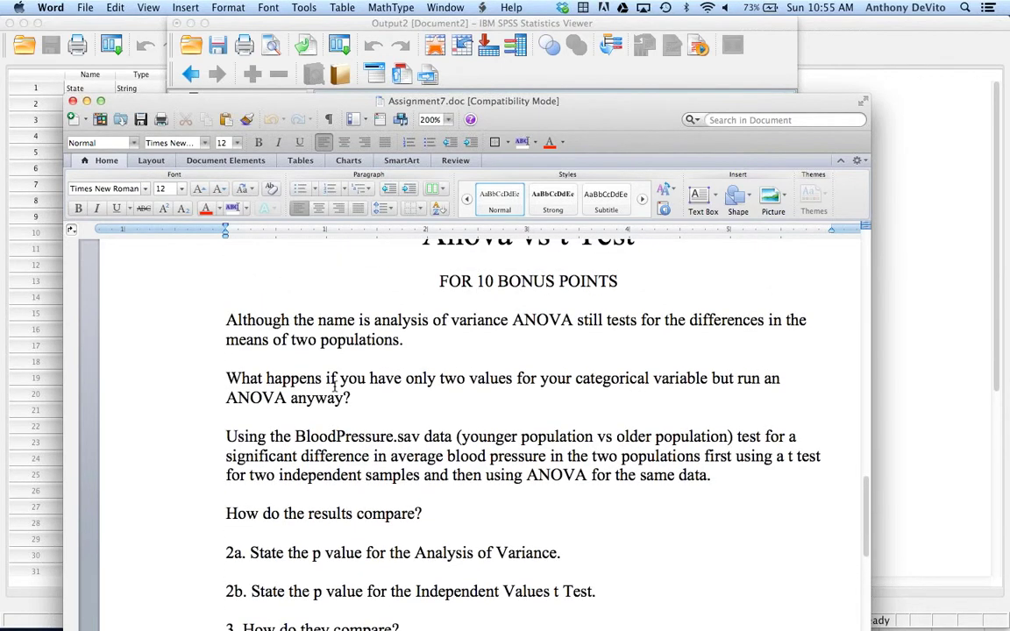
{"action": "left_click_drag", "start_coordinate": [428, 285], "coordinate": [463, 417]}
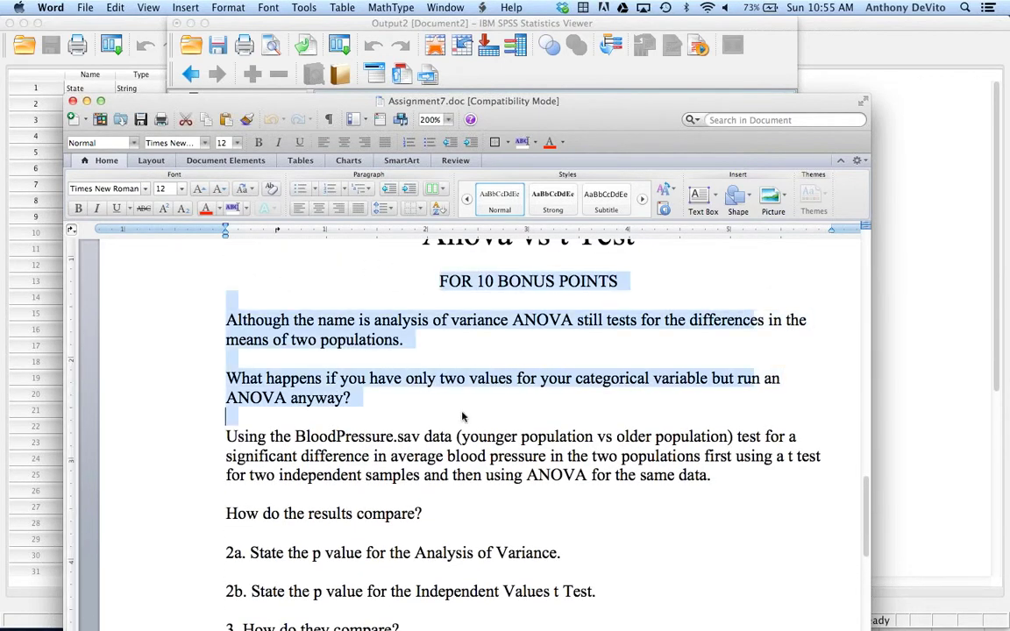
{"action": "left_click", "coordinate": [463, 417]}
{"action": "scroll", "coordinate": [463, 417], "scroll_direction": "down", "scroll_amount": 3}
{"action": "scroll", "coordinate": [462, 412], "scroll_direction": "up", "scroll_amount": 4}
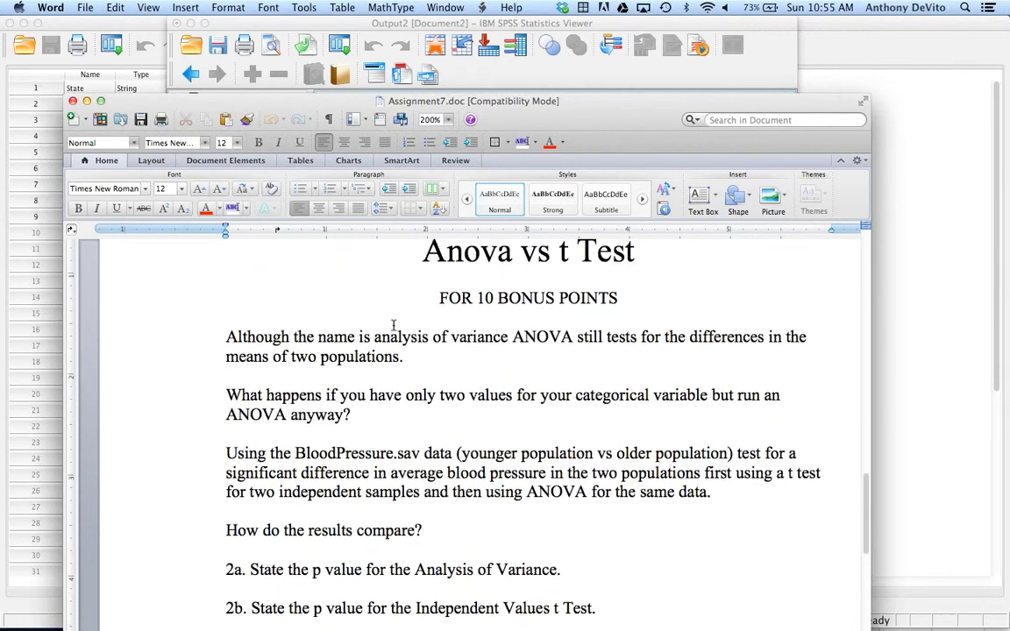
{"action": "left_click_drag", "start_coordinate": [386, 318], "coordinate": [427, 369]}
{"action": "left_click", "coordinate": [428, 369]}
{"action": "scroll", "coordinate": [427, 364], "scroll_direction": "down", "scroll_amount": 2}
{"action": "scroll", "coordinate": [427, 364], "scroll_direction": "down", "scroll_amount": 1}
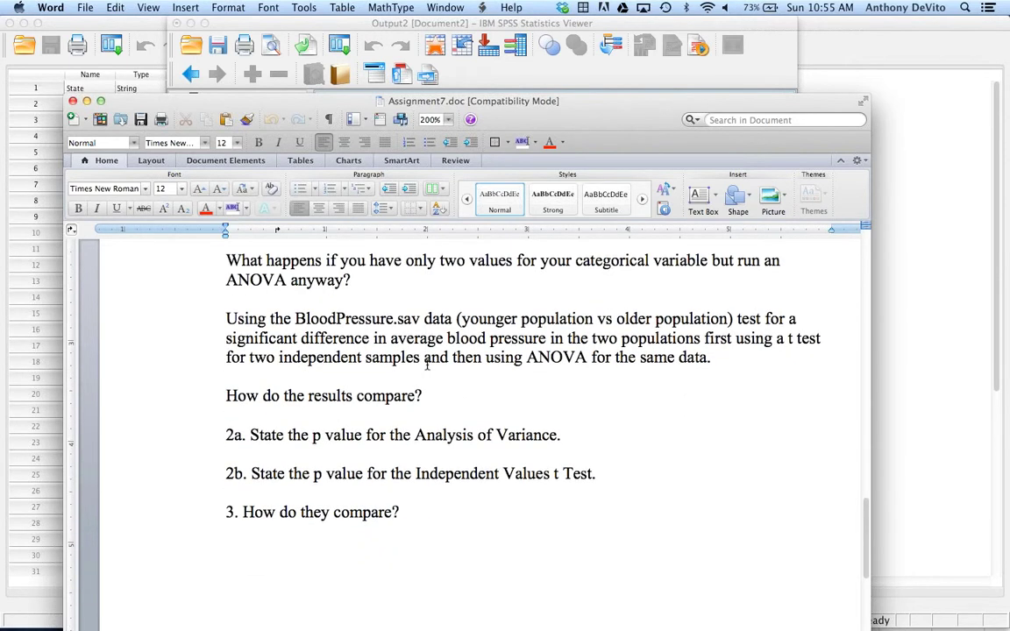
Examine the BloodPressure.sav task and questions 2a and 2b about the p values for the Analysis of Variance and t test.
{"action": "left_click_drag", "start_coordinate": [296, 319], "coordinate": [226, 319]}
{"action": "left_click", "coordinate": [368, 319]}
{"action": "key", "text": "Up"}
{"action": "left_click_drag", "start_coordinate": [481, 319], "coordinate": [689, 319]}
{"action": "left_click", "coordinate": [689, 319]}
{"action": "left_click_drag", "start_coordinate": [414, 435], "coordinate": [542, 426]}
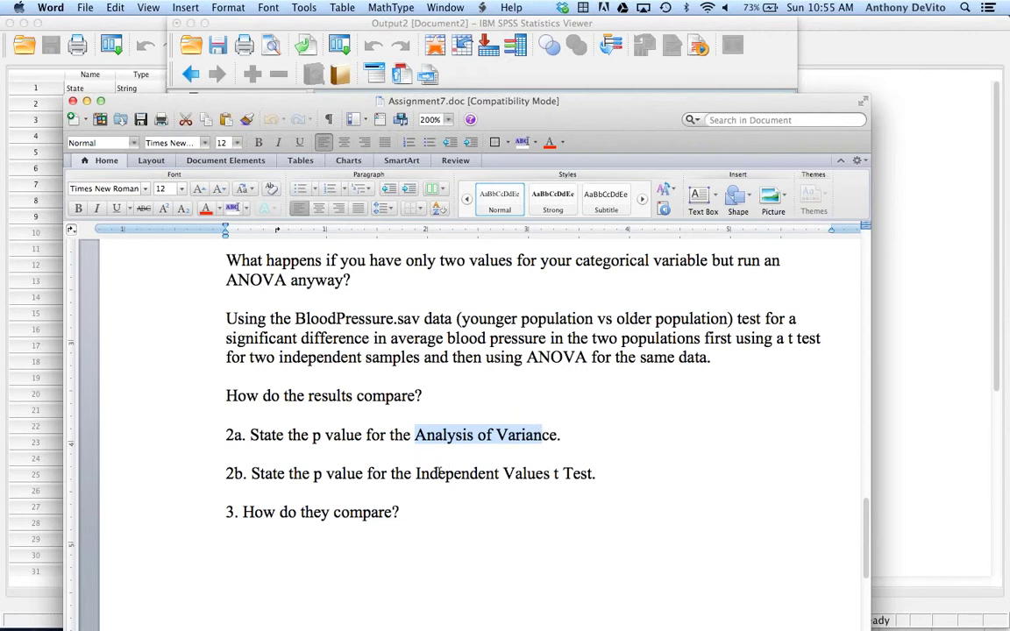
{"action": "left_click_drag", "start_coordinate": [431, 474], "coordinate": [572, 473]}
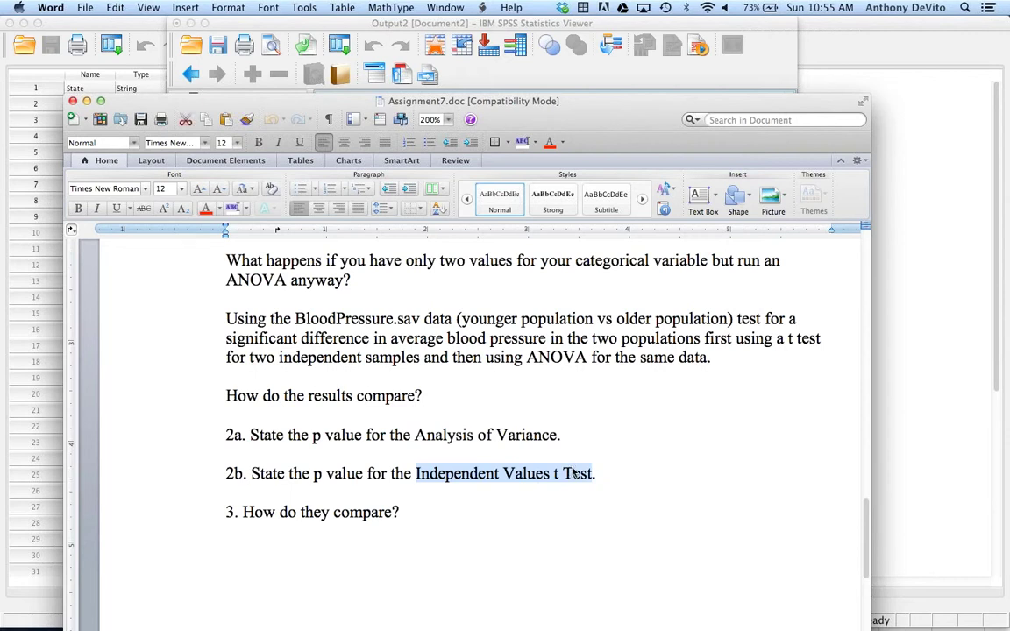
{"action": "left_click", "coordinate": [526, 472]}
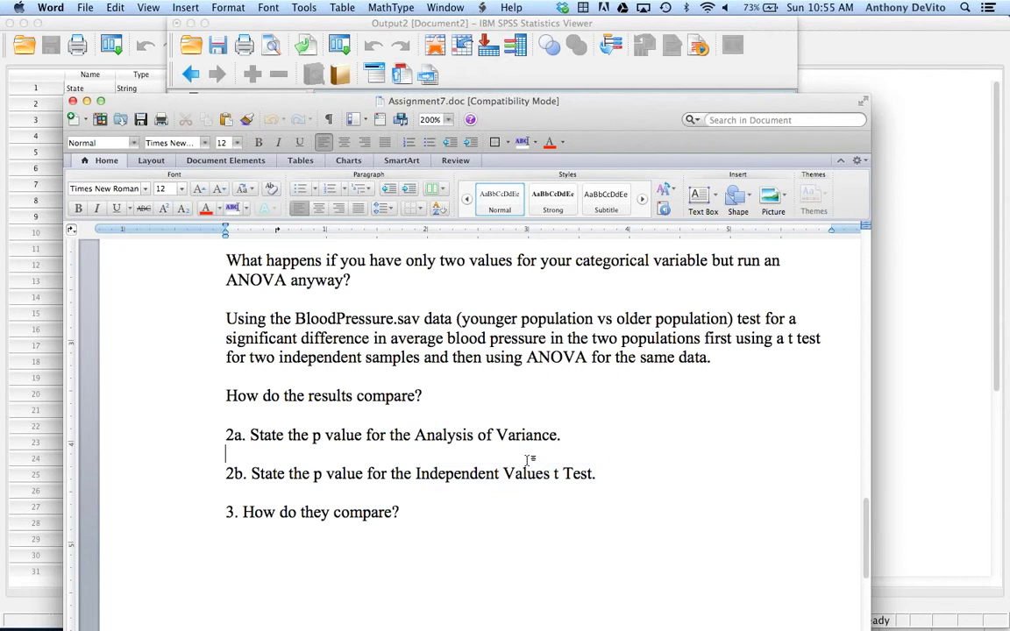
{"action": "triple_click", "coordinate": [222, 434]}
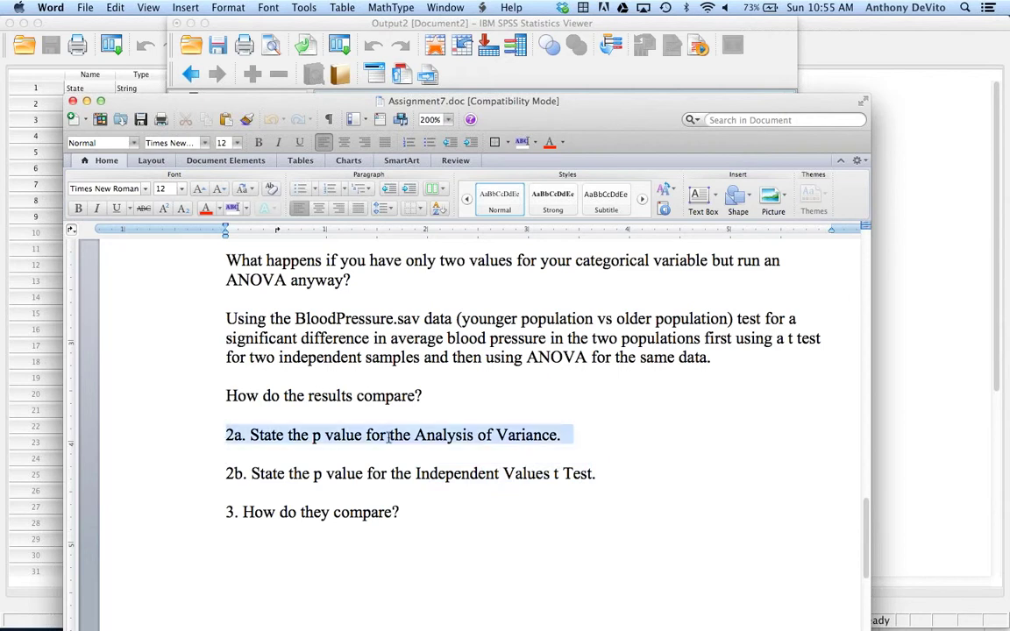
{"action": "left_click", "coordinate": [422, 453]}
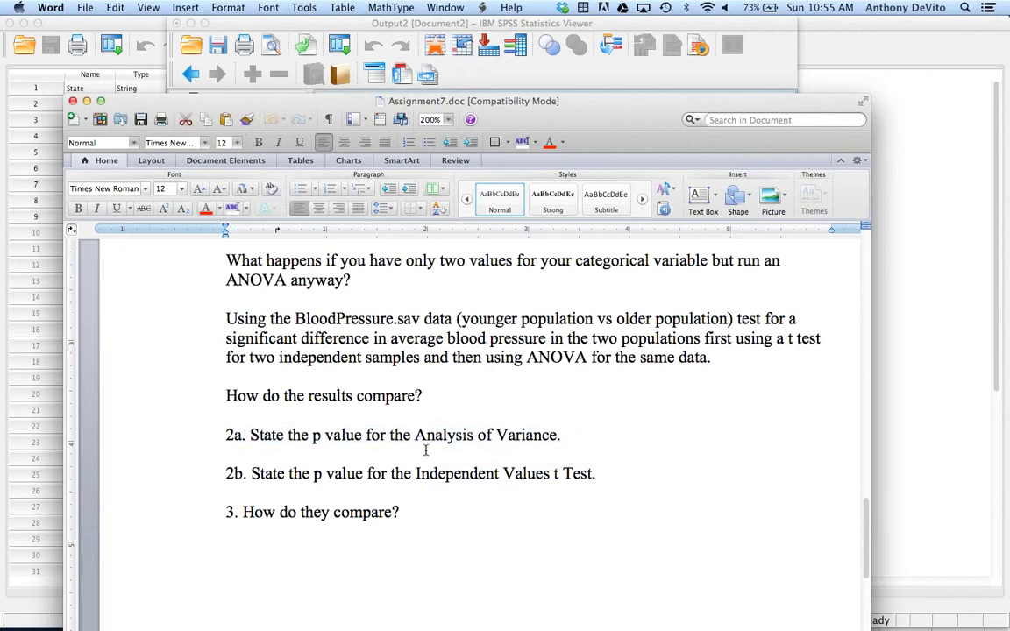
{"action": "left_click", "coordinate": [215, 435]}
{"action": "left_click", "coordinate": [204, 462]}
{"action": "left_click", "coordinate": [198, 476]}
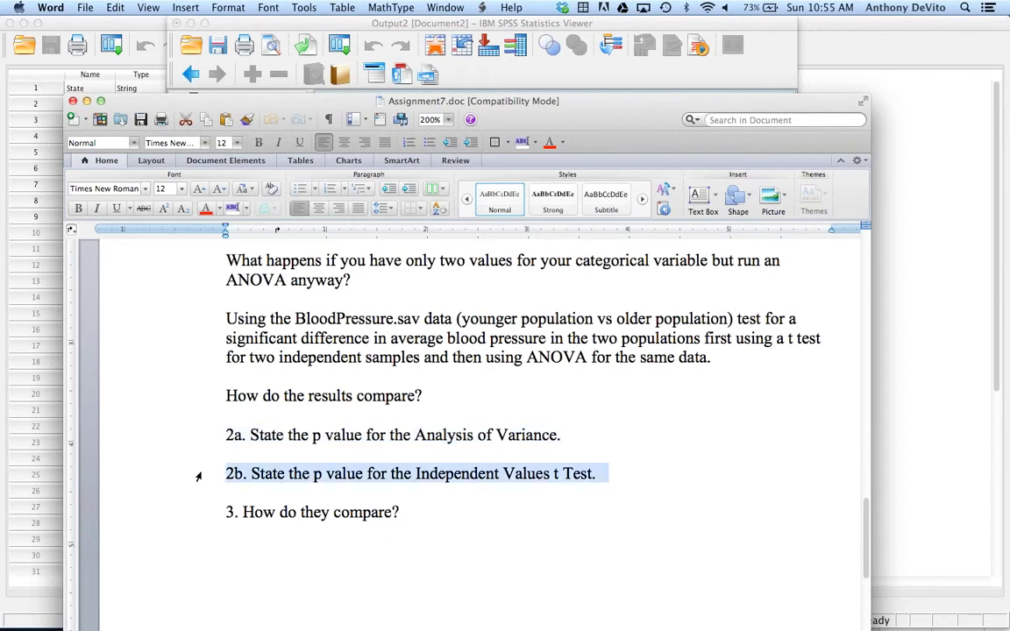
{"action": "left_click", "coordinate": [36, 378]}
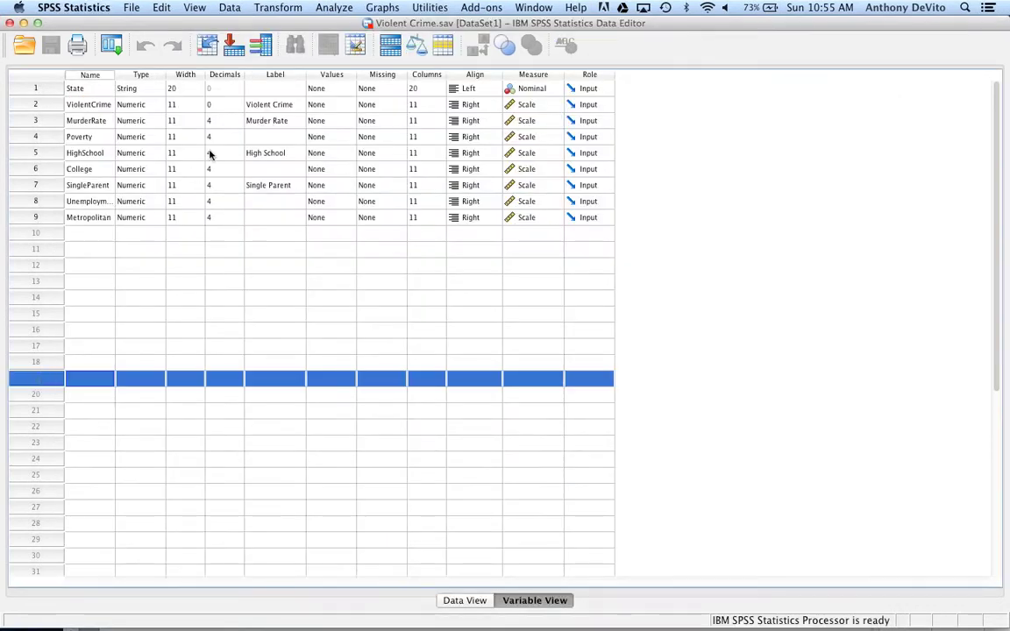
{"action": "left_click", "coordinate": [278, 8]}
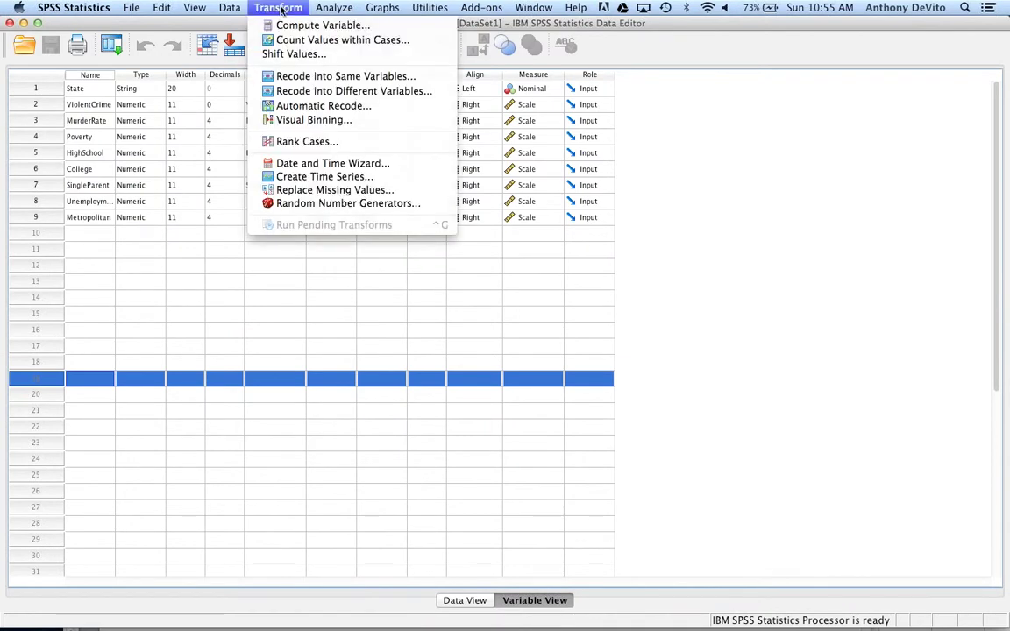
{"action": "mouse_move", "coordinate": [334, 7]}
{"action": "mouse_move", "coordinate": [340, 43]}
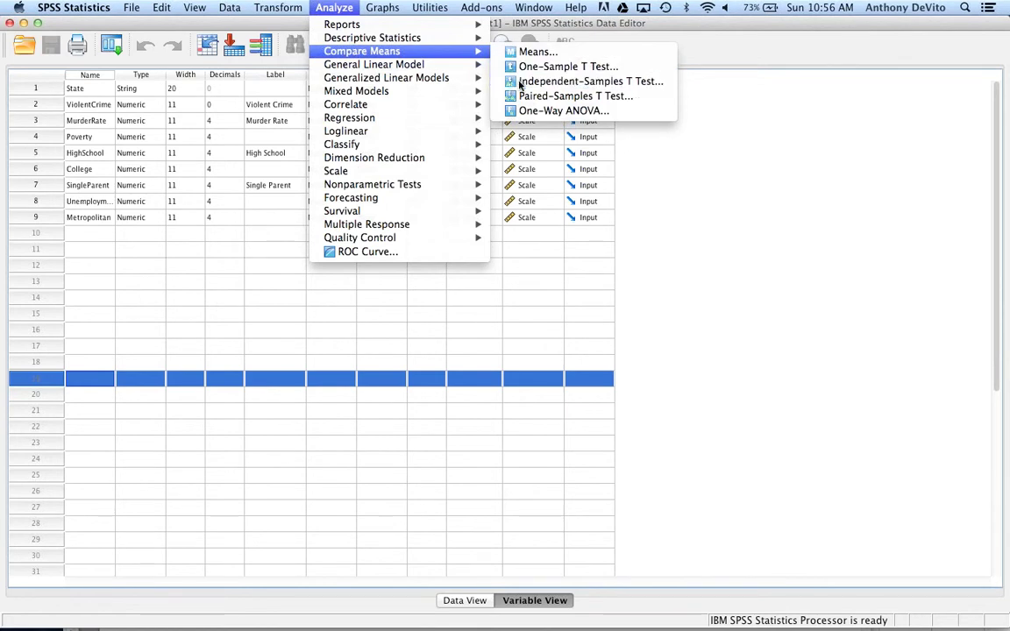
{"action": "left_click", "coordinate": [561, 80]}
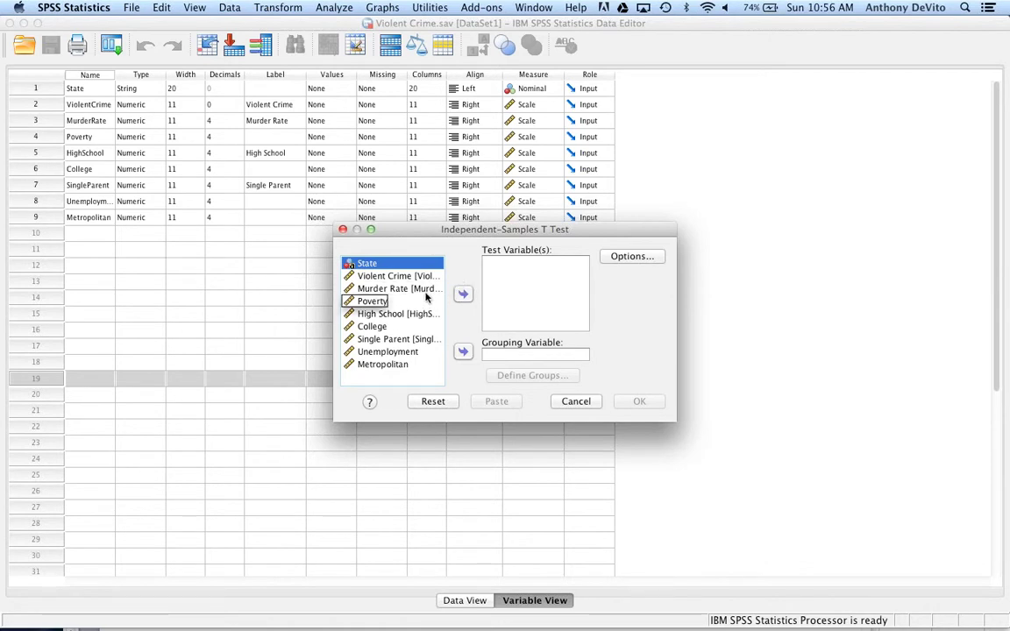
{"action": "left_click", "coordinate": [574, 401]}
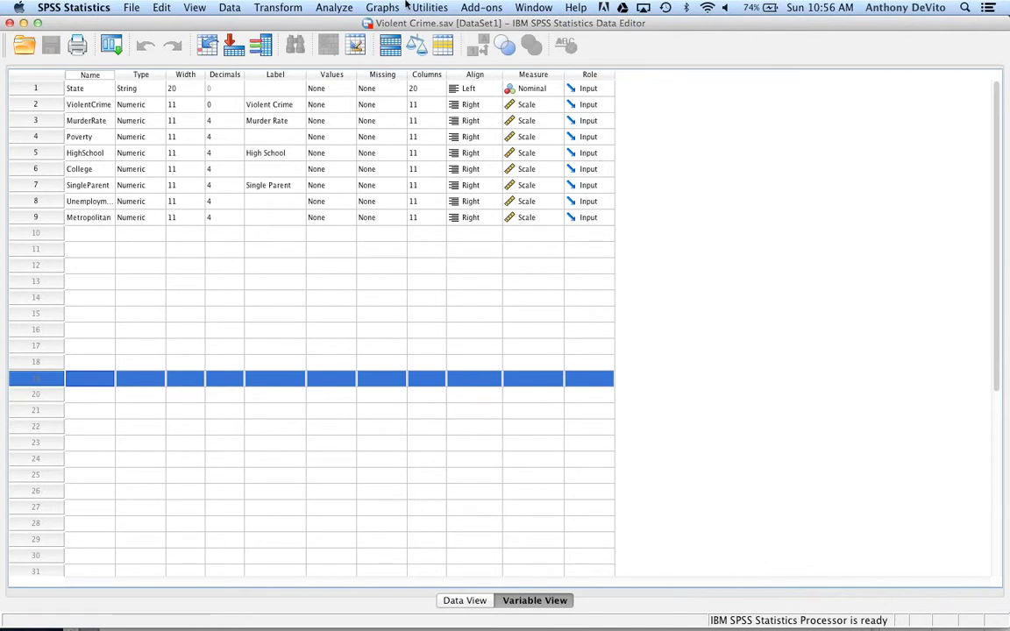
Bring the TCbyEducation.sav dataset to the front and reposition its window so the data is fully readable.
{"action": "left_click", "coordinate": [529, 7]}
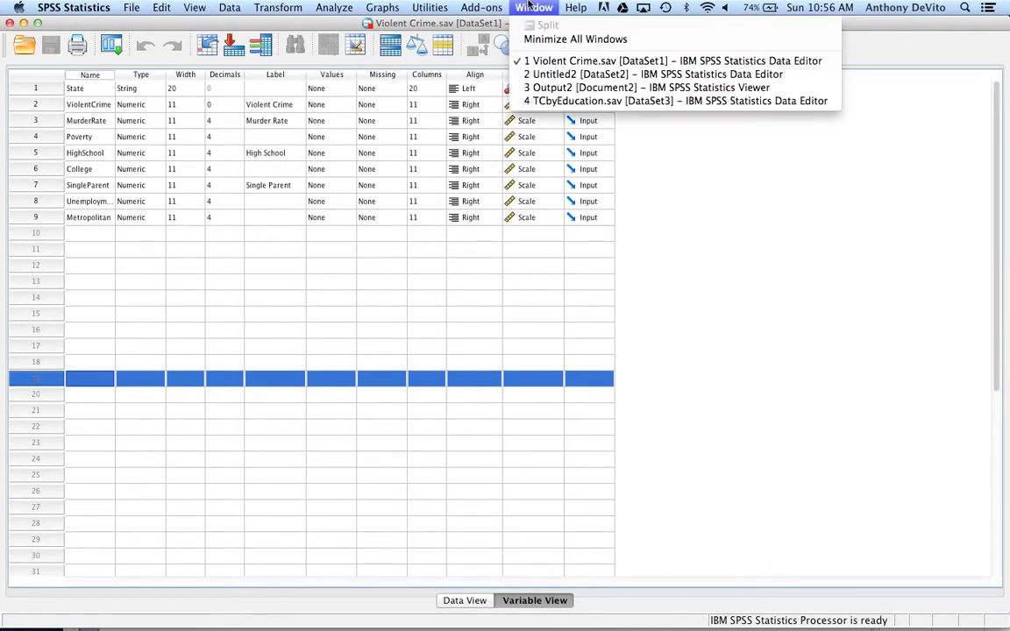
{"action": "left_click", "coordinate": [558, 101]}
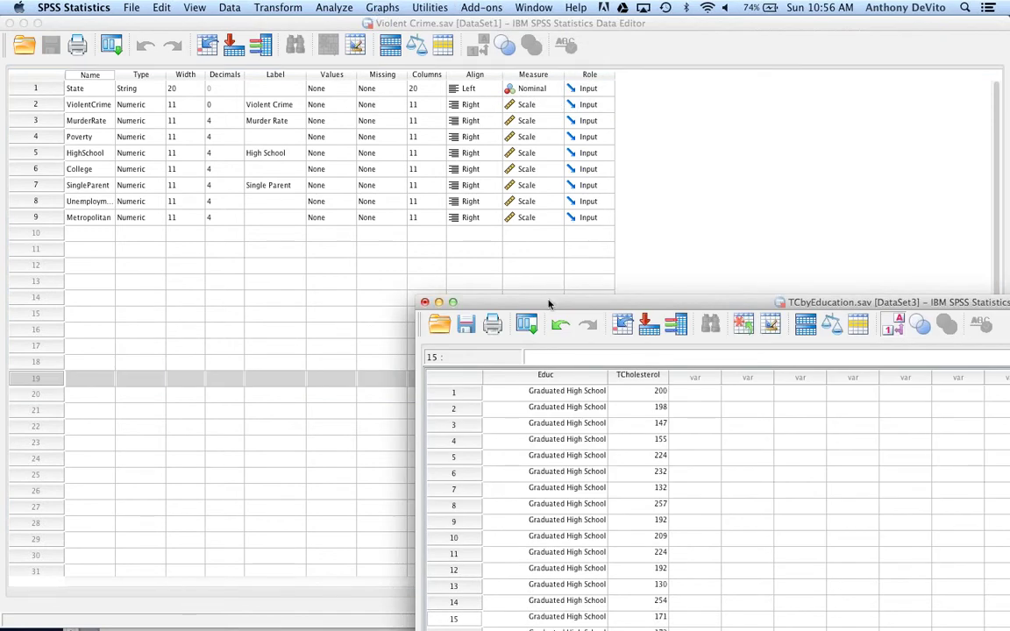
{"action": "left_click_drag", "start_coordinate": [549, 304], "coordinate": [186, 162]}
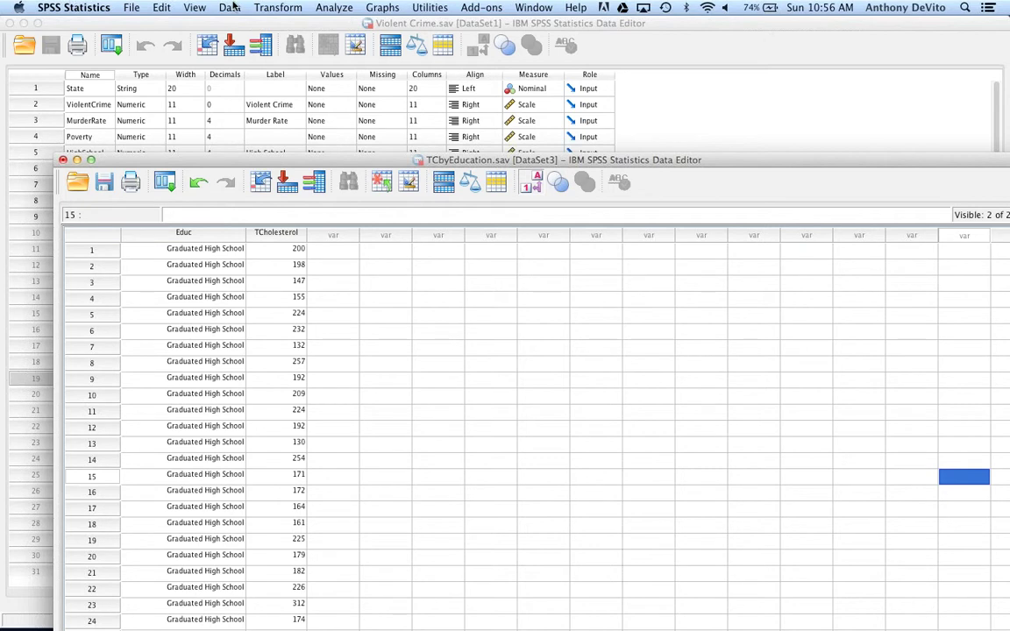
Set up an Independent-Samples T Test with T Cholesterol as the test variable and Educ as the grouping variable.
{"action": "left_click", "coordinate": [331, 7]}
{"action": "mouse_move", "coordinate": [355, 52]}
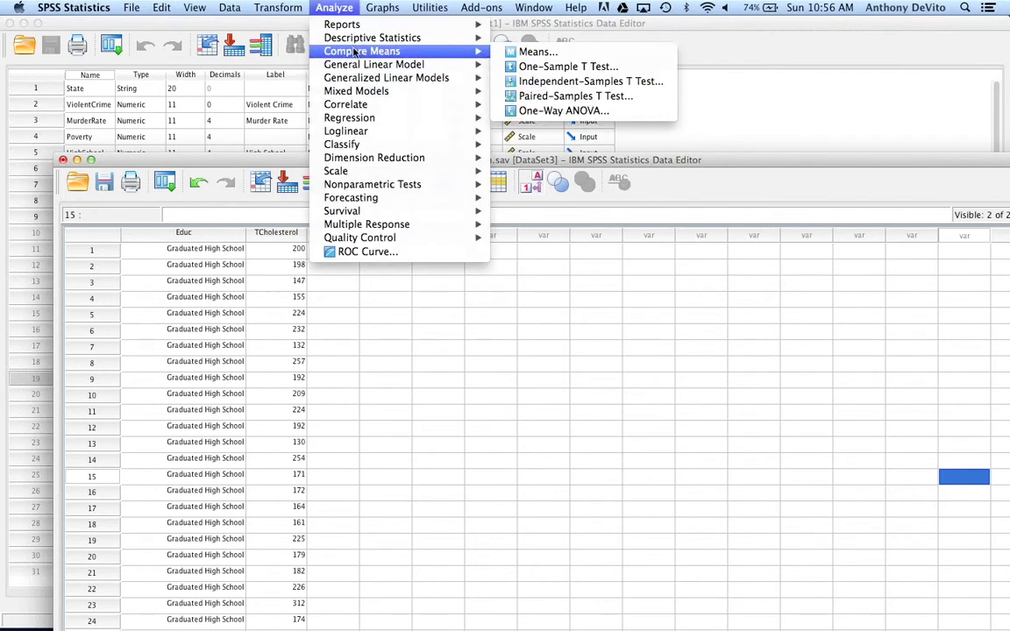
{"action": "left_click", "coordinate": [529, 82]}
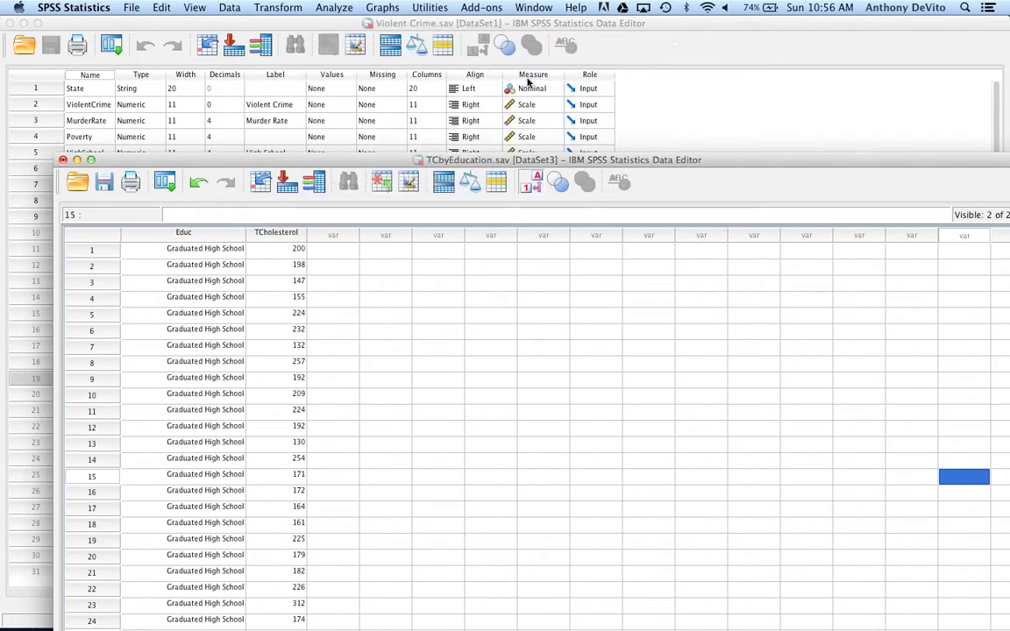
{"action": "left_click", "coordinate": [456, 413]}
{"action": "left_click", "coordinate": [414, 400]}
{"action": "left_click", "coordinate": [516, 488]}
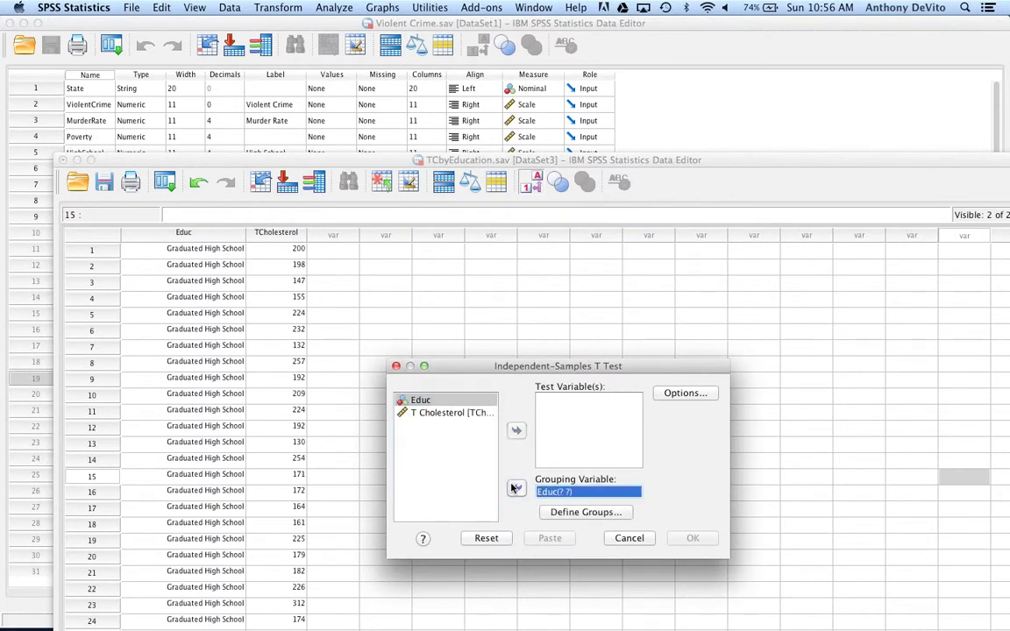
{"action": "left_click", "coordinate": [455, 400]}
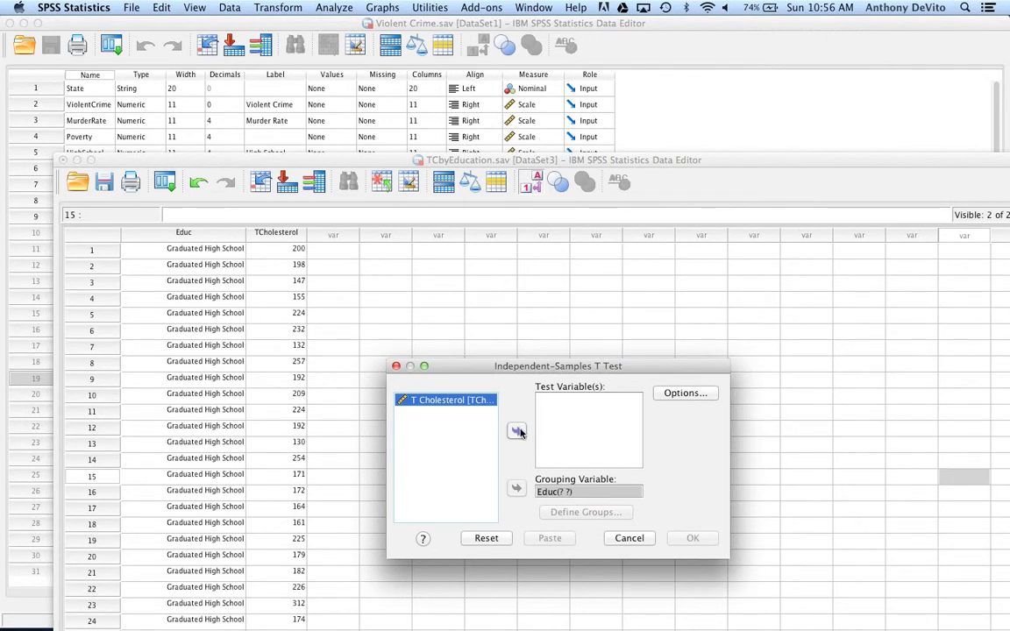
{"action": "left_click", "coordinate": [518, 430]}
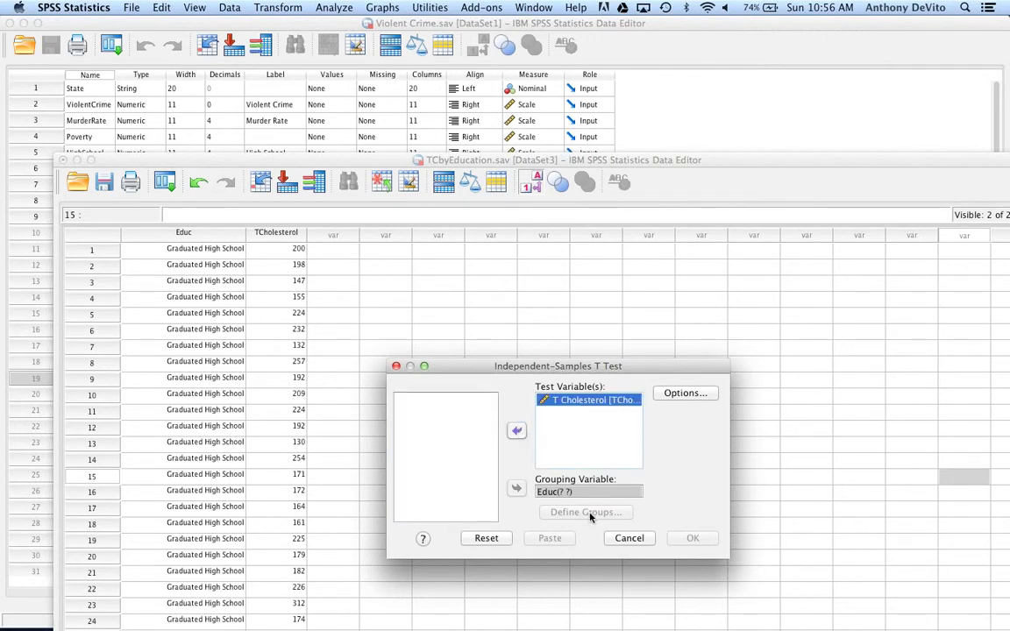
{"action": "left_click_drag", "start_coordinate": [481, 370], "coordinate": [448, 279]}
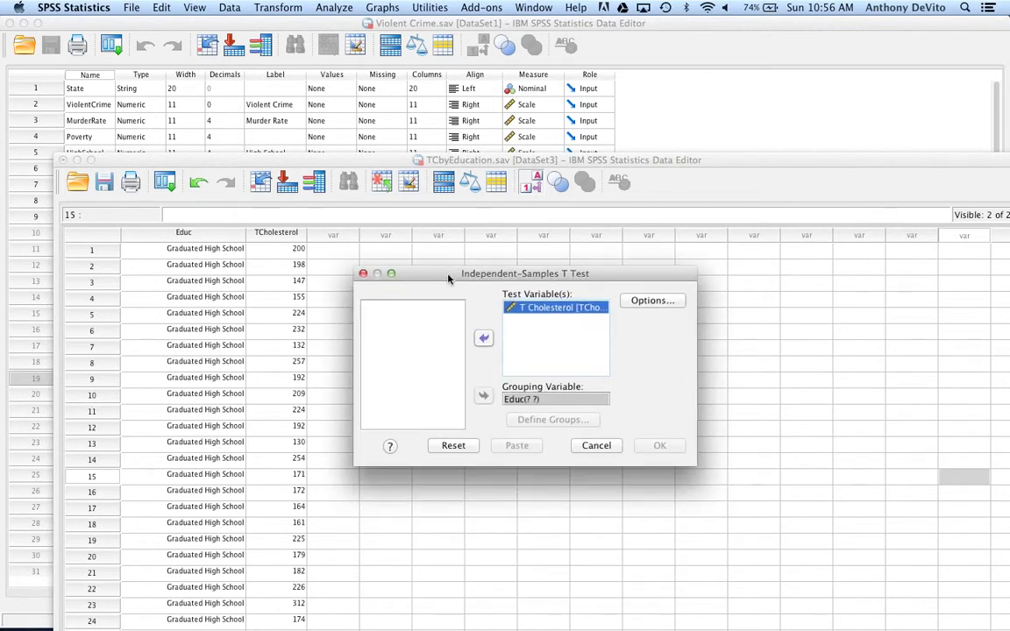
Define the Educ groups as 1 and 3, and run the t test.
{"action": "left_click", "coordinate": [536, 400]}
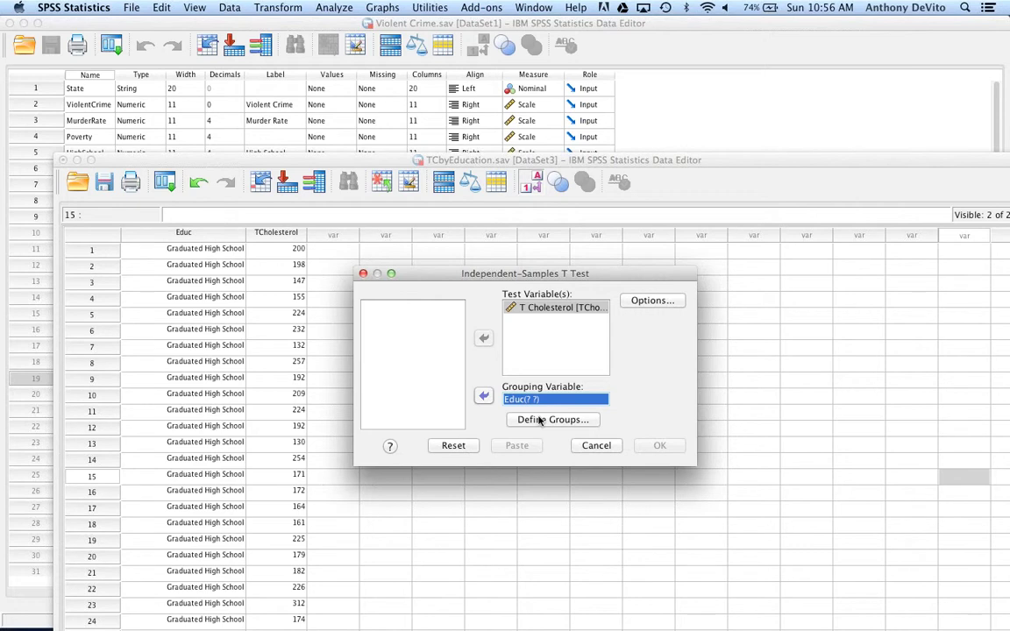
{"action": "left_click", "coordinate": [541, 420]}
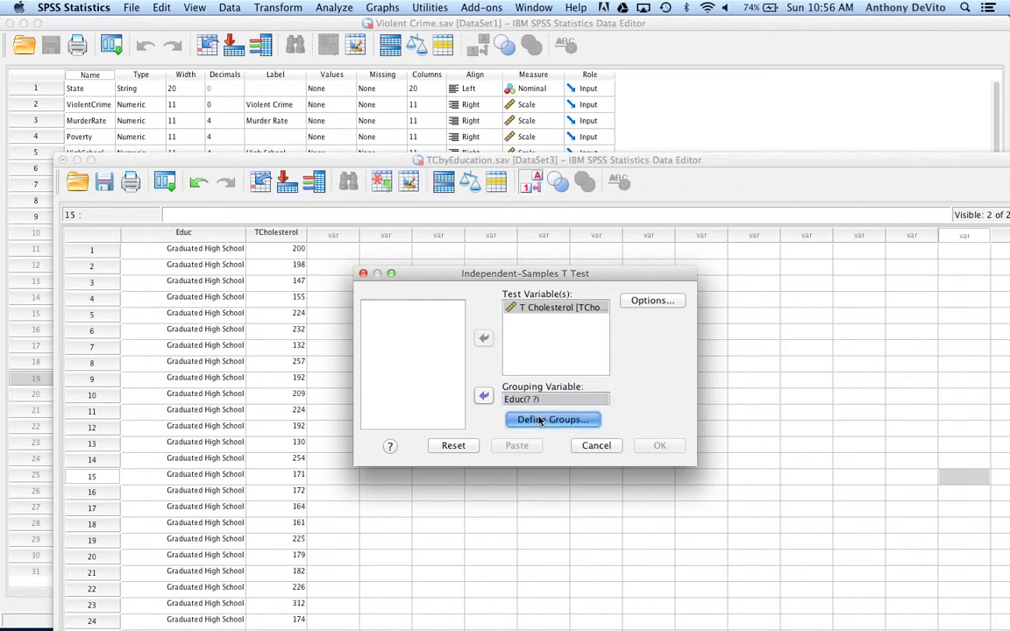
{"action": "left_click", "coordinate": [497, 343]}
{"action": "type", "text": "1"}
{"action": "left_click", "coordinate": [497, 364]}
{"action": "type", "text": "3"}
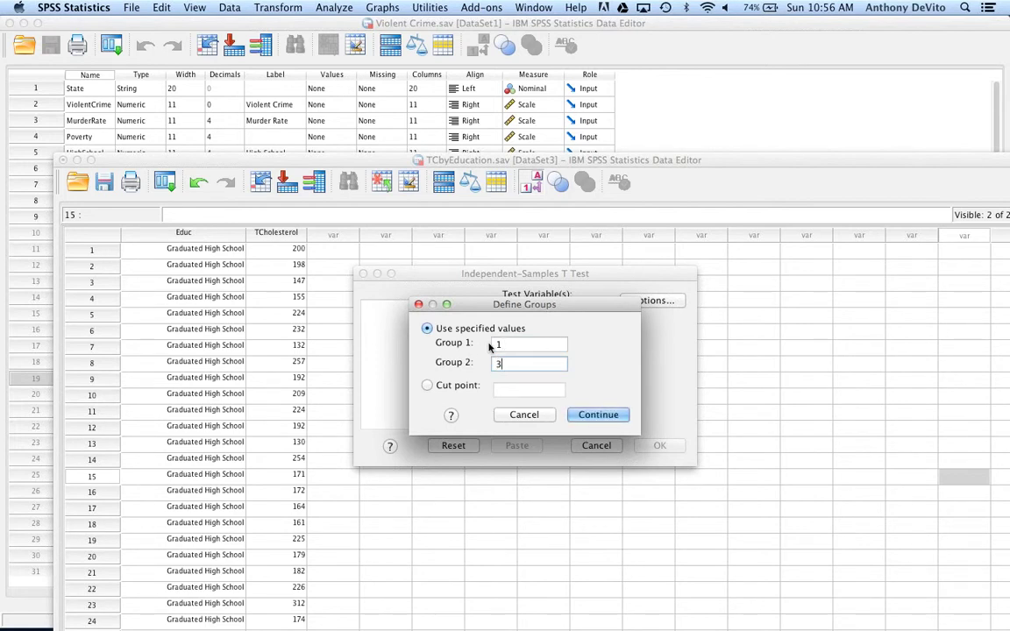
{"action": "left_click", "coordinate": [597, 415]}
{"action": "left_click", "coordinate": [659, 447]}
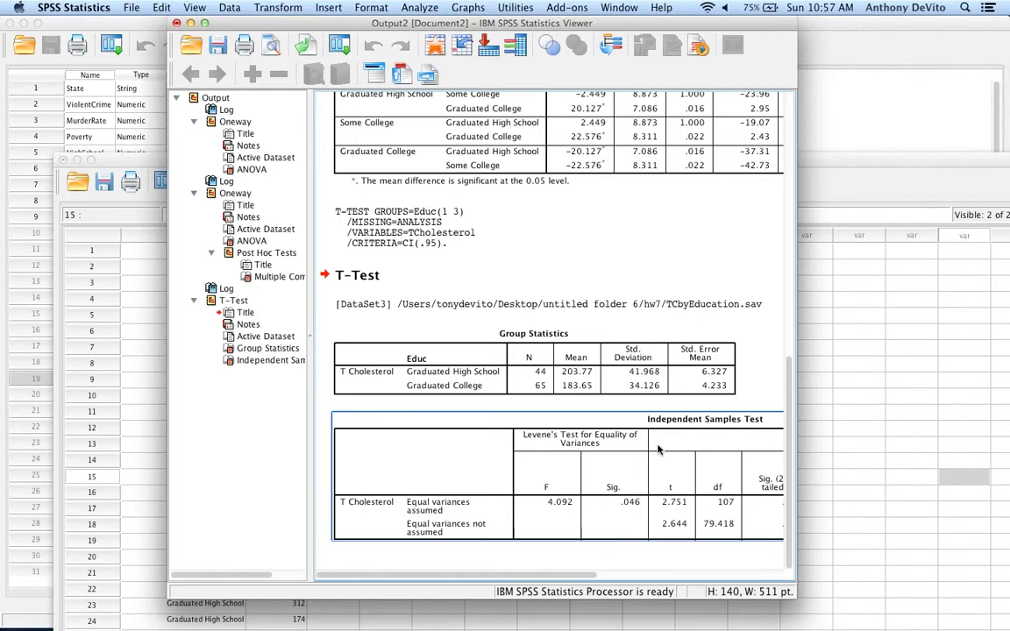
Put away the output viewer and close the Violent Crime.sav and TCbyEducation.sav datasets.
{"action": "left_click", "coordinate": [628, 414]}
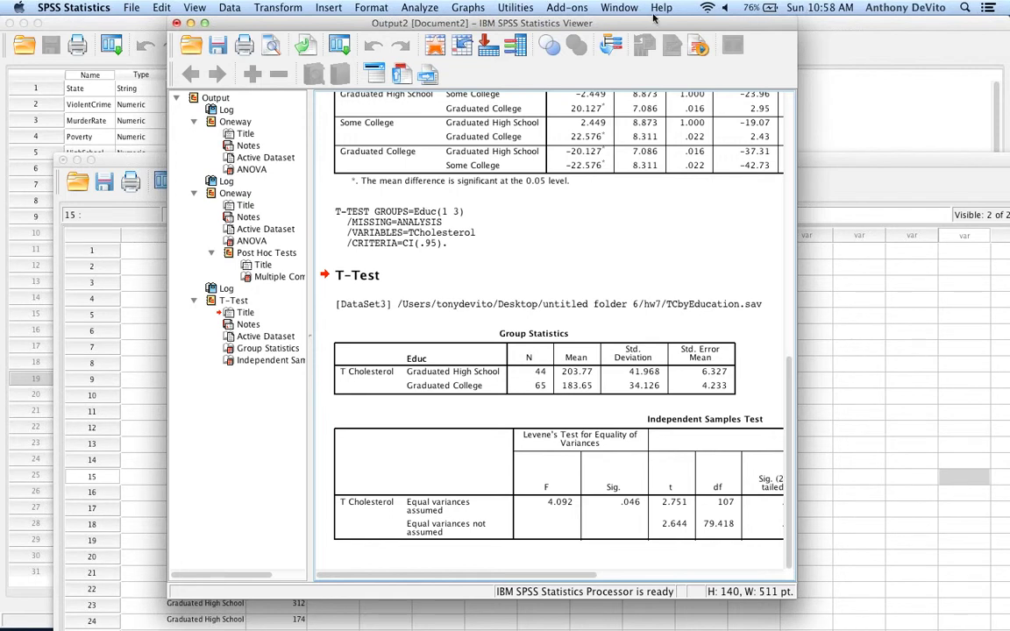
{"action": "left_click", "coordinate": [176, 23]}
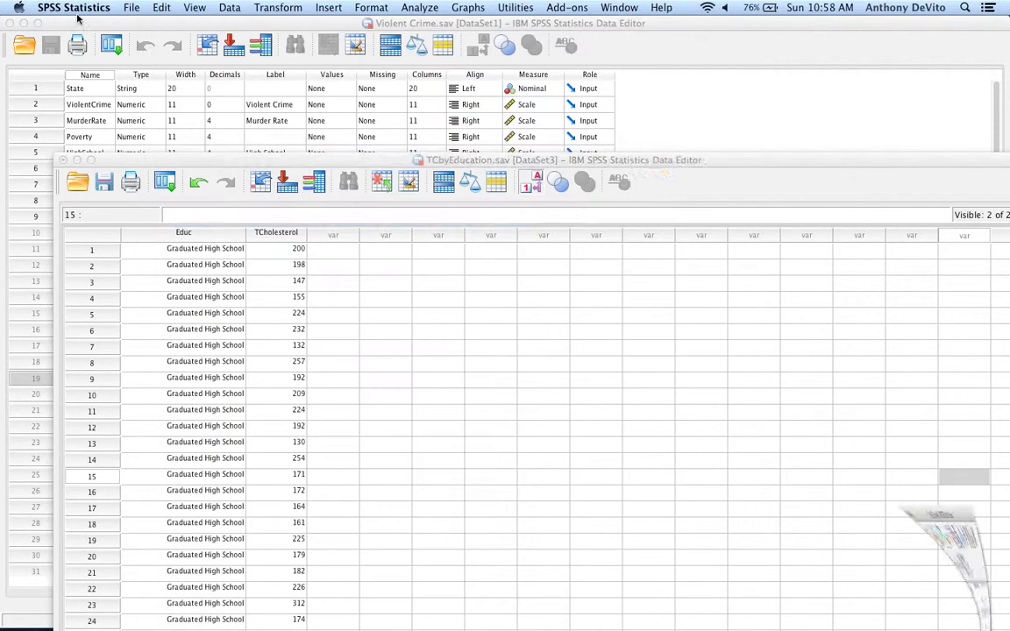
{"action": "left_click", "coordinate": [10, 23]}
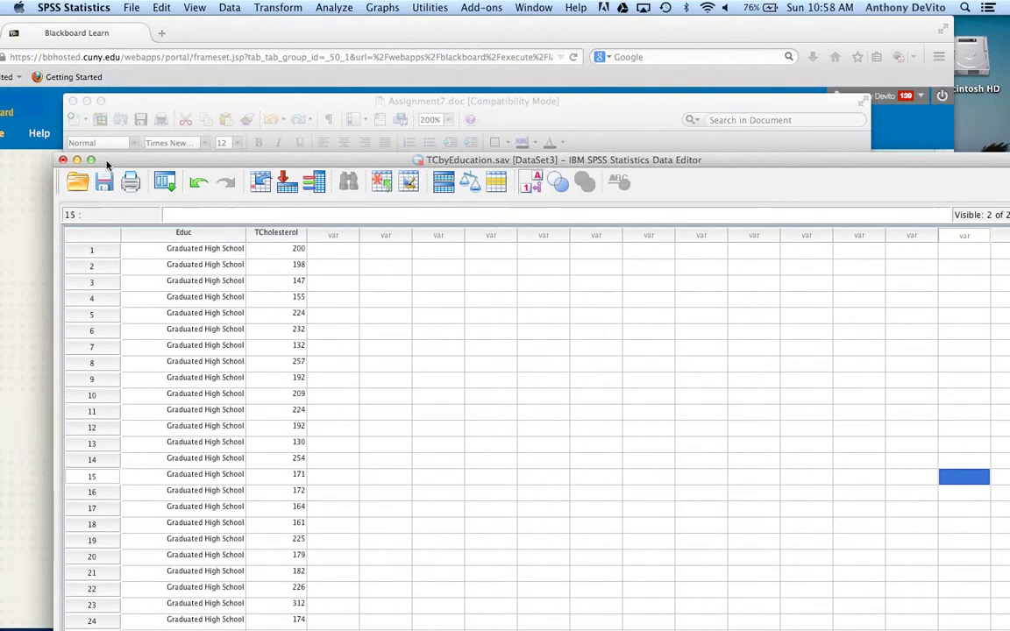
{"action": "left_click", "coordinate": [62, 160]}
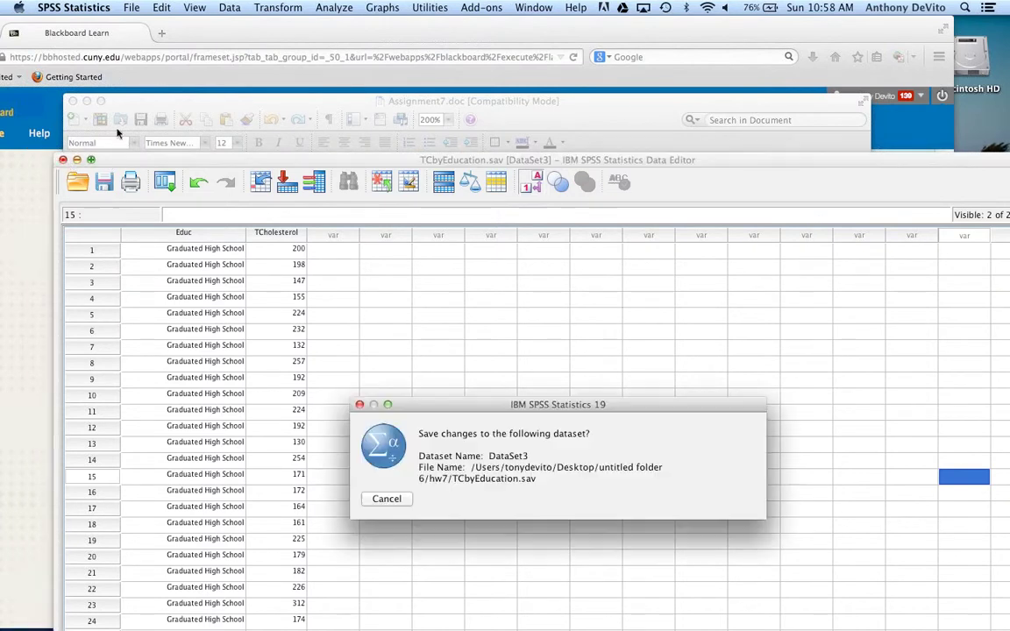
{"action": "left_click", "coordinate": [717, 498]}
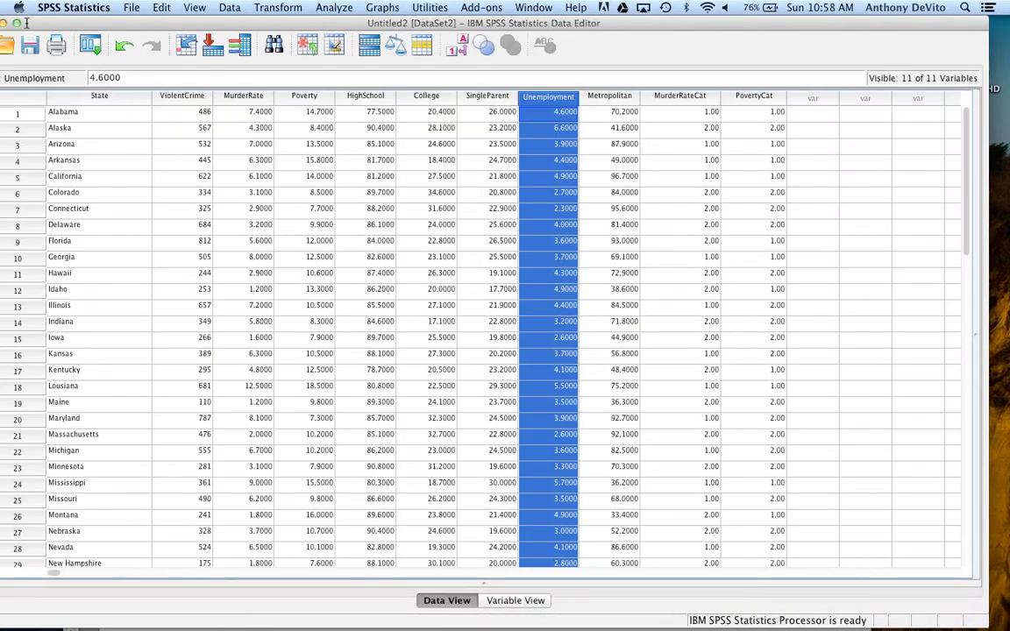
Close the Untitled2 dataset and exit SPSS Statistics without saving the Output2 viewer contents.
{"action": "left_click_drag", "start_coordinate": [35, 24], "coordinate": [102, 24]}
{"action": "left_click", "coordinate": [54, 22]}
{"action": "left_click", "coordinate": [631, 369]}
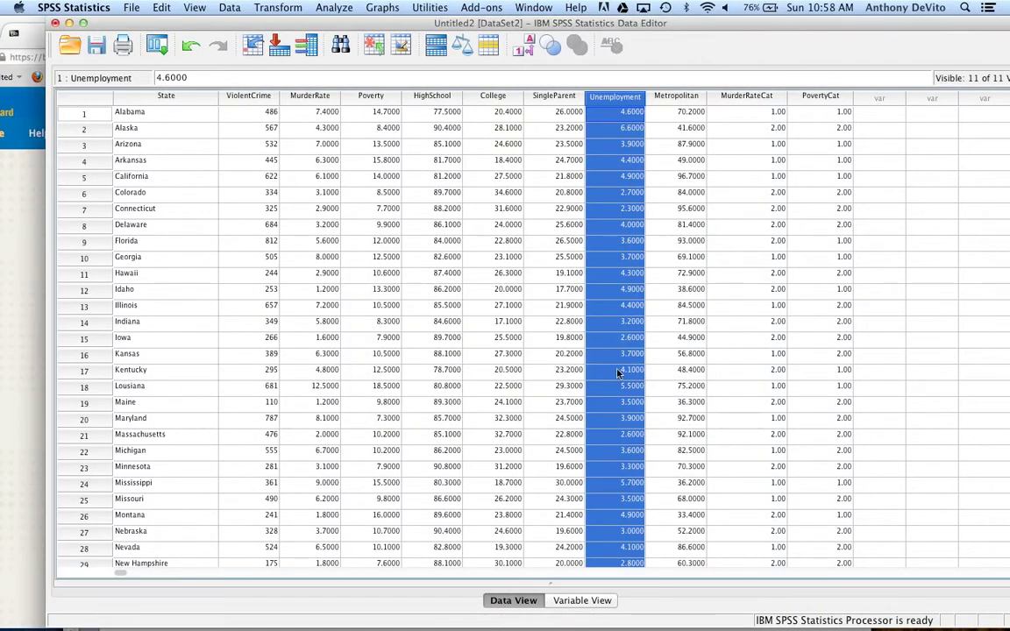
{"action": "left_click", "coordinate": [54, 22]}
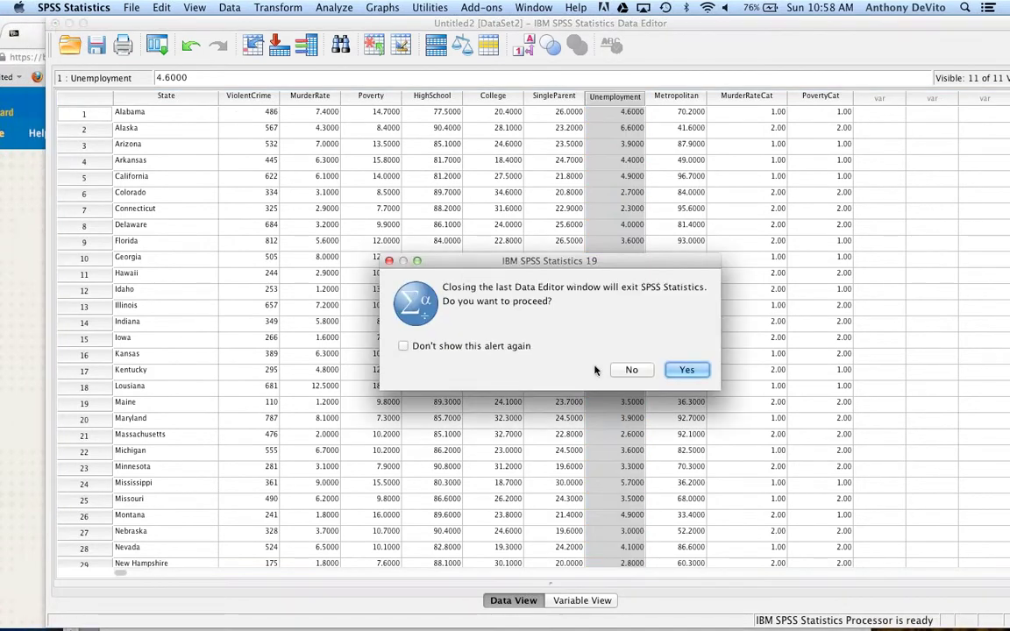
{"action": "left_click", "coordinate": [703, 368]}
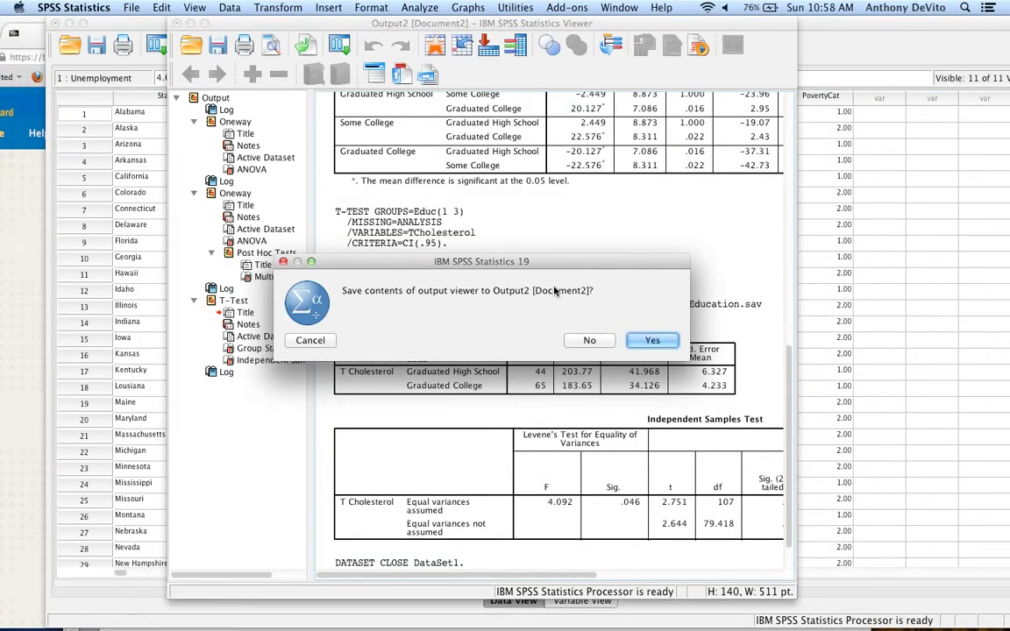
{"action": "left_click", "coordinate": [608, 341]}
{"action": "left_click", "coordinate": [601, 355]}
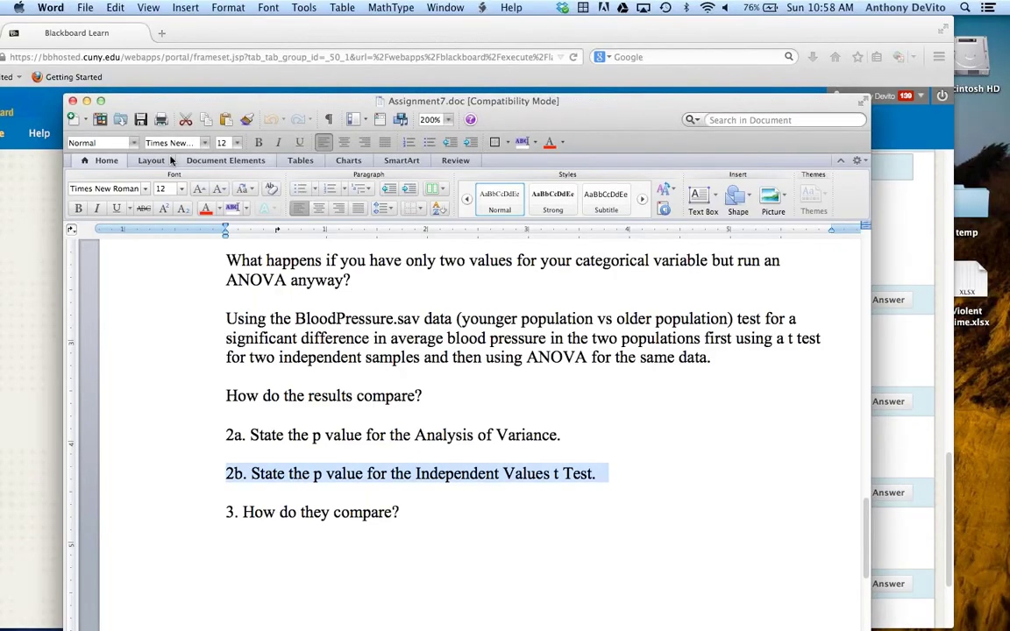
Dismiss Assignment7.doc, switch to Firefox, look back through the Blackboard assignment questions to Question 1, and minimize the browser.
{"action": "left_click", "coordinate": [73, 100]}
{"action": "left_click", "coordinate": [165, 30]}
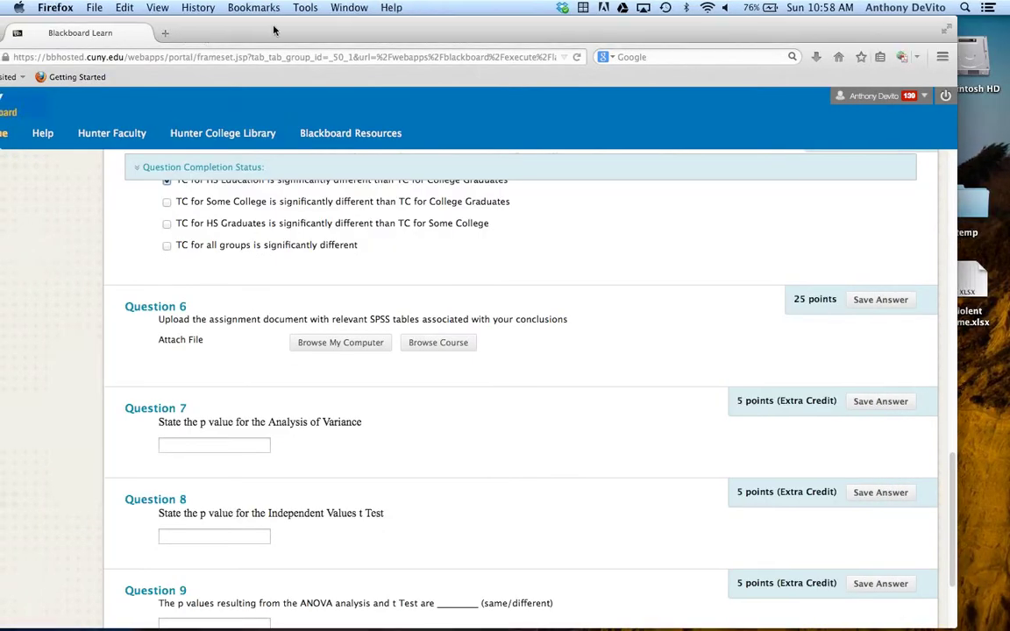
{"action": "scroll", "coordinate": [180, 218], "scroll_direction": "up", "scroll_amount": 10}
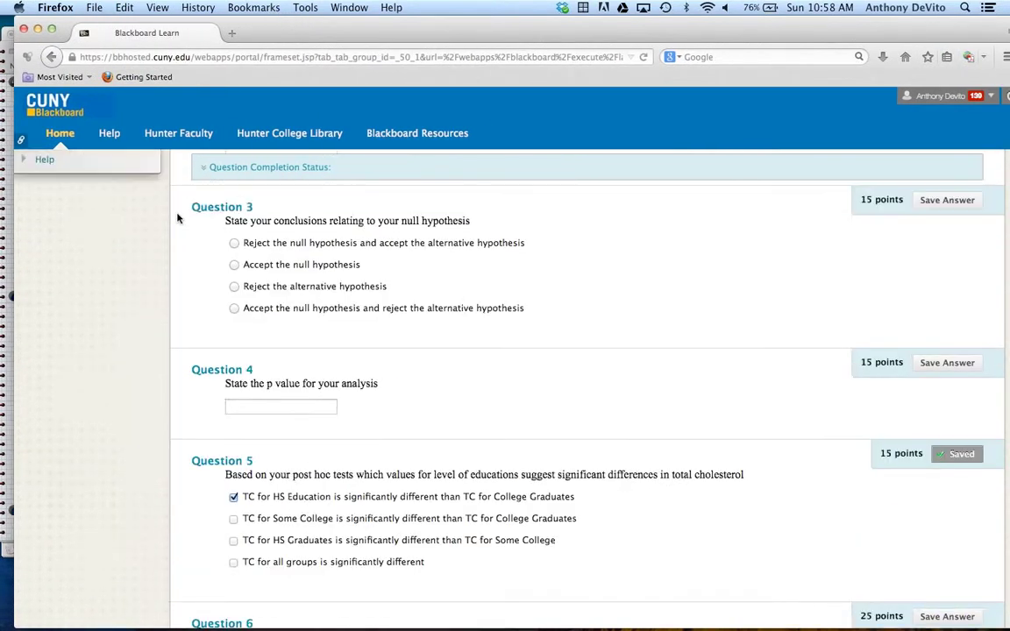
{"action": "scroll", "coordinate": [133, 154], "scroll_direction": "up", "scroll_amount": 6}
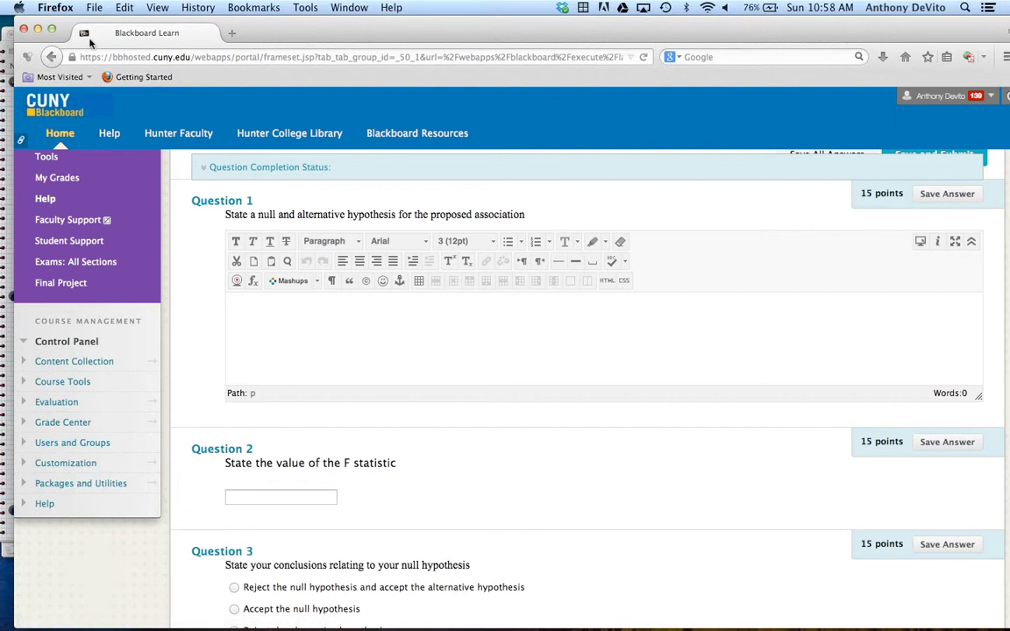
{"action": "left_click", "coordinate": [38, 29]}
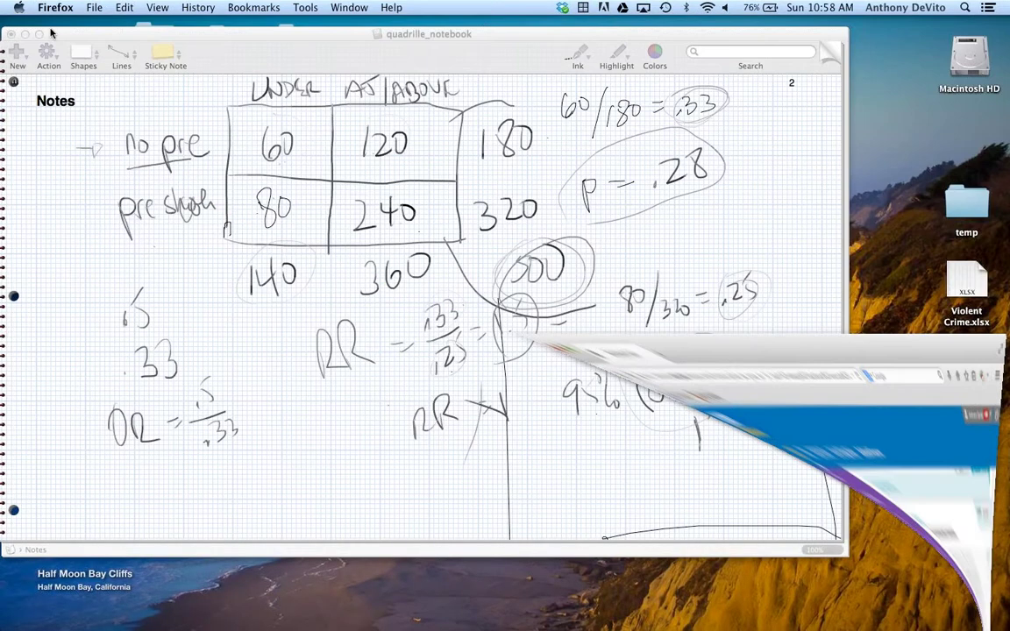
Move the notebook window aside, open the Final Project folder from the desktop, and expand its NYCCHS data folder.
{"action": "left_click_drag", "start_coordinate": [70, 44], "coordinate": [85, 255]}
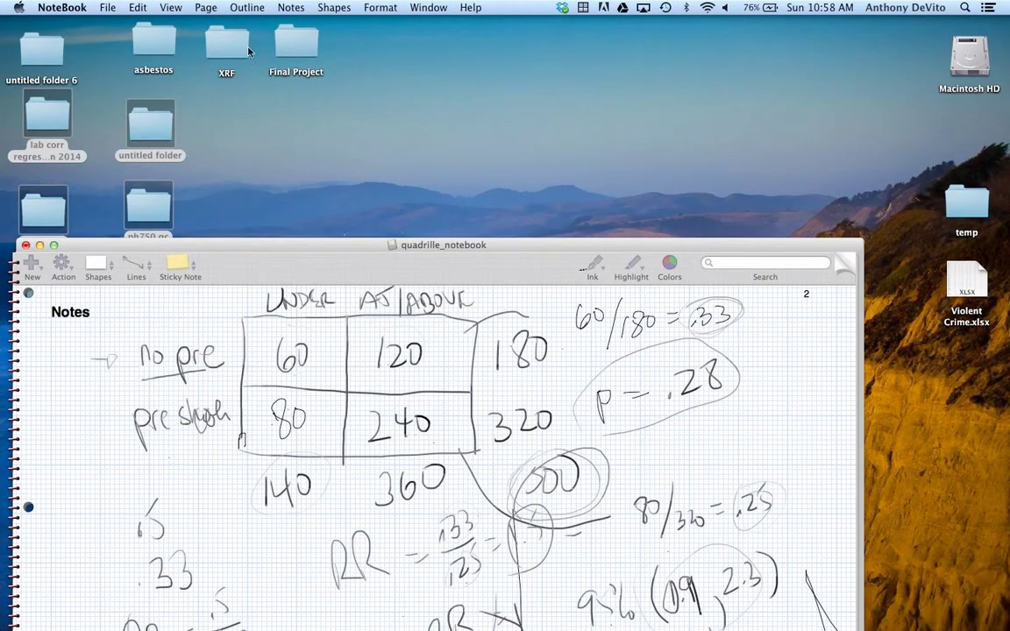
{"action": "double_click", "coordinate": [289, 42]}
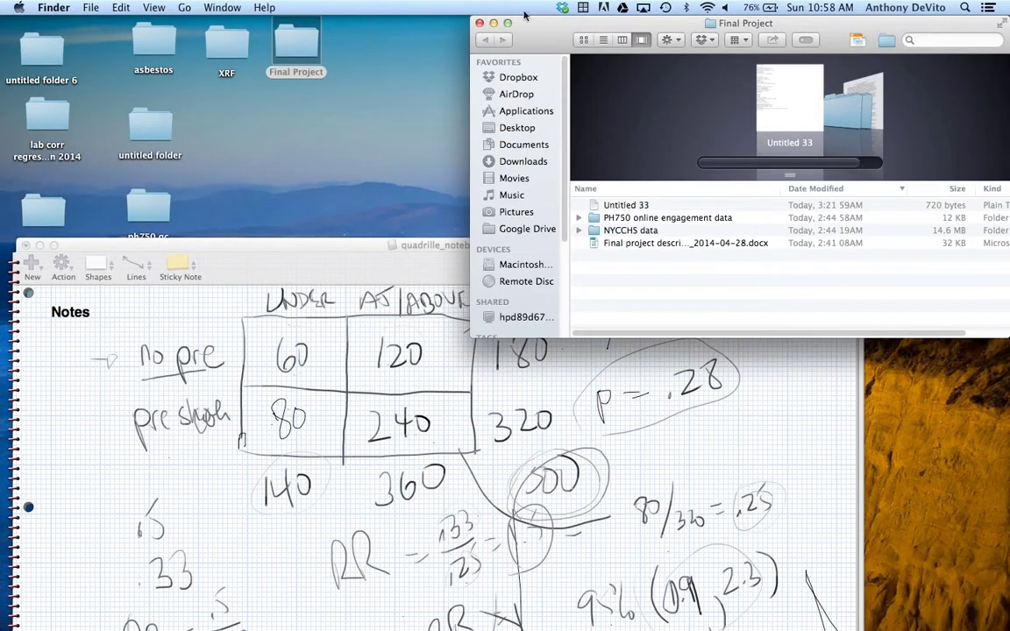
{"action": "left_click_drag", "start_coordinate": [557, 39], "coordinate": [333, 39]}
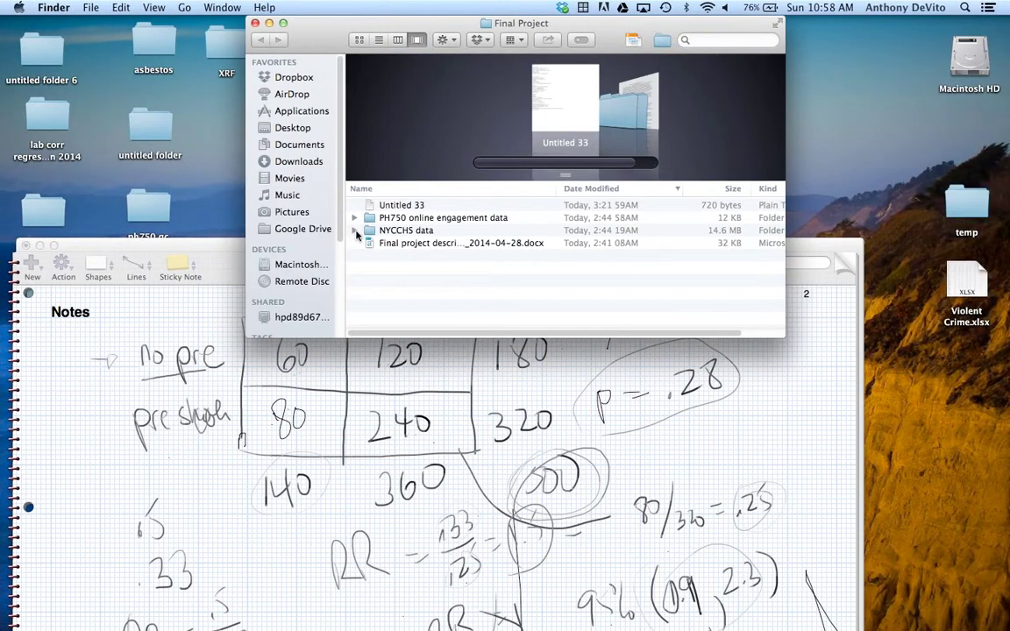
{"action": "left_click", "coordinate": [354, 230]}
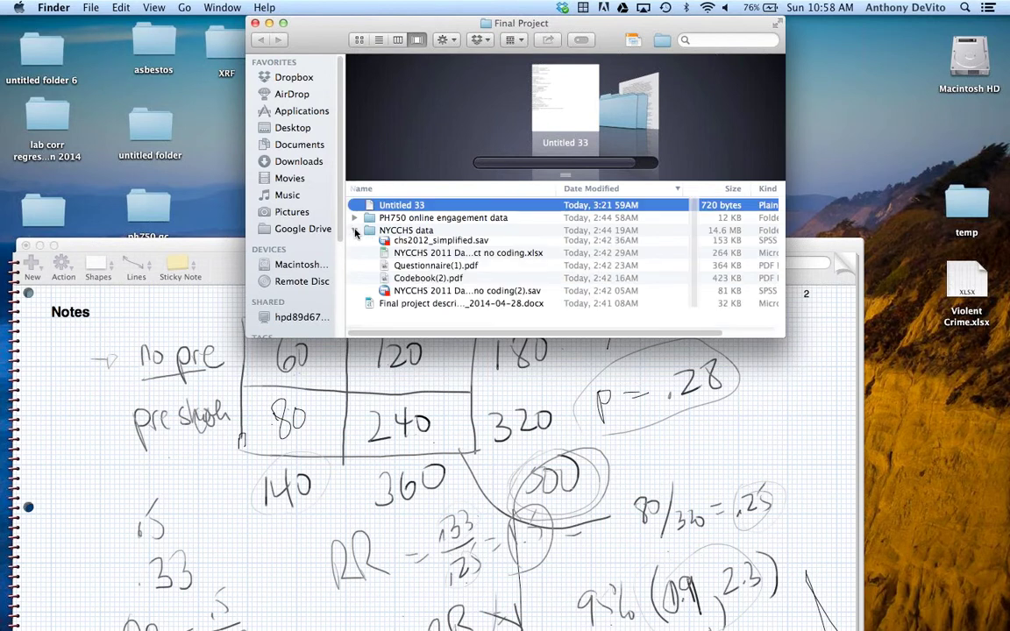
Collapse and re-expand the NYCCHS data folder, and open chs2012_simplified.sav in SPSS Statistics.
{"action": "left_click", "coordinate": [354, 230]}
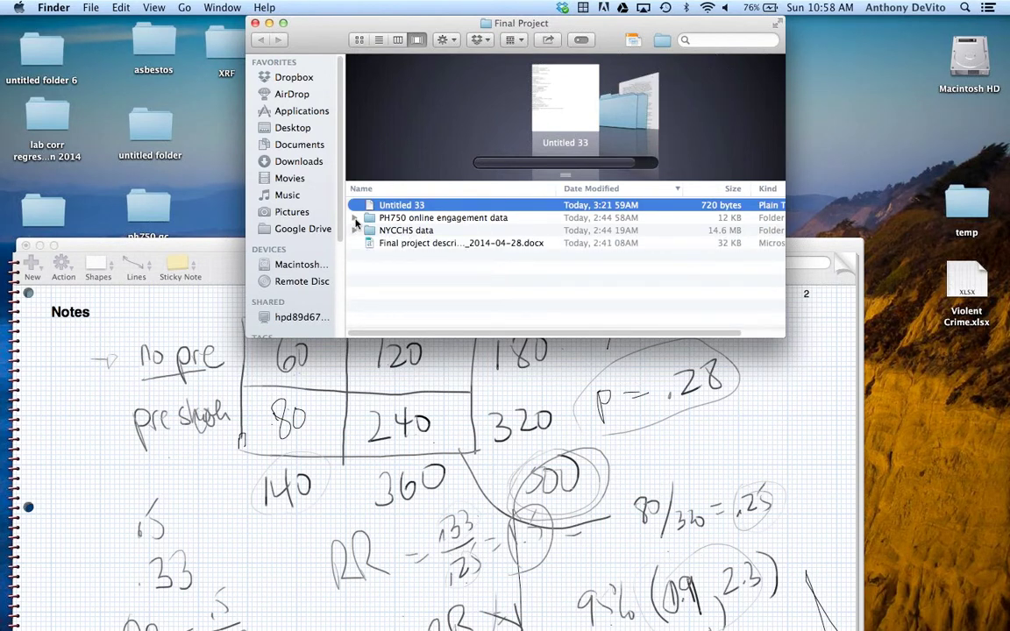
{"action": "left_click", "coordinate": [354, 230]}
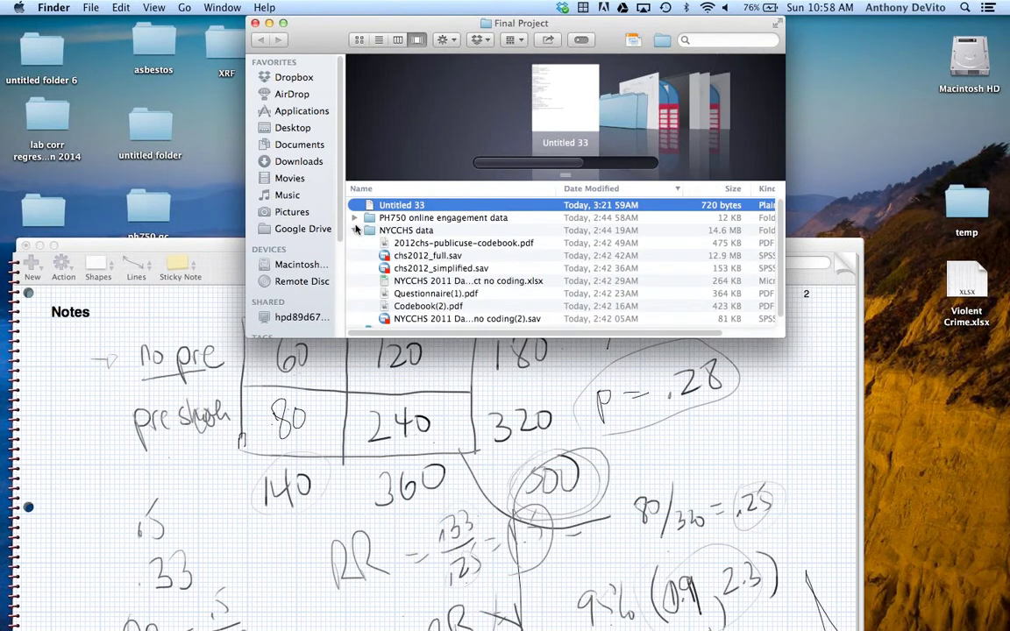
{"action": "left_click", "coordinate": [443, 268]}
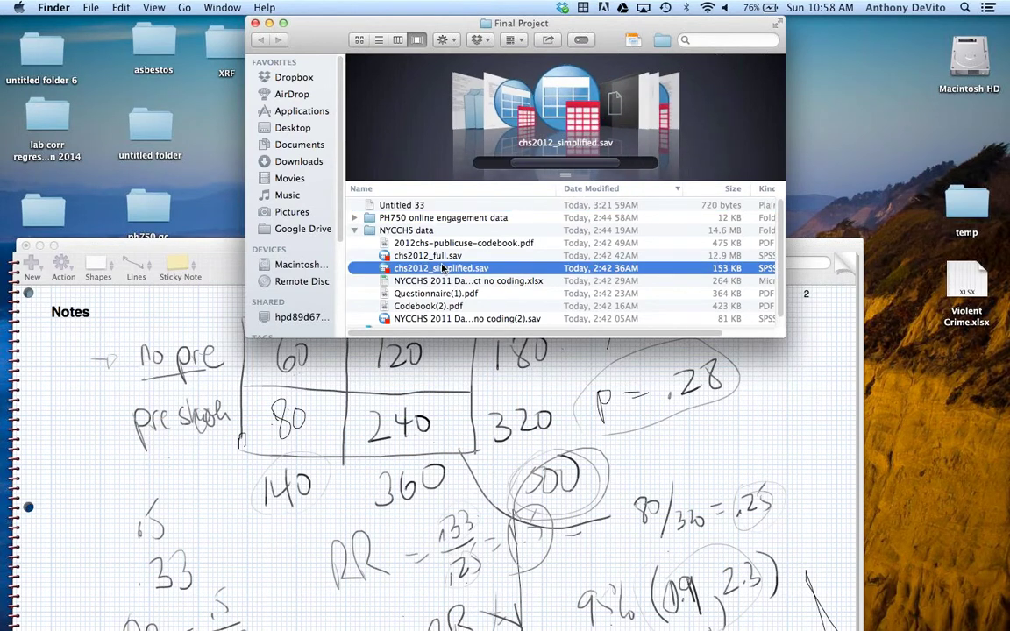
{"action": "double_click", "coordinate": [384, 269]}
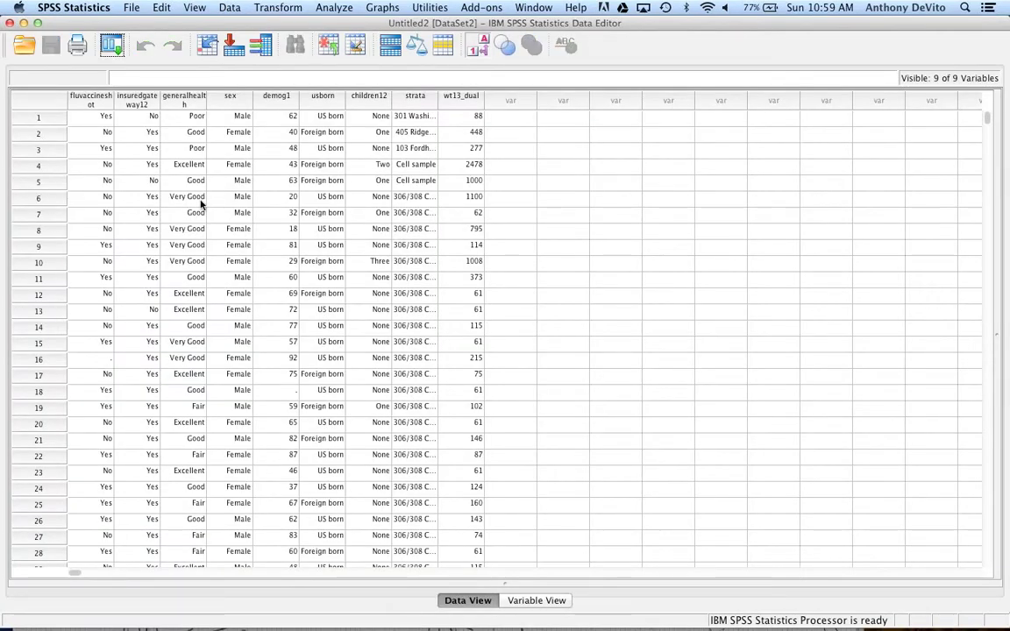
Widen all nine variable columns from fluvaccineshot to wt13_dual together so their full names fit.
{"action": "left_click", "coordinate": [98, 105]}
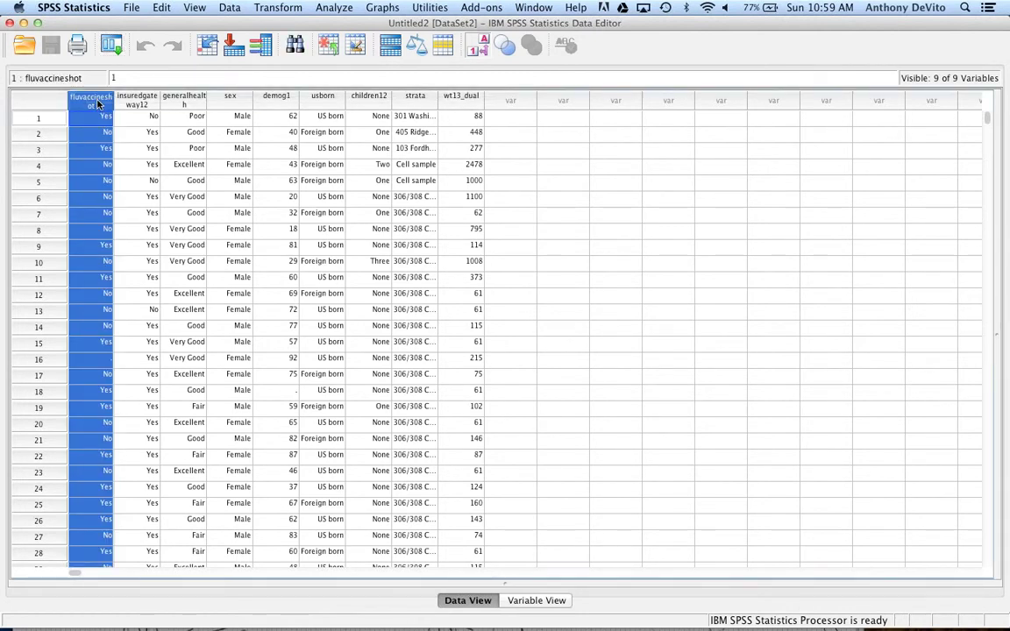
{"action": "left_click", "coordinate": [137, 98]}
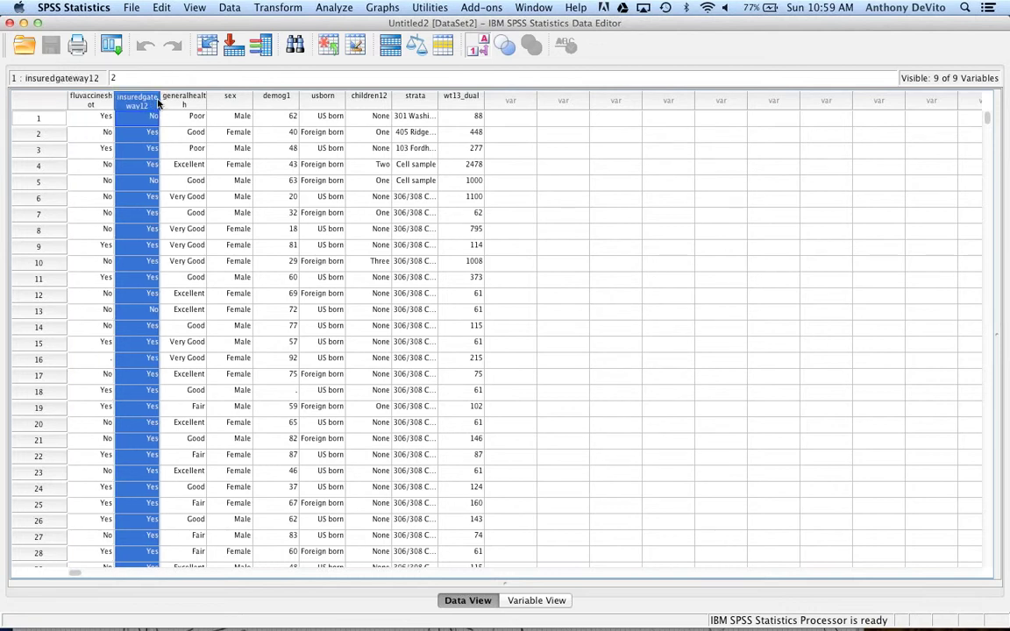
{"action": "left_click", "coordinate": [95, 99]}
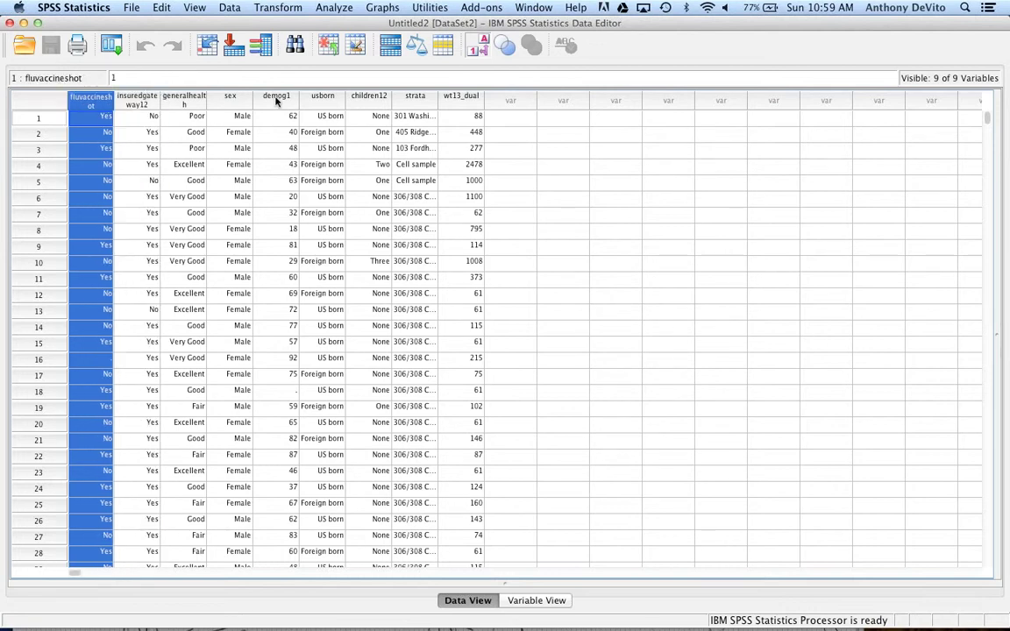
{"action": "left_click", "coordinate": [478, 98], "text": "shift"}
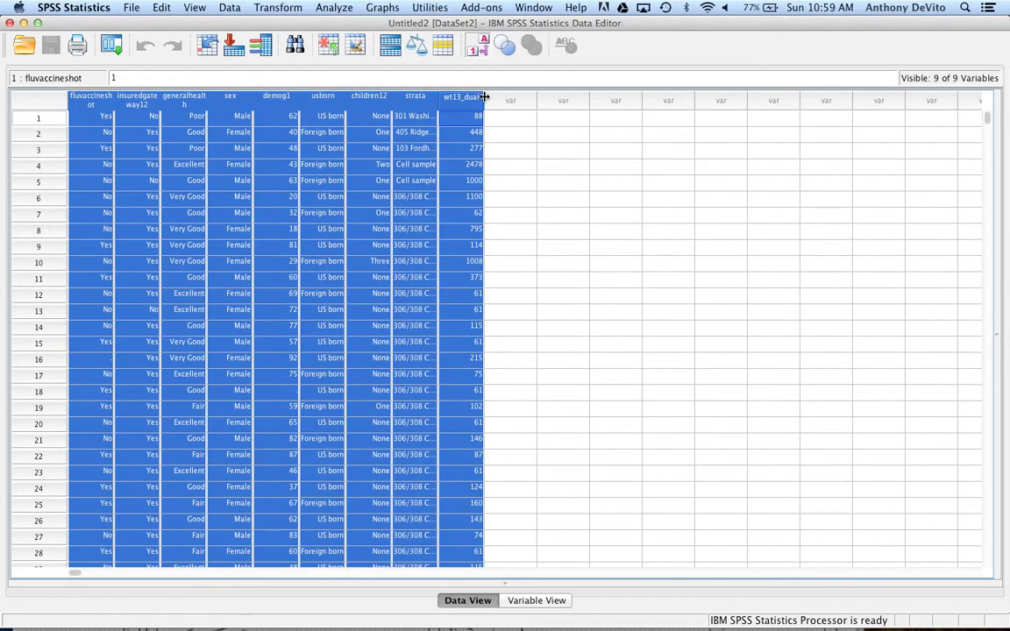
{"action": "left_click_drag", "start_coordinate": [483, 97], "coordinate": [530, 96]}
{"action": "left_click", "coordinate": [333, 182]}
{"action": "left_click", "coordinate": [334, 182]}
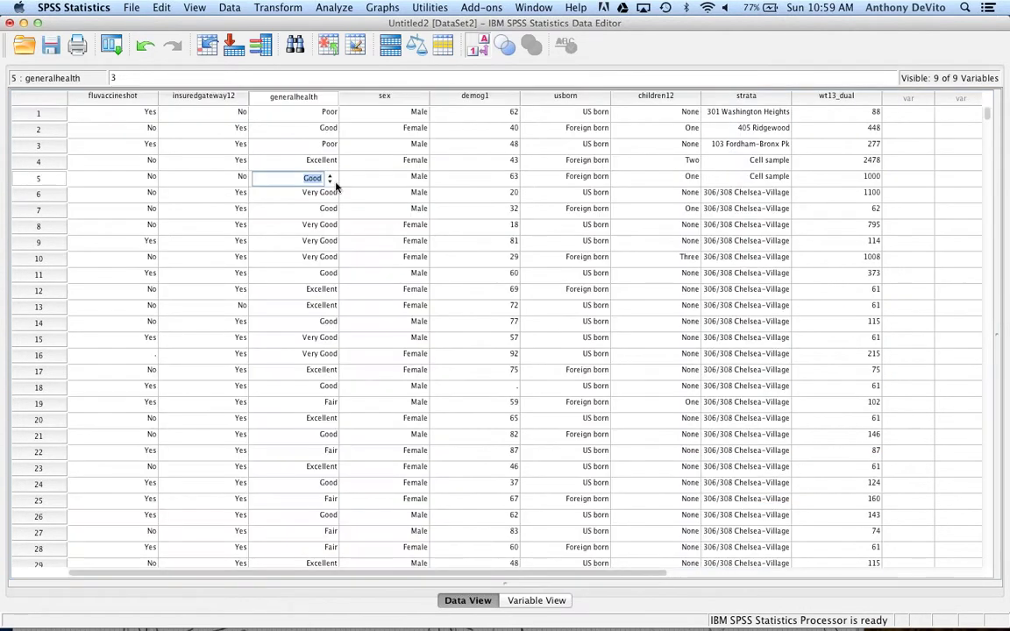
Go through the insuredgateway12, generalhealth, sex, demog1, usborn and children12 columns one by one, shifting the data window aside.
{"action": "left_click", "coordinate": [213, 98]}
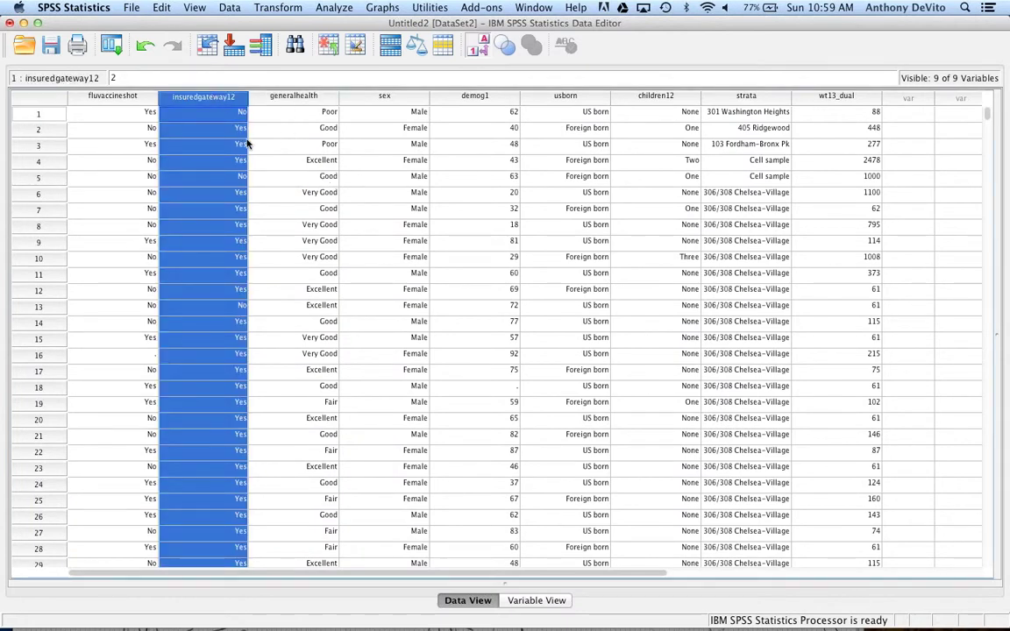
{"action": "left_click", "coordinate": [307, 97]}
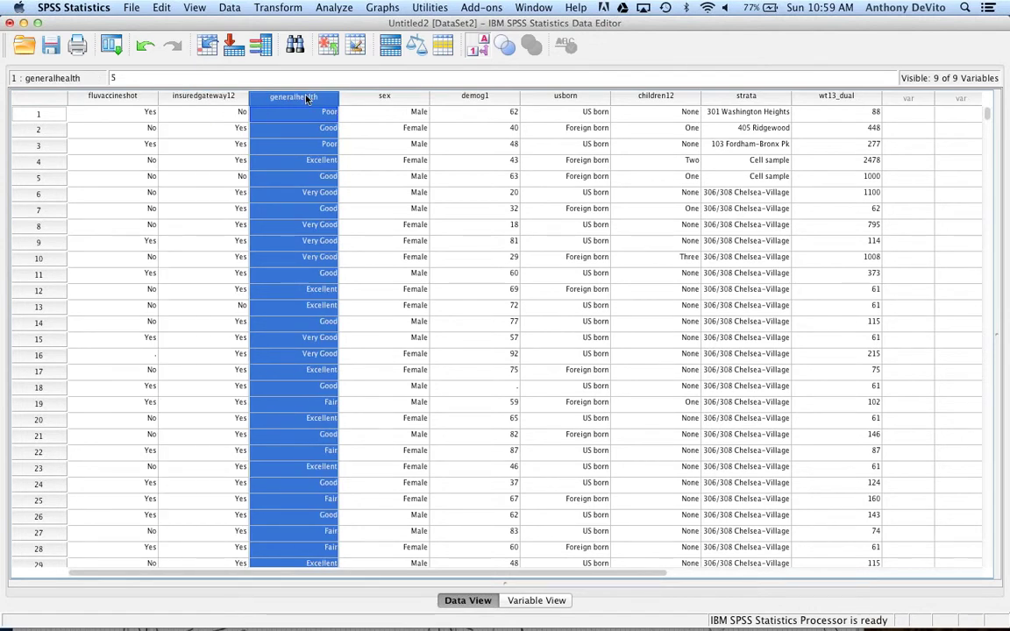
{"action": "left_click", "coordinate": [383, 95]}
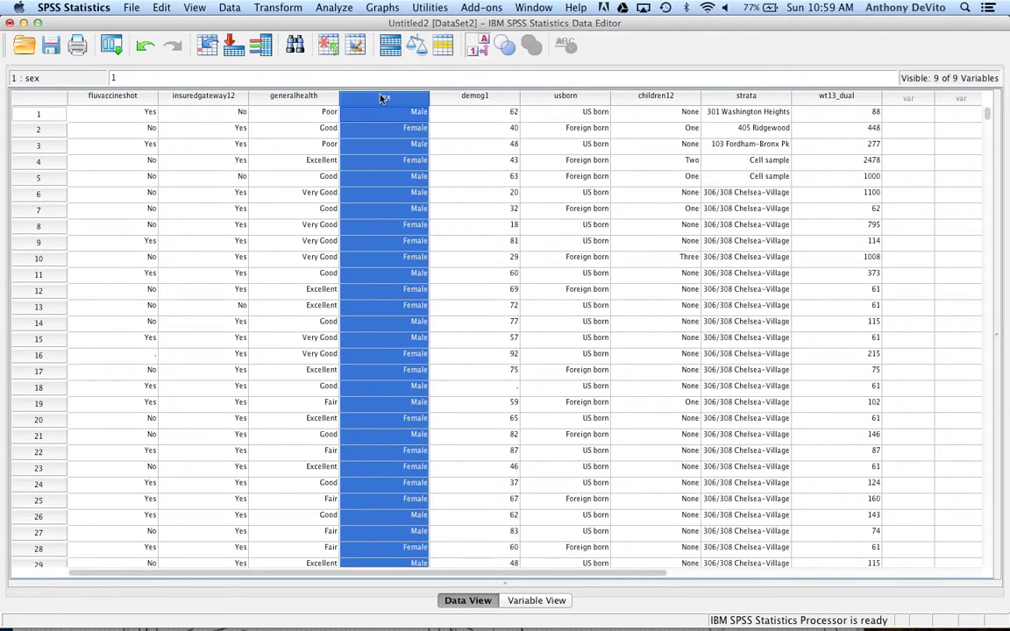
{"action": "left_click", "coordinate": [501, 98]}
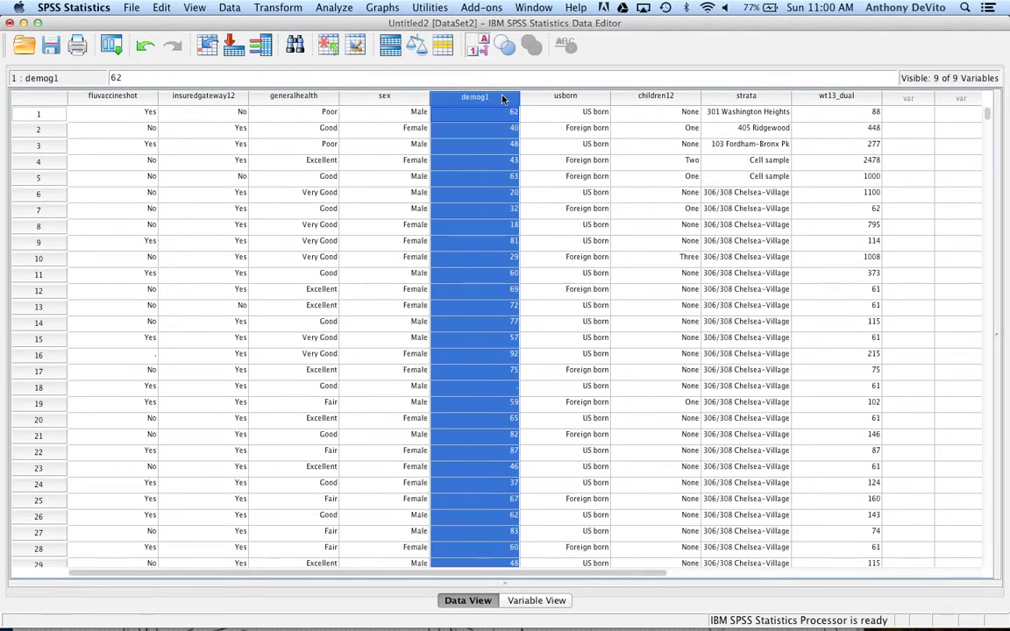
{"action": "left_click", "coordinate": [583, 98]}
{"action": "left_click_drag", "start_coordinate": [638, 29], "coordinate": [547, 28]}
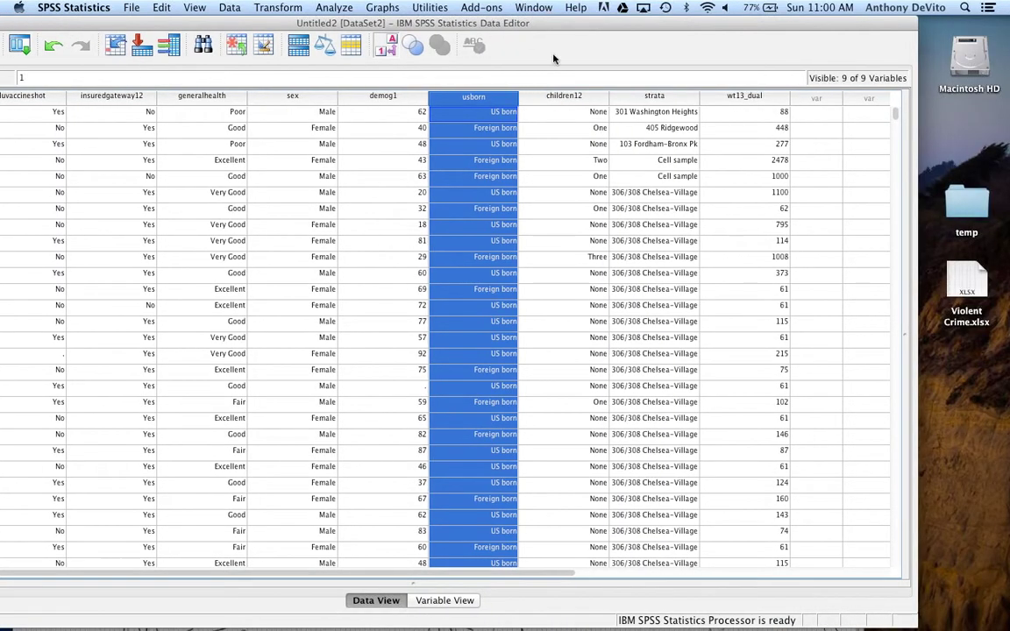
{"action": "left_click", "coordinate": [561, 98]}
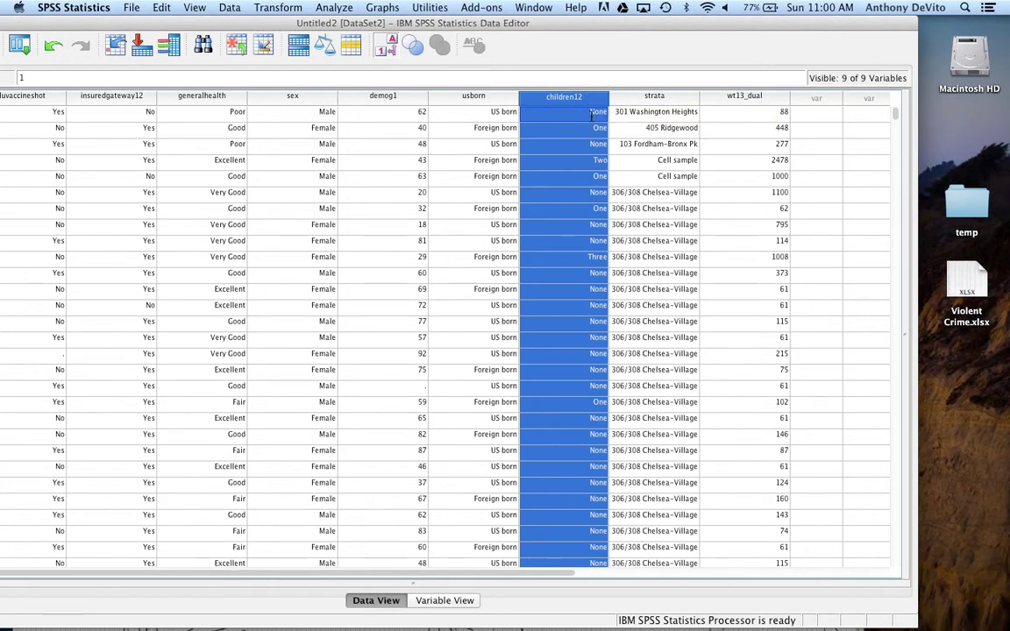
{"action": "double_click", "coordinate": [596, 114]}
{"action": "left_click", "coordinate": [587, 98]}
Turn the value labels off to view the numeric codes behind the answers and turn the labels back on.
{"action": "left_click", "coordinate": [133, 7]}
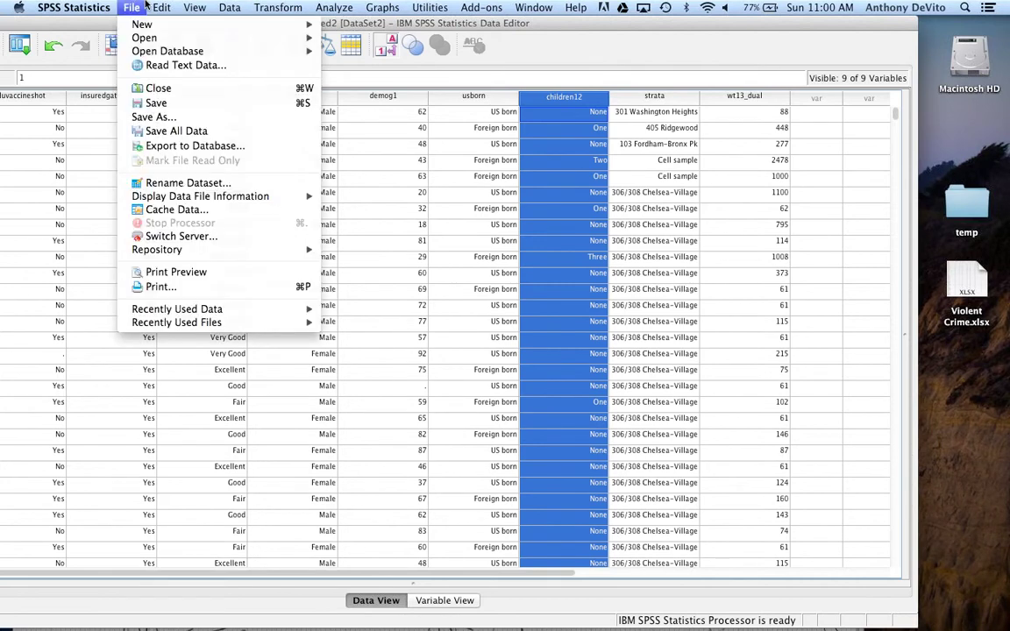
{"action": "left_click", "coordinate": [138, 7]}
{"action": "left_click", "coordinate": [150, 7]}
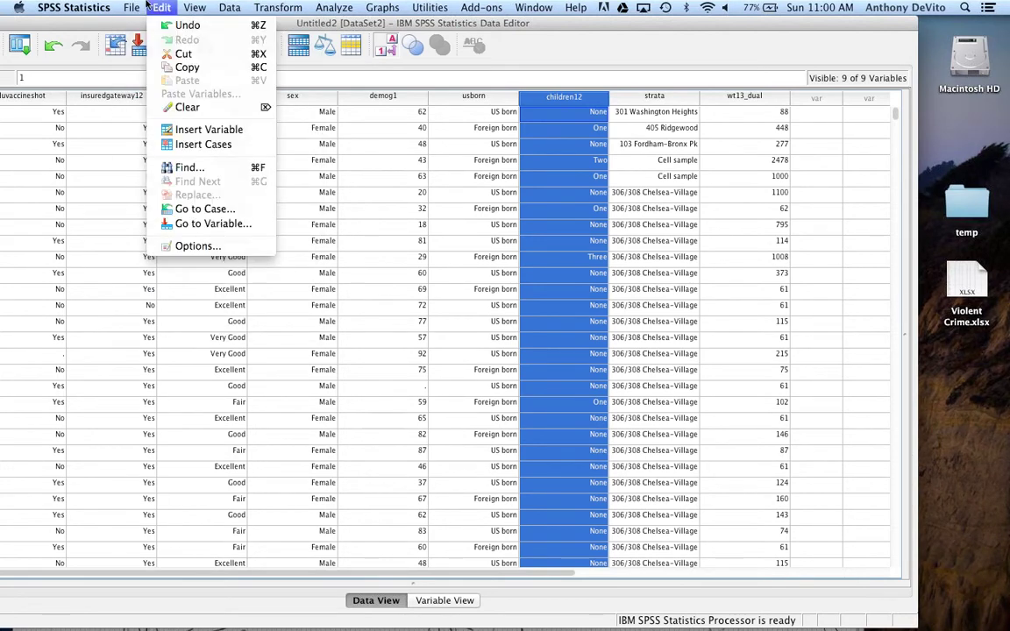
{"action": "mouse_move", "coordinate": [130, 6]}
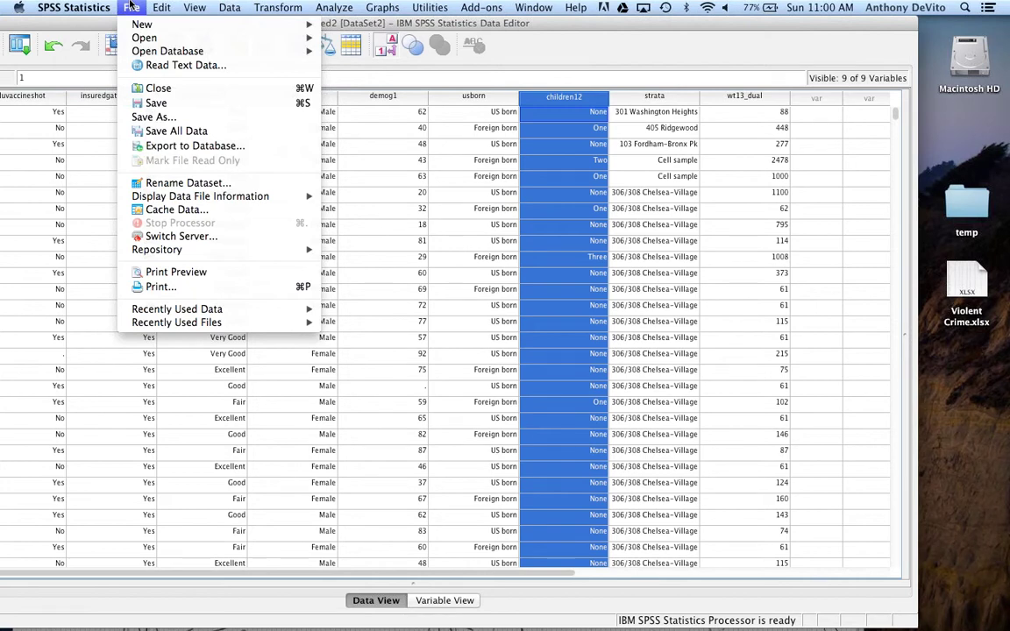
{"action": "mouse_move", "coordinate": [194, 7]}
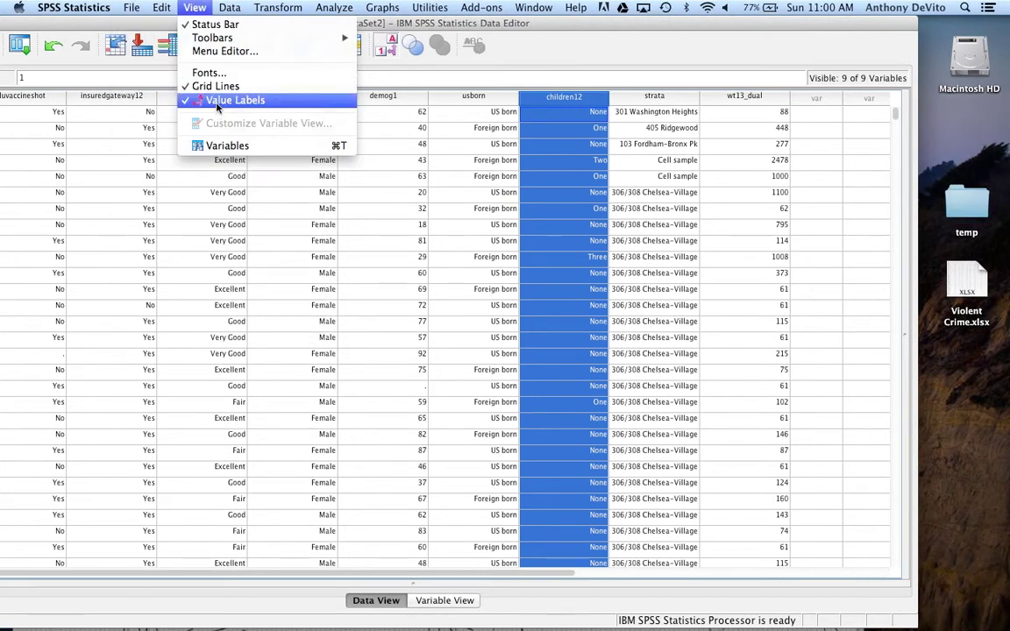
{"action": "left_click", "coordinate": [217, 102]}
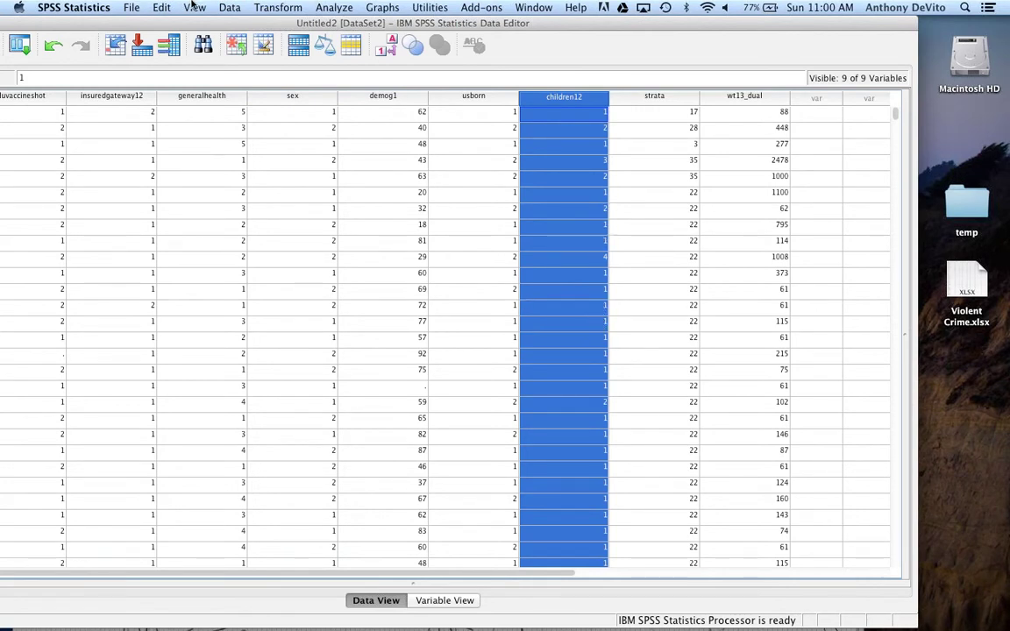
{"action": "left_click", "coordinate": [195, 7]}
{"action": "left_click", "coordinate": [209, 102]}
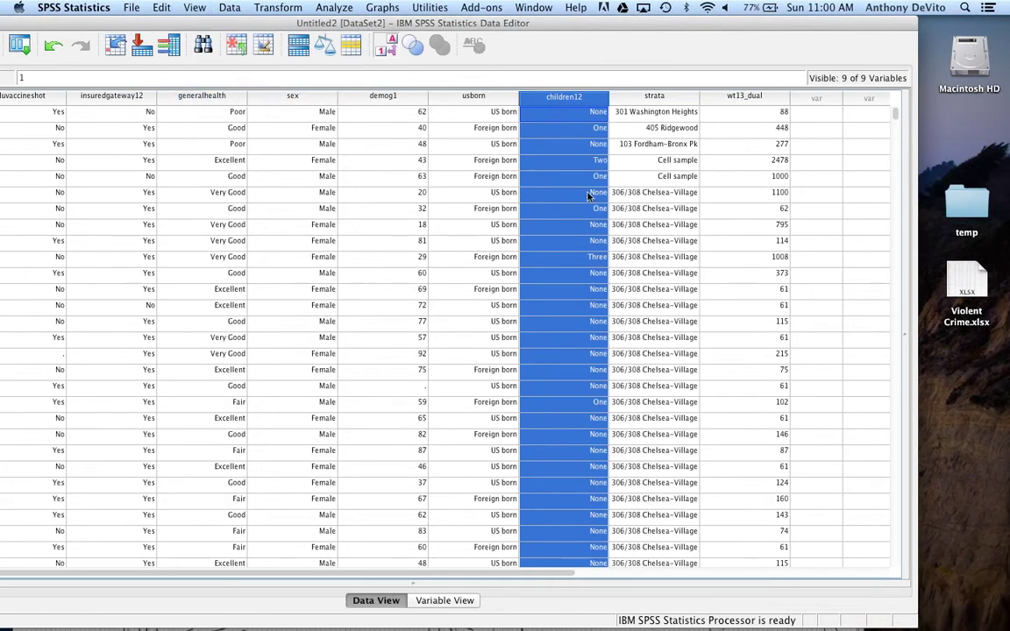
Widen the strata column, highlight the wt13_dual weight column, and reposition the data window to show all variables.
{"action": "left_click_drag", "start_coordinate": [611, 29], "coordinate": [532, 29]}
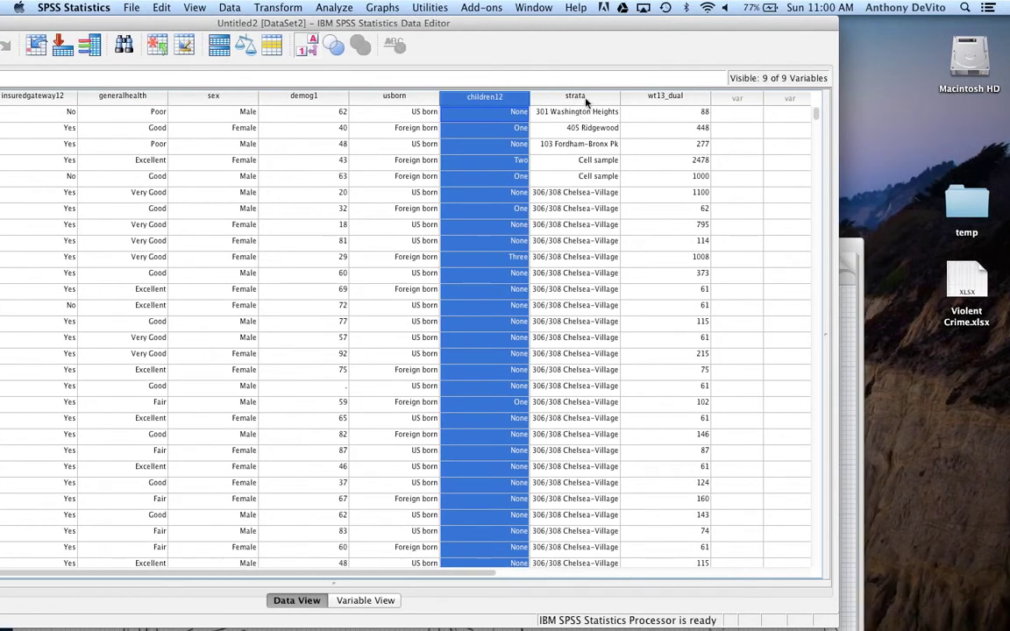
{"action": "left_click", "coordinate": [585, 96]}
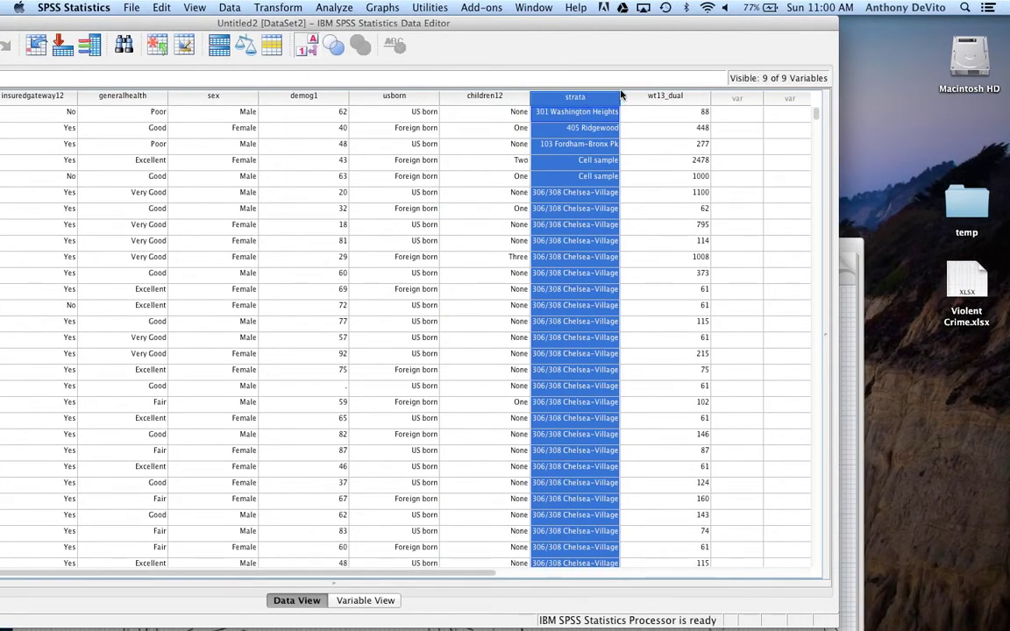
{"action": "left_click_drag", "start_coordinate": [619, 95], "coordinate": [645, 95]}
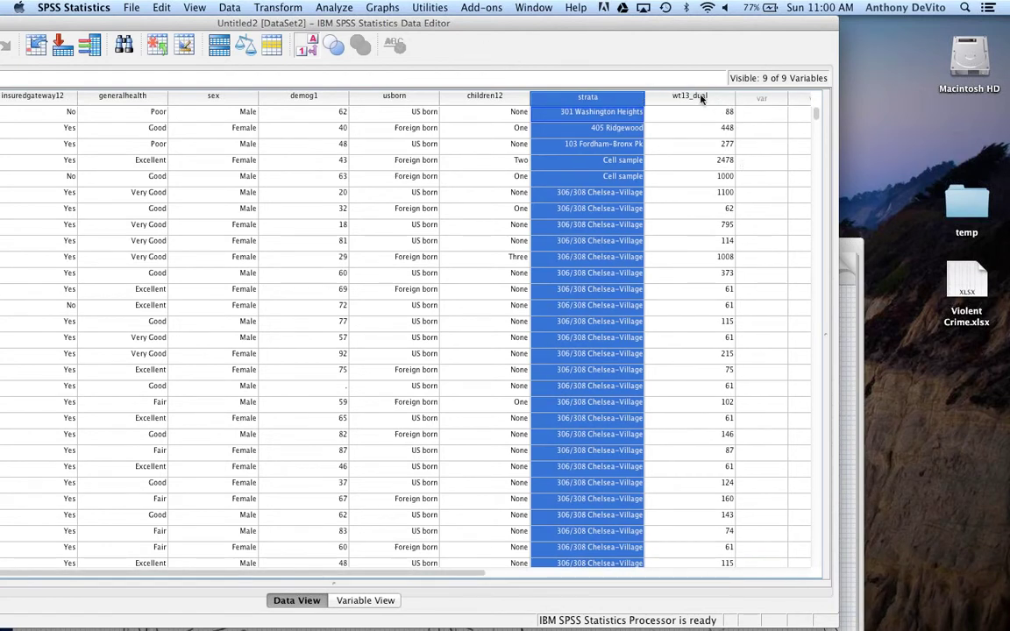
{"action": "left_click", "coordinate": [700, 97]}
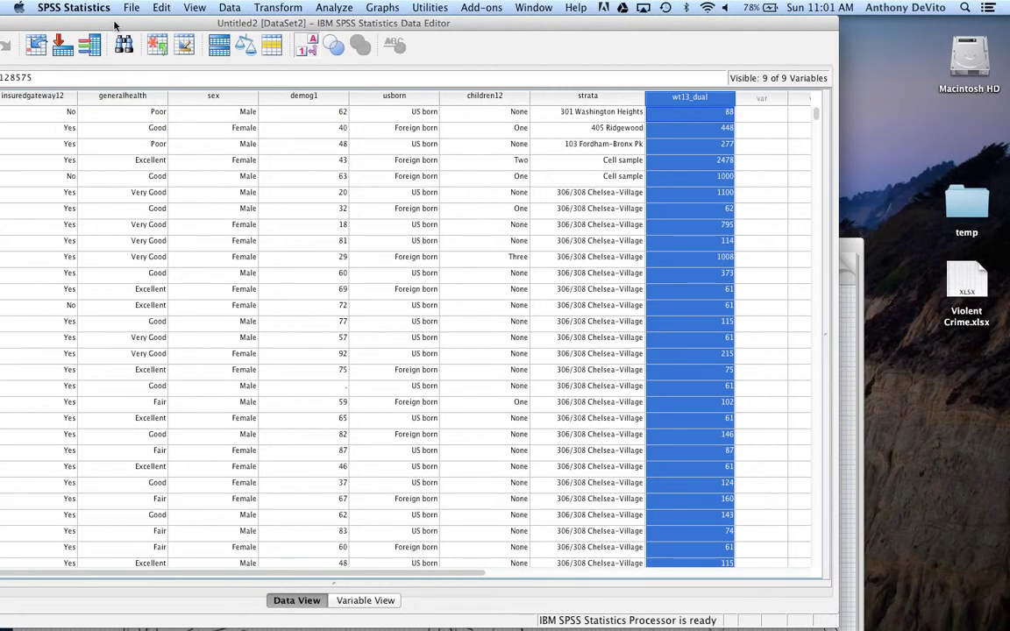
{"action": "left_click_drag", "start_coordinate": [142, 19], "coordinate": [287, 7]}
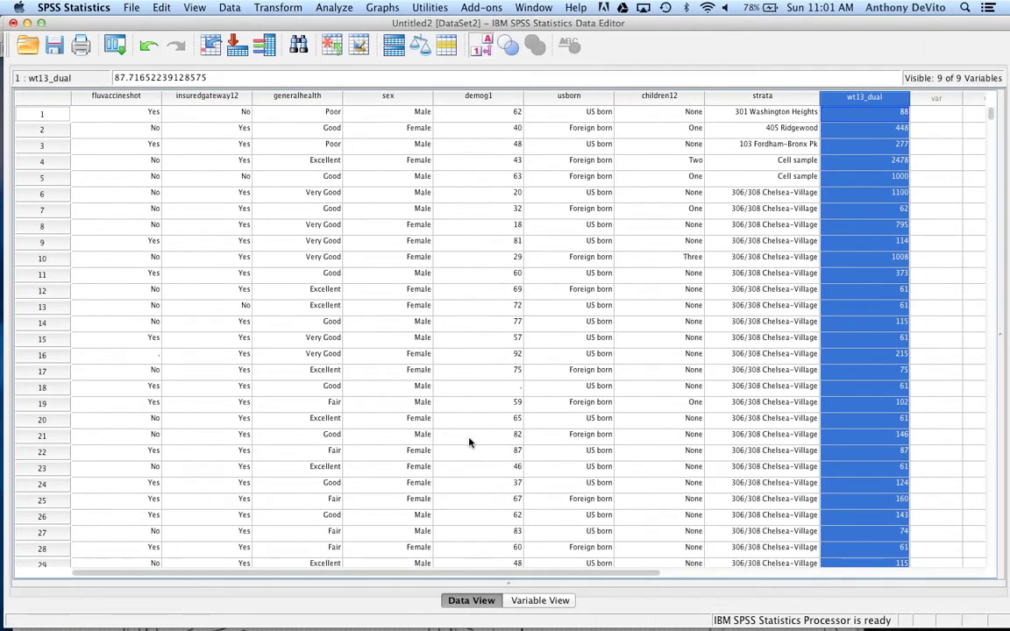
Switch to the variable definitions, widen the Name column, and highlight the insuredgateway12 and generalhealth rows.
{"action": "left_click", "coordinate": [524, 600]}
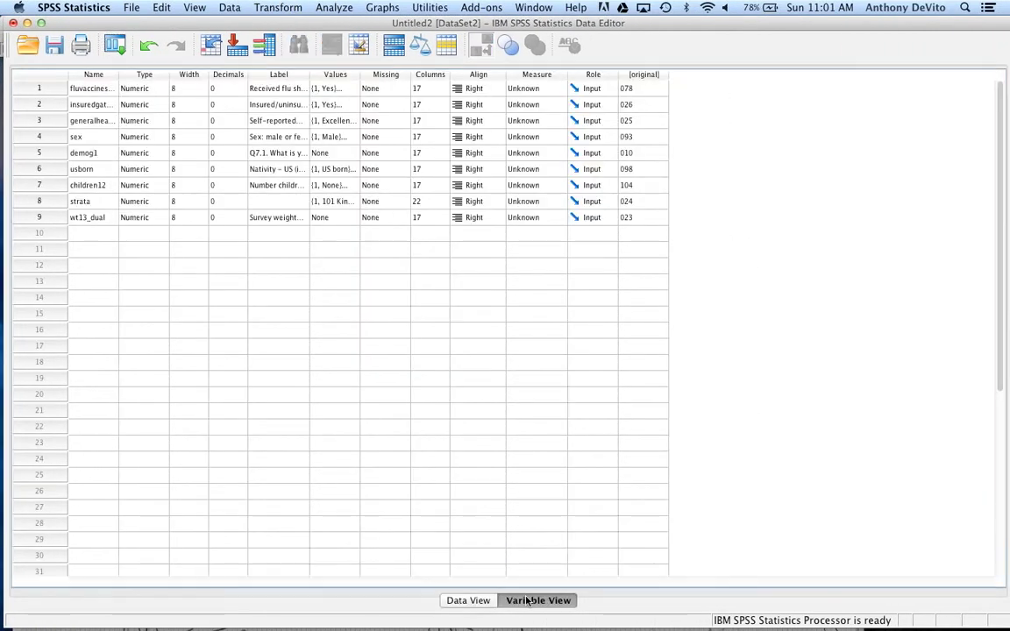
{"action": "left_click_drag", "start_coordinate": [117, 74], "coordinate": [157, 75]}
{"action": "left_click", "coordinate": [111, 89]}
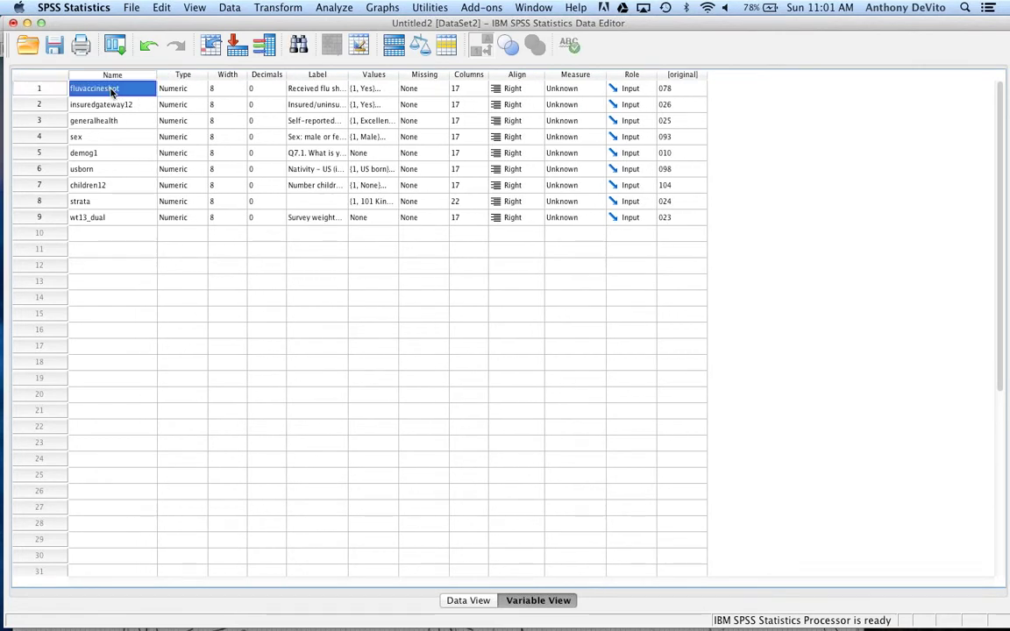
{"action": "left_click", "coordinate": [46, 104]}
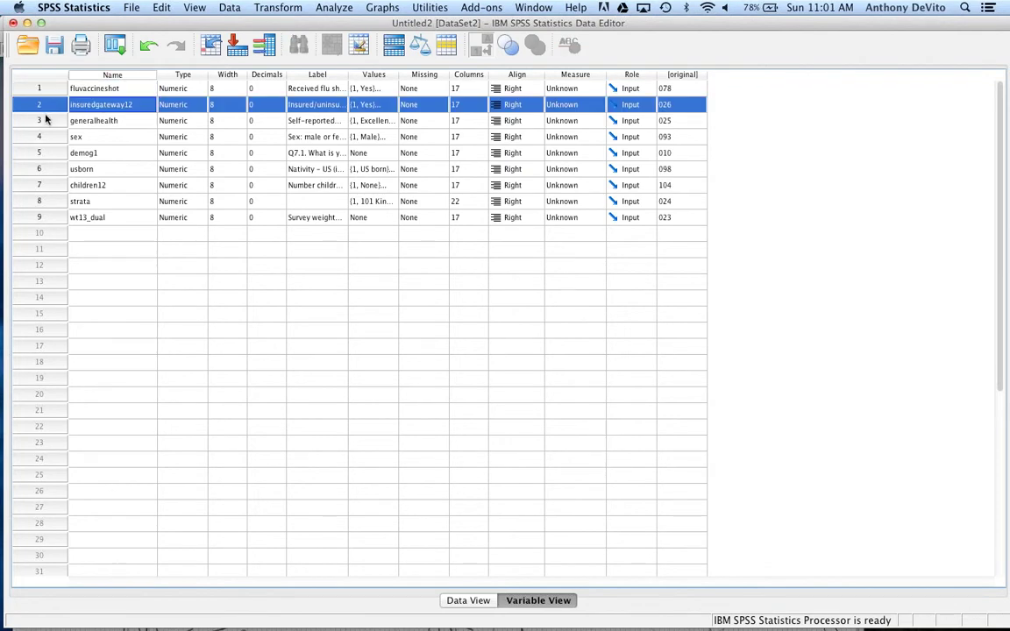
{"action": "left_click", "coordinate": [43, 120]}
{"action": "left_click", "coordinate": [39, 104]}
Try to widen the Label column with the insuredgateway12 row selected, and undo the column resizing.
{"action": "left_click_drag", "start_coordinate": [349, 75], "coordinate": [601, 90]}
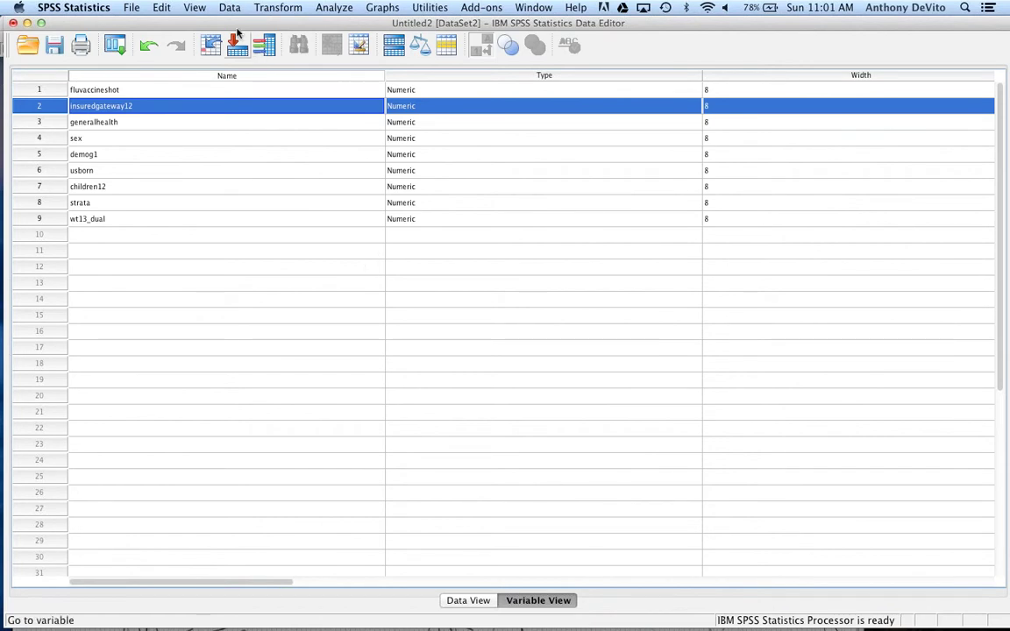
{"action": "left_click", "coordinate": [253, 208]}
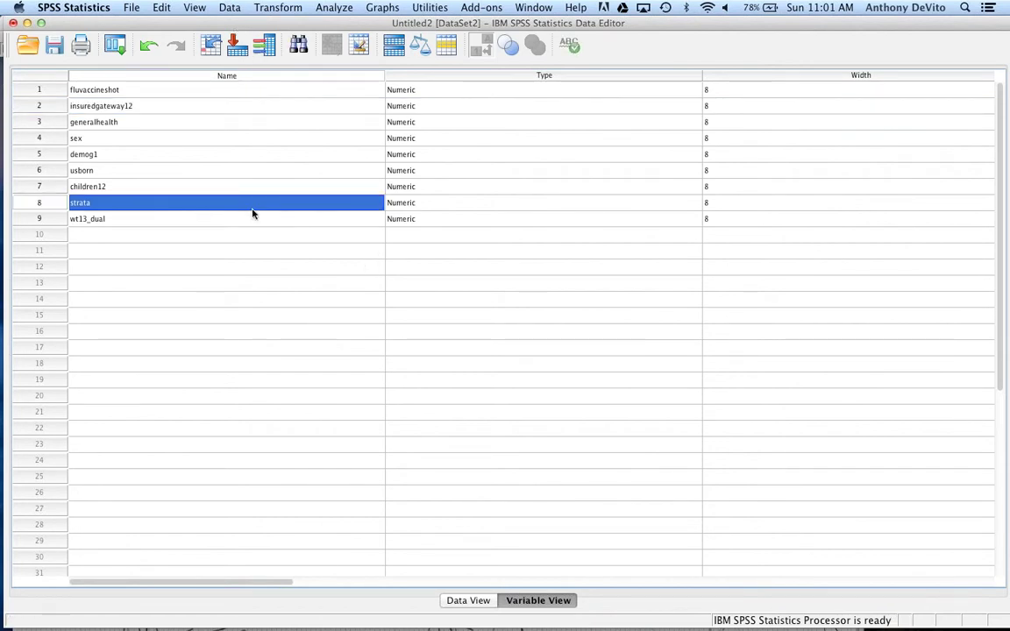
{"action": "scroll", "coordinate": [252, 214], "scroll_direction": "right", "scroll_amount": 10}
{"action": "scroll", "coordinate": [253, 213], "scroll_direction": "left", "scroll_amount": 10}
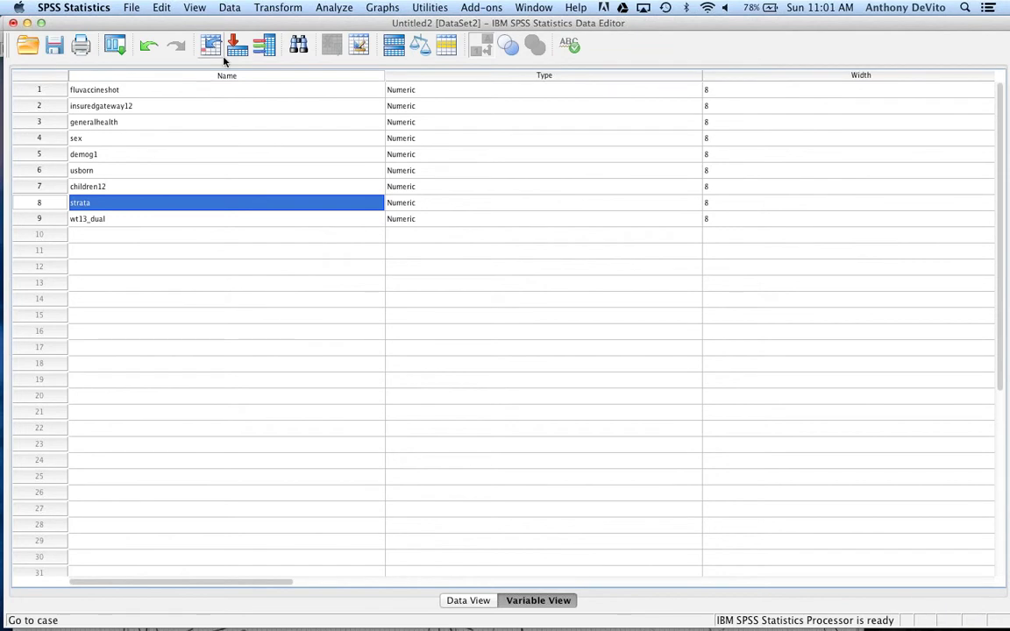
{"action": "left_click", "coordinate": [159, 7]}
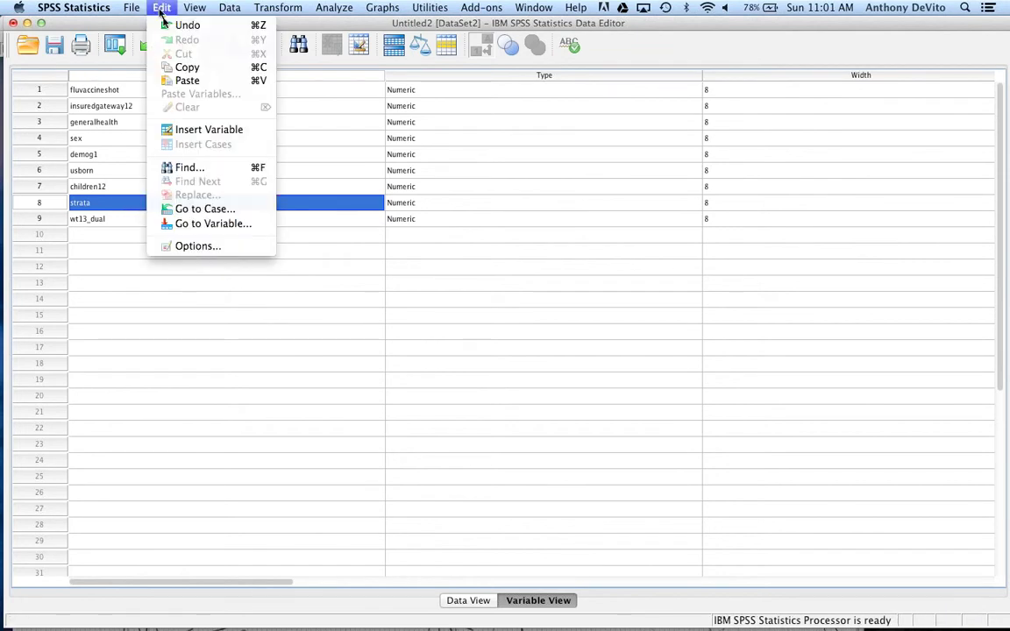
{"action": "left_click", "coordinate": [167, 25]}
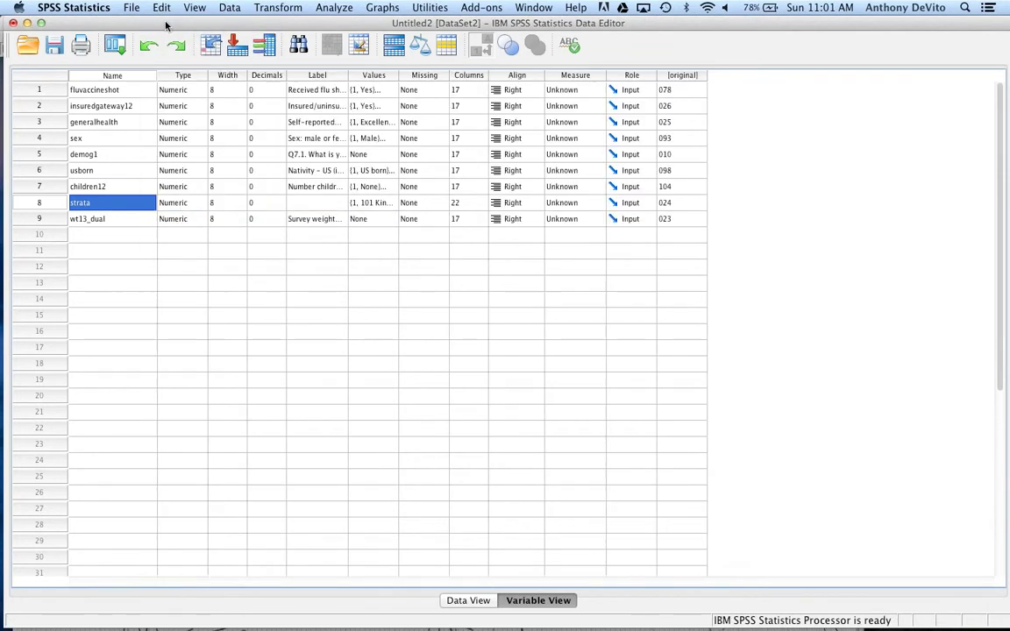
Widen the Label column so that the full variable descriptions can be read.
{"action": "left_click", "coordinate": [347, 75]}
{"action": "left_click_drag", "start_coordinate": [358, 74], "coordinate": [596, 92]}
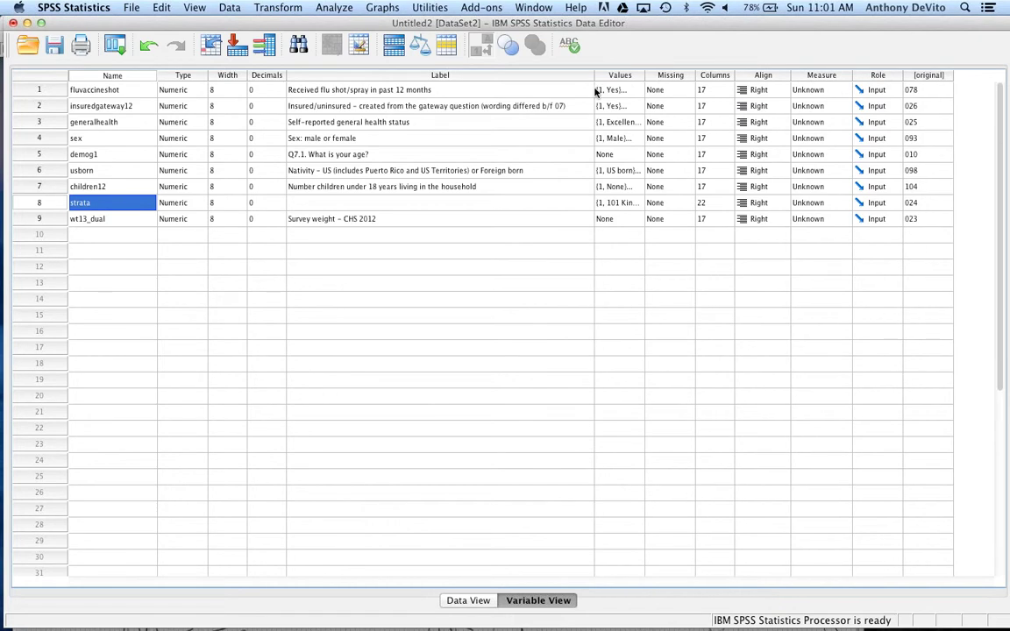
Highlight the insuredgateway12 row and view its value labels without editing them.
{"action": "left_click", "coordinate": [31, 106]}
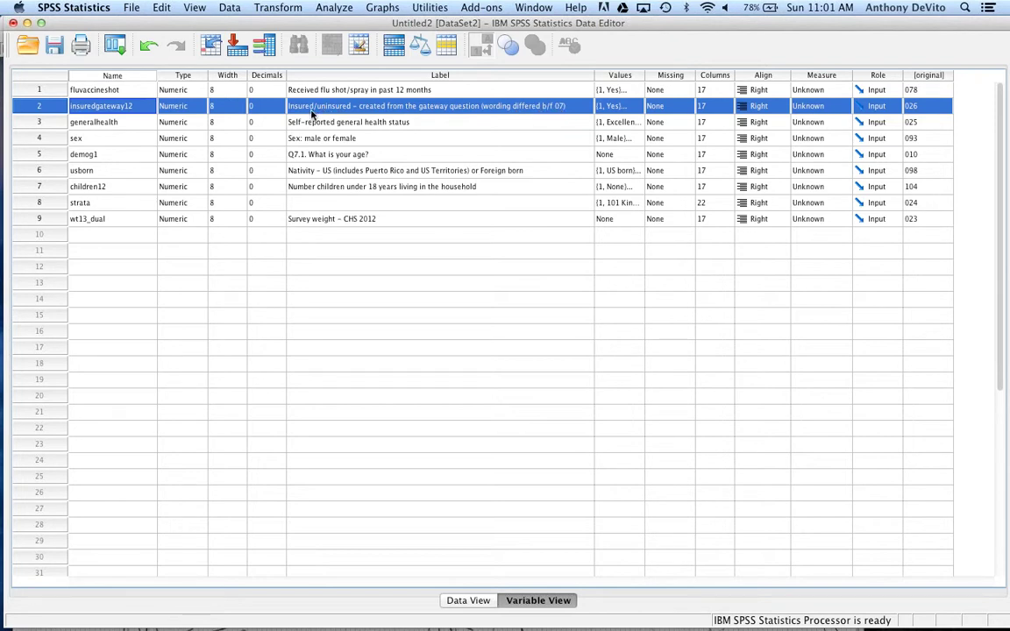
{"action": "left_click", "coordinate": [618, 105]}
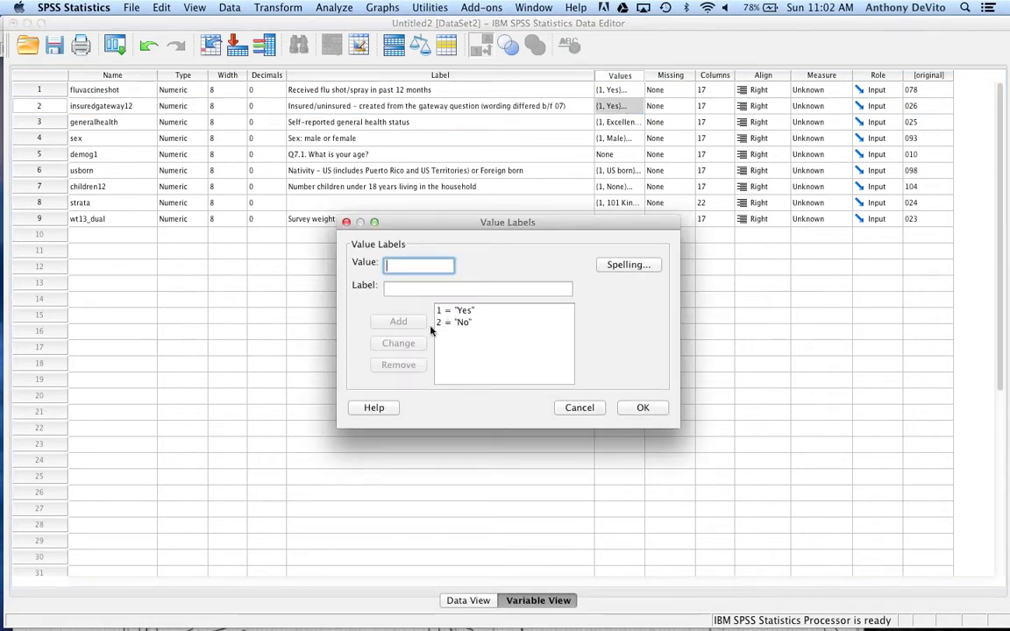
{"action": "left_click", "coordinate": [474, 323]}
{"action": "left_click", "coordinate": [581, 408]}
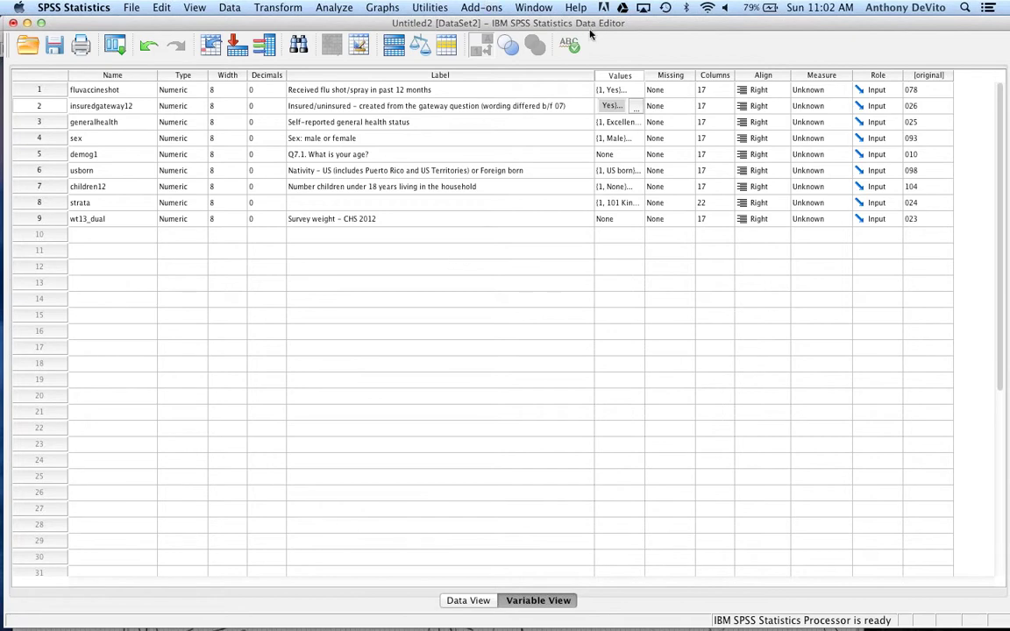
Shift the data editor window aside and view the value labels of fluvaccineshot.
{"action": "left_click_drag", "start_coordinate": [532, 23], "coordinate": [596, 11]}
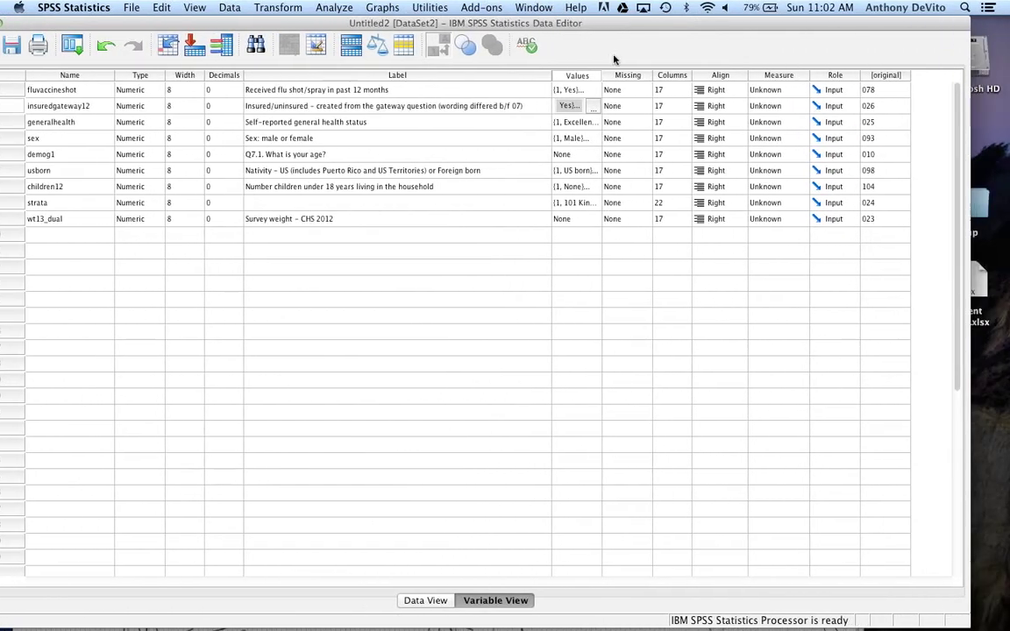
{"action": "left_click", "coordinate": [593, 89]}
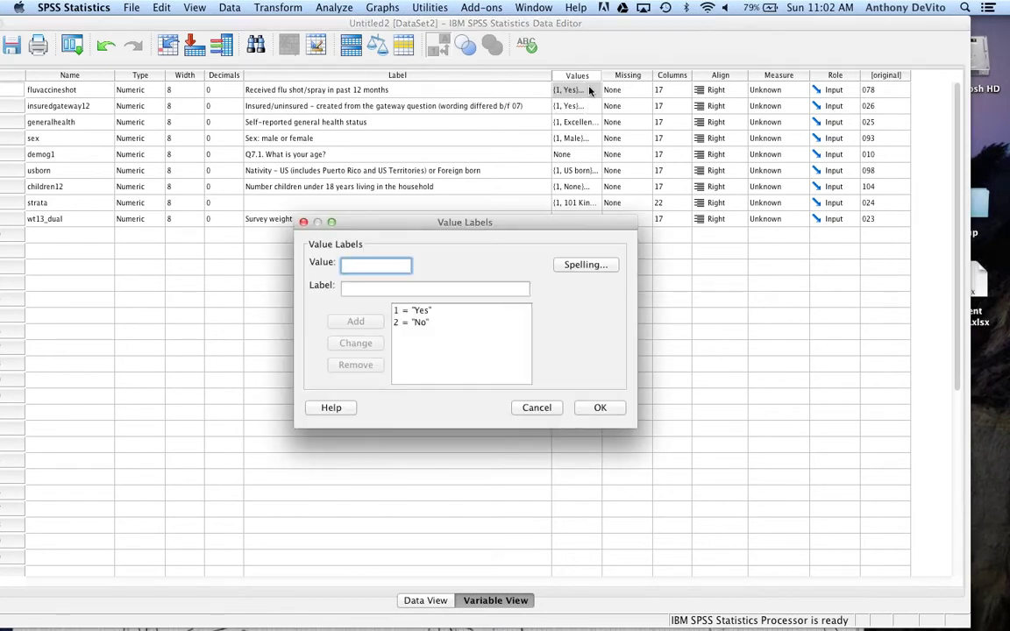
{"action": "left_click", "coordinate": [539, 408]}
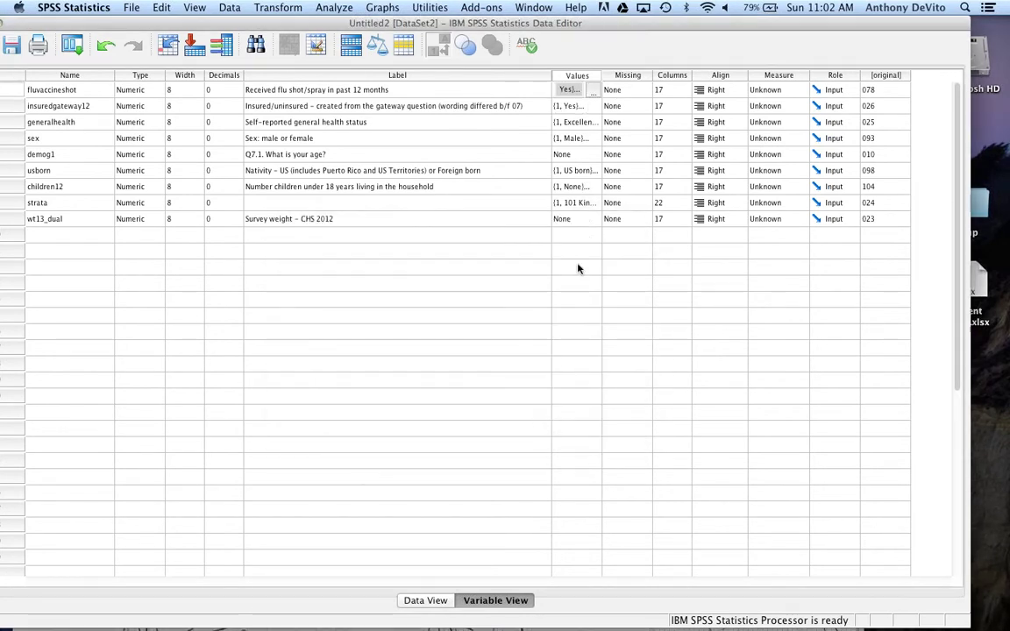
View the value labels of sex and check whether demog1 has any, dismissing each dialog without edits.
{"action": "left_click", "coordinate": [592, 138]}
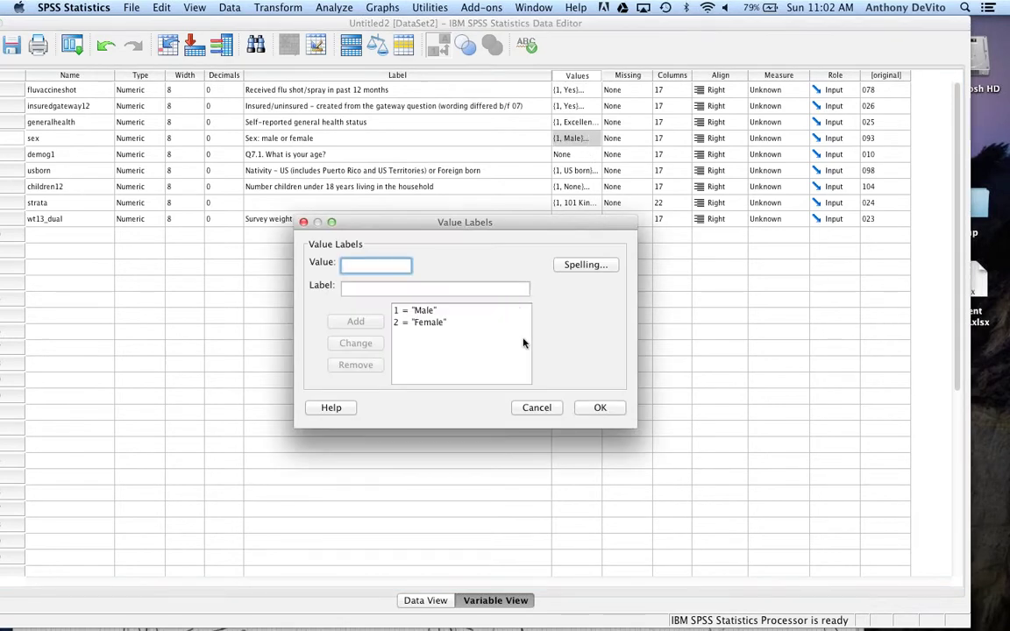
{"action": "left_click", "coordinate": [538, 407]}
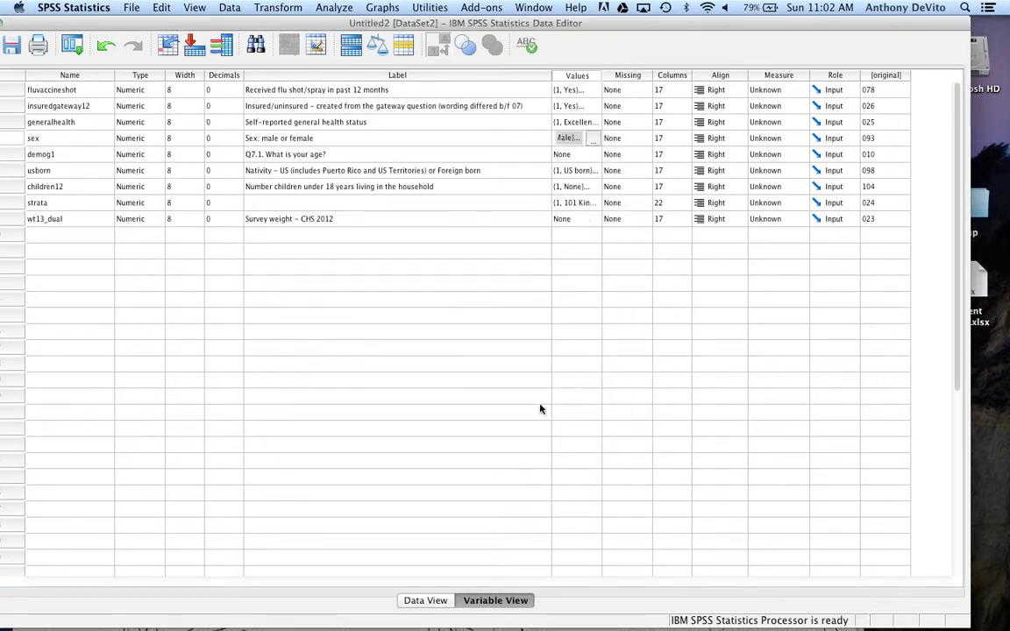
{"action": "left_click", "coordinate": [584, 156]}
{"action": "left_click", "coordinate": [589, 155]}
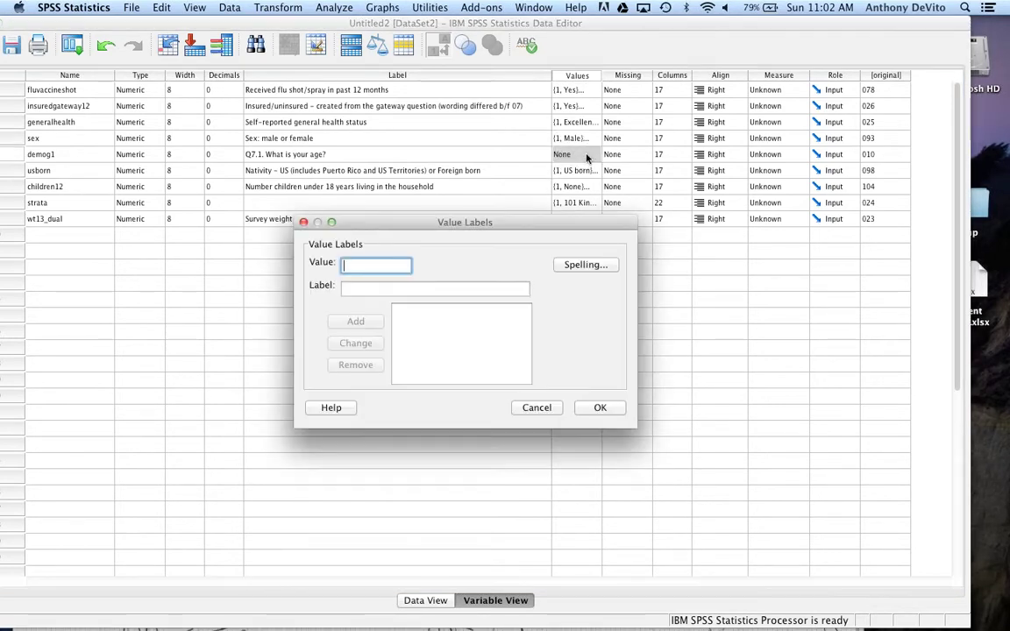
{"action": "left_click", "coordinate": [547, 408]}
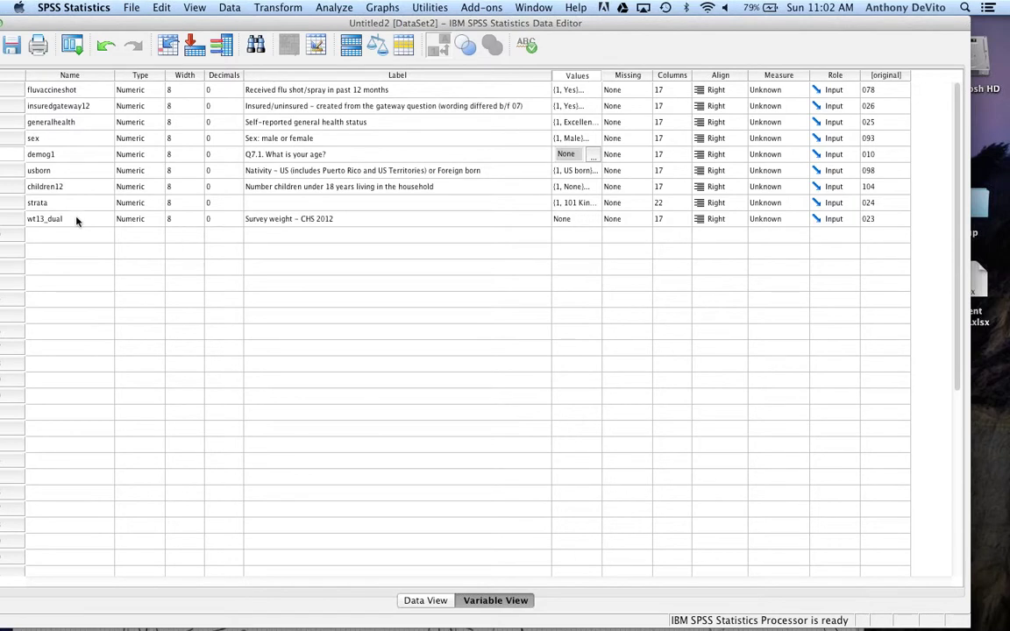
Highlight the survey weight wt13_dual and the strata row together, and clear the selection.
{"action": "left_click", "coordinate": [295, 219]}
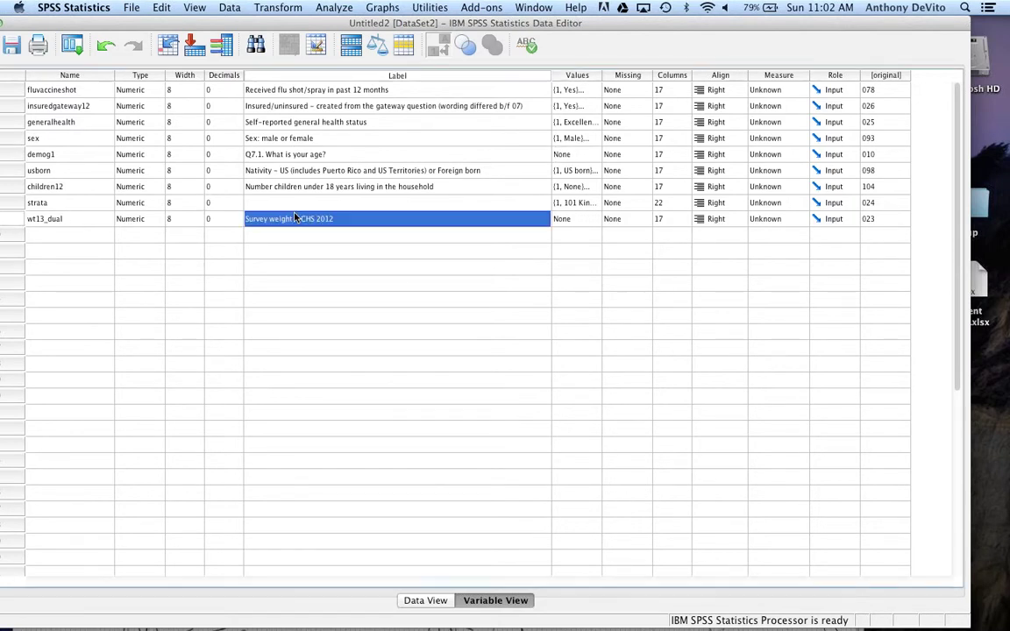
{"action": "left_click", "coordinate": [9, 219]}
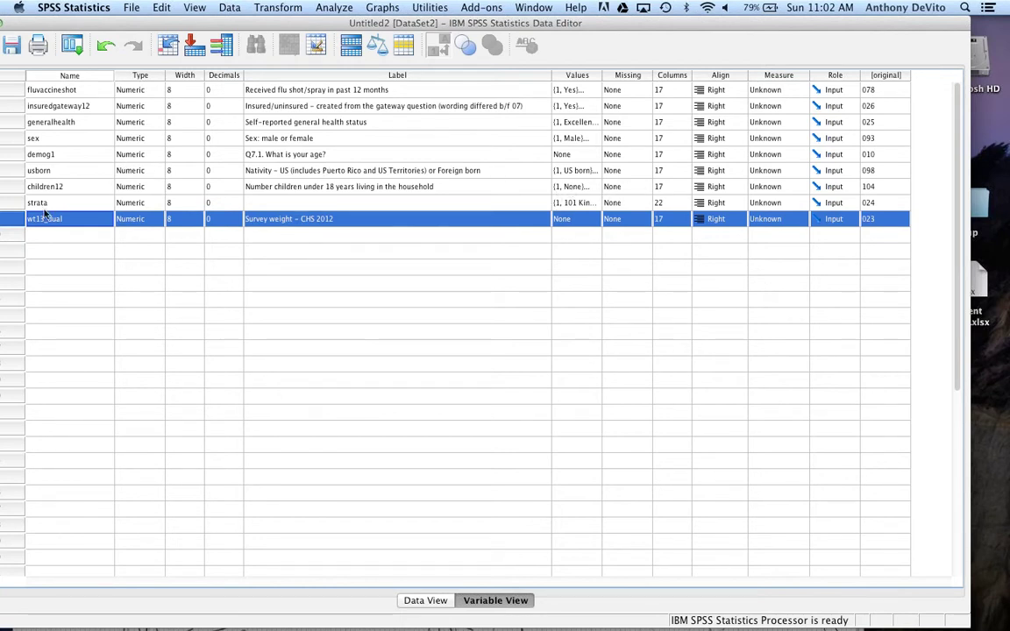
{"action": "left_click_drag", "start_coordinate": [5, 202], "coordinate": [4, 227]}
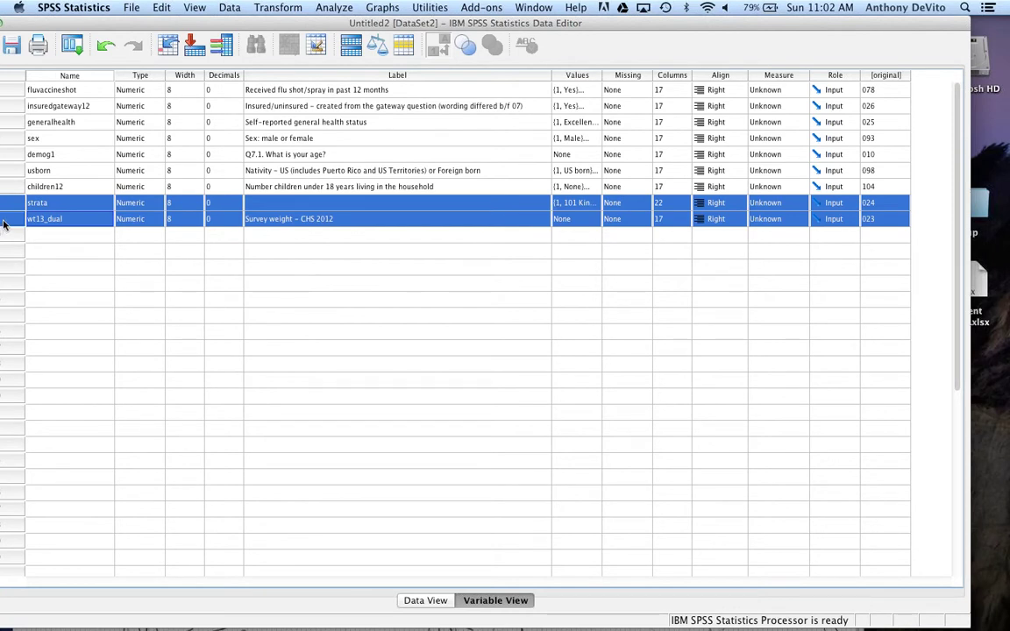
{"action": "left_click", "coordinate": [38, 236]}
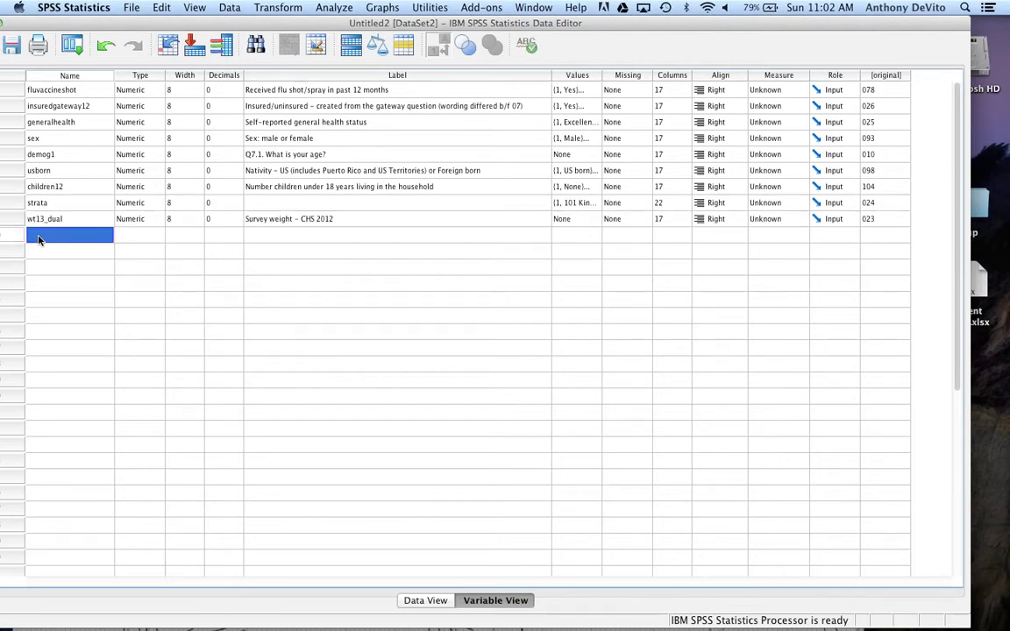
{"action": "left_click_drag", "start_coordinate": [13, 204], "coordinate": [12, 219]}
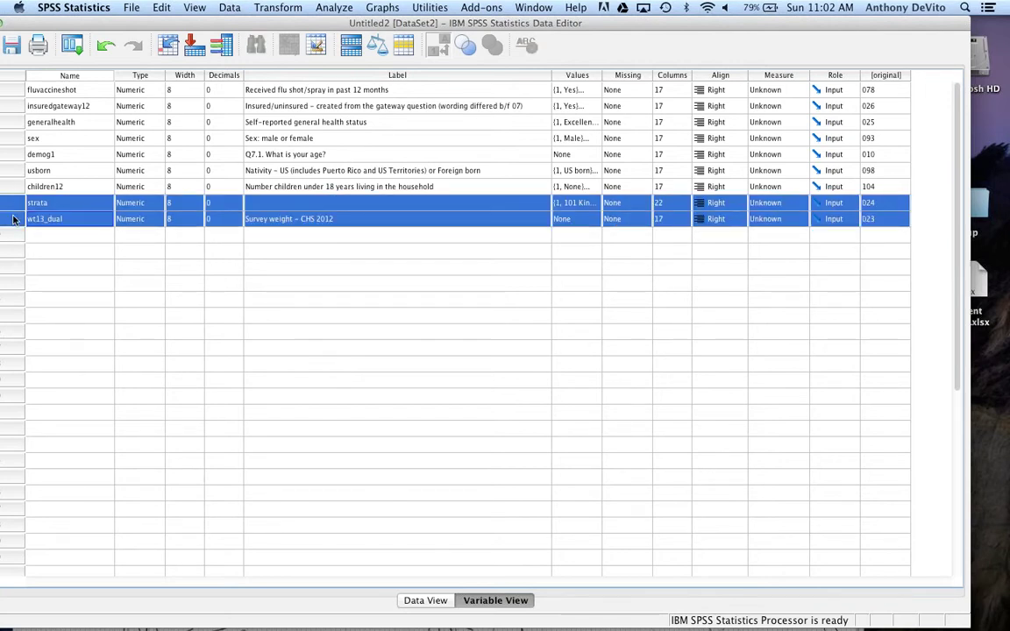
{"action": "left_click", "coordinate": [115, 267]}
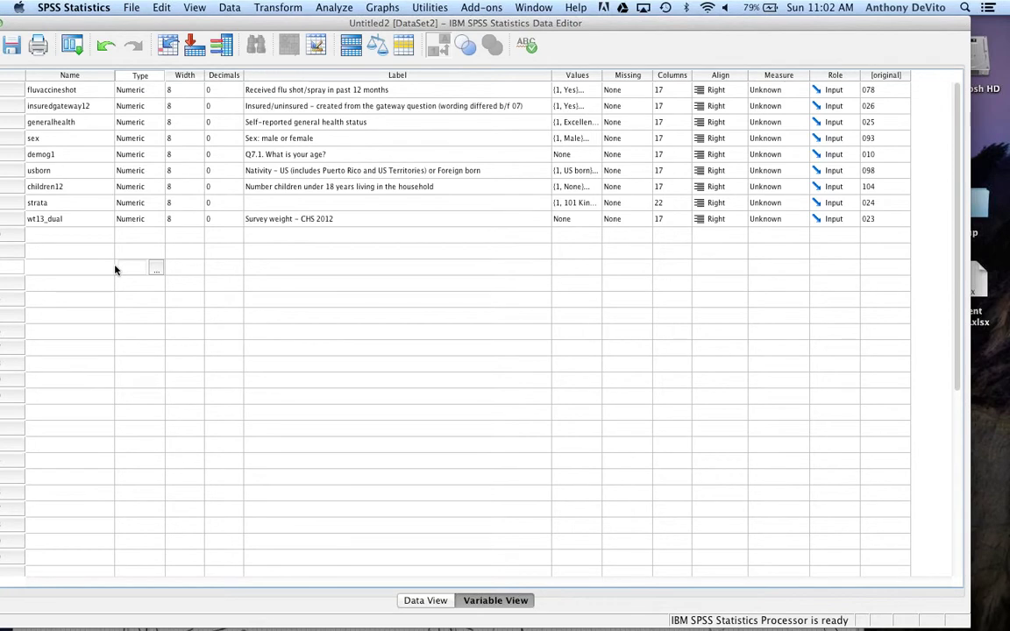
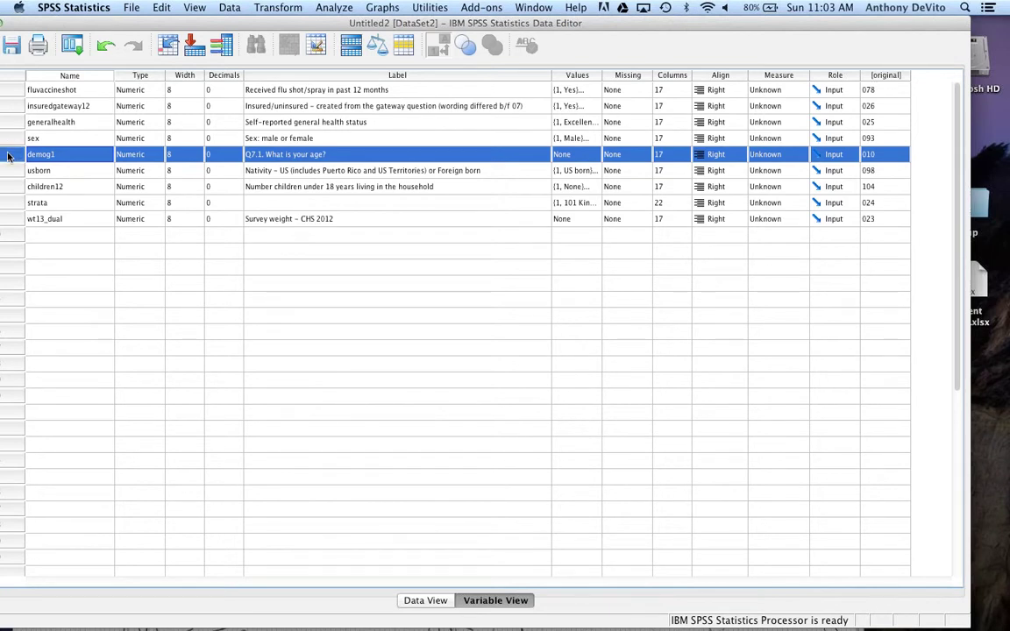
Highlight the demog1 and sex rows in turn as the two variables to compare, ending on demog1.
{"action": "left_click", "coordinate": [112, 249]}
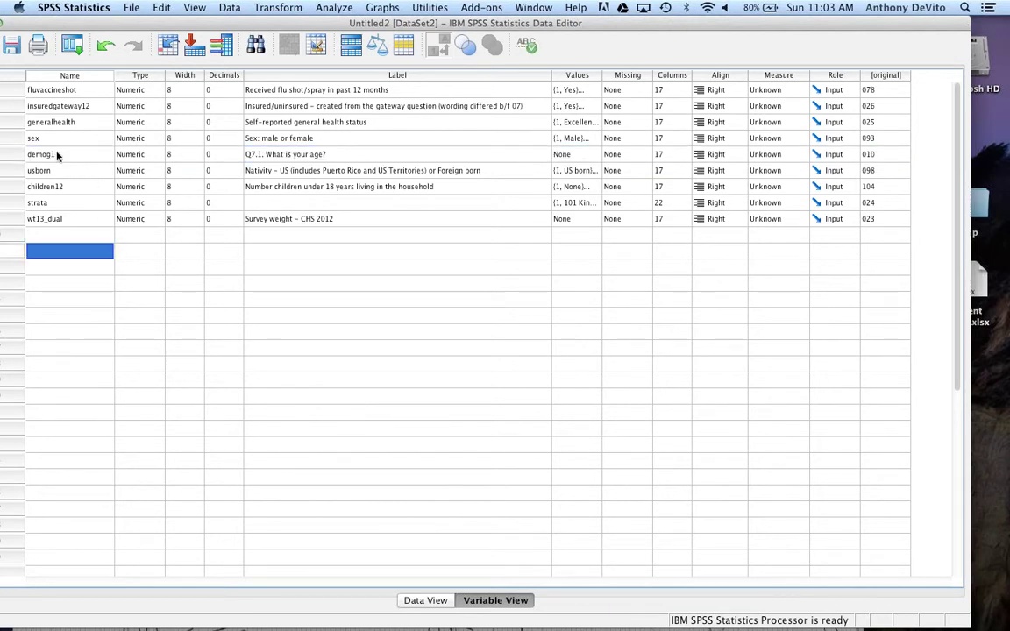
{"action": "left_click", "coordinate": [11, 155]}
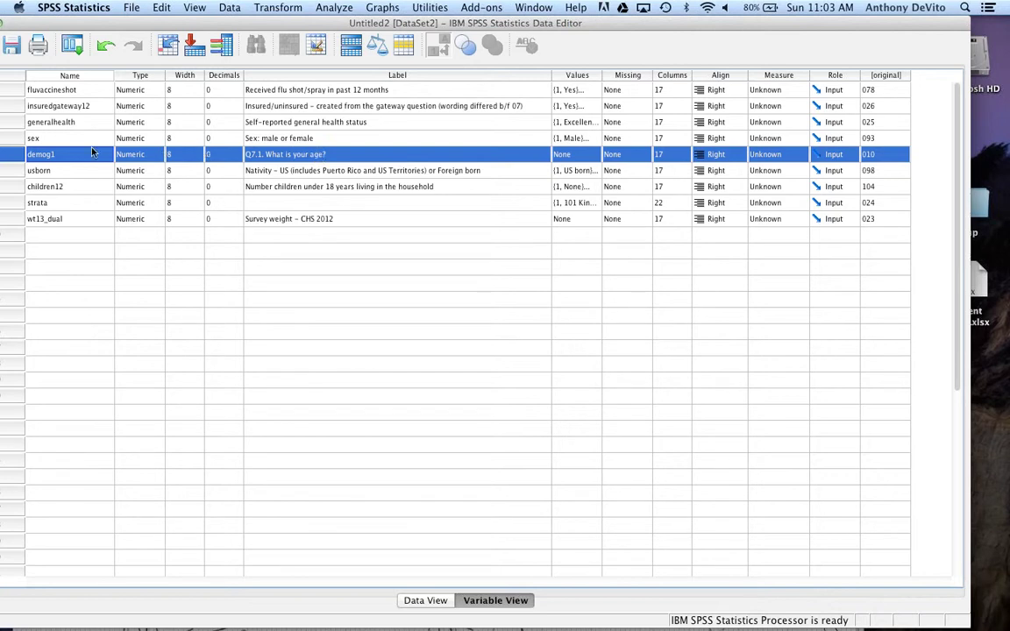
{"action": "left_click", "coordinate": [7, 138]}
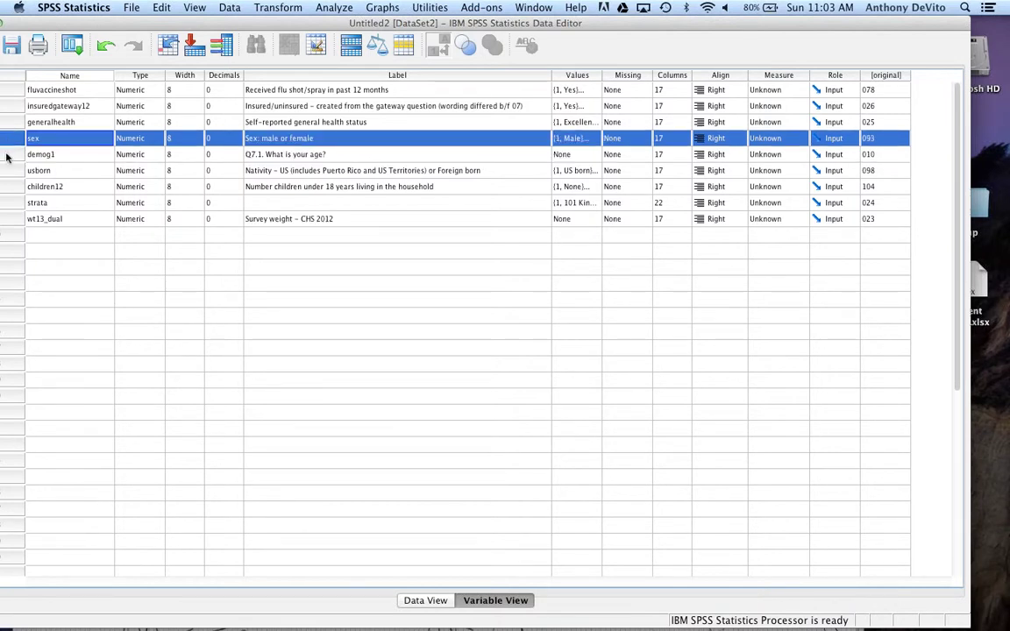
{"action": "left_click", "coordinate": [8, 154]}
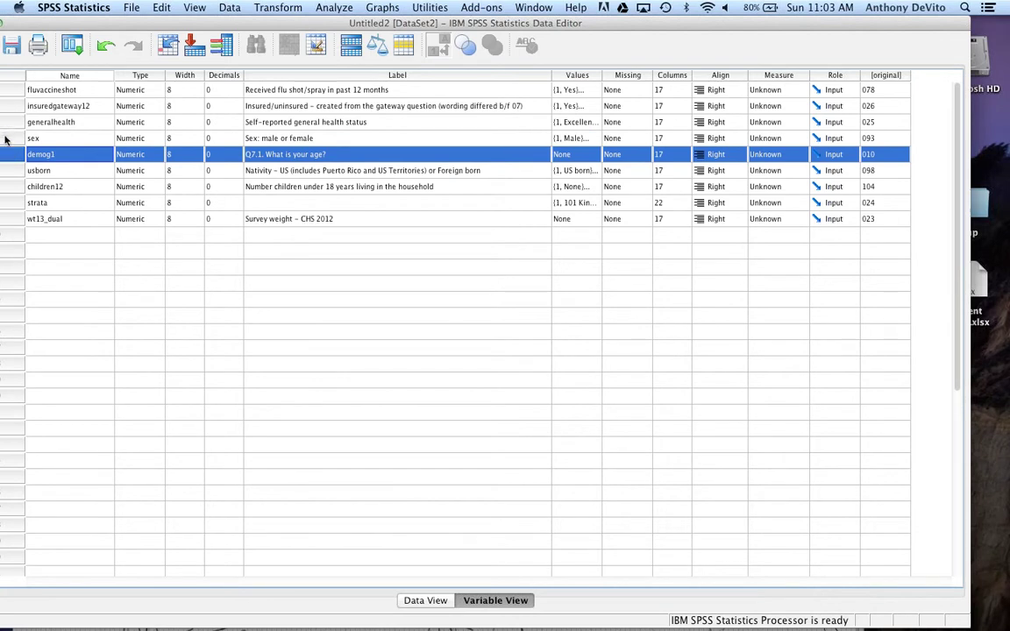
{"action": "left_click", "coordinate": [6, 138]}
{"action": "left_click", "coordinate": [9, 149]}
{"action": "left_click", "coordinate": [8, 138]}
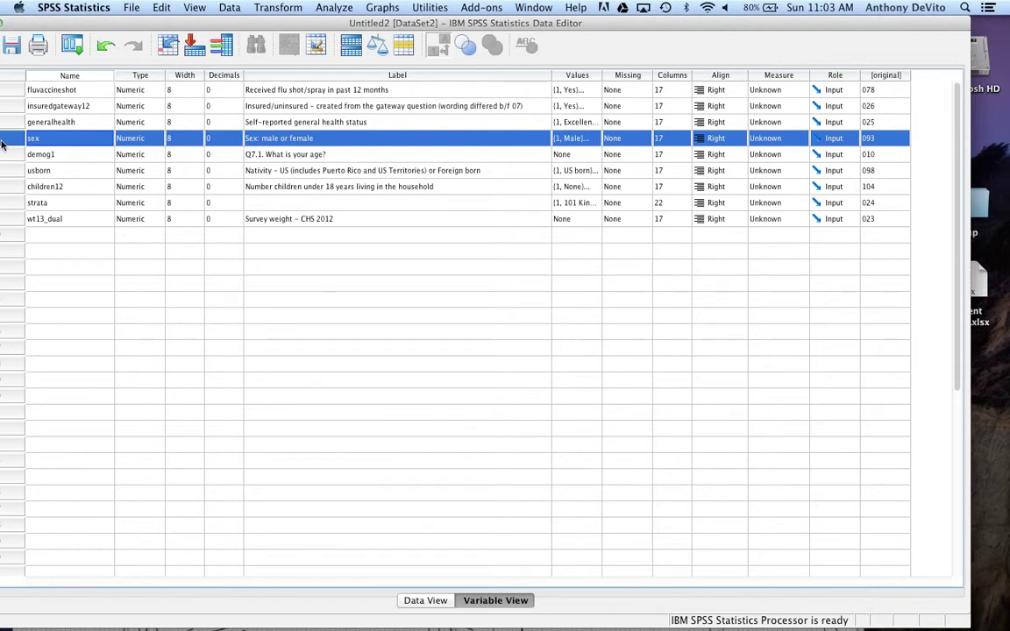
{"action": "left_click", "coordinate": [11, 154]}
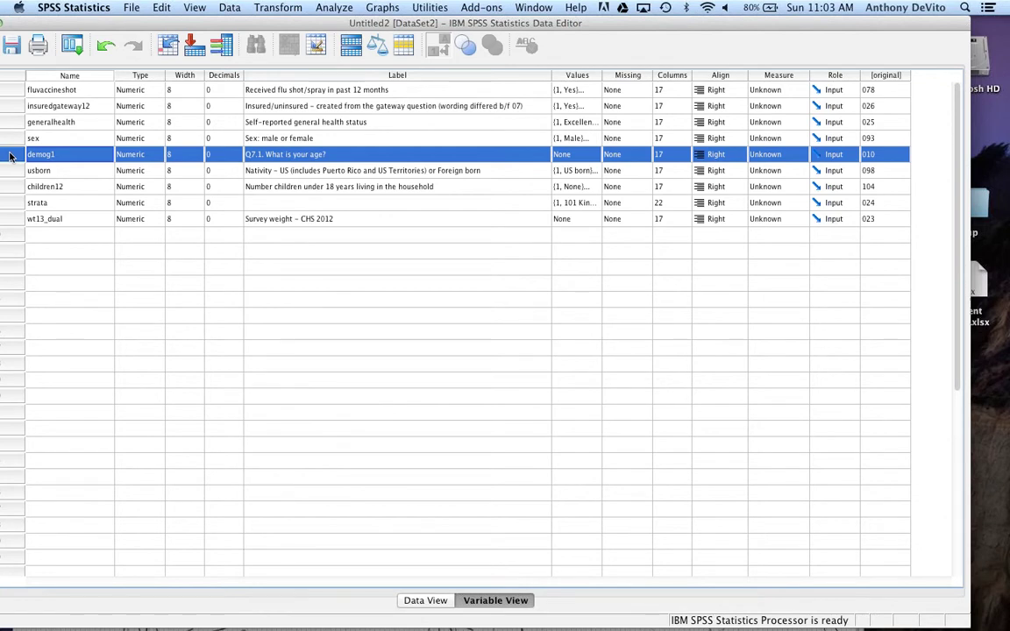
Set up an Independent-Samples T Test with the age question demog1 as the test variable.
{"action": "left_click", "coordinate": [331, 7]}
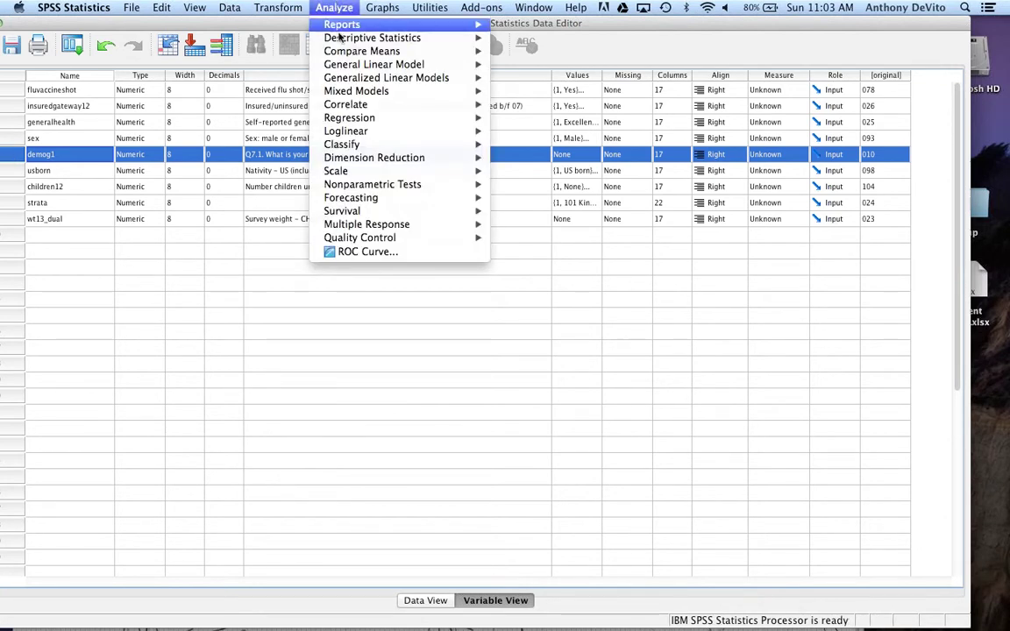
{"action": "mouse_move", "coordinate": [377, 50]}
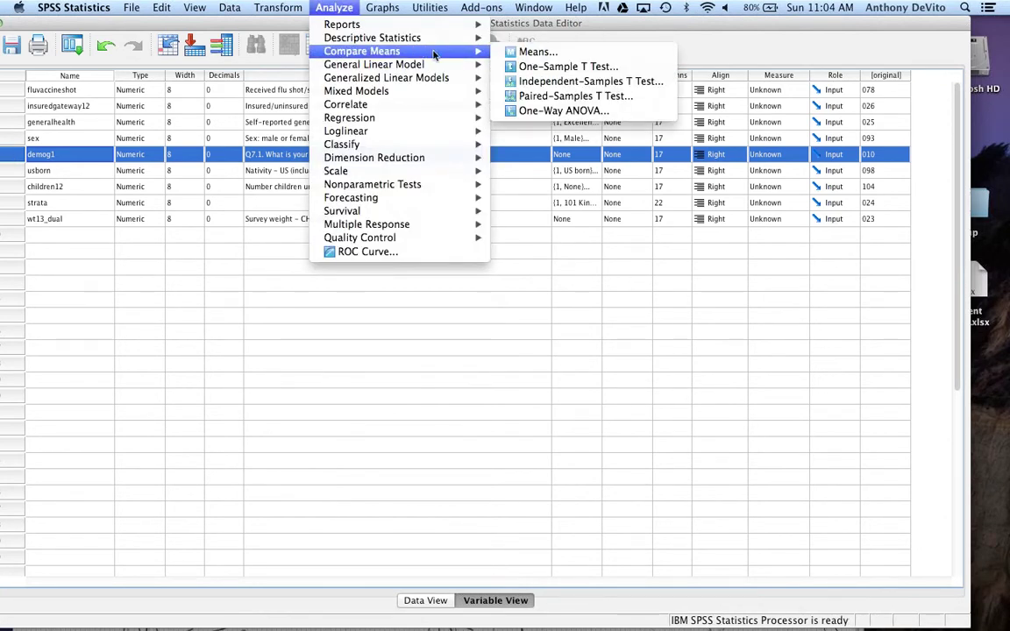
{"action": "left_click", "coordinate": [519, 81]}
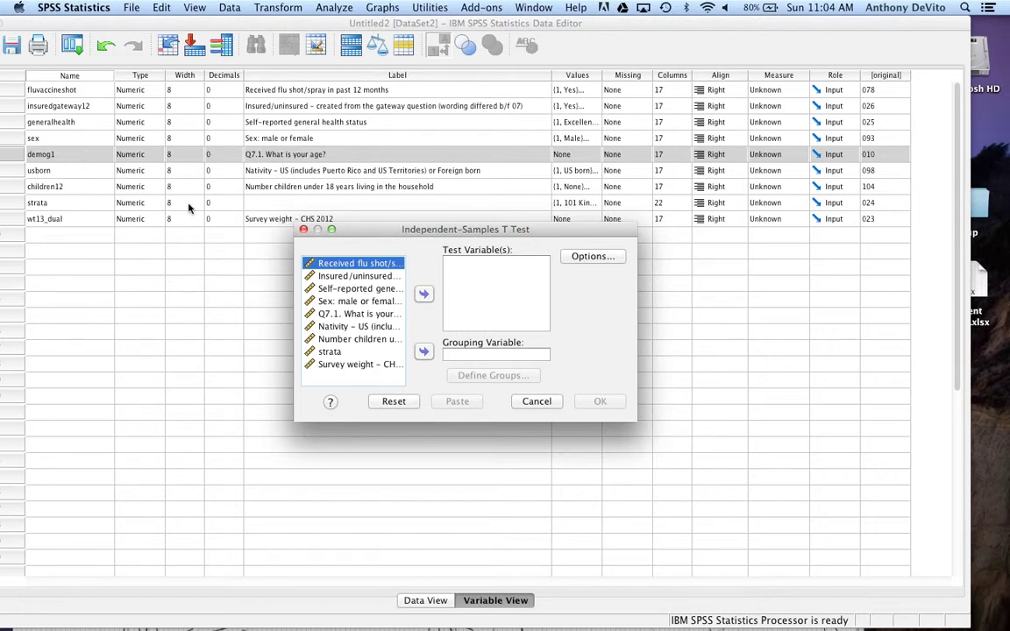
{"action": "left_click", "coordinate": [342, 314]}
{"action": "left_click", "coordinate": [424, 294]}
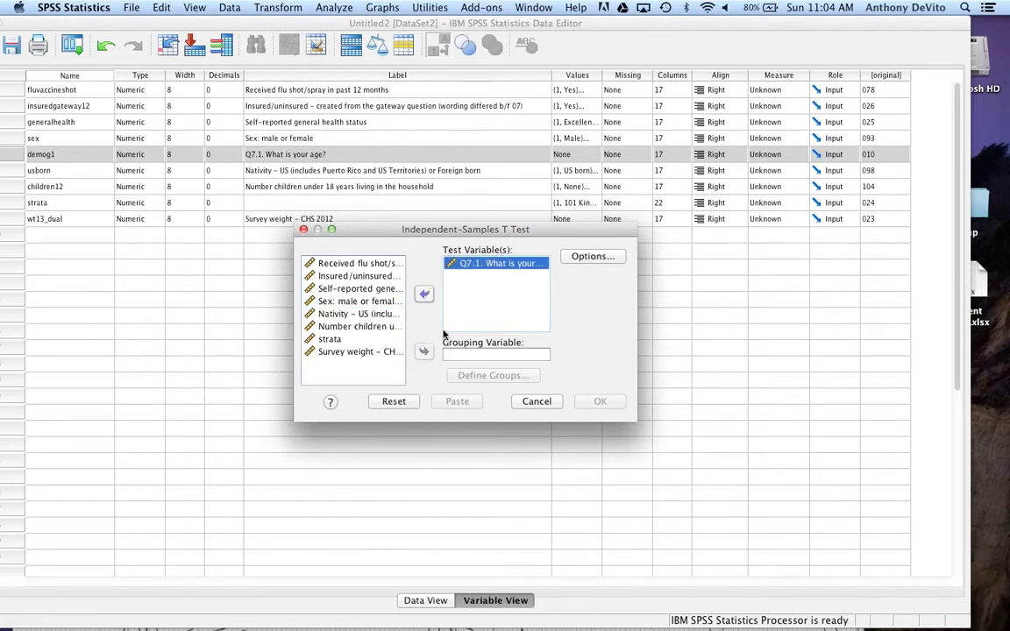
Use sex as the grouping variable with Group 1 set to 1 and Group 2 set to 2, and run the test.
{"action": "left_click", "coordinate": [351, 301]}
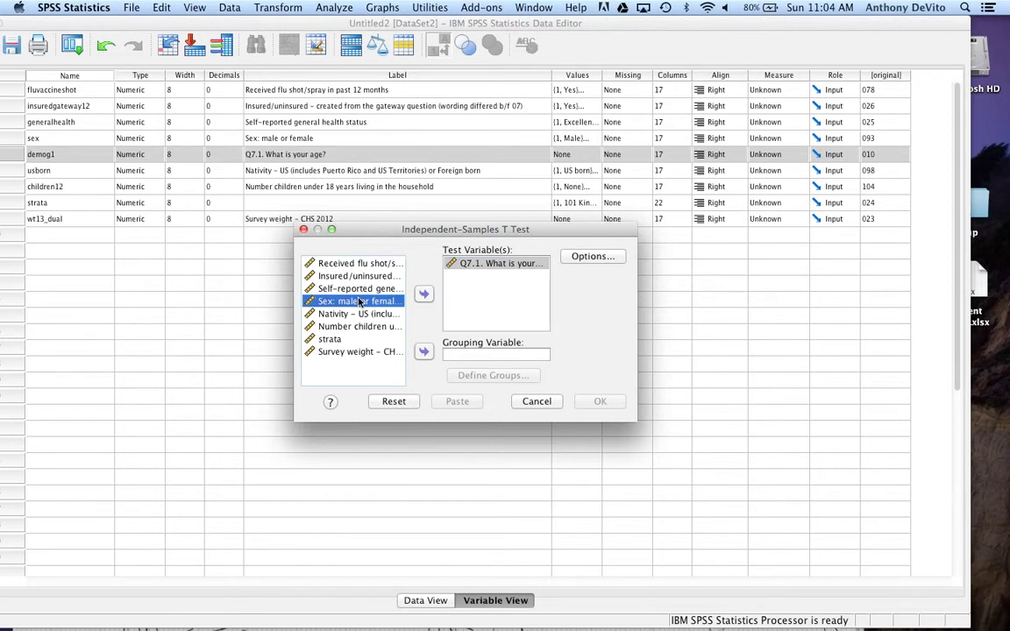
{"action": "left_click", "coordinate": [423, 352]}
{"action": "left_click", "coordinate": [464, 375]}
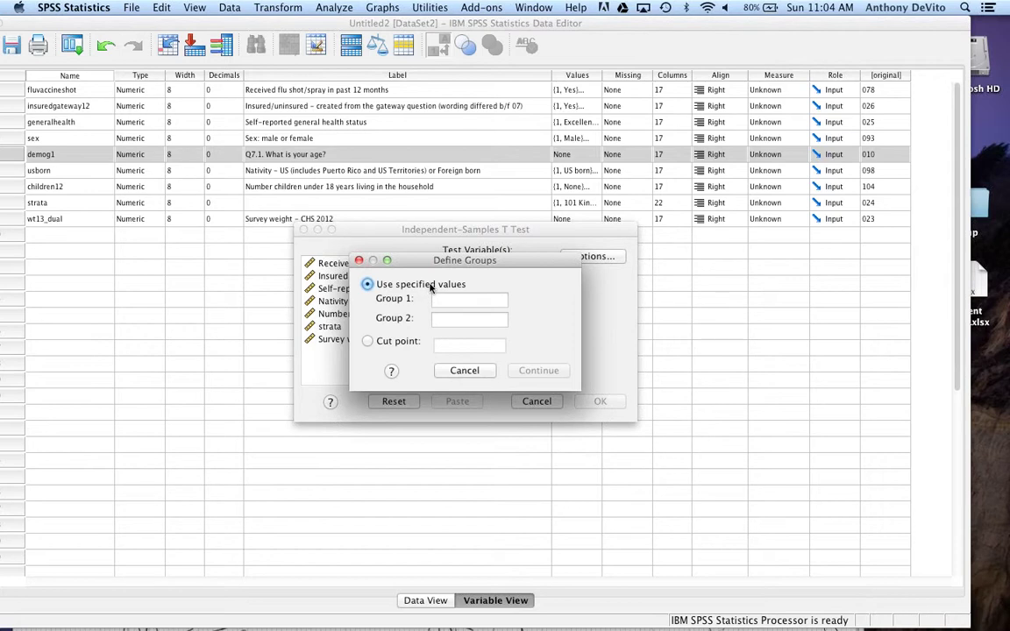
{"action": "left_click", "coordinate": [438, 299]}
{"action": "type", "text": "1"}
{"action": "left_click", "coordinate": [442, 321]}
{"action": "type", "text": "2"}
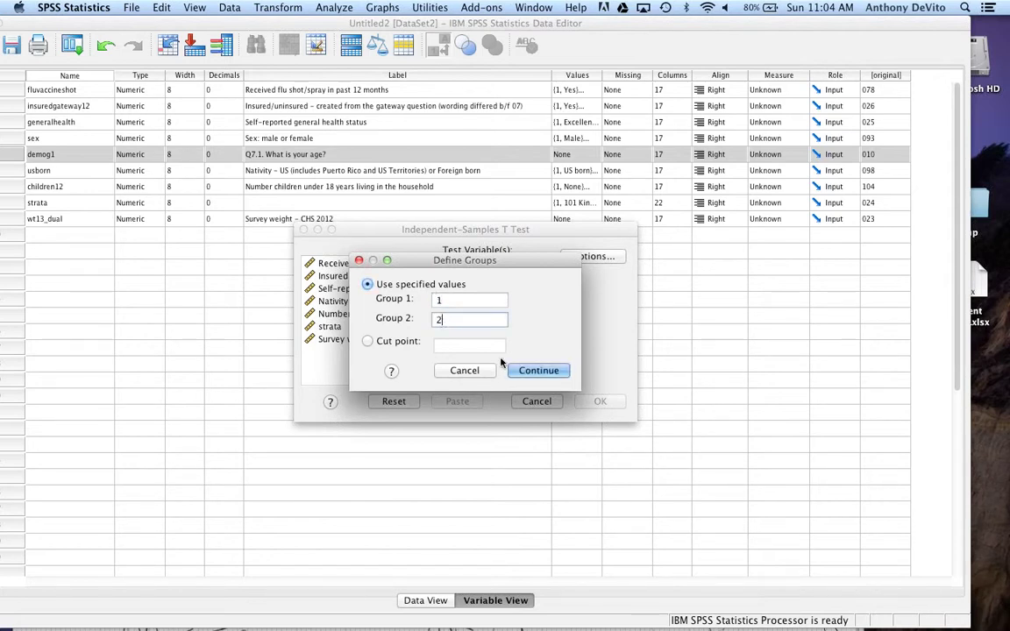
{"action": "left_click", "coordinate": [529, 370]}
{"action": "left_click", "coordinate": [596, 401]}
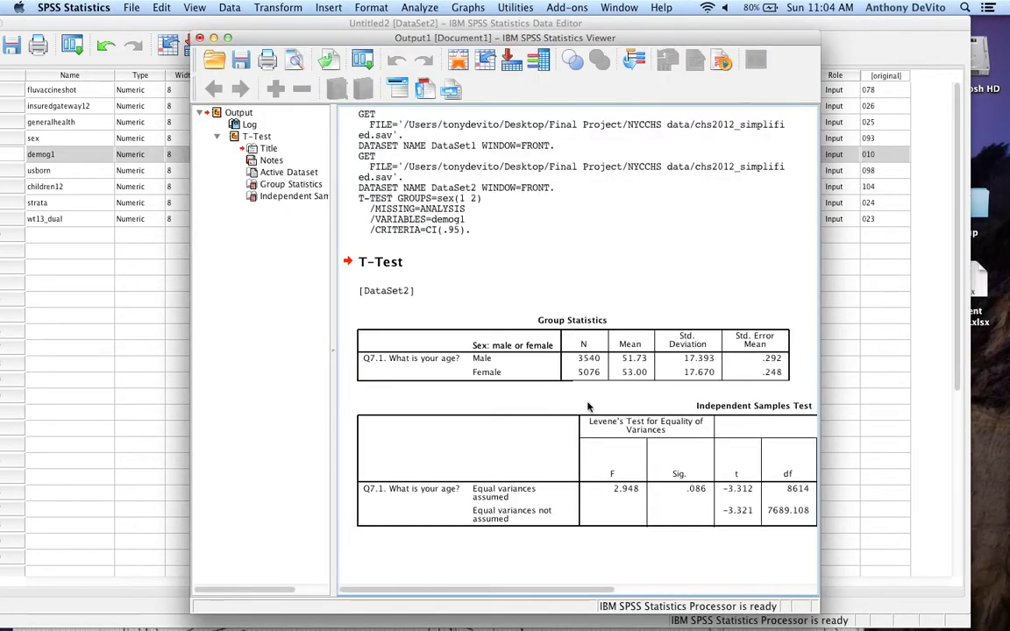
Look over the Group Statistics and Independent Samples Test tables, and close the output without saving it.
{"action": "scroll", "coordinate": [596, 421], "scroll_direction": "right", "scroll_amount": 5}
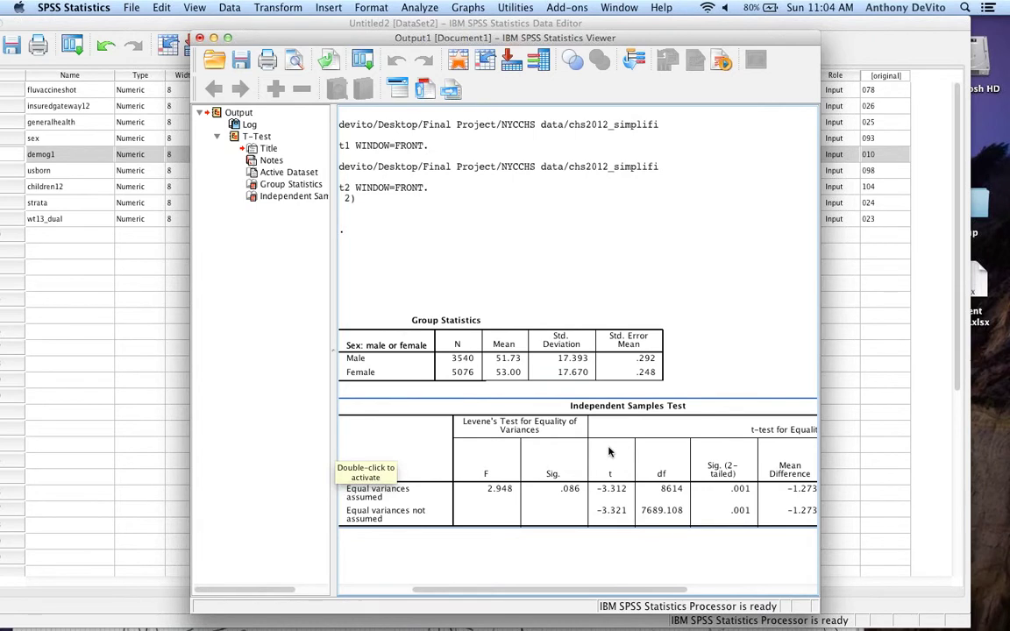
{"action": "scroll", "coordinate": [610, 451], "scroll_direction": "right", "scroll_amount": 2}
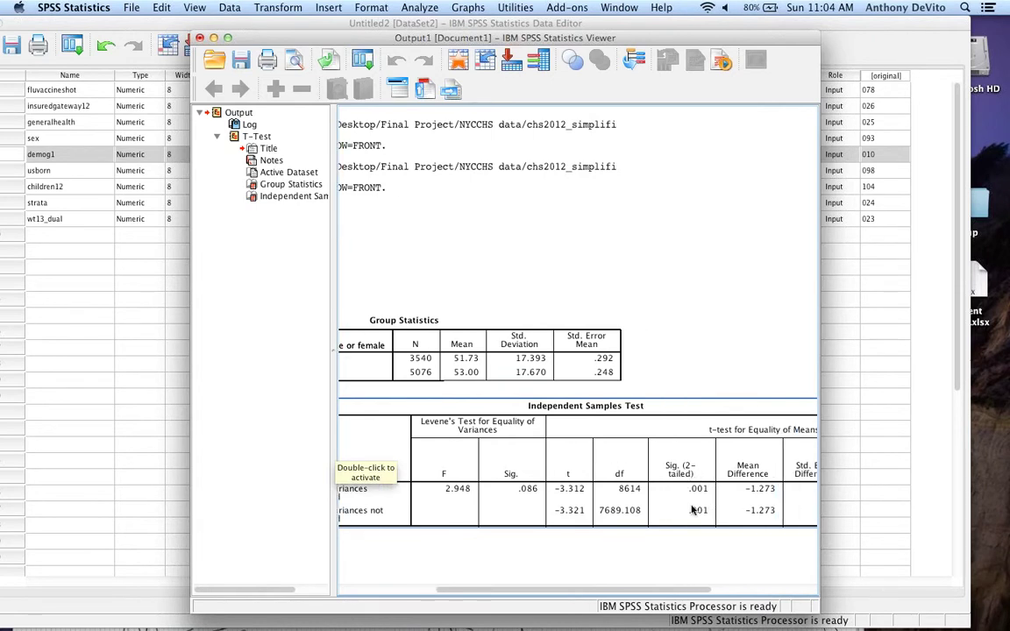
{"action": "scroll", "coordinate": [693, 509], "scroll_direction": "left", "scroll_amount": 7}
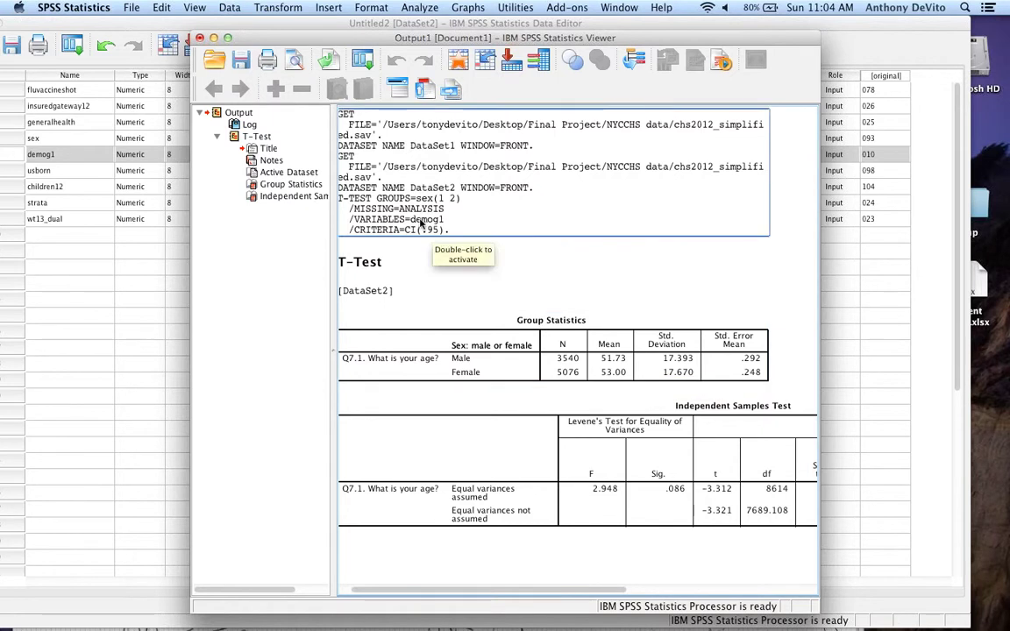
{"action": "left_click", "coordinate": [199, 39]}
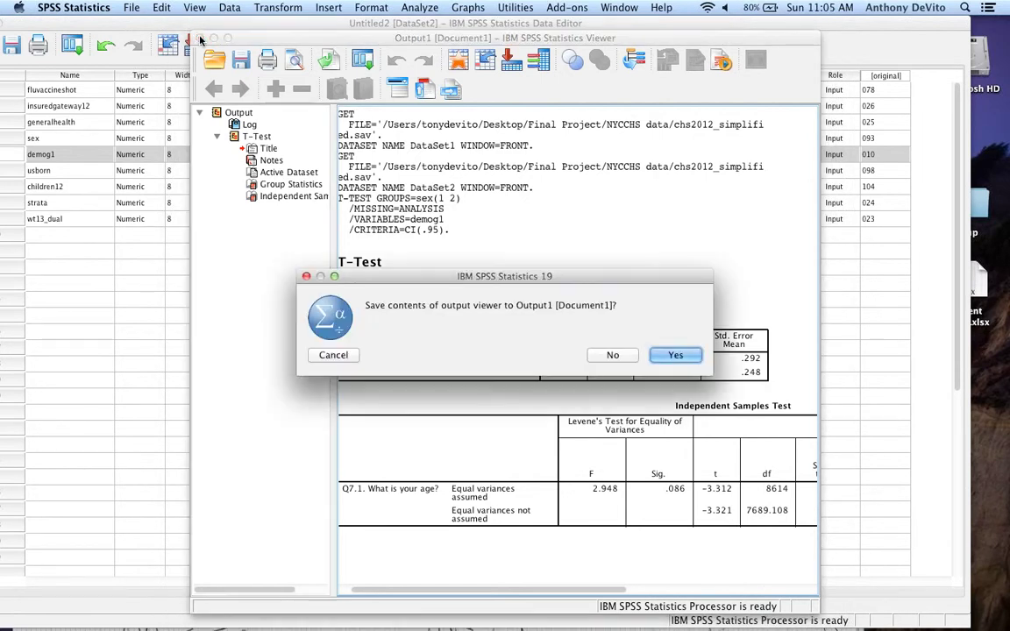
{"action": "left_click", "coordinate": [598, 355]}
{"action": "left_click", "coordinate": [220, 265]}
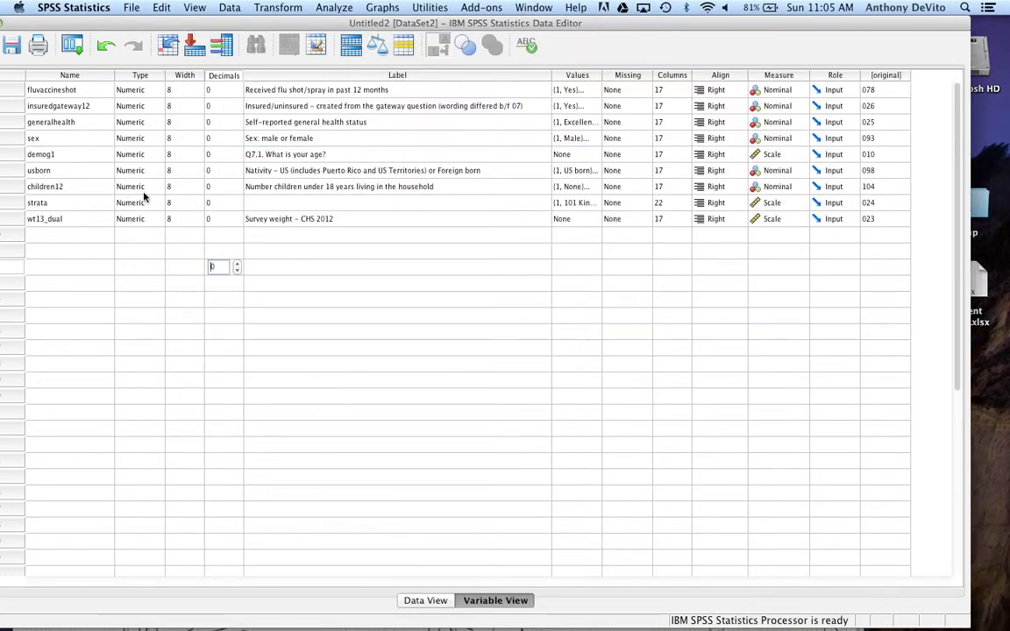
Highlight the demog1 row and inspect the value labels of generalhealth without changing them.
{"action": "left_click", "coordinate": [8, 156]}
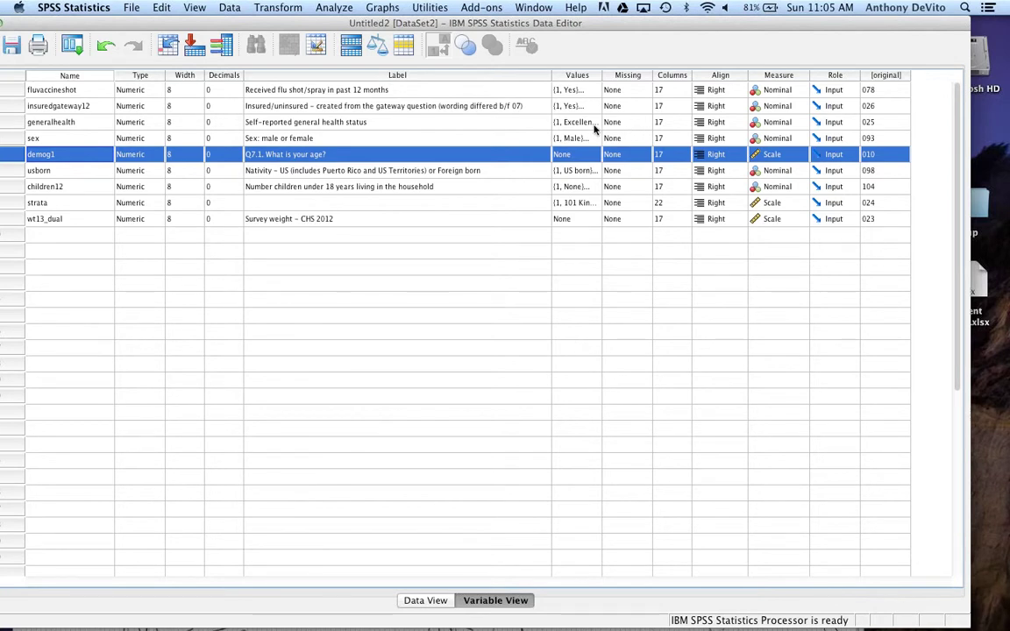
{"action": "left_click", "coordinate": [594, 129]}
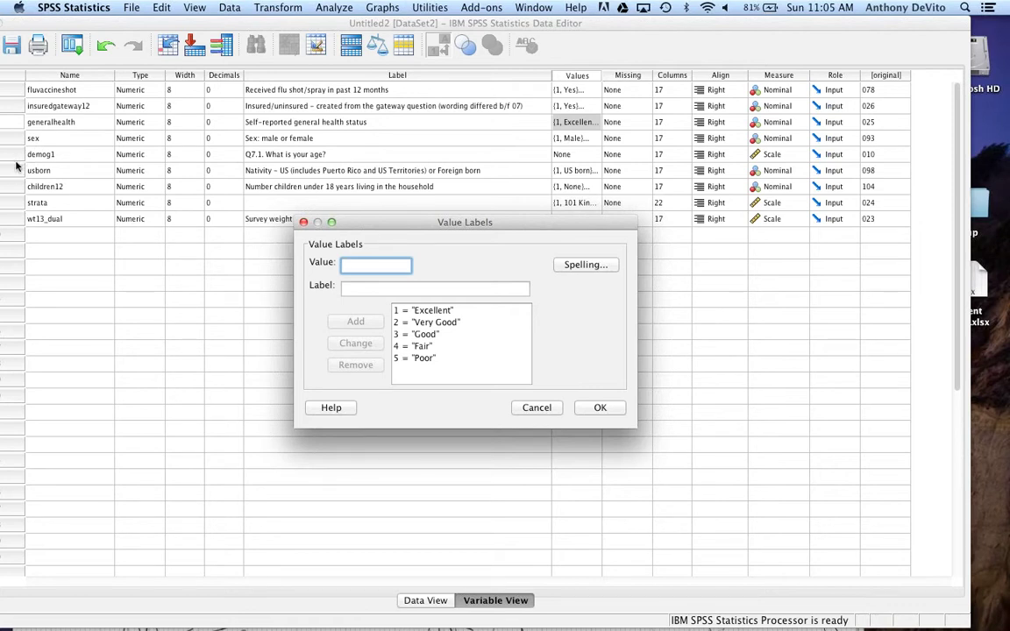
{"action": "left_click", "coordinate": [534, 409]}
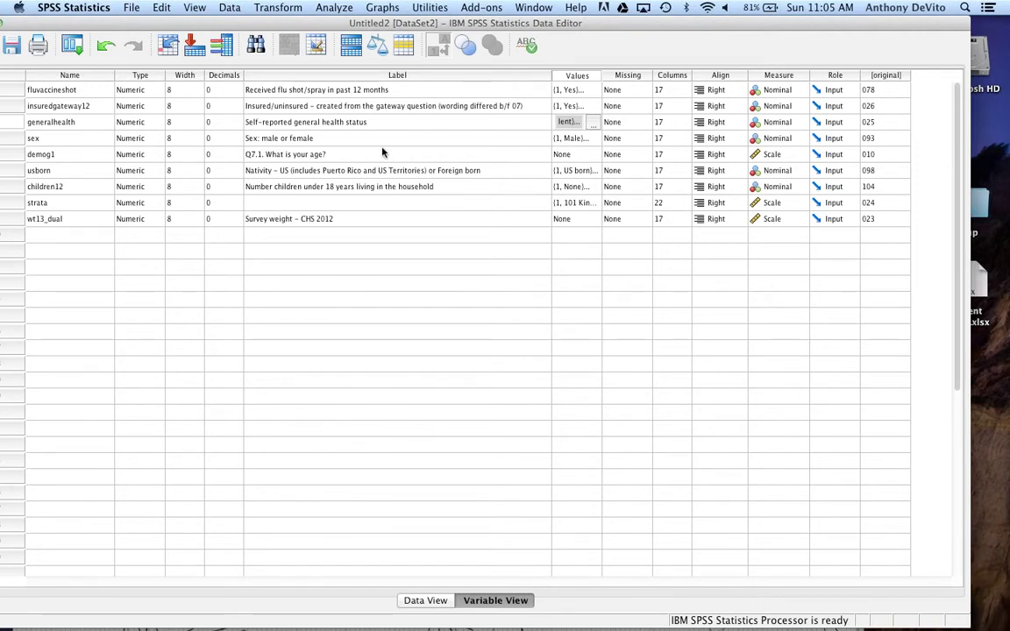
Set up a One-Way ANOVA with the age question demog1 as the dependent variable.
{"action": "left_click", "coordinate": [332, 7]}
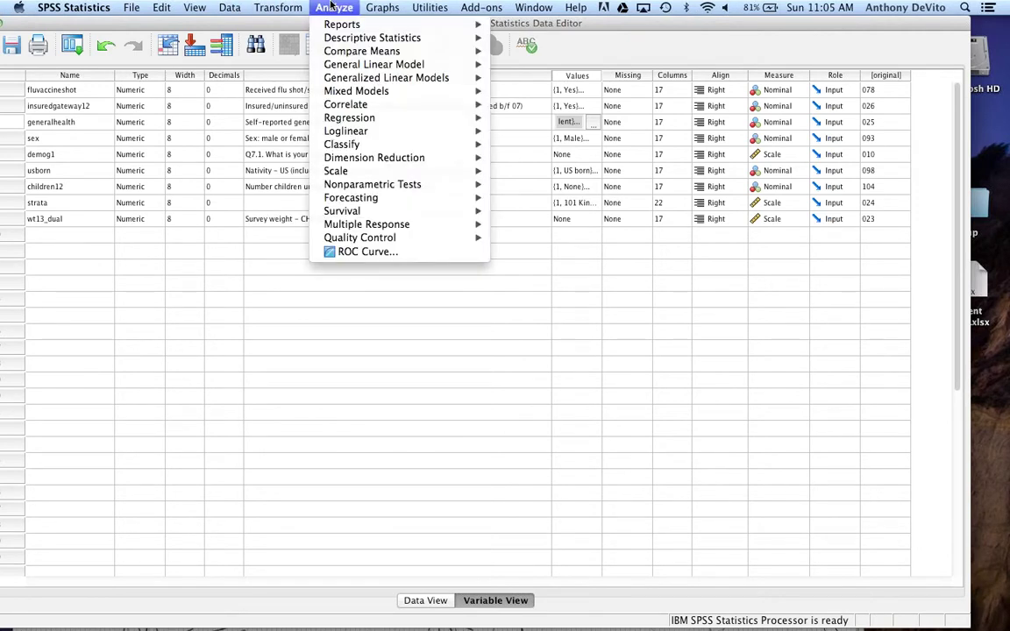
{"action": "mouse_move", "coordinate": [331, 54]}
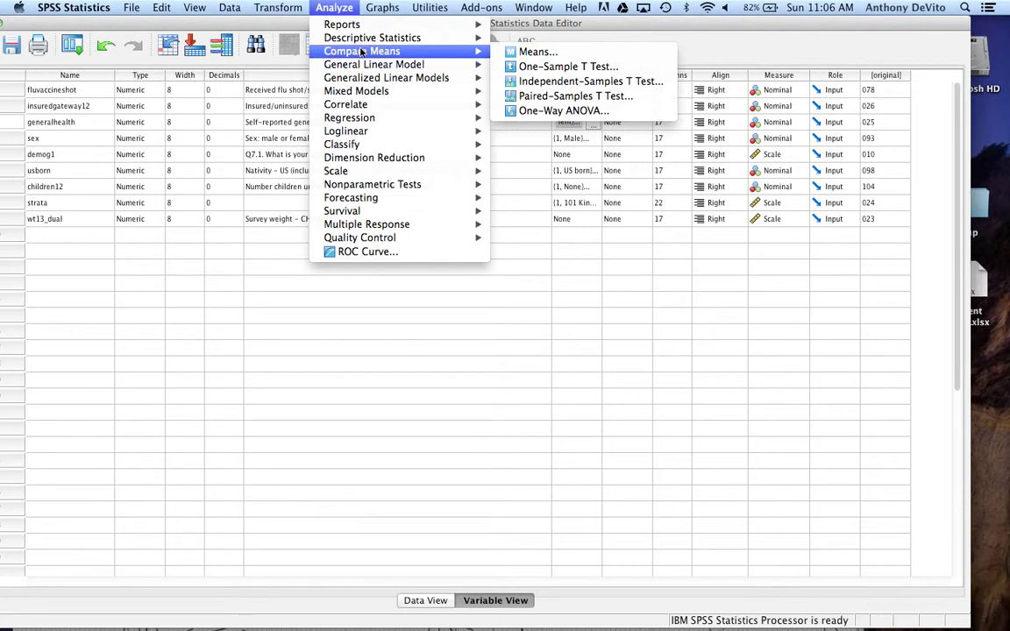
{"action": "left_click", "coordinate": [533, 111]}
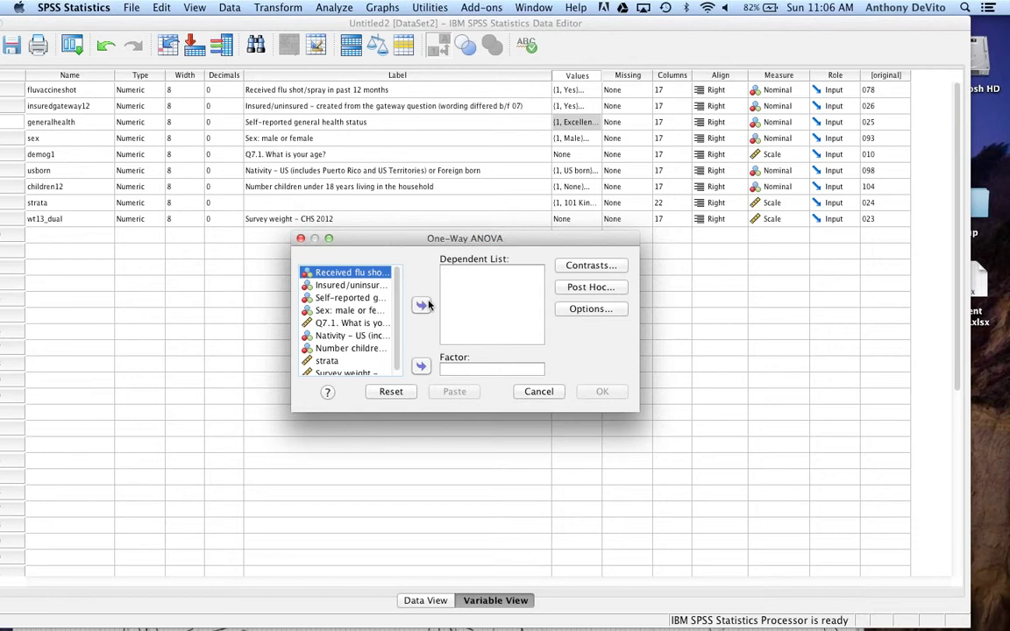
{"action": "scroll", "coordinate": [368, 329], "scroll_direction": "down", "scroll_amount": 1}
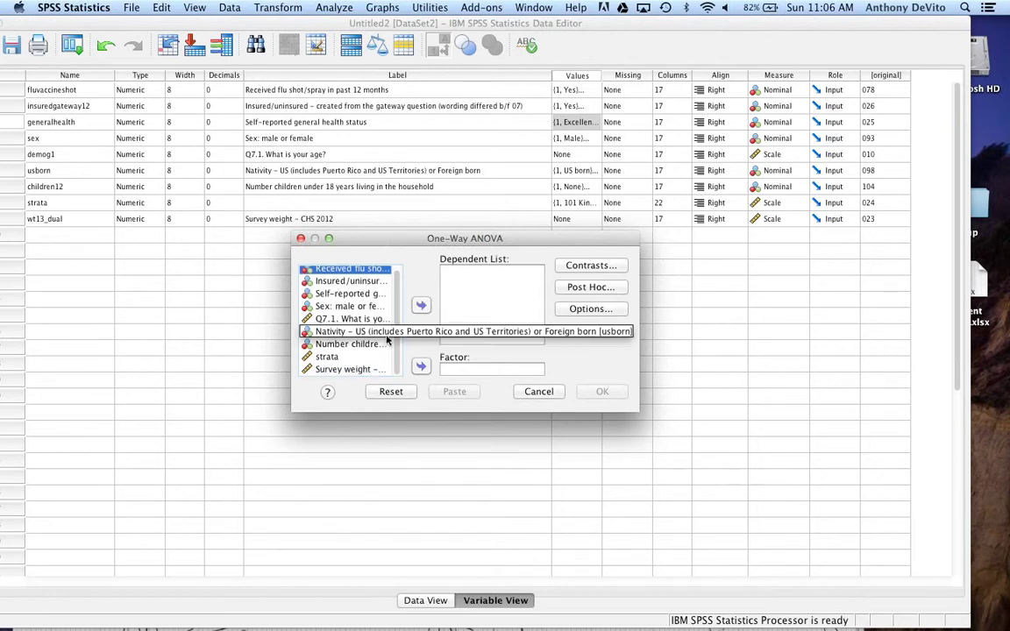
{"action": "left_click", "coordinate": [347, 319]}
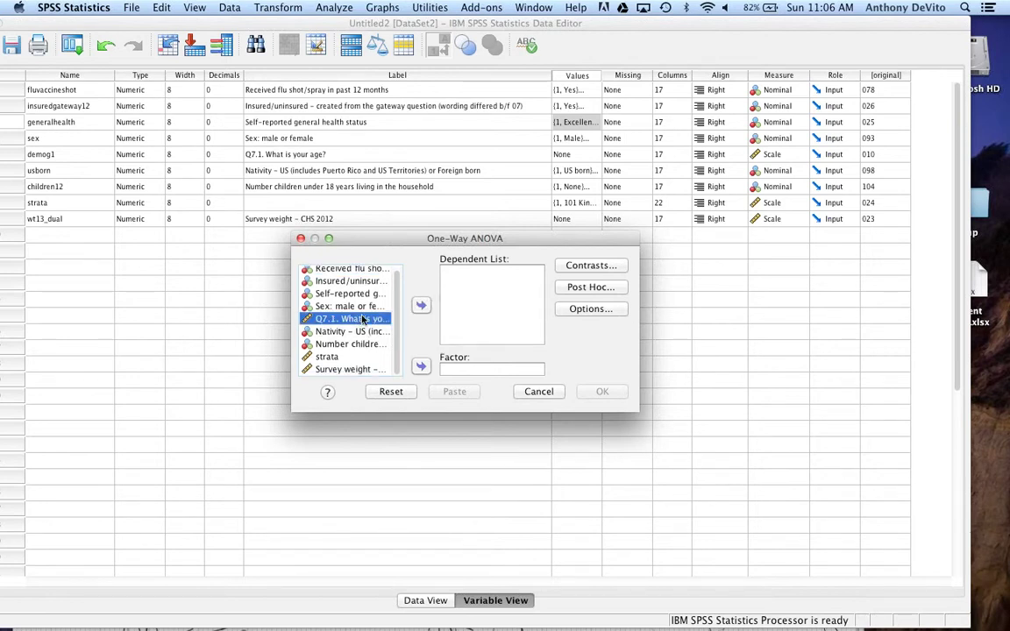
{"action": "left_click", "coordinate": [420, 305]}
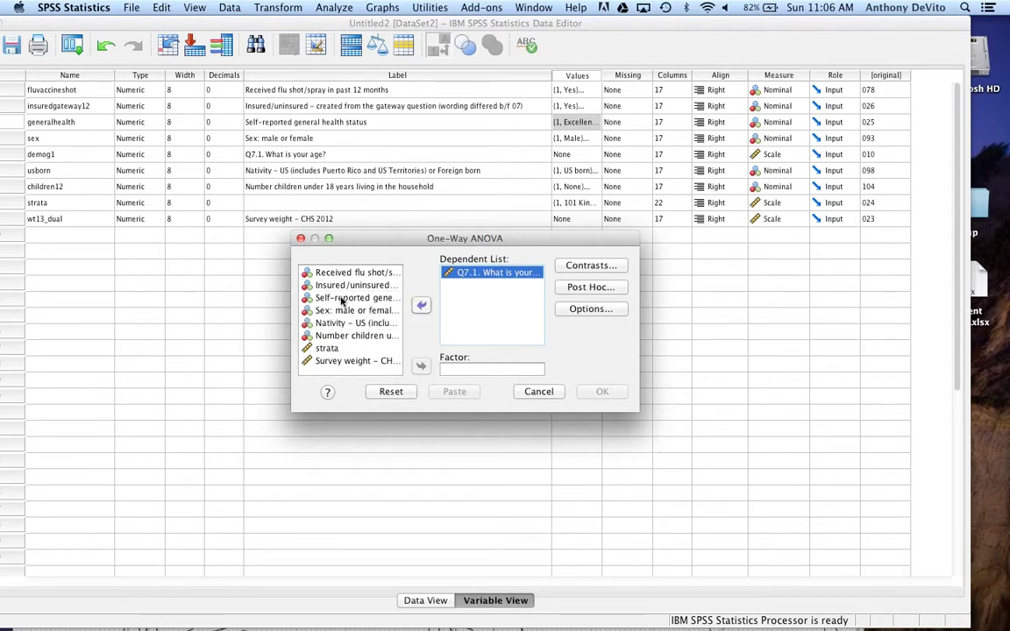
Use self-reported general health status as the ANOVA factor and run the analysis.
{"action": "left_click", "coordinate": [342, 299]}
{"action": "left_click", "coordinate": [420, 366]}
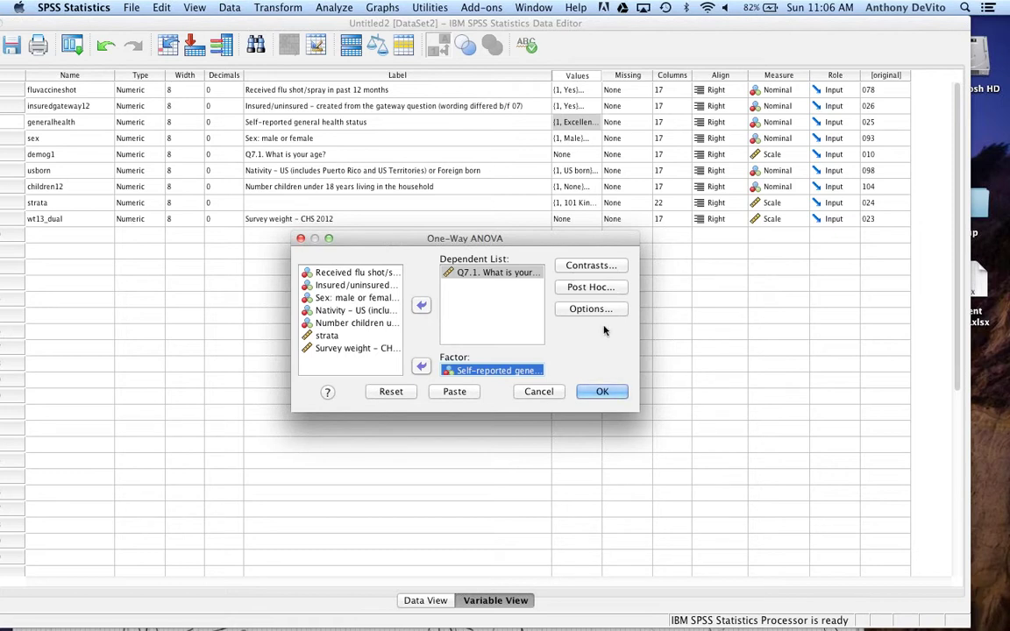
{"action": "left_click", "coordinate": [596, 391]}
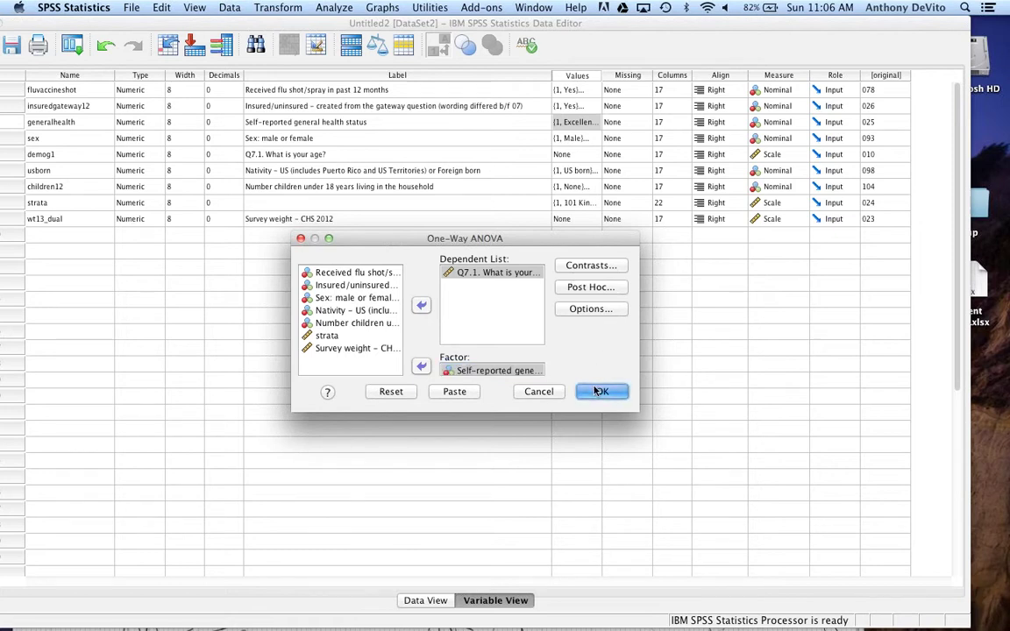
{"action": "left_click", "coordinate": [568, 286]}
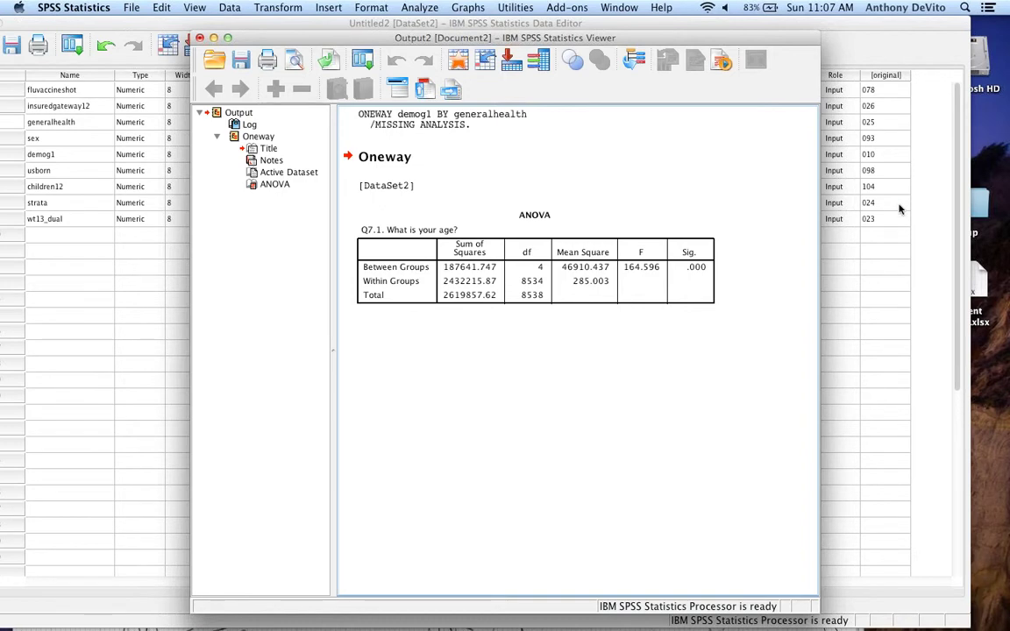
Rerun the One-Way ANOVA of age by general health with a Bonferroni post hoc test.
{"action": "left_click", "coordinate": [416, 7]}
{"action": "mouse_move", "coordinate": [469, 51]}
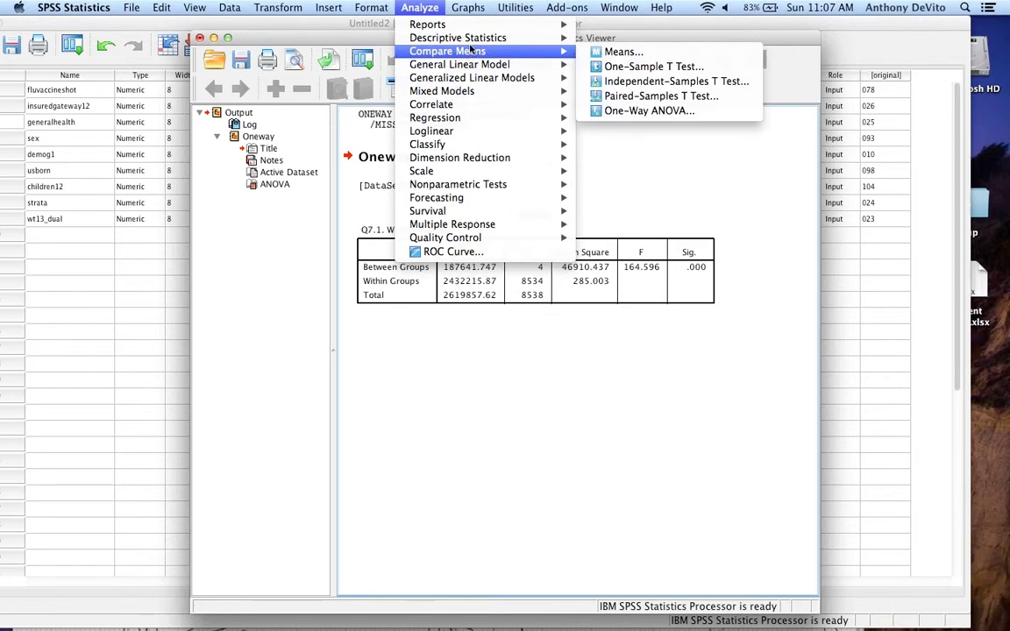
{"action": "left_click", "coordinate": [631, 110]}
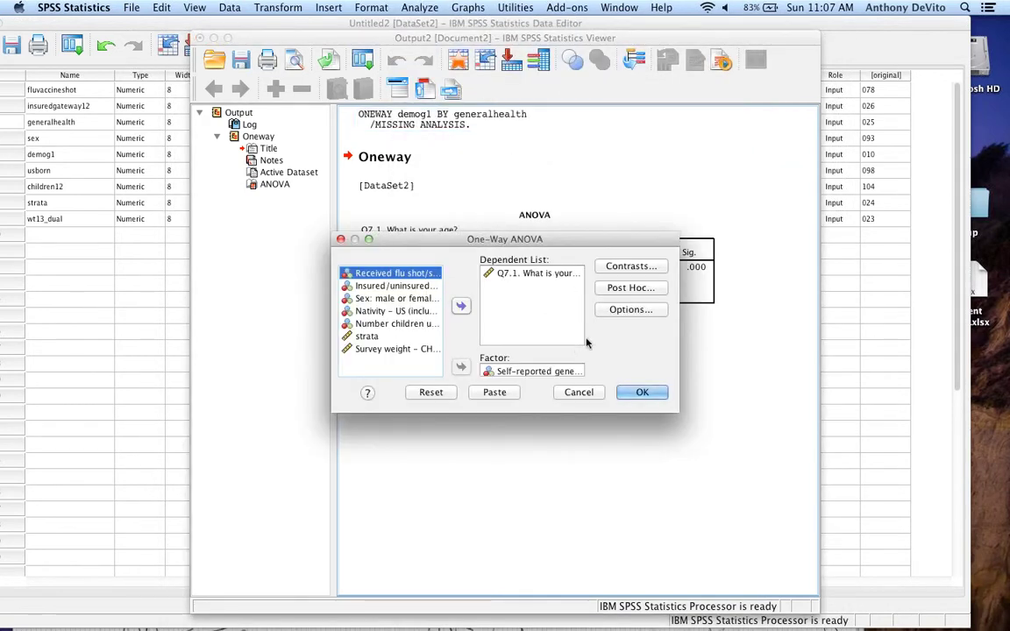
{"action": "left_click", "coordinate": [618, 289]}
{"action": "left_click", "coordinate": [312, 255]}
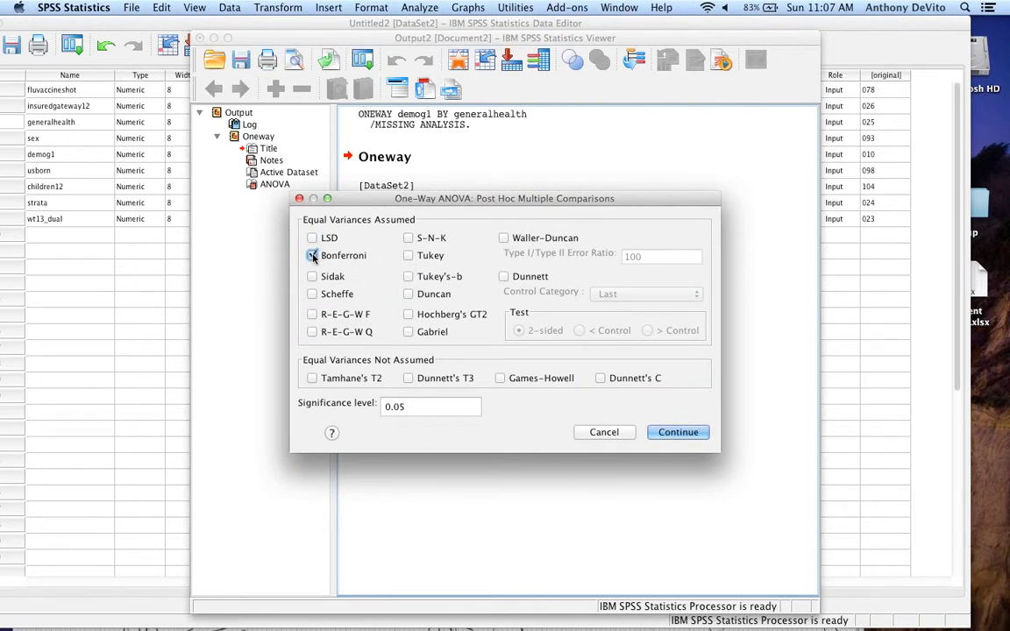
{"action": "left_click", "coordinate": [675, 432]}
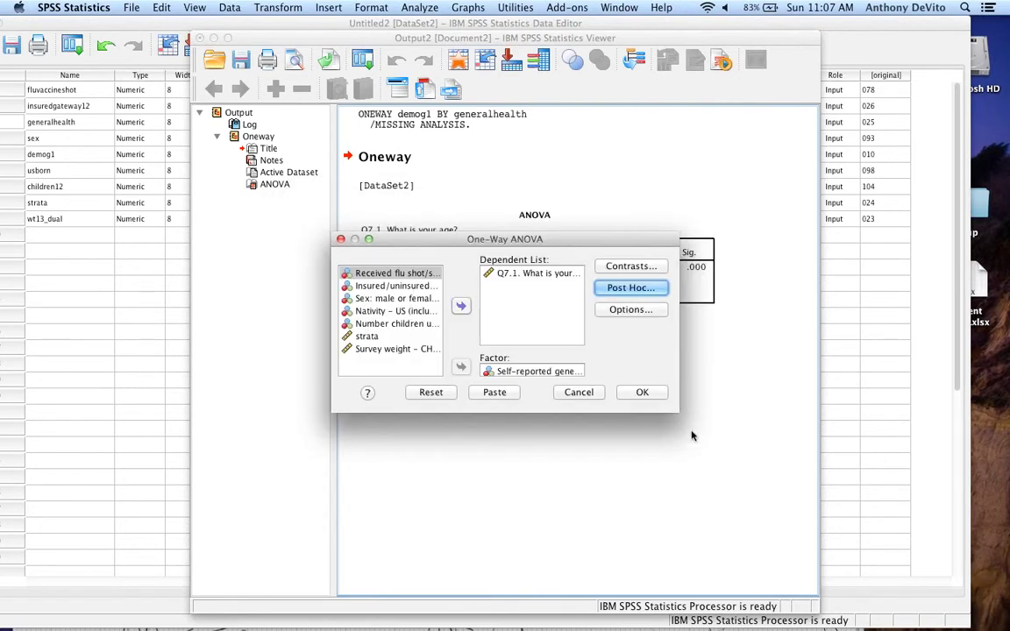
{"action": "left_click", "coordinate": [642, 391]}
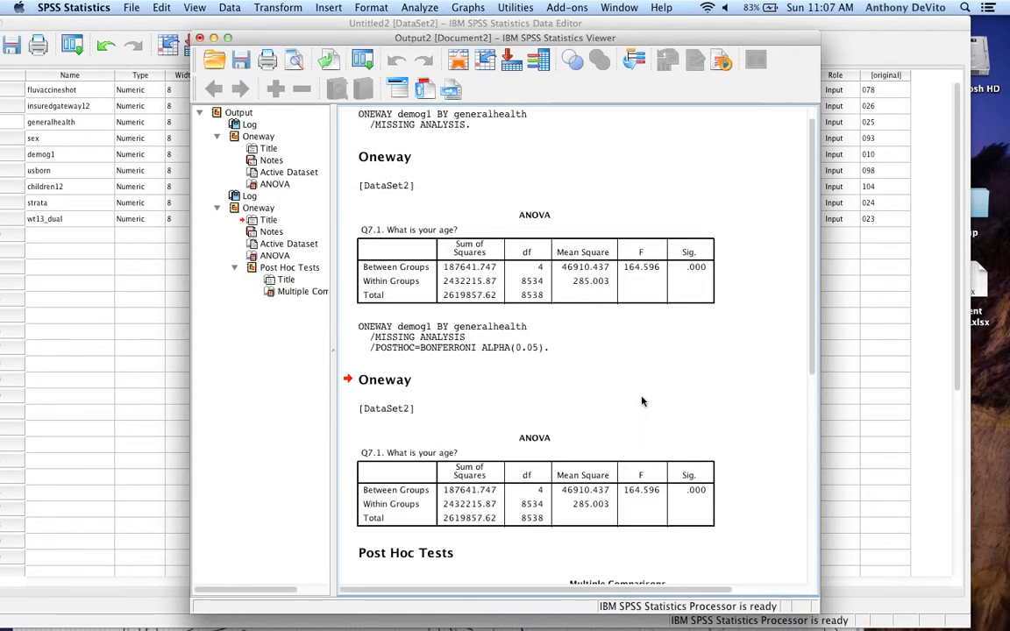
Examine the ANOVA tables and the Bonferroni Multiple Comparisons table for age across the general health groups.
{"action": "scroll", "coordinate": [642, 400], "scroll_direction": "up", "scroll_amount": 5}
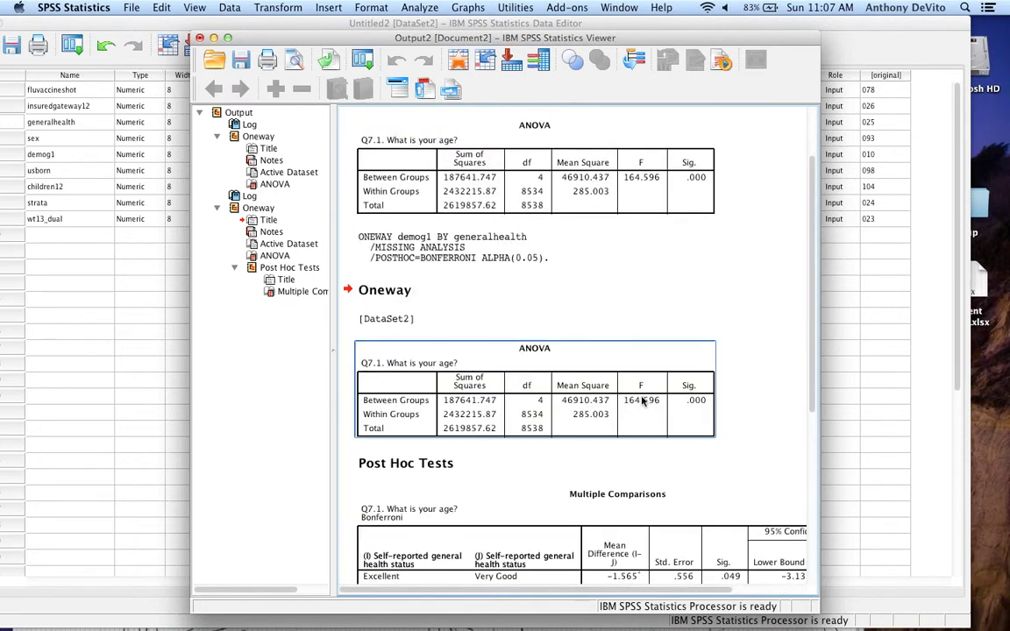
{"action": "scroll", "coordinate": [642, 400], "scroll_direction": "down", "scroll_amount": 5}
{"action": "left_click_drag", "start_coordinate": [592, 46], "coordinate": [488, 30]}
{"action": "left_click", "coordinate": [519, 178]}
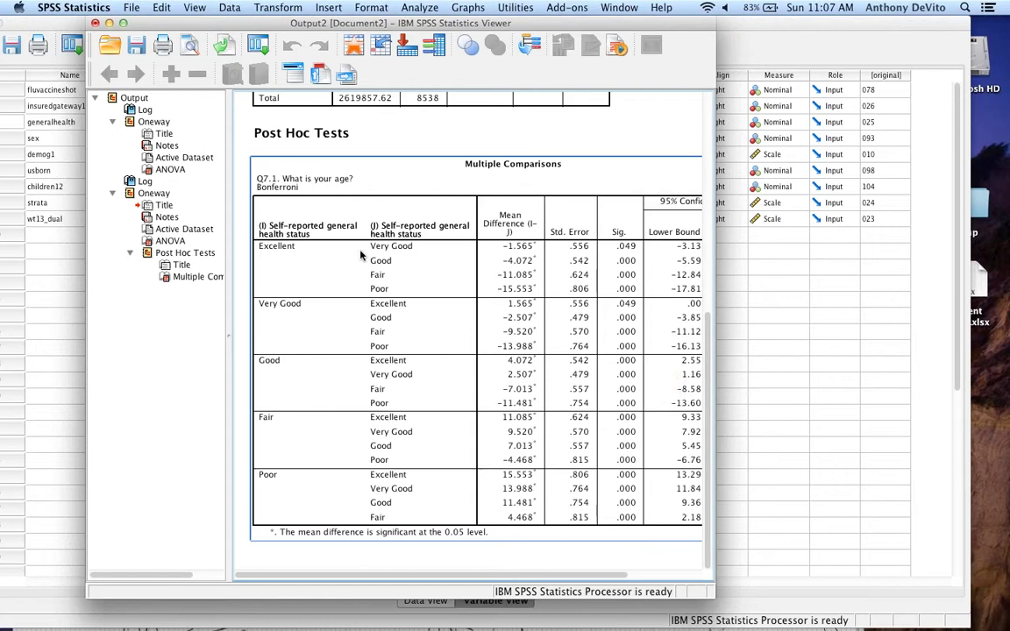
{"action": "scroll", "coordinate": [317, 254], "scroll_direction": "up", "scroll_amount": 10}
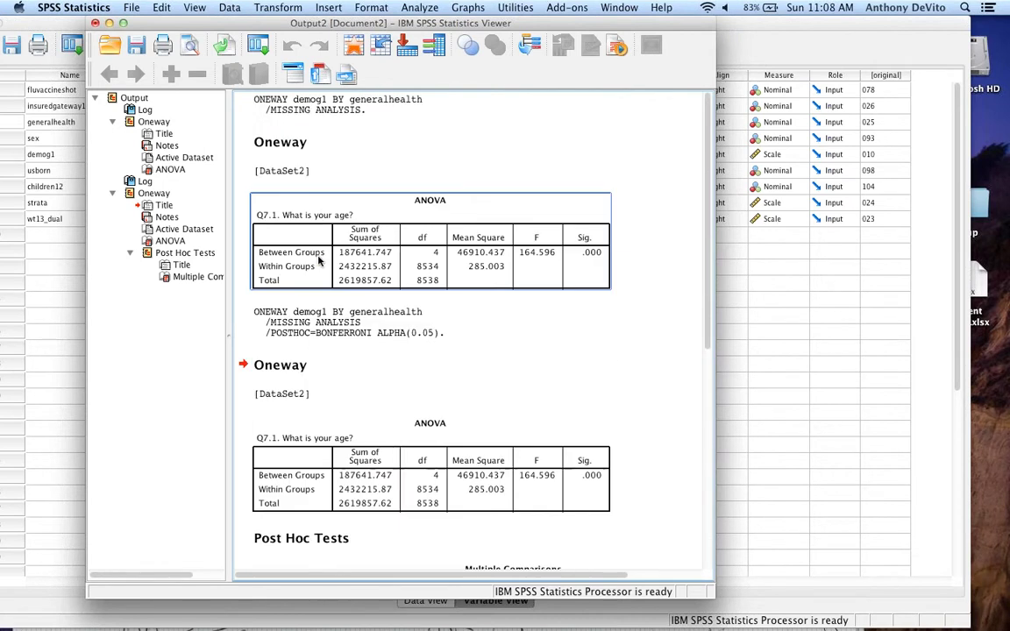
{"action": "scroll", "coordinate": [318, 258], "scroll_direction": "down", "scroll_amount": 10}
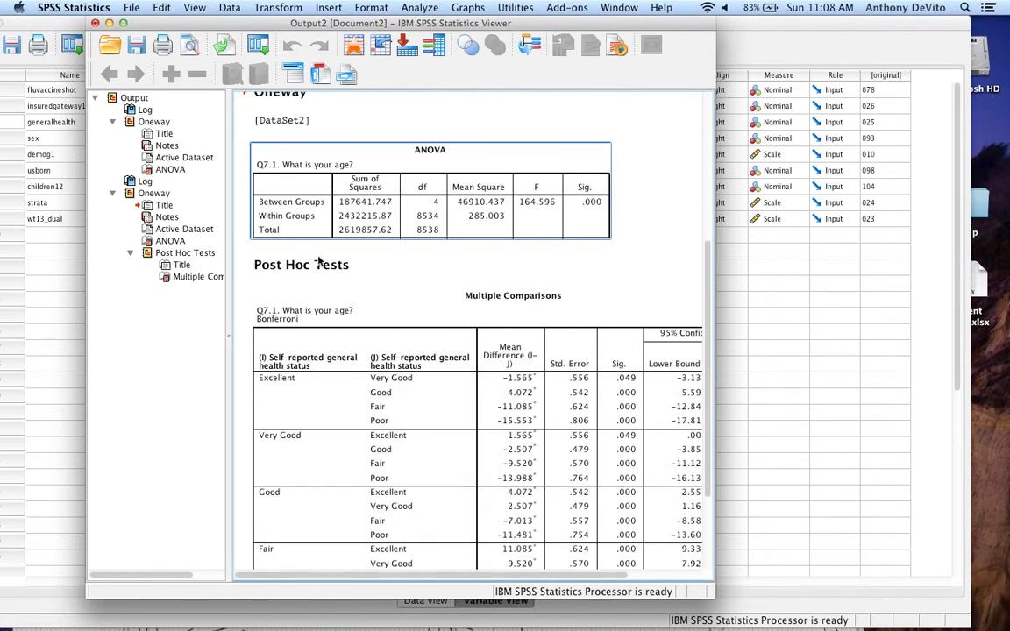
{"action": "scroll", "coordinate": [318, 261], "scroll_direction": "up", "scroll_amount": 10}
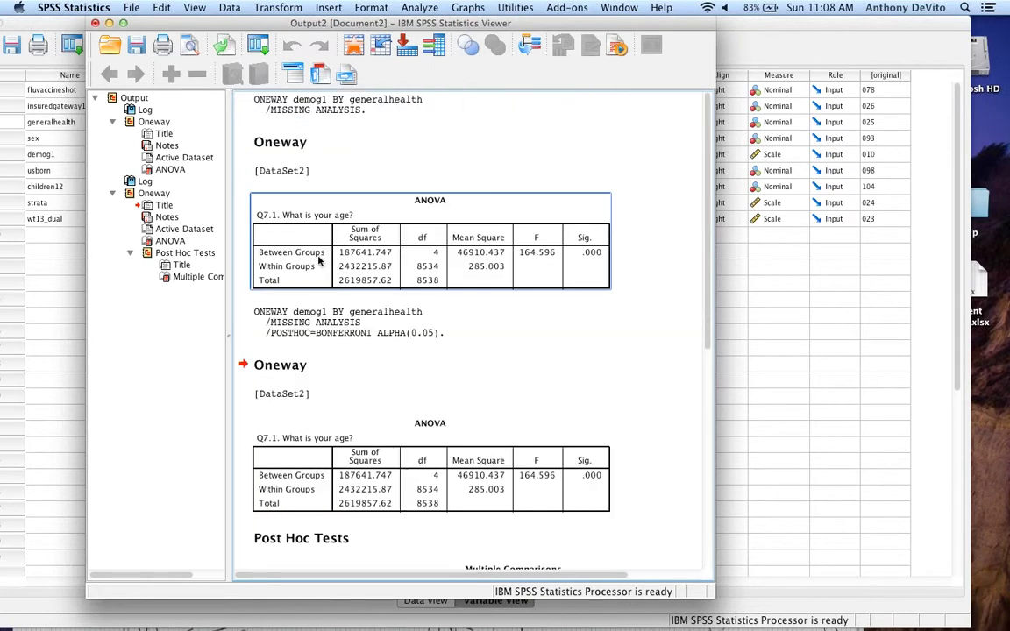
{"action": "scroll", "coordinate": [318, 260], "scroll_direction": "down", "scroll_amount": 10}
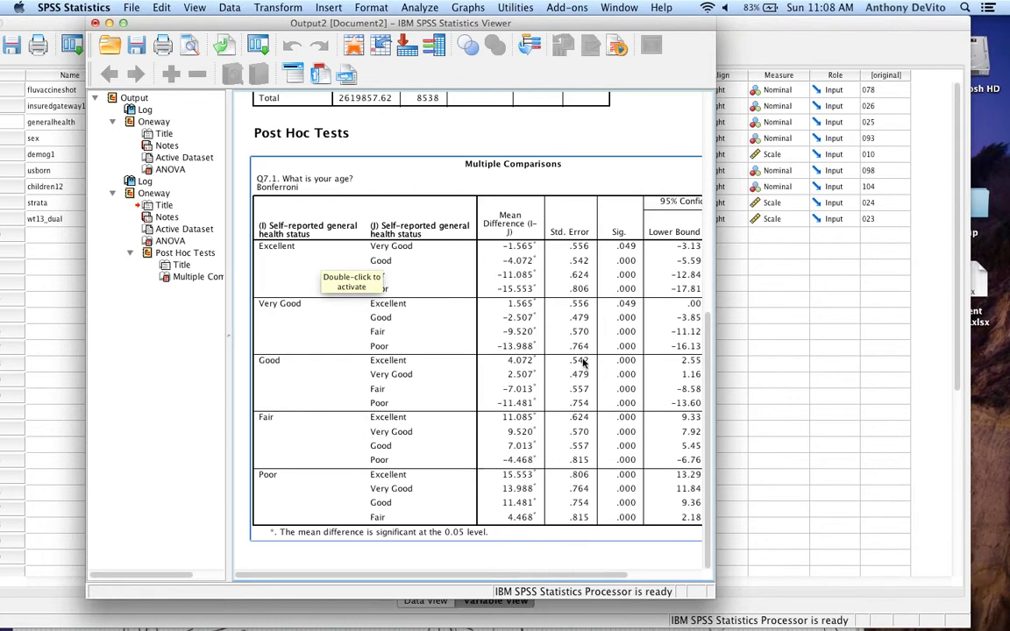
{"action": "scroll", "coordinate": [674, 275], "scroll_direction": "up", "scroll_amount": 3}
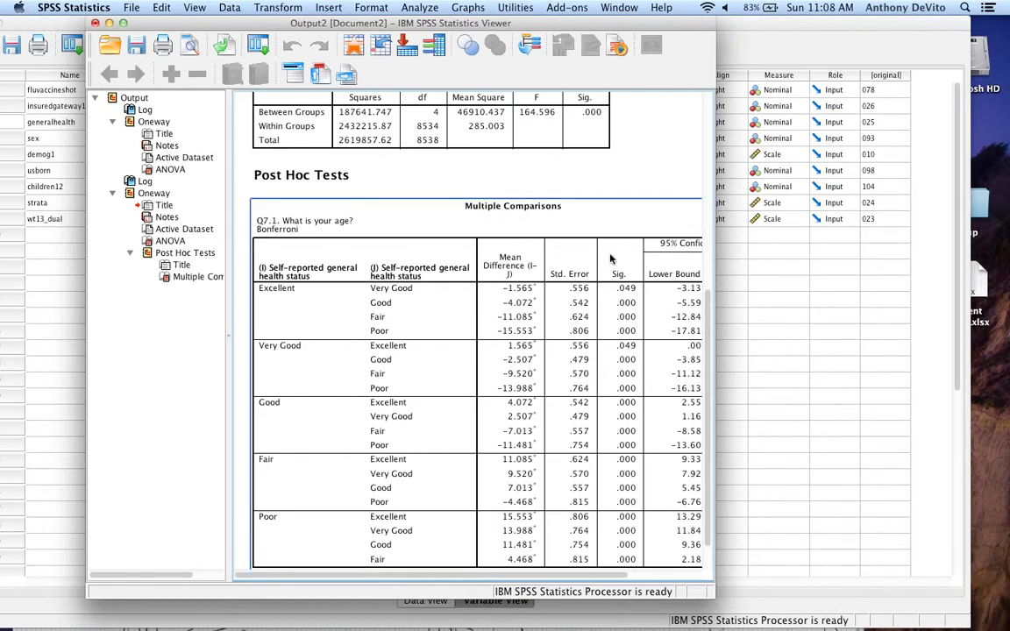
{"action": "left_click", "coordinate": [17, 8]}
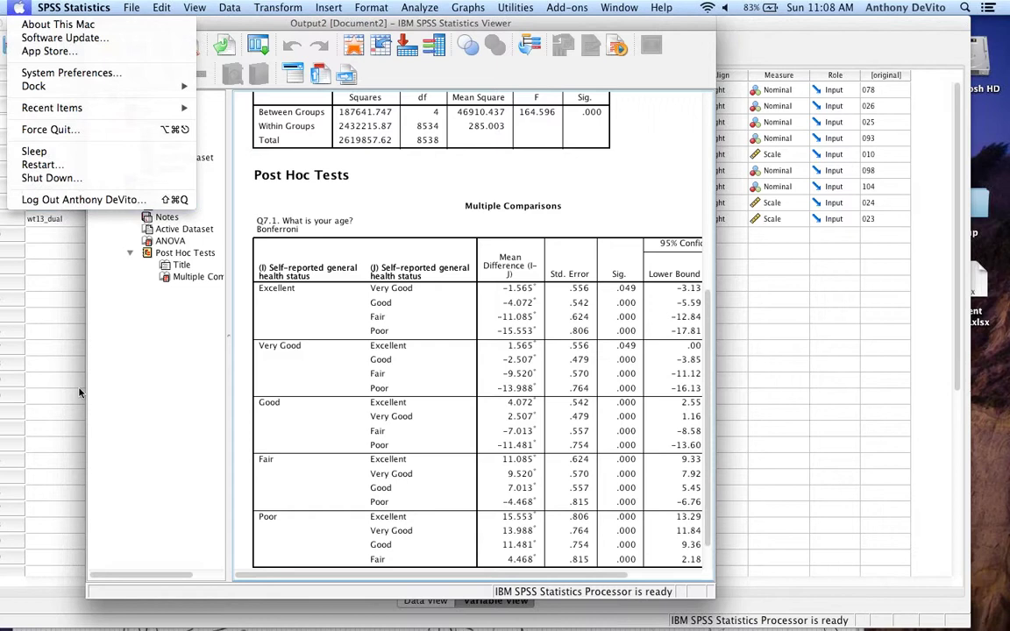
{"action": "left_click", "coordinate": [60, 345]}
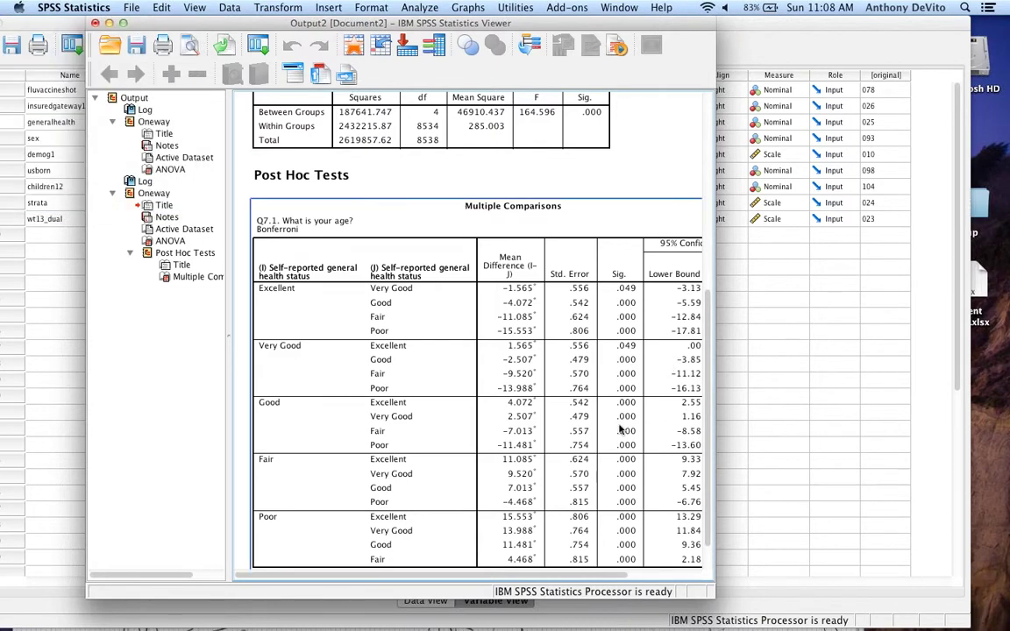
{"action": "left_click", "coordinate": [964, 7]}
{"action": "type", "text": "nop"}
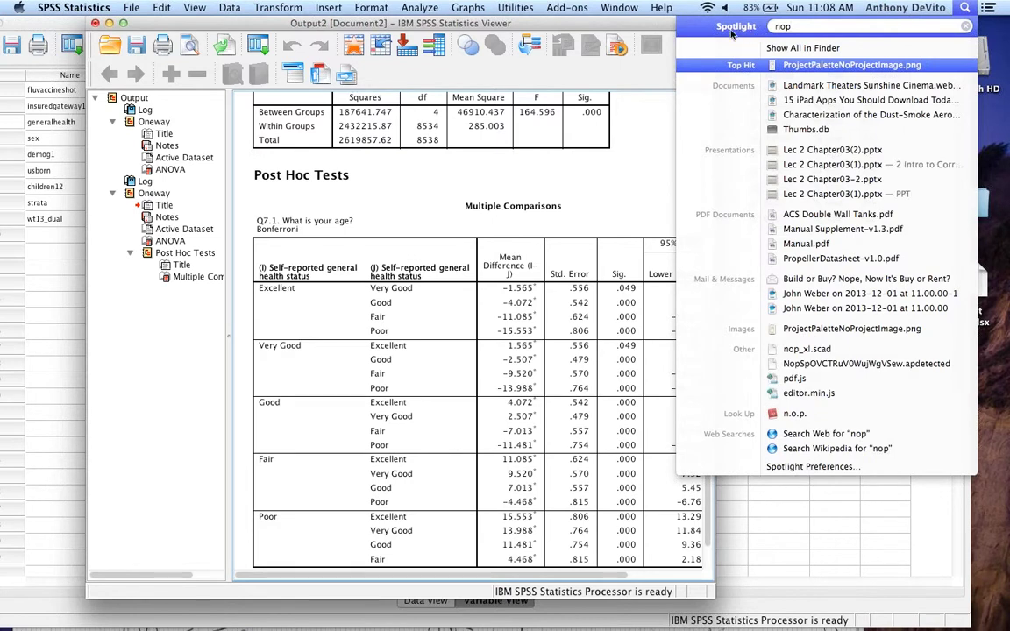
{"action": "key", "text": "Escape"}
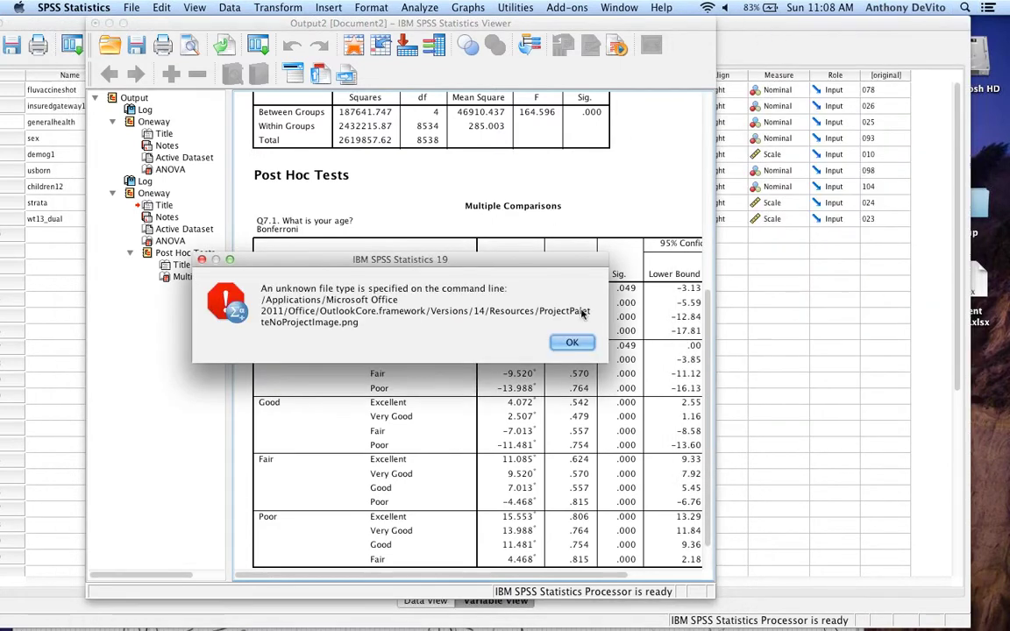
{"action": "left_click", "coordinate": [569, 340]}
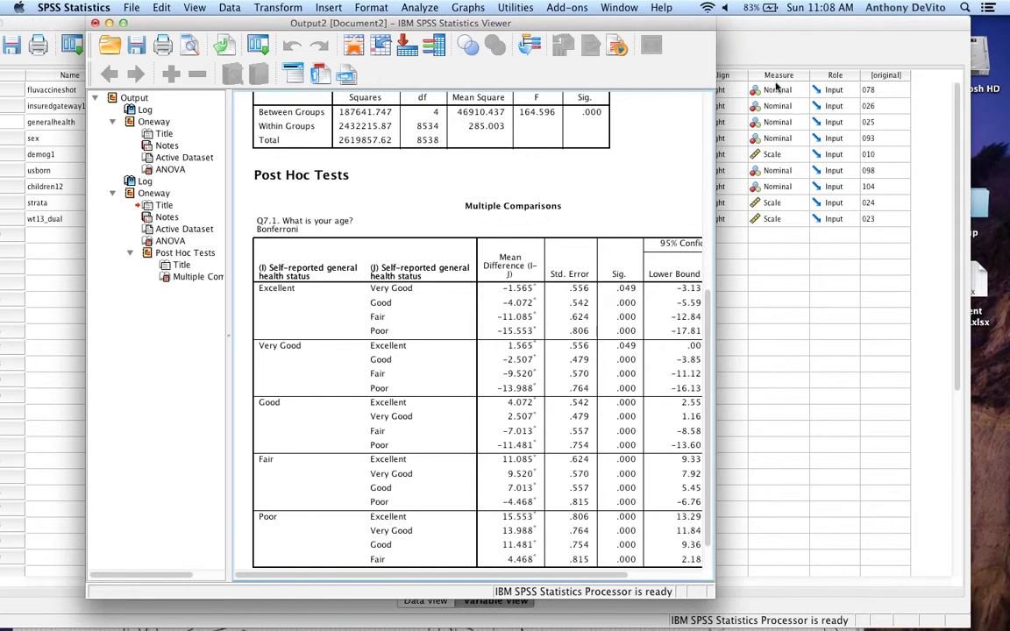
{"action": "left_click", "coordinate": [624, 314]}
{"action": "left_click", "coordinate": [517, 376]}
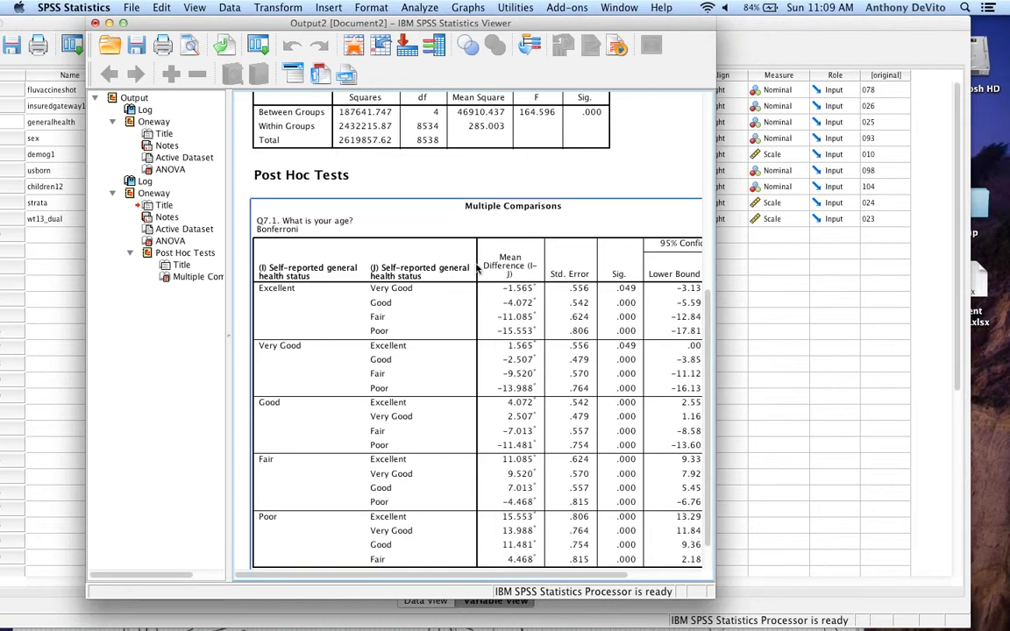
Set up an Explore analysis with the age question Q7.1 as the dependent variable.
{"action": "scroll", "coordinate": [518, 375], "scroll_direction": "down", "scroll_amount": 2}
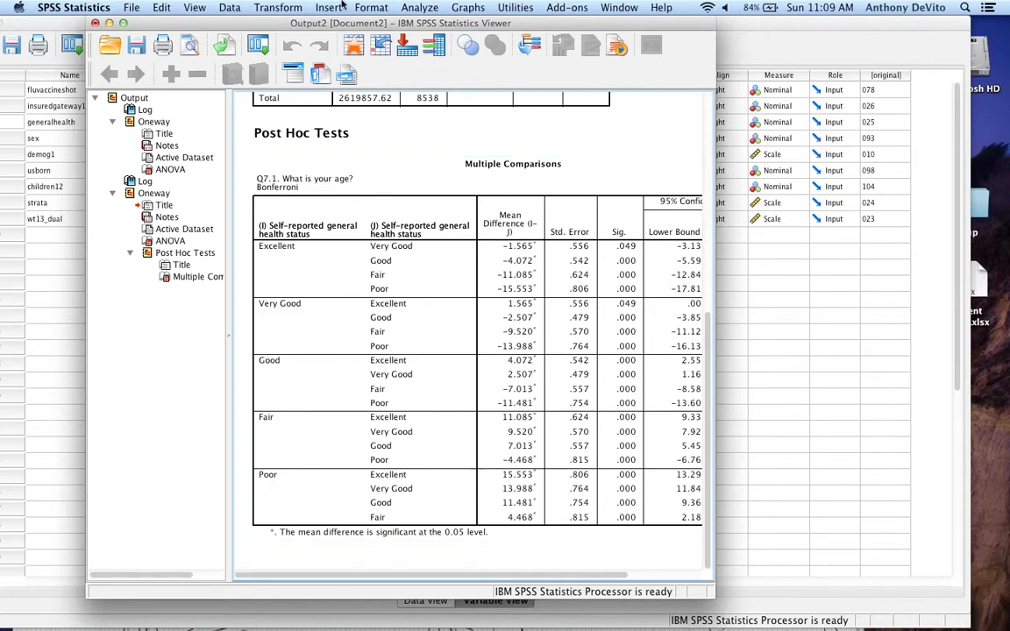
{"action": "left_click", "coordinate": [417, 7]}
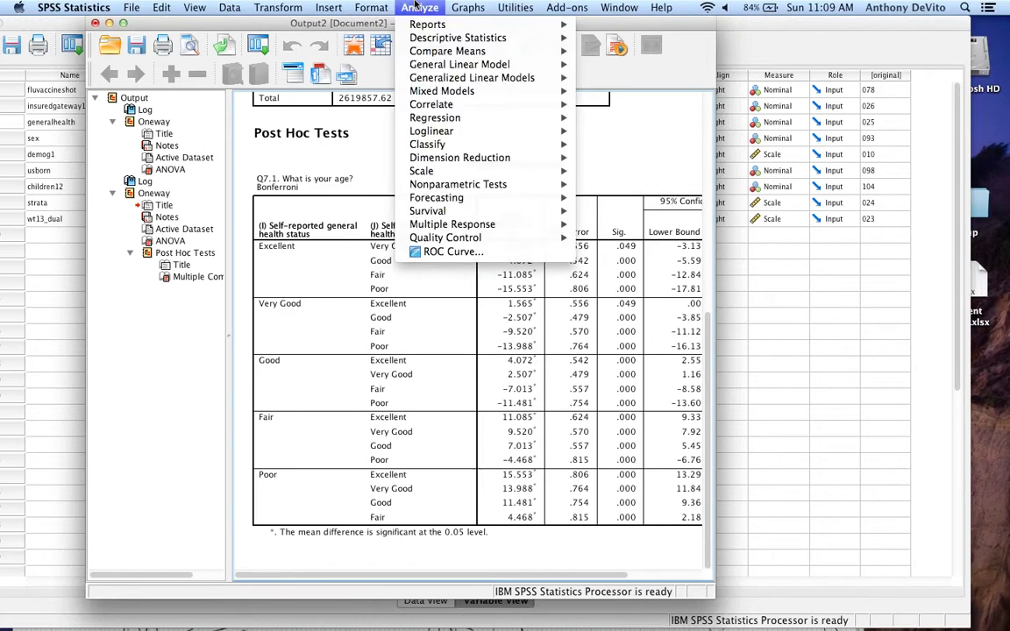
{"action": "mouse_move", "coordinate": [391, 40]}
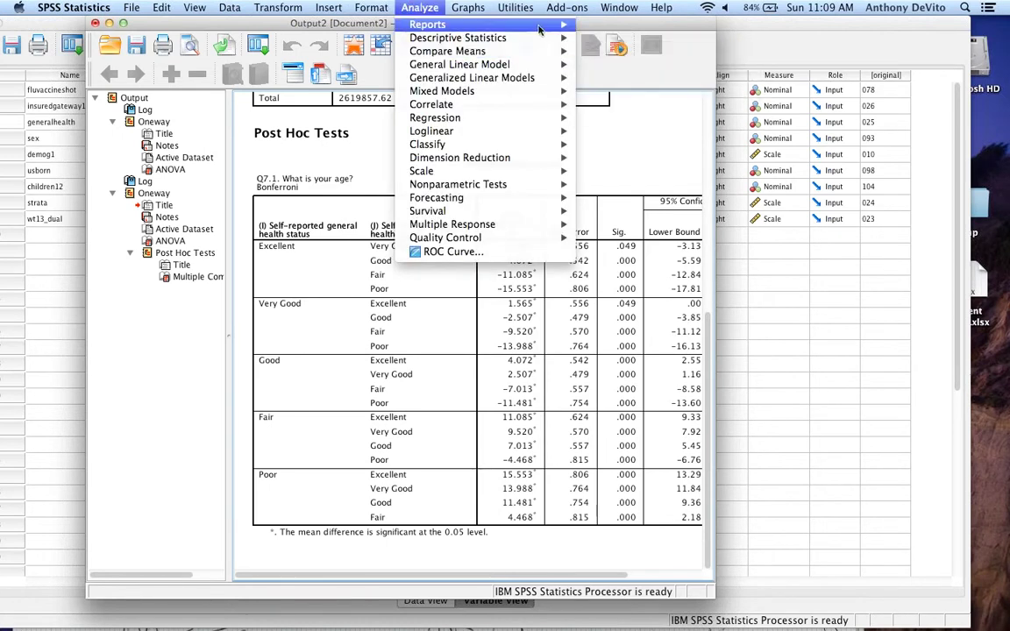
{"action": "left_click", "coordinate": [623, 66]}
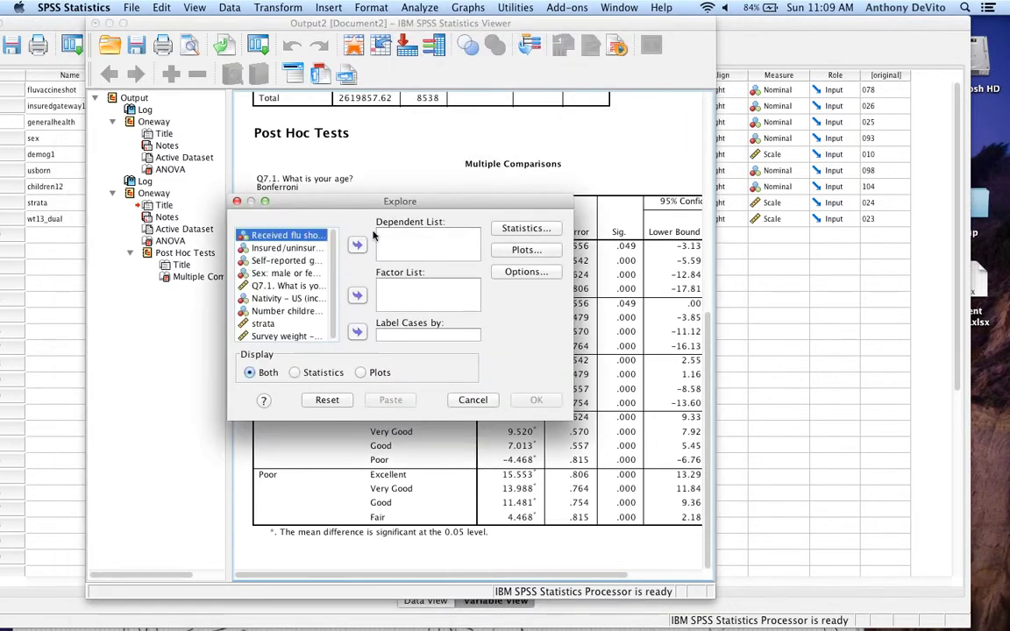
{"action": "left_click", "coordinate": [292, 285]}
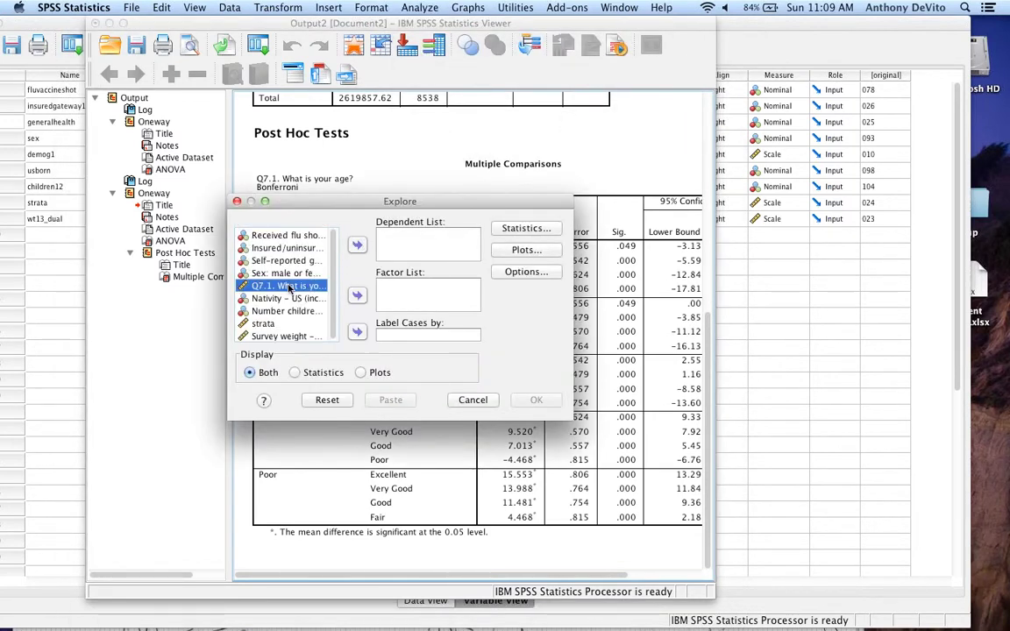
{"action": "left_click", "coordinate": [356, 245]}
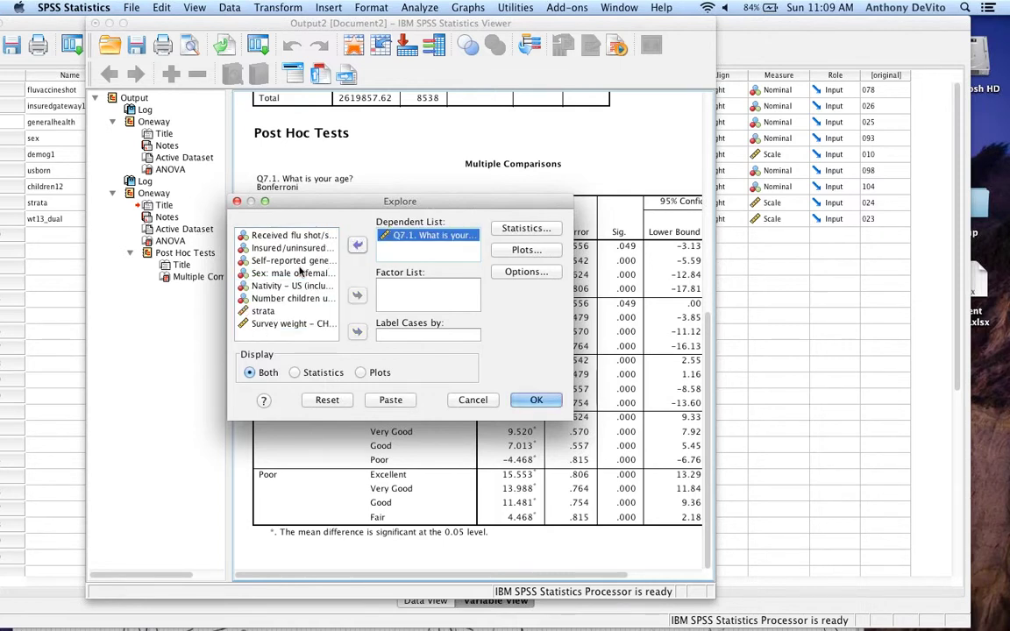
Use self-reported general health status as the Explore factor and run the analysis.
{"action": "left_click", "coordinate": [294, 261]}
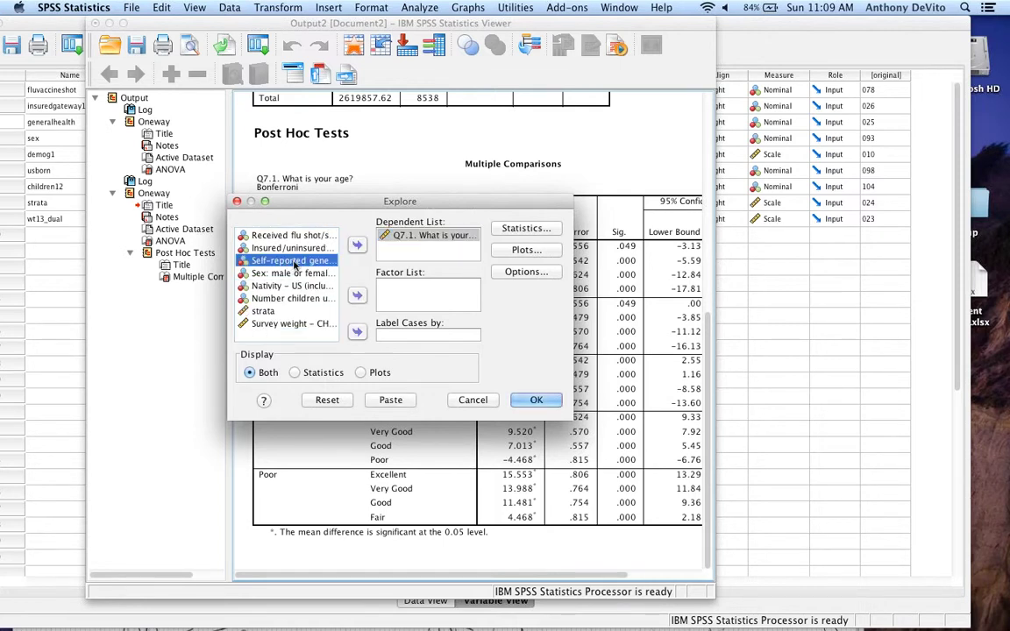
{"action": "left_click", "coordinate": [356, 294]}
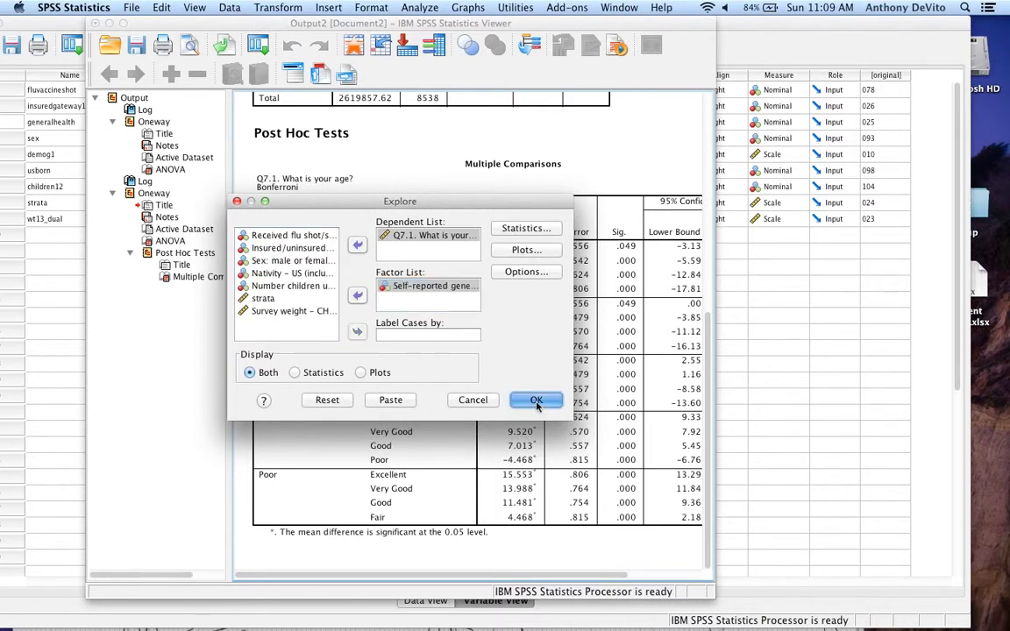
{"action": "left_click", "coordinate": [537, 401]}
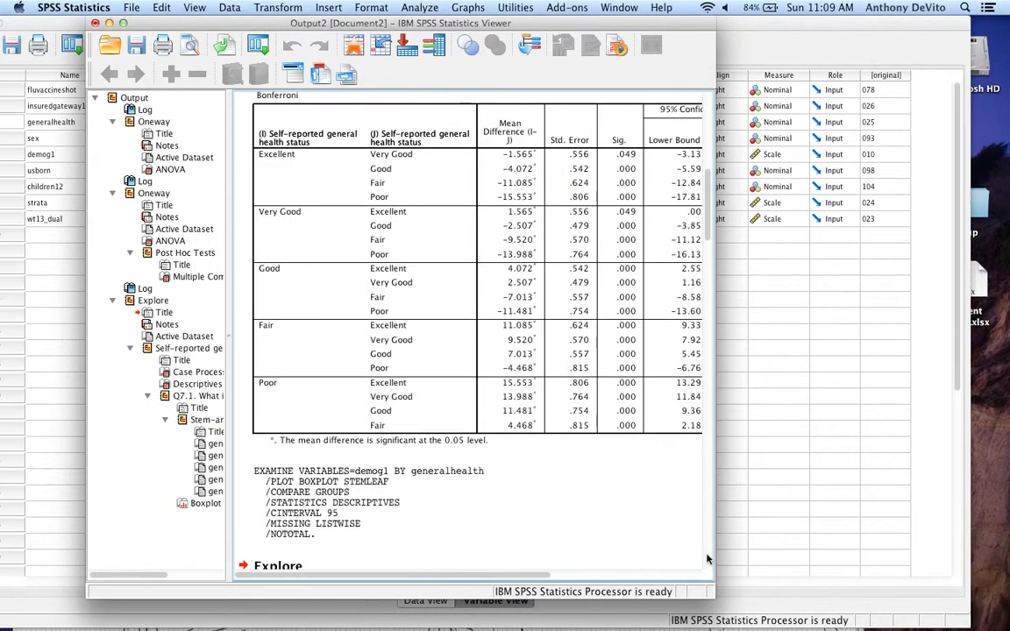
Examine the Case Processing Summary and the age Descriptives for each general health group, from Excellent to Poor.
{"action": "scroll", "coordinate": [640, 453], "scroll_direction": "down", "scroll_amount": 10}
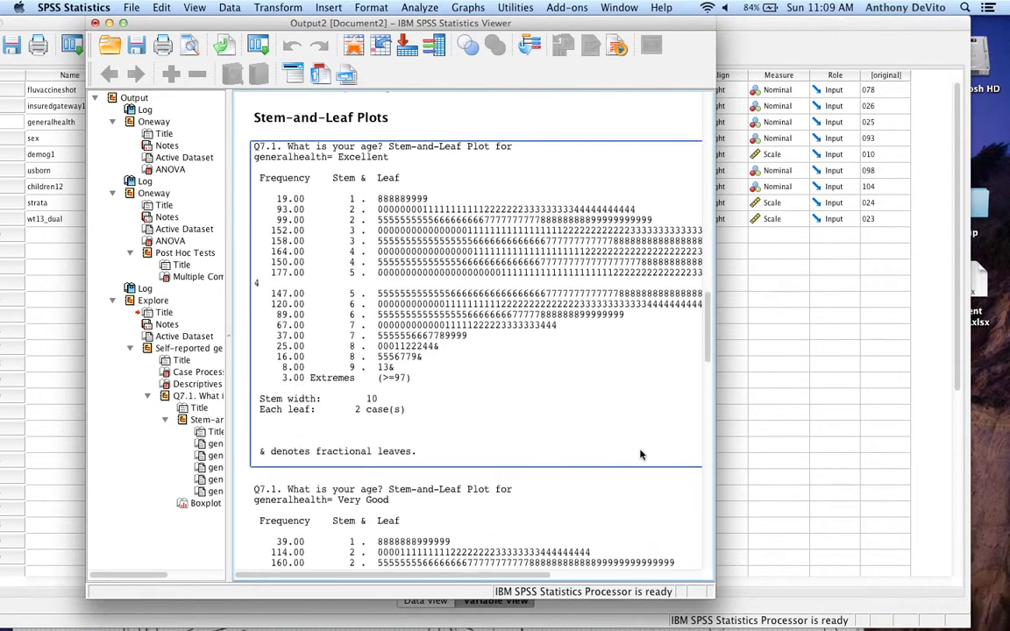
{"action": "scroll", "coordinate": [639, 453], "scroll_direction": "up", "scroll_amount": 10}
{"action": "scroll", "coordinate": [639, 454], "scroll_direction": "down", "scroll_amount": 5}
{"action": "scroll", "coordinate": [640, 453], "scroll_direction": "left", "scroll_amount": 3}
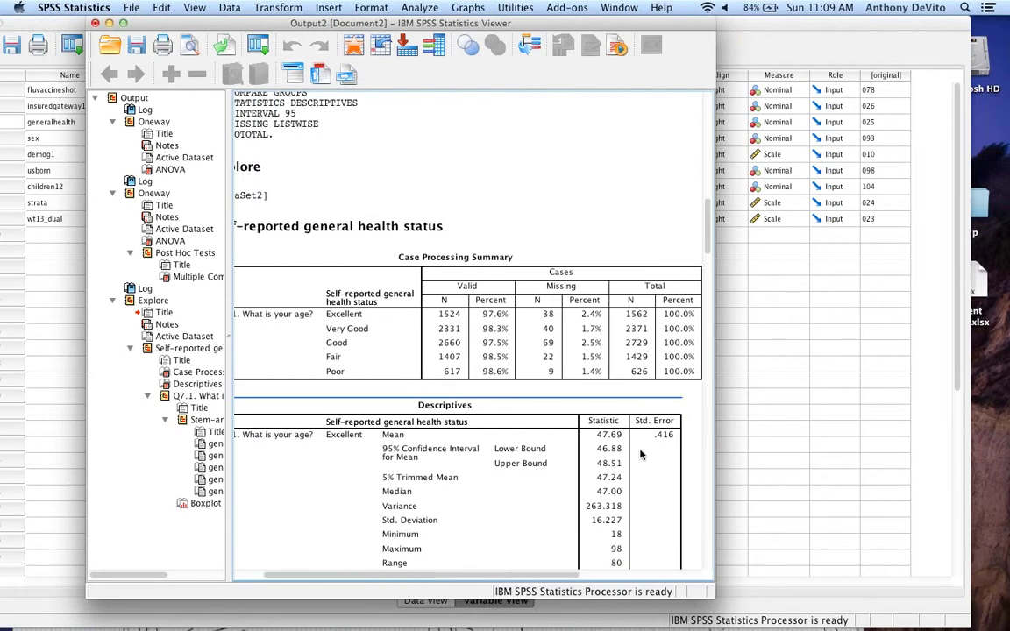
{"action": "left_click", "coordinate": [383, 324]}
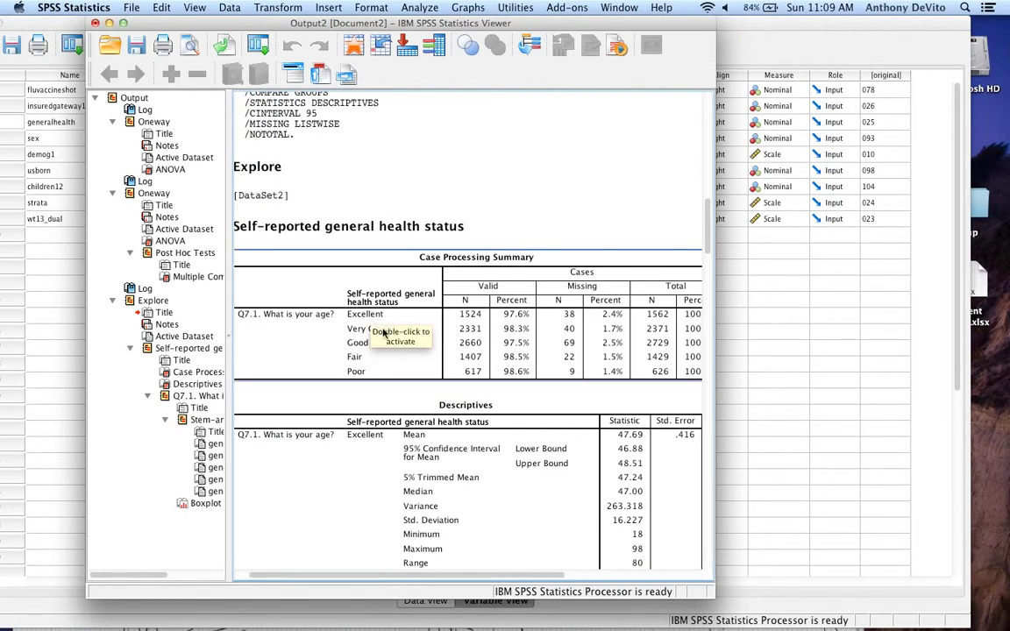
{"action": "scroll", "coordinate": [383, 331], "scroll_direction": "down", "scroll_amount": 8}
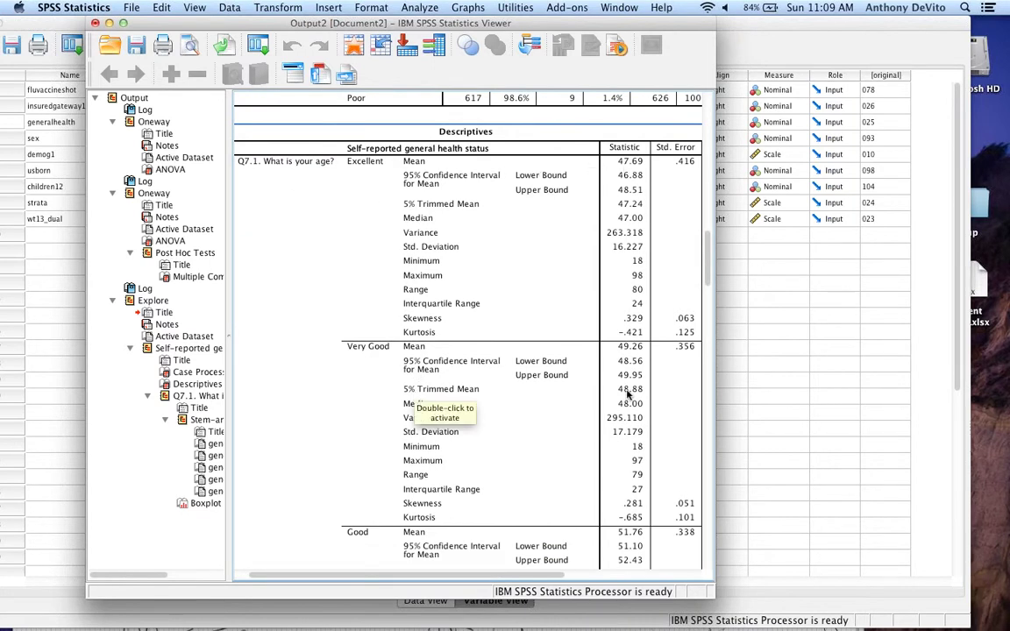
{"action": "scroll", "coordinate": [628, 396], "scroll_direction": "down", "scroll_amount": 4}
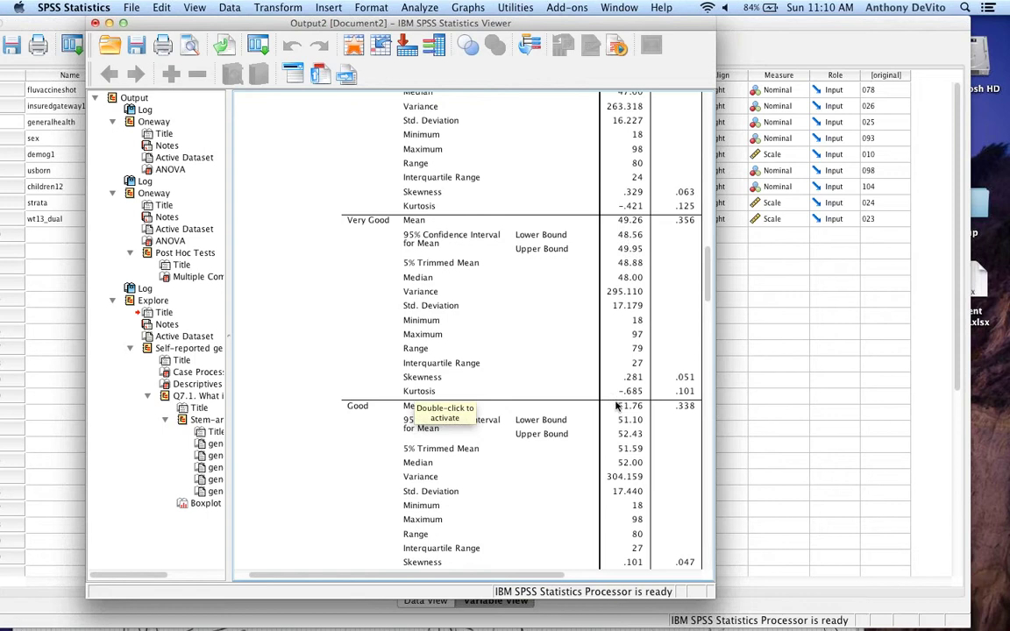
{"action": "scroll", "coordinate": [616, 405], "scroll_direction": "down", "scroll_amount": 3}
{"action": "scroll", "coordinate": [638, 344], "scroll_direction": "down", "scroll_amount": 9}
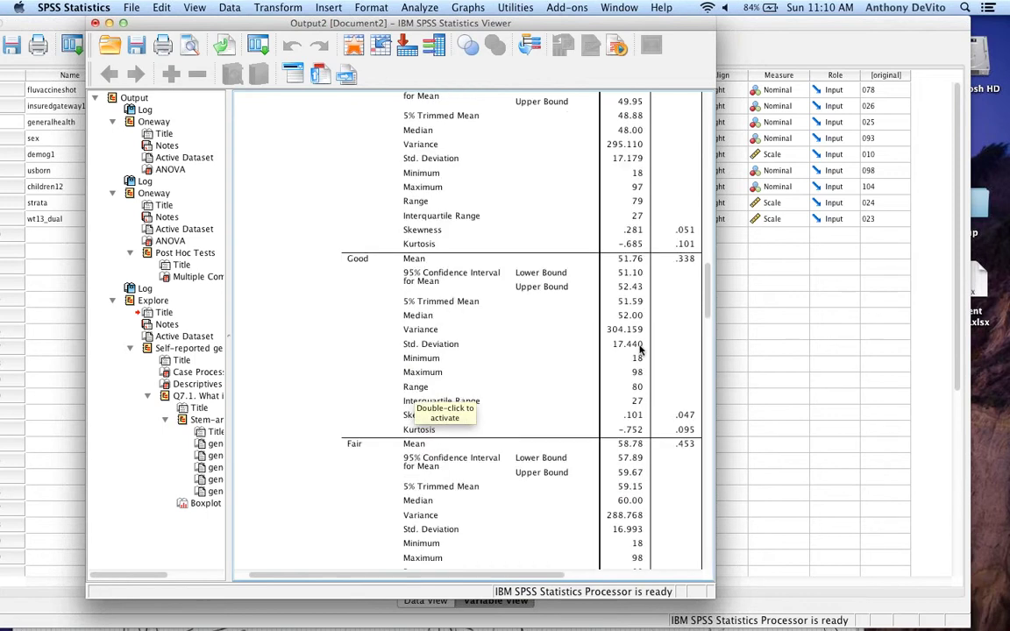
{"action": "scroll", "coordinate": [618, 248], "scroll_direction": "down", "scroll_amount": 6}
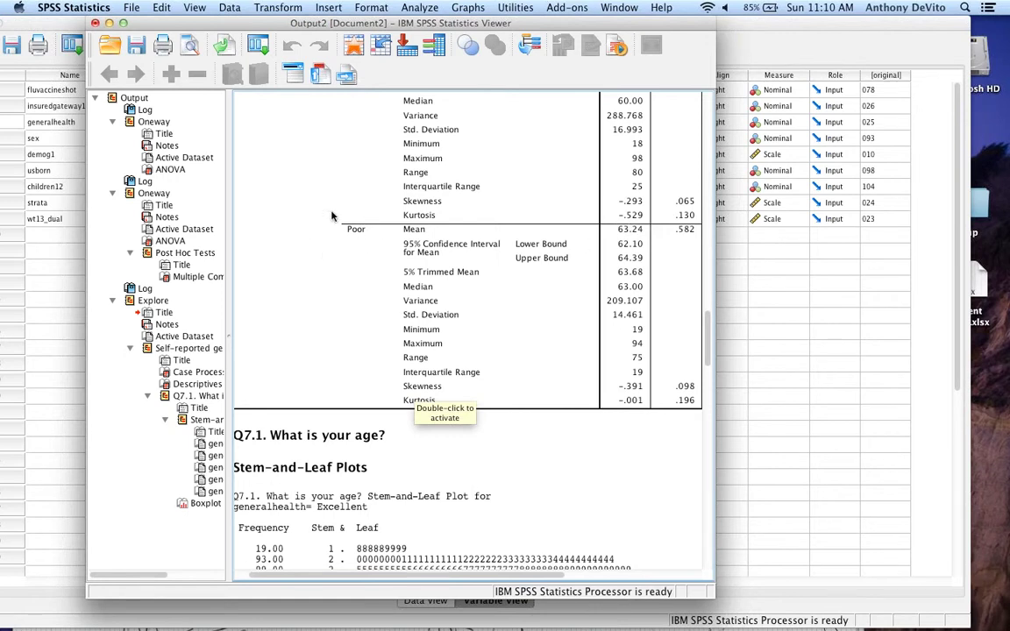
Compare the groups' mean ages in the Descriptives table with the ANOVA and Bonferroni Multiple Comparisons results.
{"action": "scroll", "coordinate": [351, 259], "scroll_direction": "up", "scroll_amount": 10}
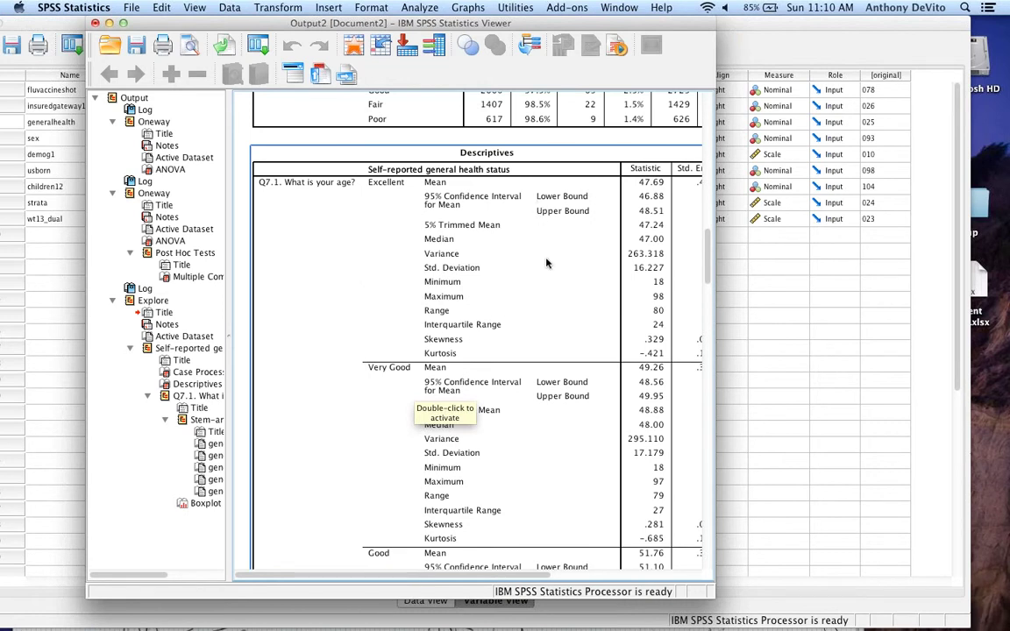
{"action": "scroll", "coordinate": [545, 263], "scroll_direction": "down", "scroll_amount": 3}
{"action": "scroll", "coordinate": [545, 262], "scroll_direction": "down", "scroll_amount": 12}
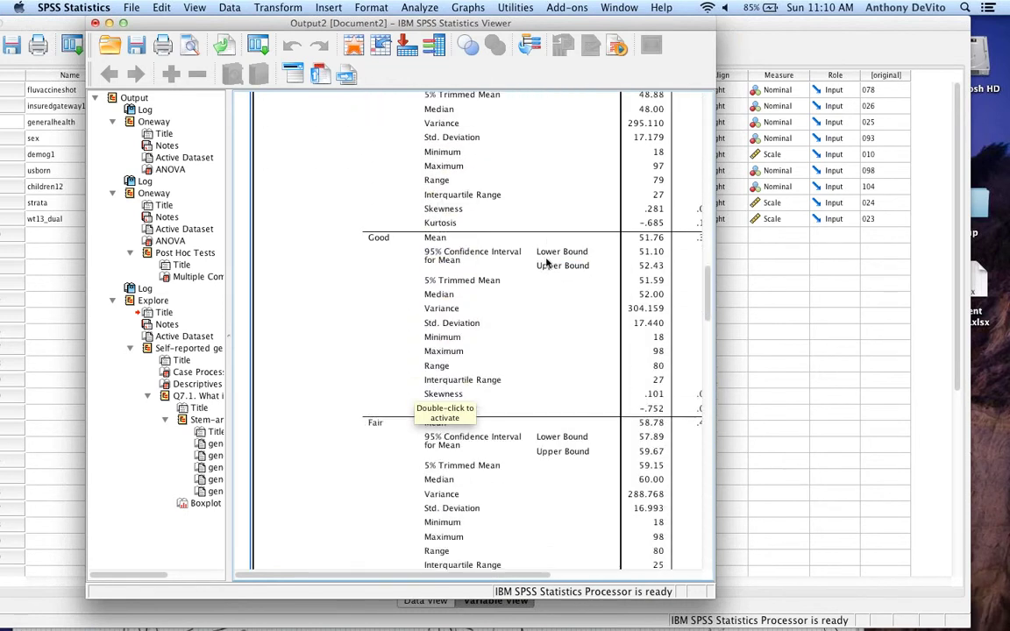
{"action": "scroll", "coordinate": [545, 262], "scroll_direction": "right", "scroll_amount": 2}
{"action": "scroll", "coordinate": [545, 262], "scroll_direction": "down", "scroll_amount": 4}
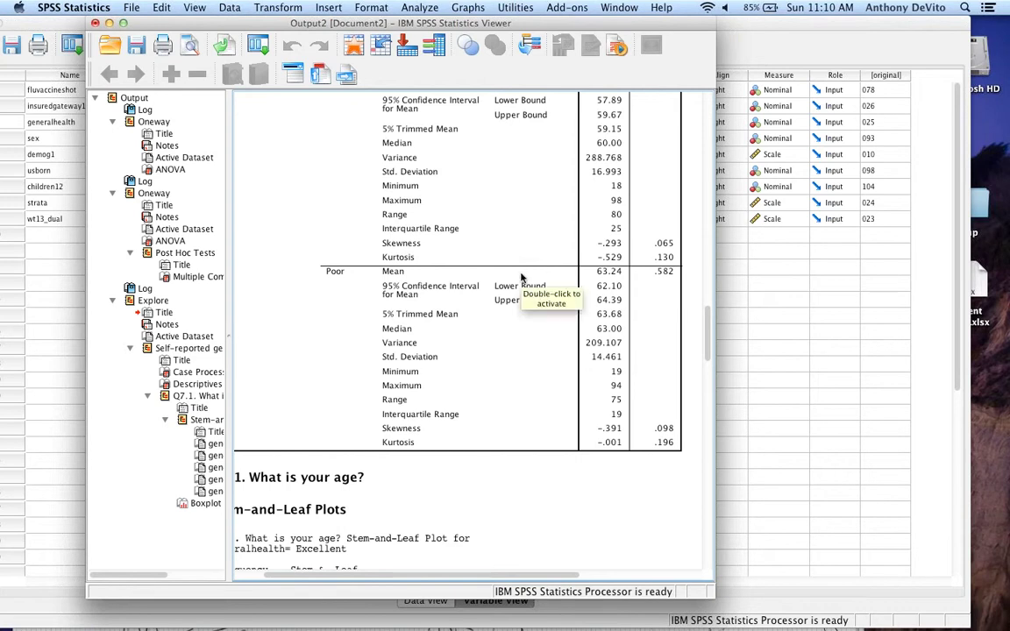
{"action": "scroll", "coordinate": [521, 277], "scroll_direction": "up", "scroll_amount": 15}
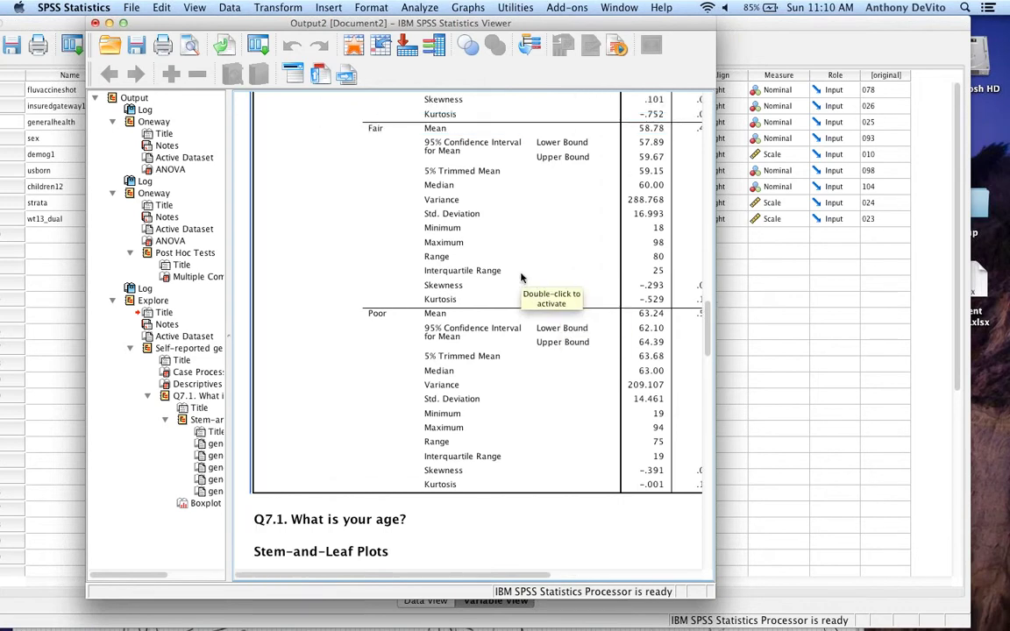
{"action": "scroll", "coordinate": [521, 277], "scroll_direction": "down", "scroll_amount": 3}
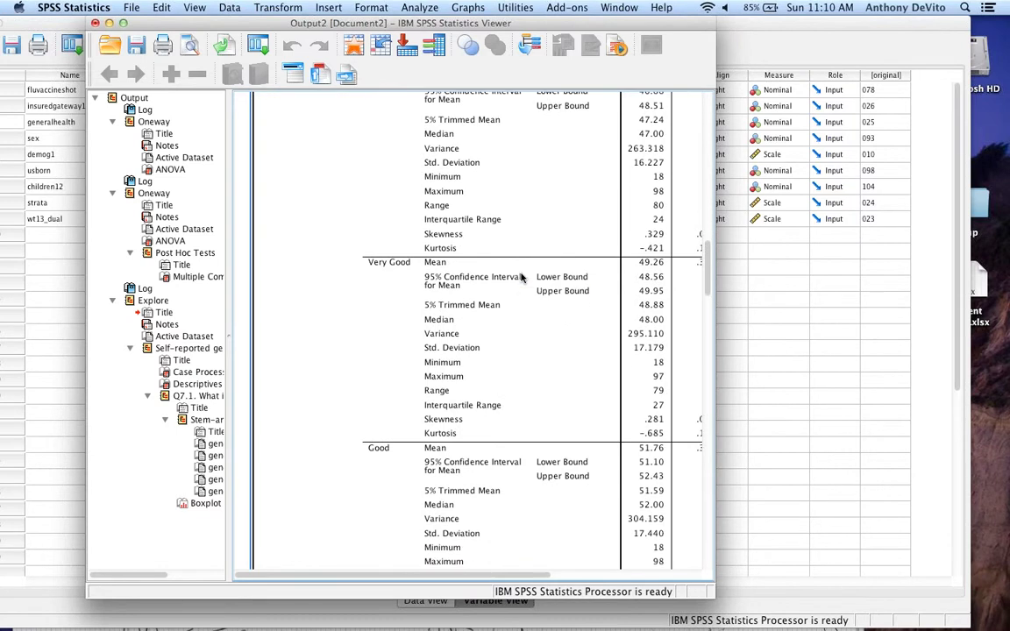
{"action": "scroll", "coordinate": [521, 277], "scroll_direction": "down", "scroll_amount": 9}
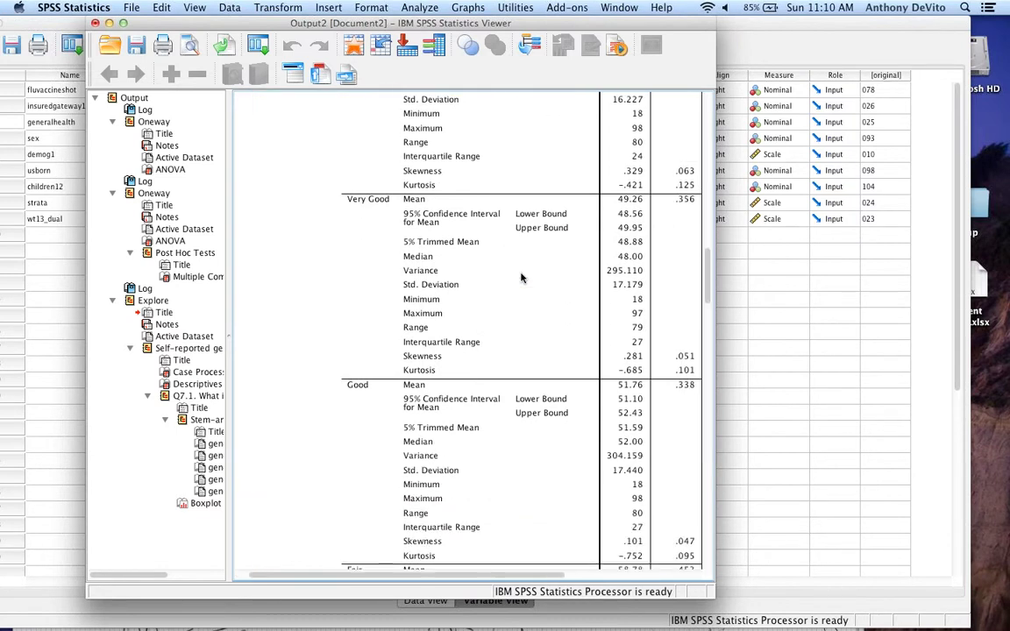
{"action": "scroll", "coordinate": [521, 277], "scroll_direction": "up", "scroll_amount": 20}
{"action": "scroll", "coordinate": [520, 277], "scroll_direction": "down", "scroll_amount": 20}
{"action": "scroll", "coordinate": [521, 277], "scroll_direction": "down", "scroll_amount": 2}
{"action": "scroll", "coordinate": [520, 277], "scroll_direction": "right", "scroll_amount": 2}
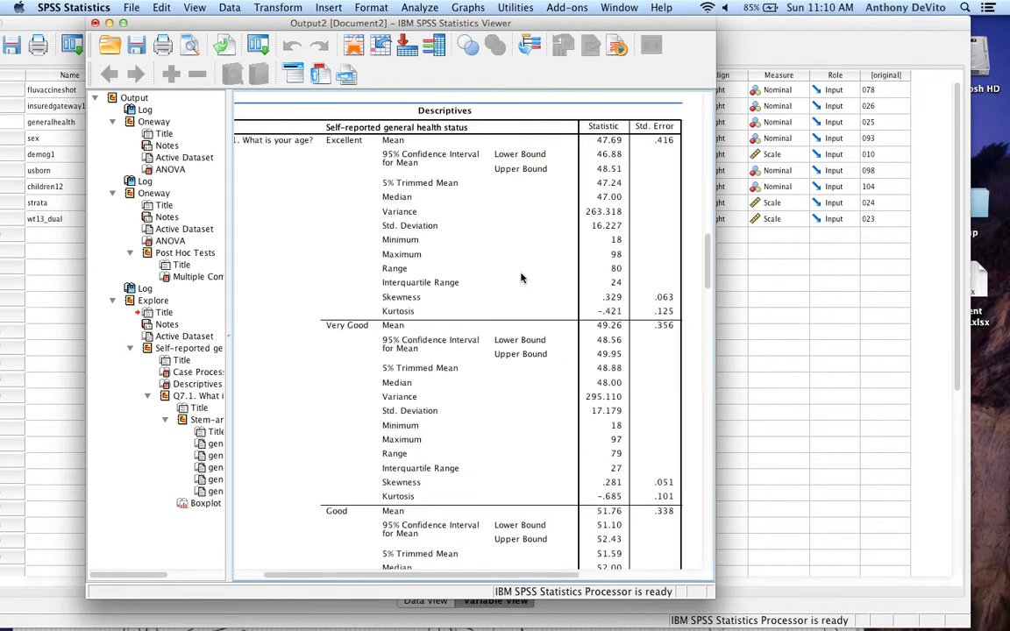
{"action": "scroll", "coordinate": [520, 277], "scroll_direction": "down", "scroll_amount": 2}
{"action": "scroll", "coordinate": [521, 277], "scroll_direction": "down", "scroll_amount": 12}
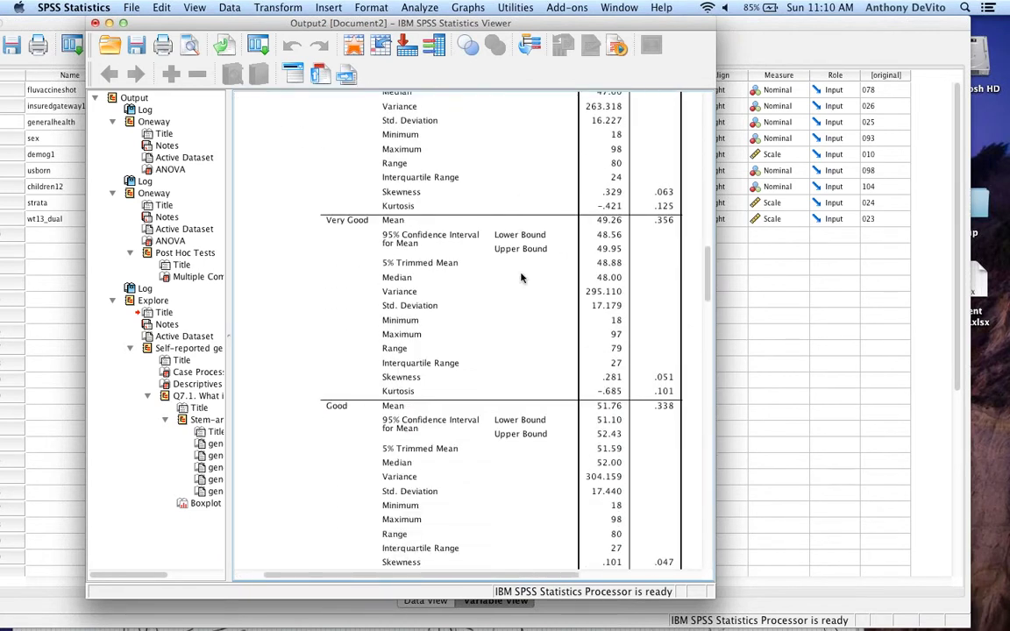
{"action": "scroll", "coordinate": [521, 278], "scroll_direction": "up", "scroll_amount": 20}
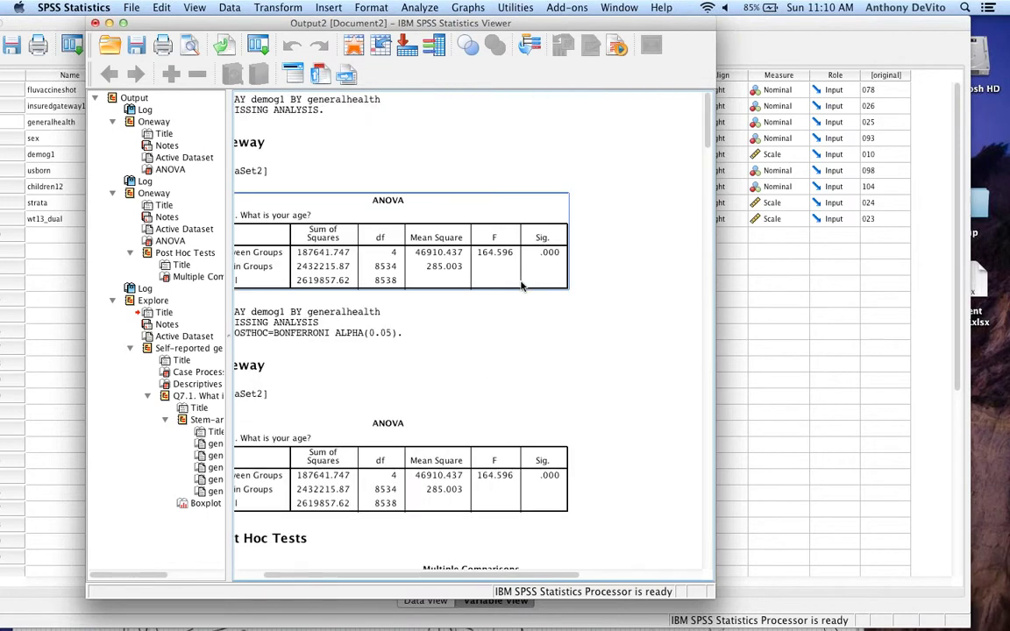
{"action": "scroll", "coordinate": [521, 286], "scroll_direction": "down", "scroll_amount": 20}
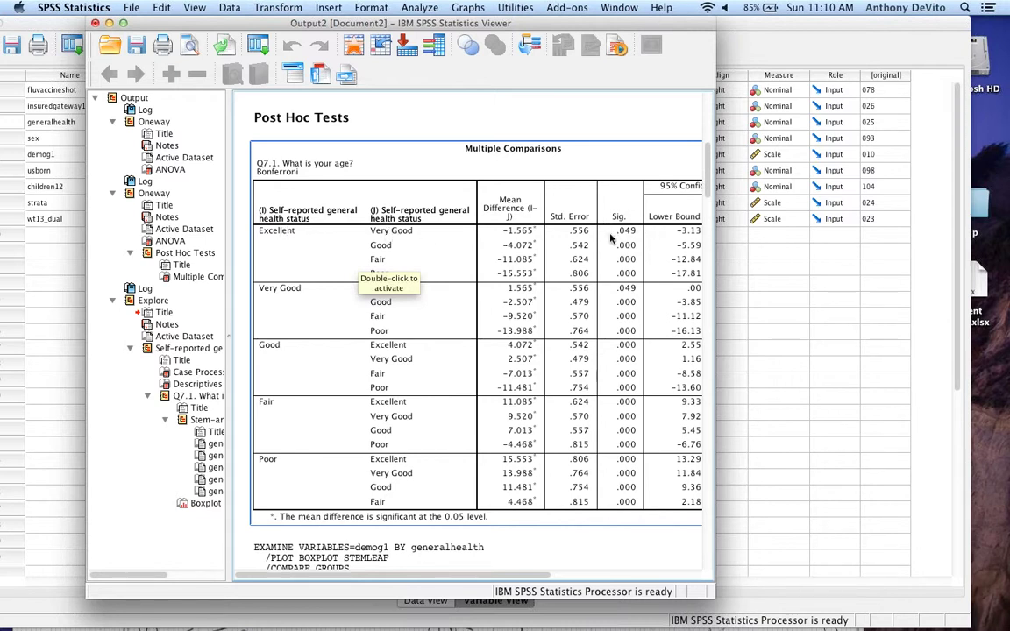
Review the stem-and-leaf plots of age for the general health groups in the Explore output.
{"action": "scroll", "coordinate": [640, 246], "scroll_direction": "down", "scroll_amount": 15}
{"action": "scroll", "coordinate": [638, 333], "scroll_direction": "down", "scroll_amount": 15}
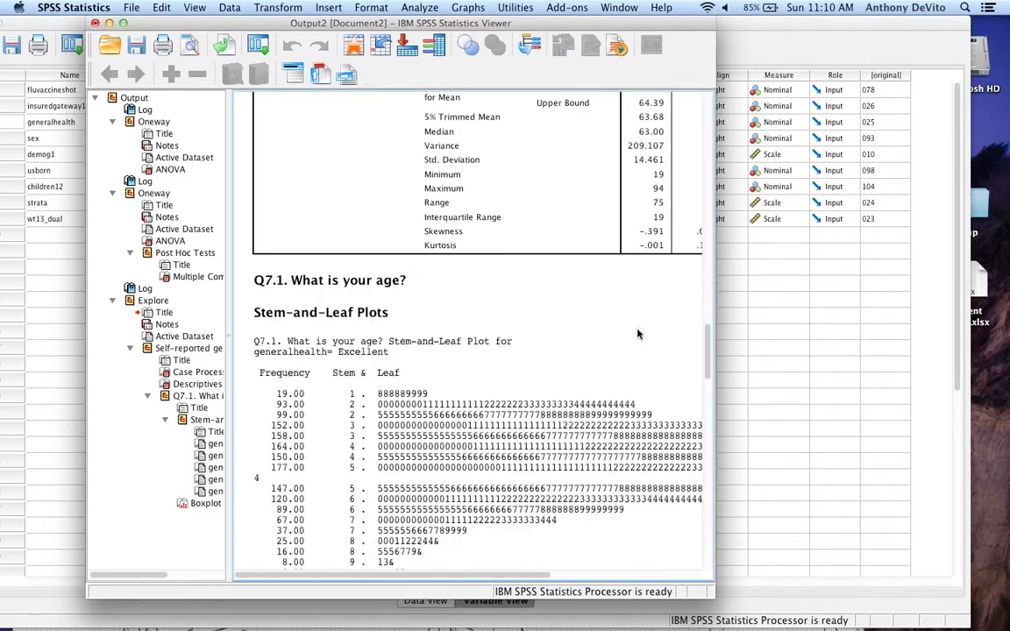
{"action": "scroll", "coordinate": [638, 333], "scroll_direction": "up", "scroll_amount": 10}
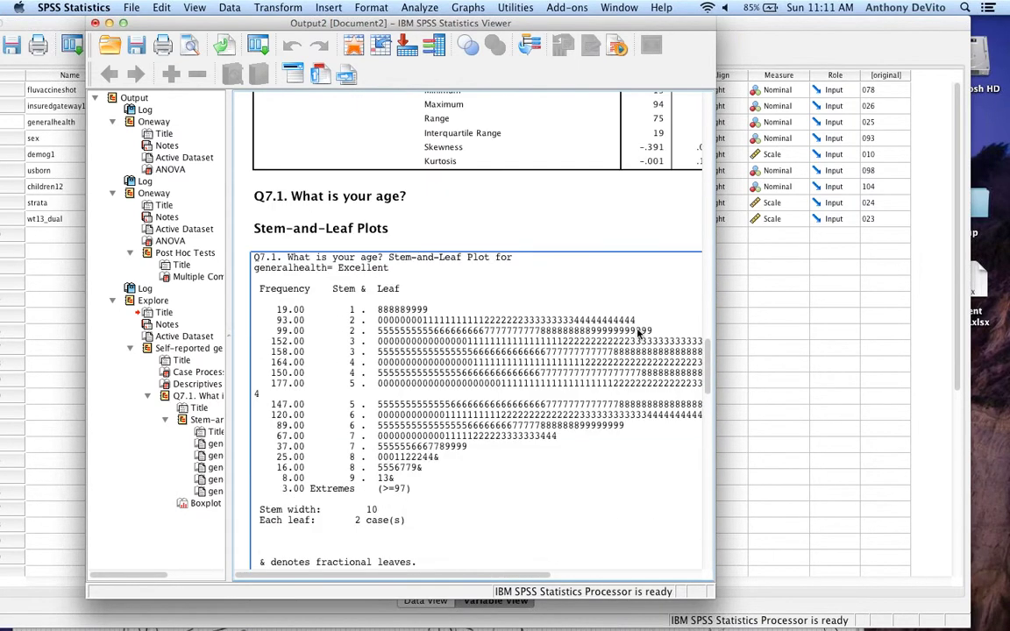
{"action": "scroll", "coordinate": [638, 333], "scroll_direction": "down", "scroll_amount": 3}
{"action": "scroll", "coordinate": [639, 333], "scroll_direction": "down", "scroll_amount": 5}
{"action": "scroll", "coordinate": [638, 333], "scroll_direction": "up", "scroll_amount": 6}
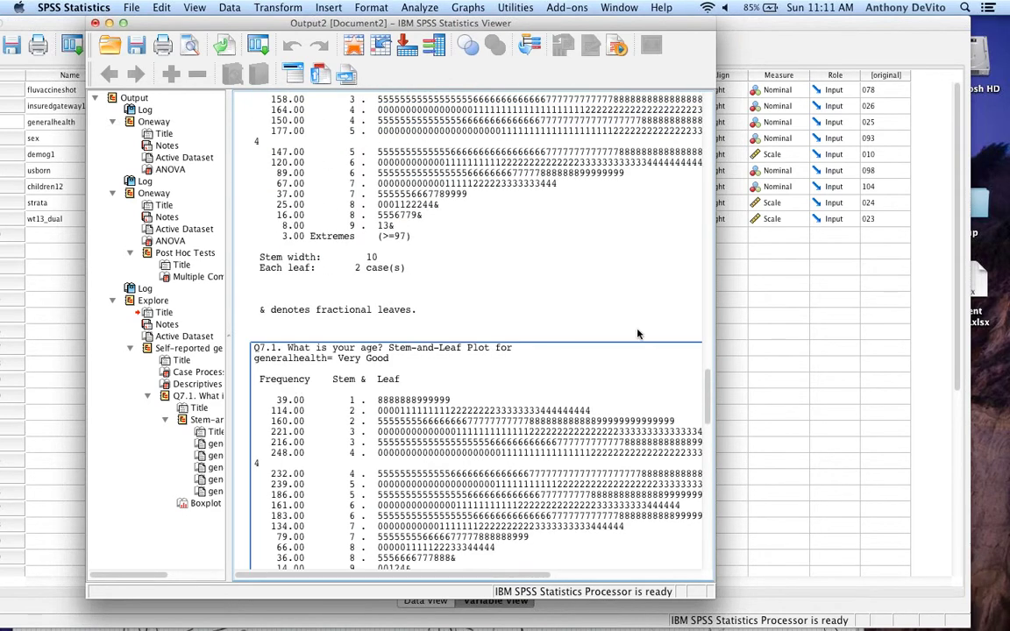
{"action": "scroll", "coordinate": [638, 333], "scroll_direction": "down", "scroll_amount": 3}
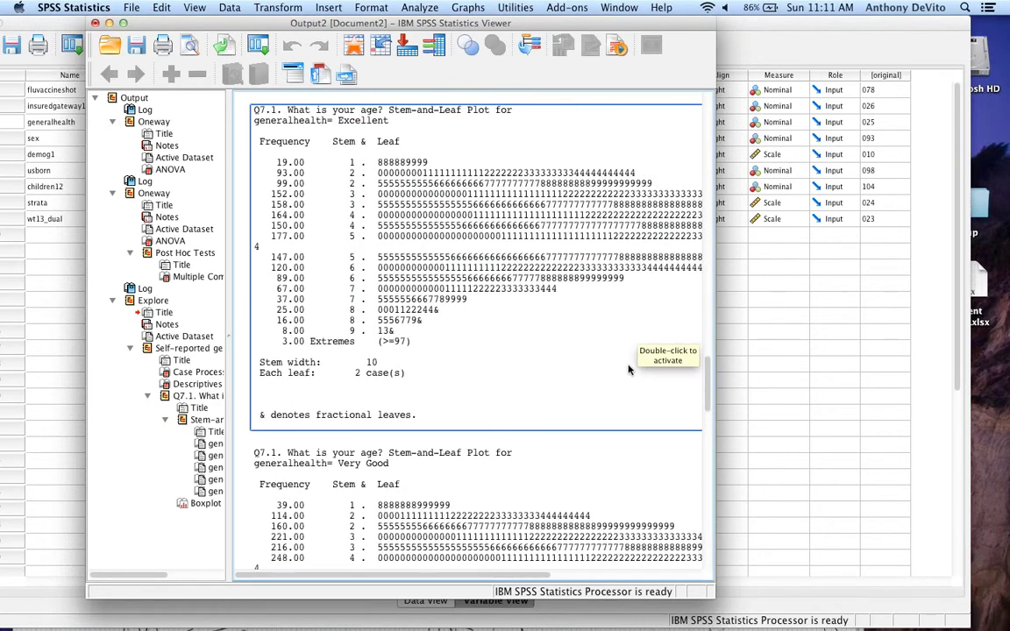
{"action": "scroll", "coordinate": [625, 378], "scroll_direction": "down", "scroll_amount": 1}
{"action": "scroll", "coordinate": [626, 379], "scroll_direction": "down", "scroll_amount": 10}
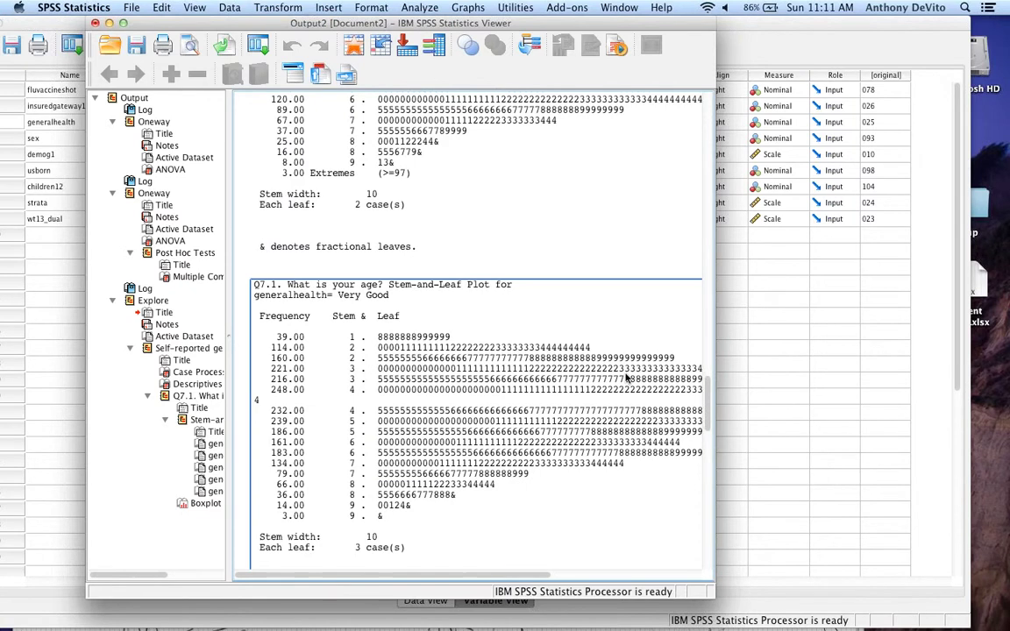
{"action": "scroll", "coordinate": [626, 379], "scroll_direction": "down", "scroll_amount": 20}
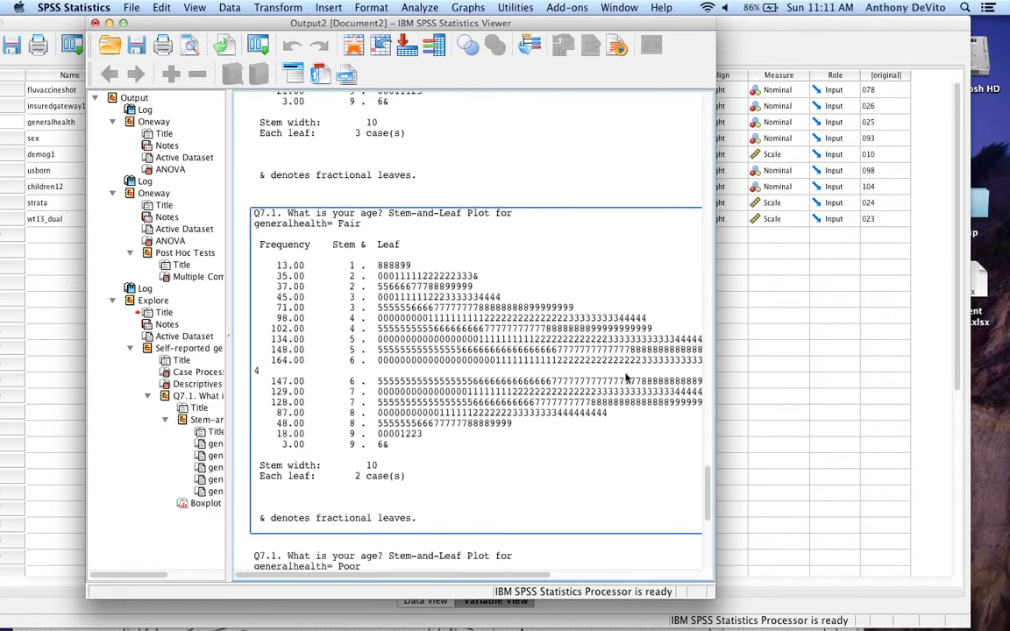
{"action": "scroll", "coordinate": [618, 368], "scroll_direction": "up", "scroll_amount": 18}
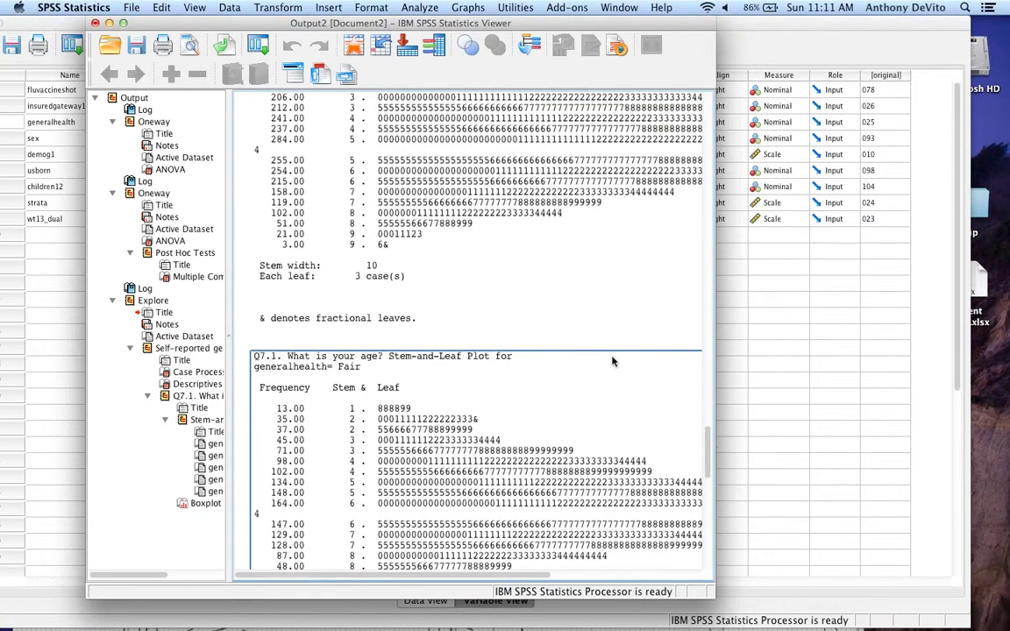
Rerun Explore for age by self-reported general health status with histograms added to the stem-and-leaf plots.
{"action": "left_click", "coordinate": [411, 7]}
{"action": "mouse_move", "coordinate": [523, 44]}
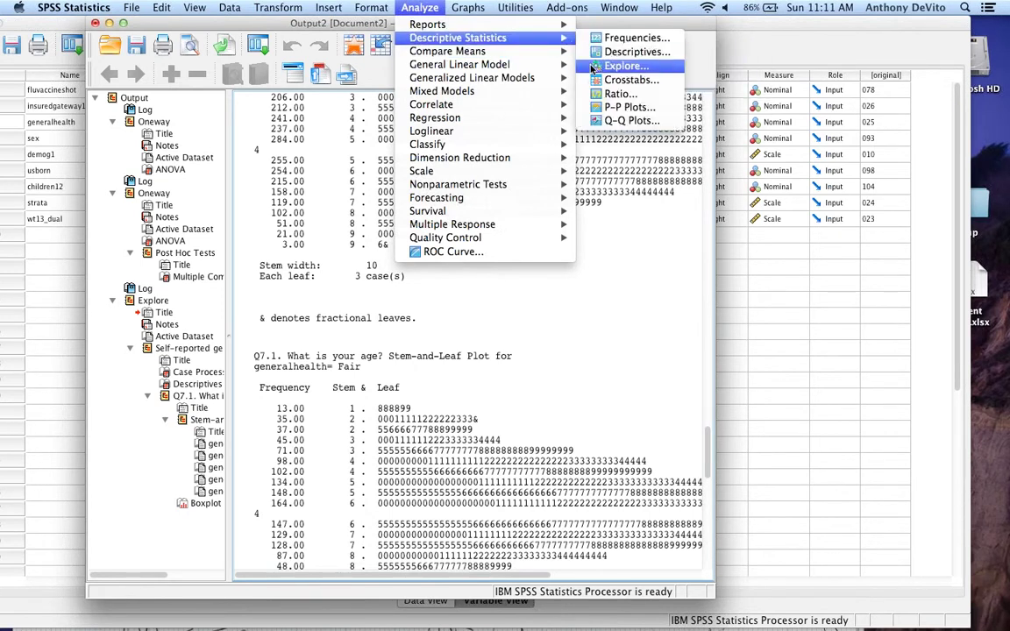
{"action": "left_click", "coordinate": [592, 67]}
{"action": "left_click", "coordinate": [525, 252]}
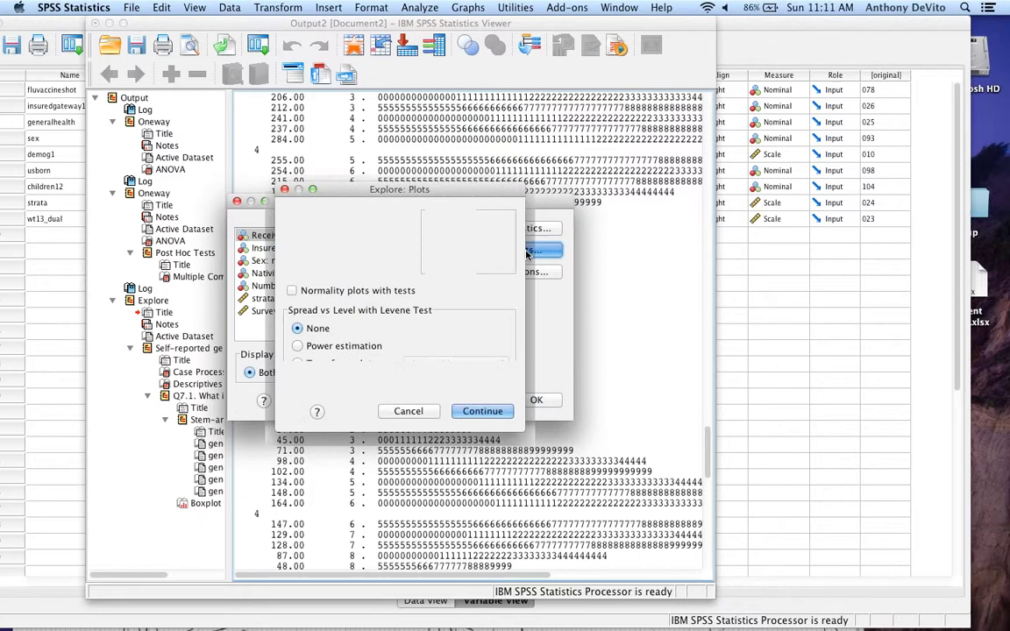
{"action": "left_click", "coordinate": [482, 249]}
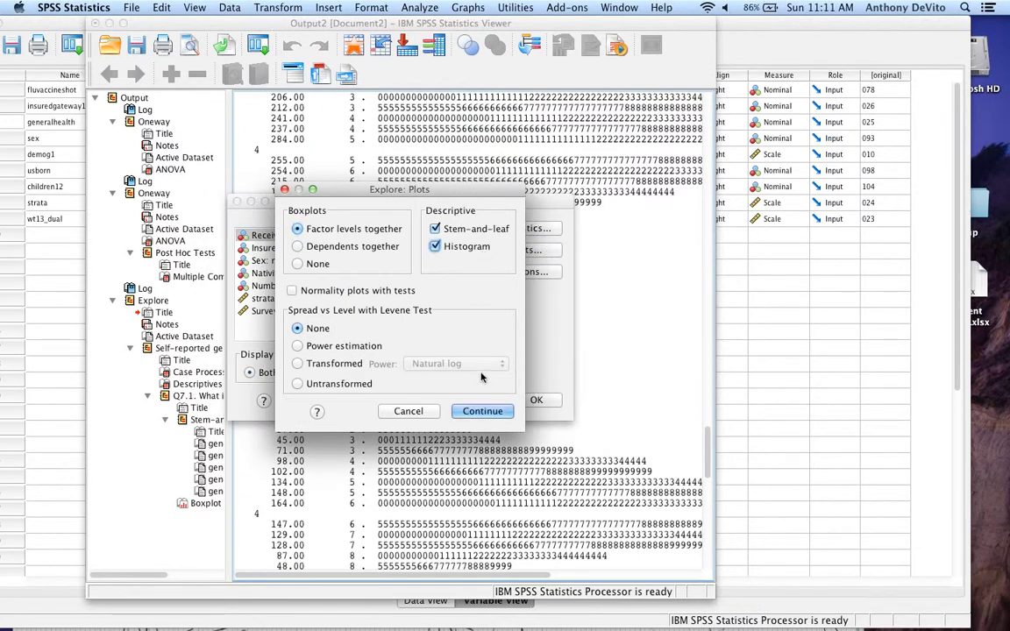
{"action": "left_click", "coordinate": [483, 410]}
{"action": "left_click", "coordinate": [536, 400]}
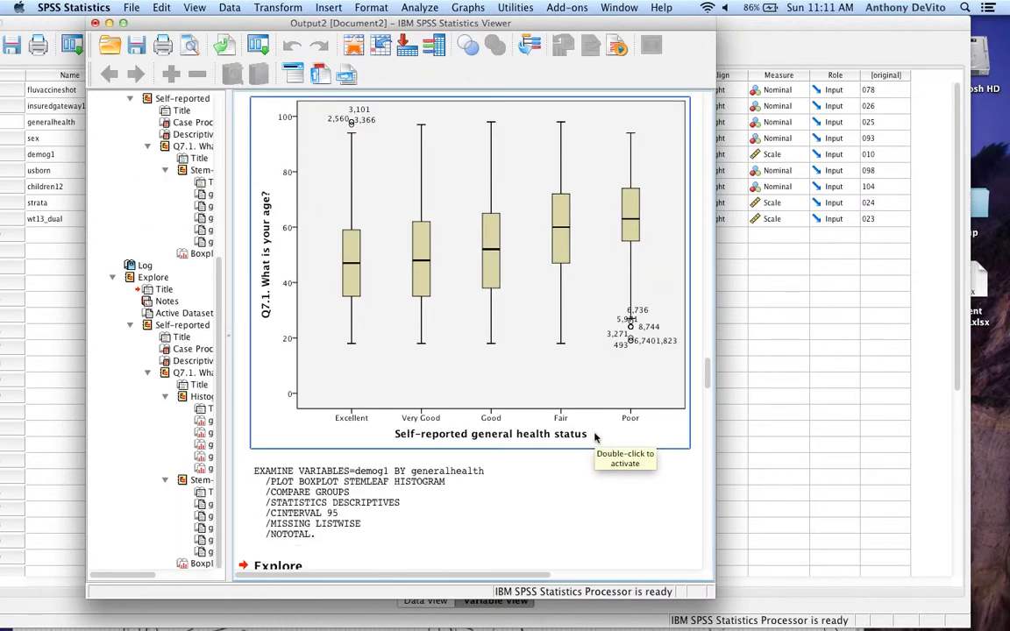
Compare the age boxplots across the general health groups and check the syntax of the new Explore run.
{"action": "scroll", "coordinate": [594, 437], "scroll_direction": "down", "scroll_amount": 4}
{"action": "scroll", "coordinate": [535, 385], "scroll_direction": "up", "scroll_amount": 5}
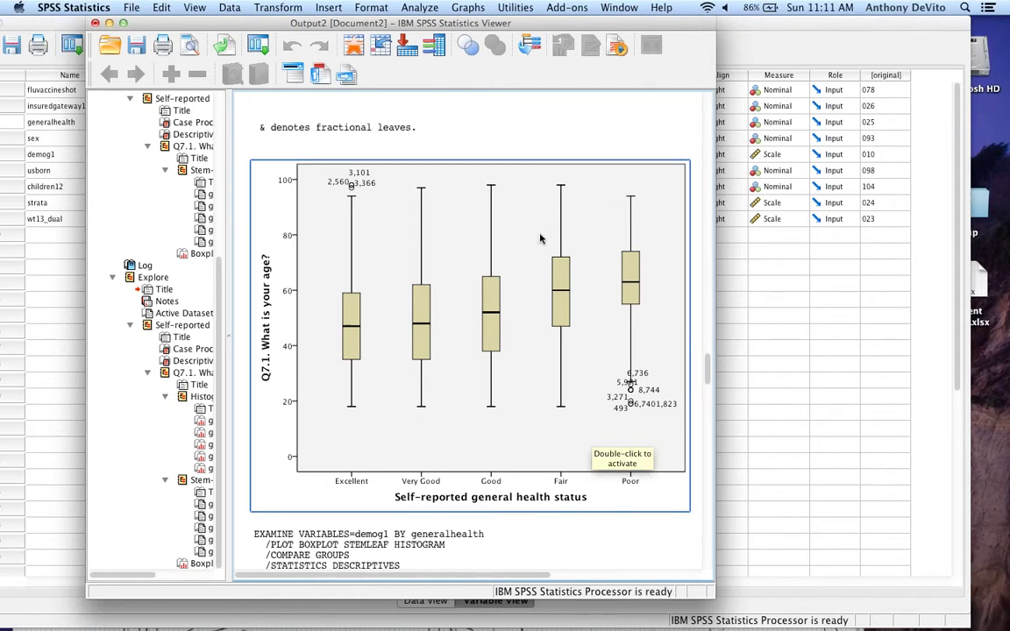
{"action": "scroll", "coordinate": [578, 335], "scroll_direction": "down", "scroll_amount": 5}
{"action": "left_click", "coordinate": [578, 336]}
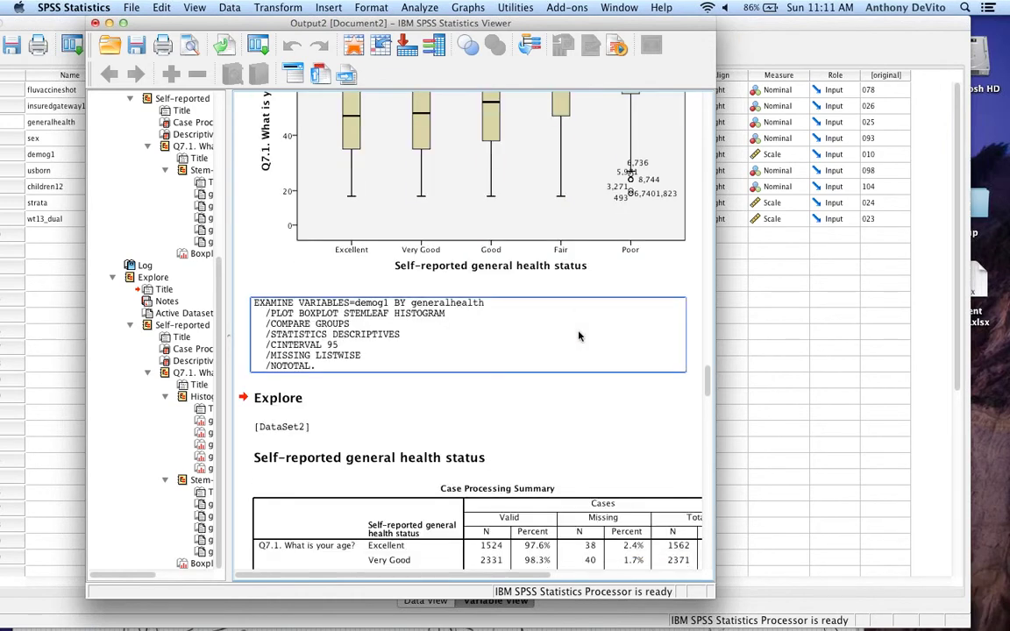
{"action": "scroll", "coordinate": [578, 336], "scroll_direction": "up", "scroll_amount": 4}
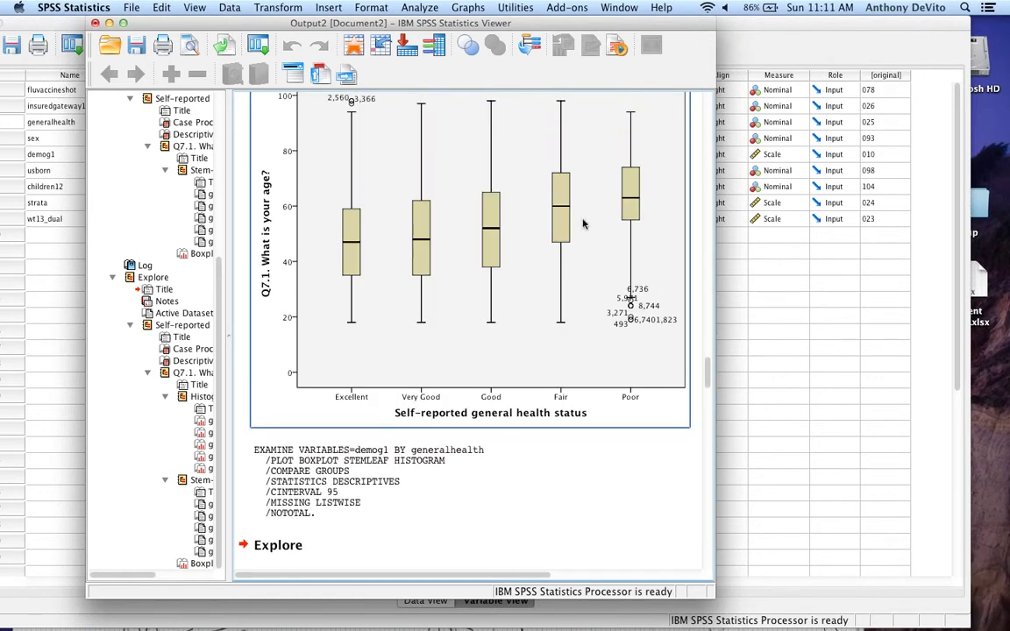
{"action": "scroll", "coordinate": [604, 350], "scroll_direction": "down", "scroll_amount": 20}
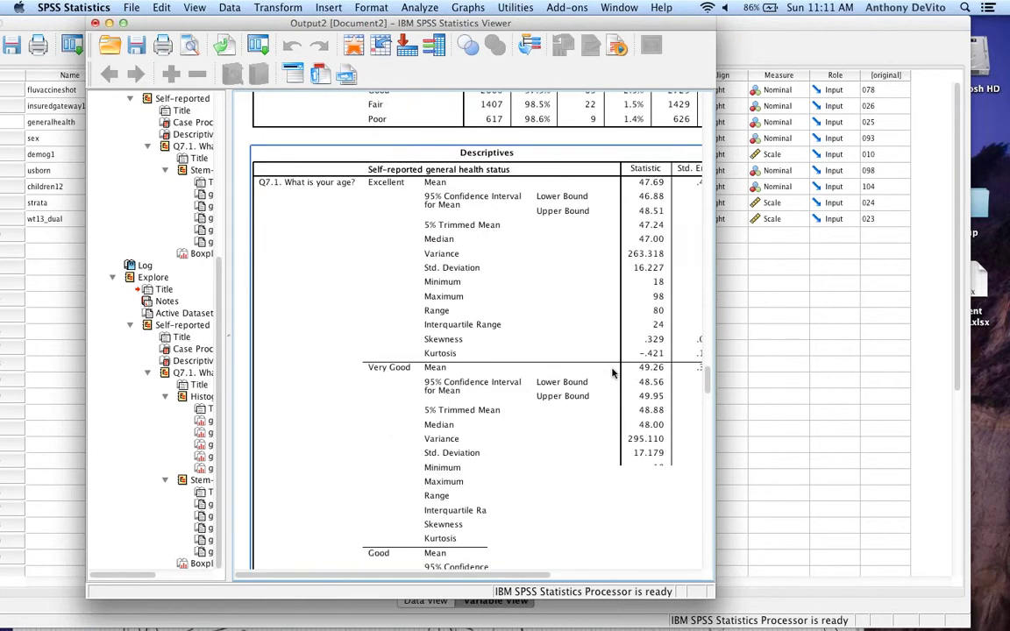
Examine the age histograms for each general health group, from Excellent to Poor.
{"action": "scroll", "coordinate": [612, 373], "scroll_direction": "down", "scroll_amount": 15}
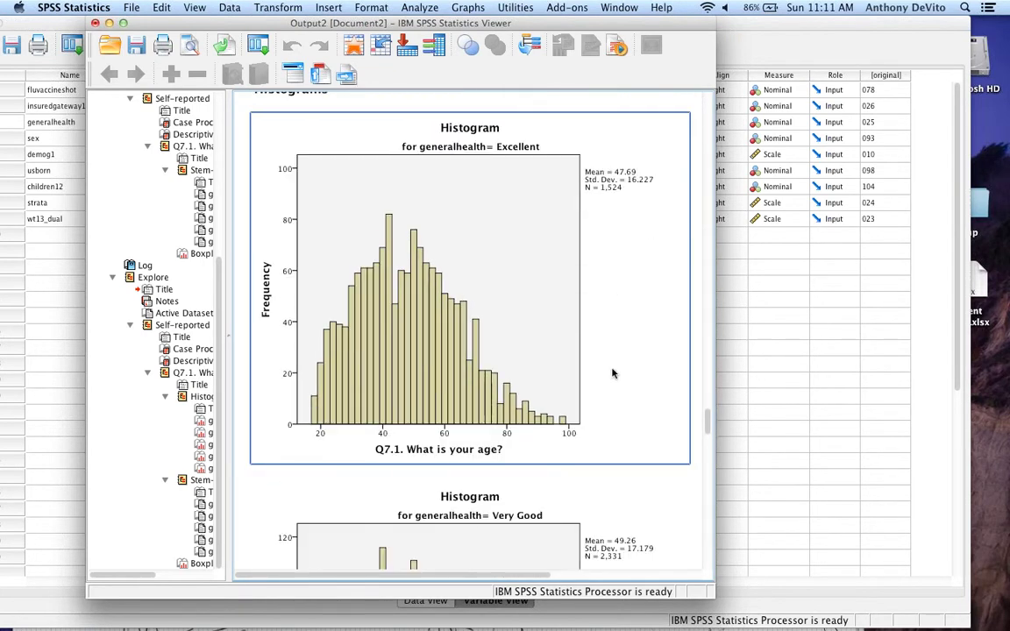
{"action": "scroll", "coordinate": [497, 298], "scroll_direction": "down", "scroll_amount": 2}
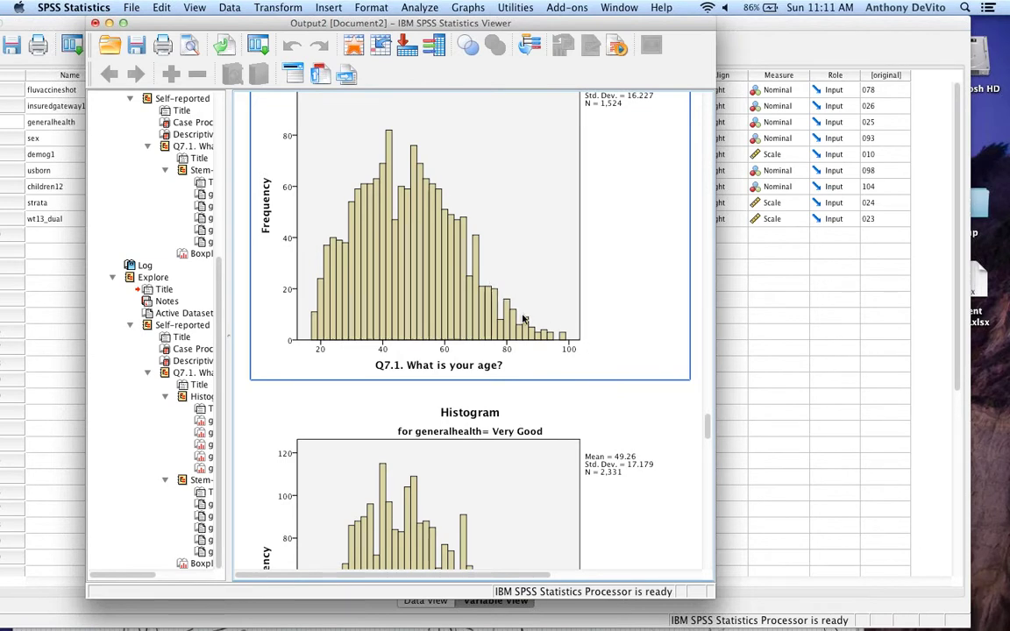
{"action": "scroll", "coordinate": [481, 382], "scroll_direction": "down", "scroll_amount": 12}
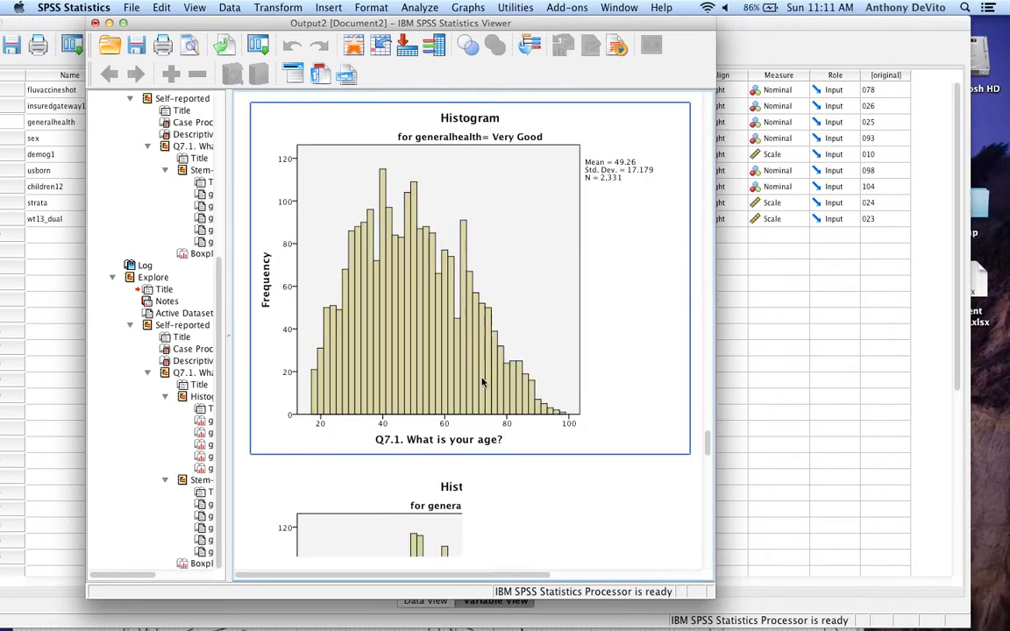
{"action": "scroll", "coordinate": [480, 382], "scroll_direction": "down", "scroll_amount": 13}
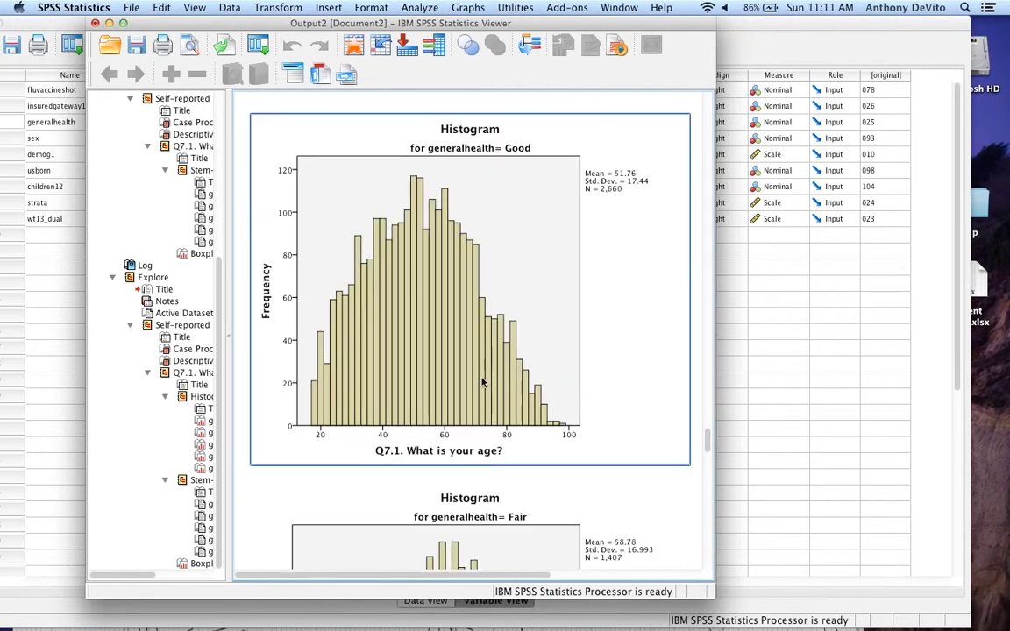
{"action": "scroll", "coordinate": [573, 383], "scroll_direction": "down", "scroll_amount": 3}
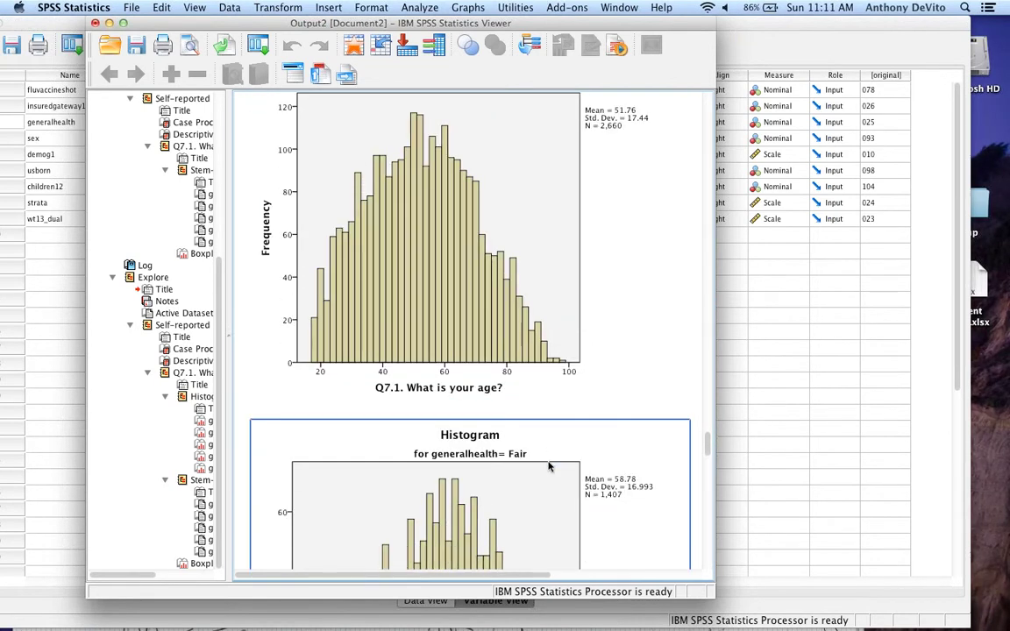
{"action": "scroll", "coordinate": [549, 467], "scroll_direction": "down", "scroll_amount": 15}
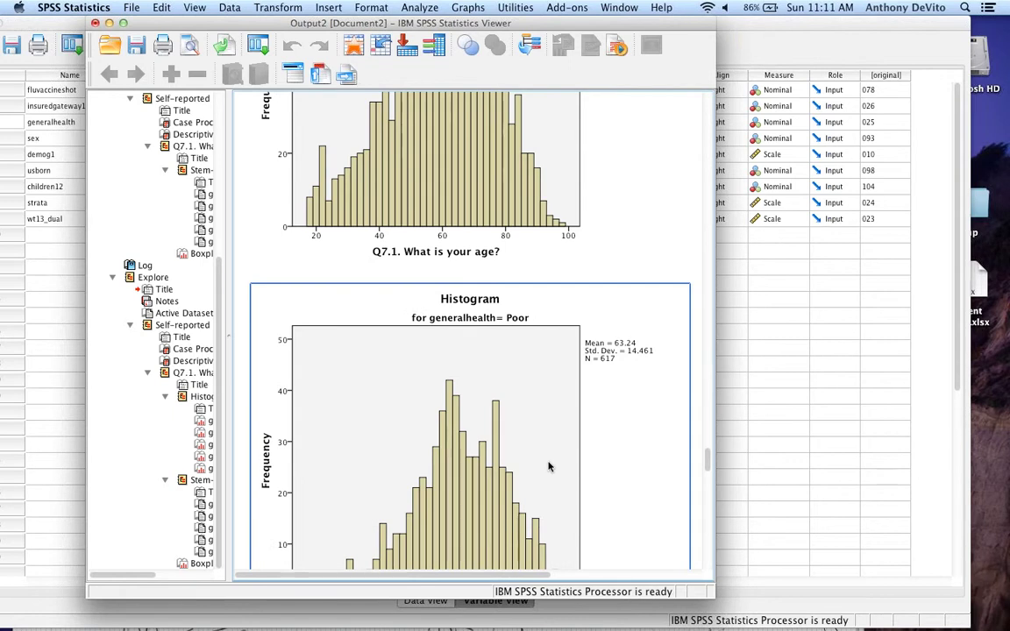
{"action": "scroll", "coordinate": [549, 467], "scroll_direction": "down", "scroll_amount": 5}
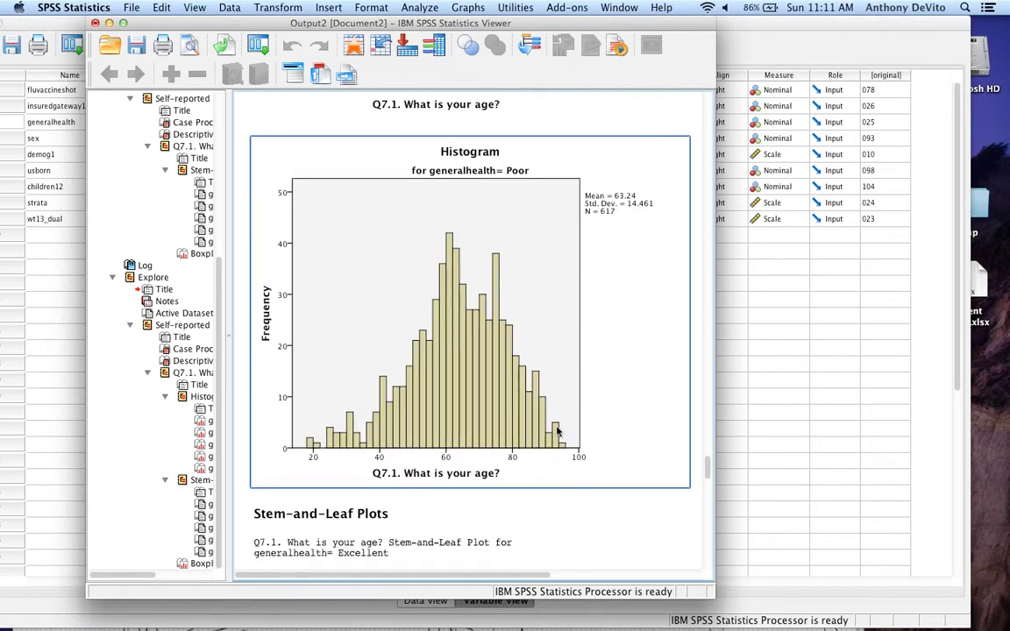
{"action": "scroll", "coordinate": [575, 451], "scroll_direction": "down", "scroll_amount": 3}
{"action": "scroll", "coordinate": [576, 451], "scroll_direction": "up", "scroll_amount": 3}
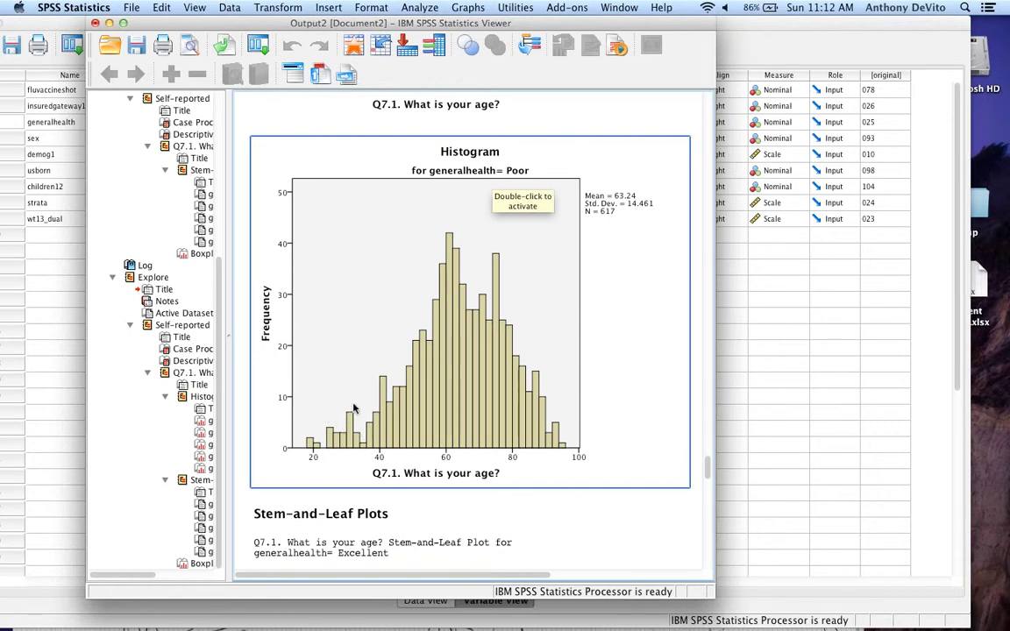
Compare the shape and skew of the Excellent group's age histogram with those of the Very Good, Good and Fair groups.
{"action": "scroll", "coordinate": [354, 411], "scroll_direction": "up", "scroll_amount": 10}
{"action": "scroll", "coordinate": [355, 410], "scroll_direction": "up", "scroll_amount": 15}
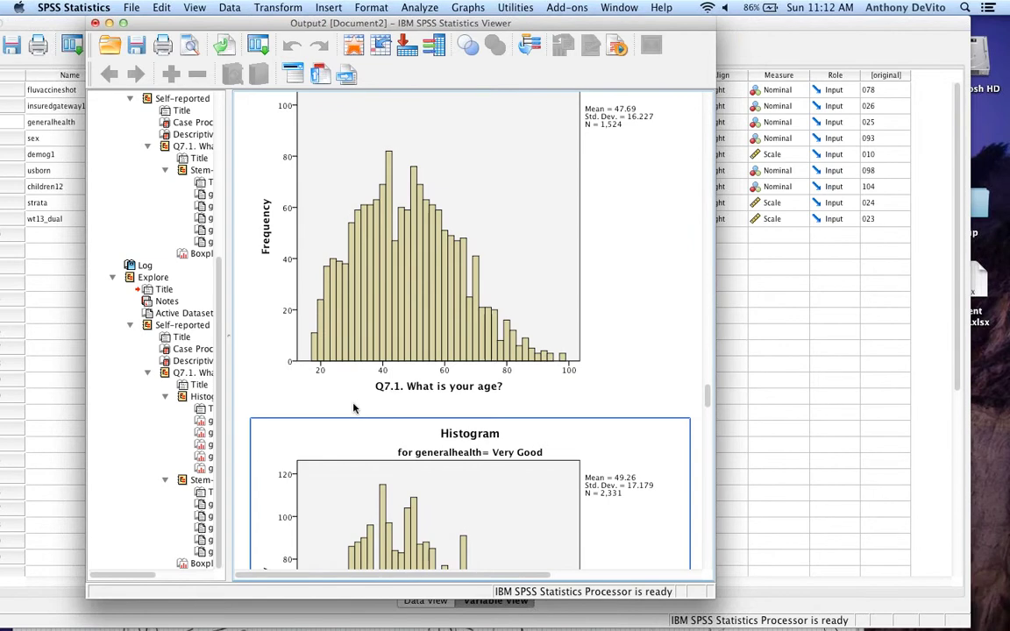
{"action": "scroll", "coordinate": [354, 409], "scroll_direction": "down", "scroll_amount": 8}
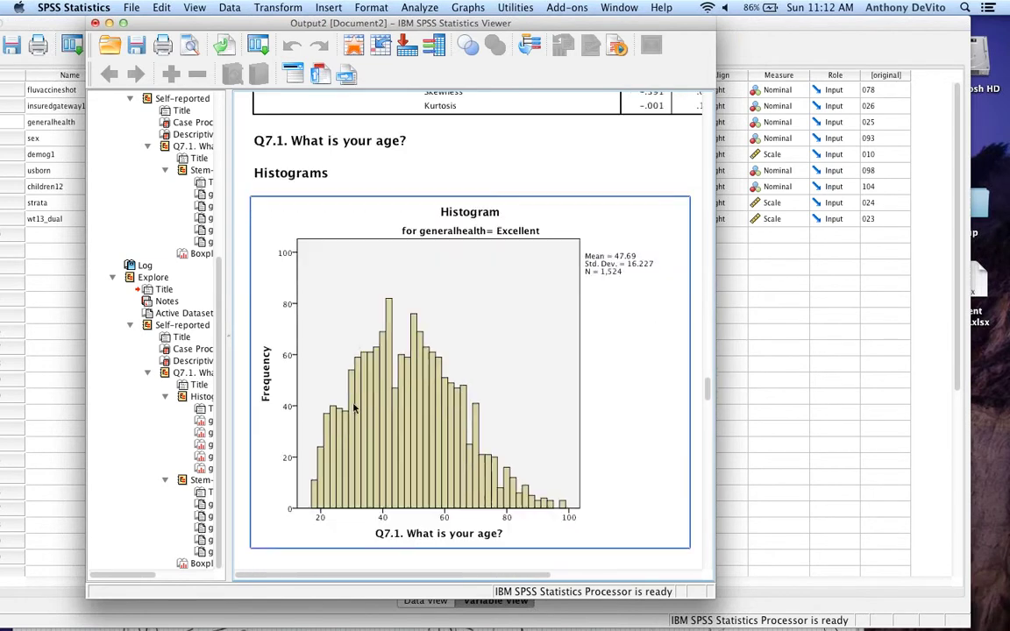
{"action": "left_click", "coordinate": [445, 359]}
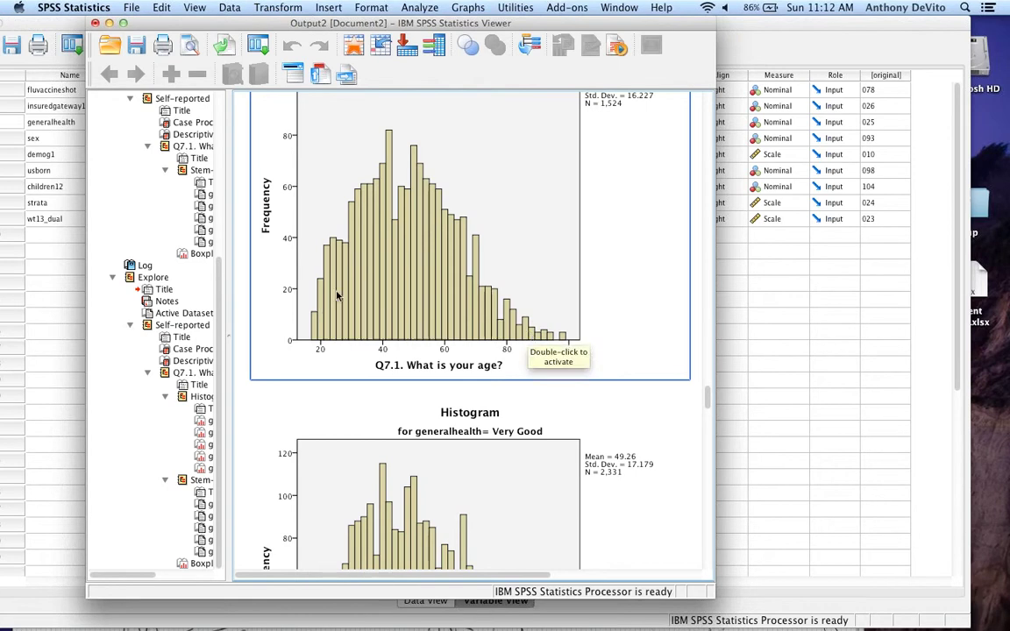
{"action": "scroll", "coordinate": [443, 369], "scroll_direction": "down", "scroll_amount": 15}
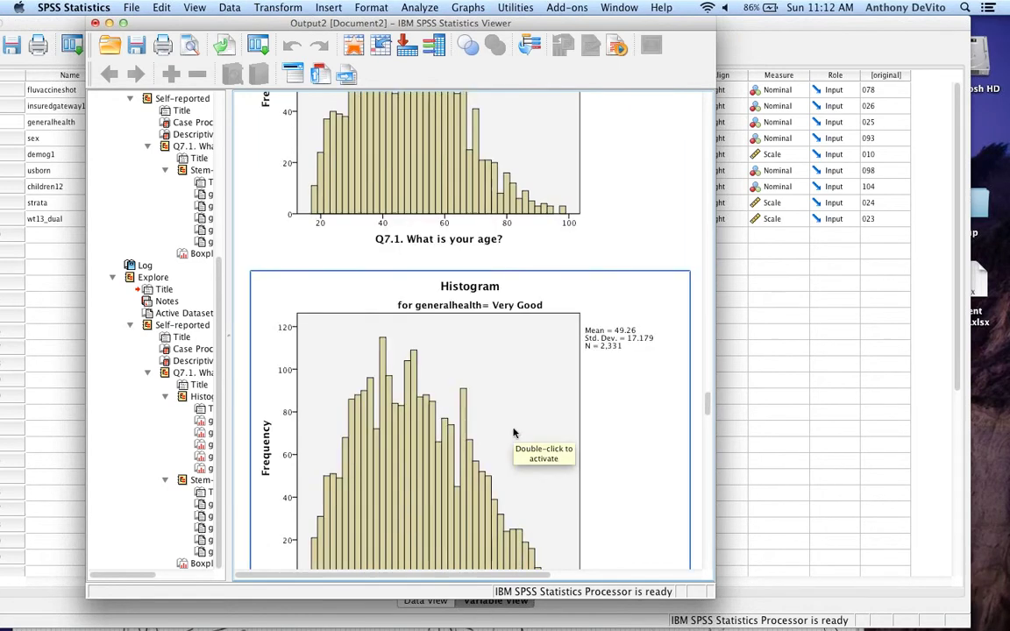
{"action": "scroll", "coordinate": [514, 434], "scroll_direction": "down", "scroll_amount": 5}
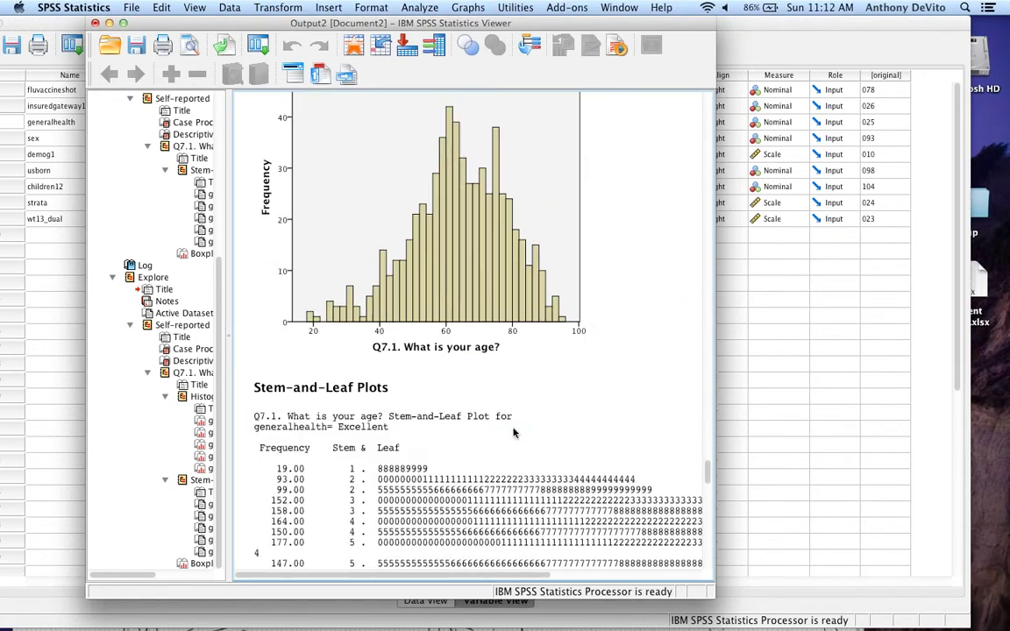
{"action": "left_click", "coordinate": [514, 438]}
{"action": "scroll", "coordinate": [513, 438], "scroll_direction": "up", "scroll_amount": 20}
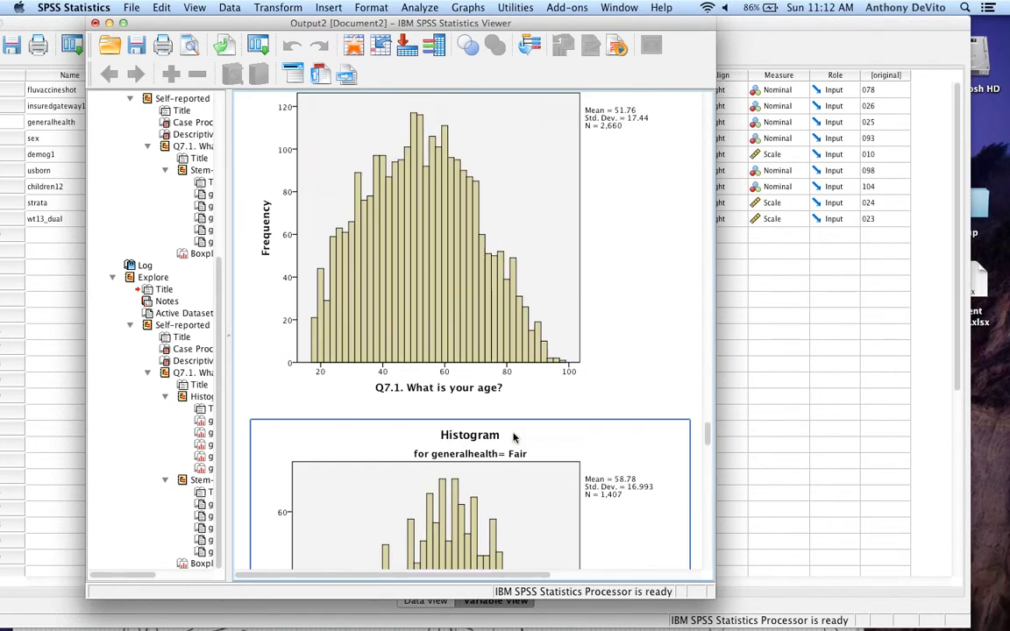
{"action": "scroll", "coordinate": [513, 438], "scroll_direction": "down", "scroll_amount": 6}
{"action": "scroll", "coordinate": [514, 438], "scroll_direction": "down", "scroll_amount": 8}
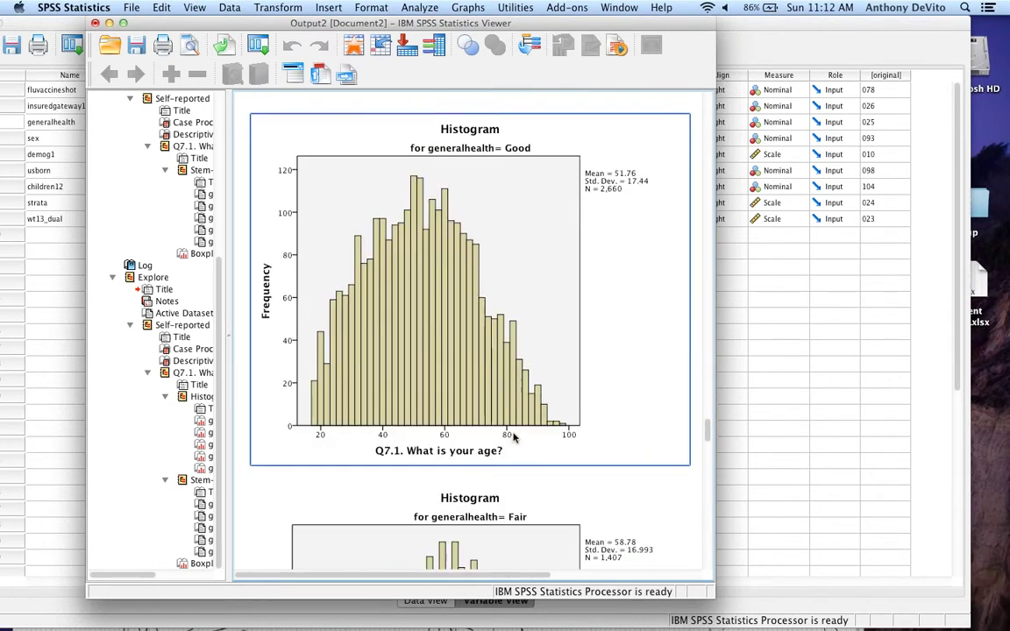
{"action": "scroll", "coordinate": [518, 431], "scroll_direction": "down", "scroll_amount": 3}
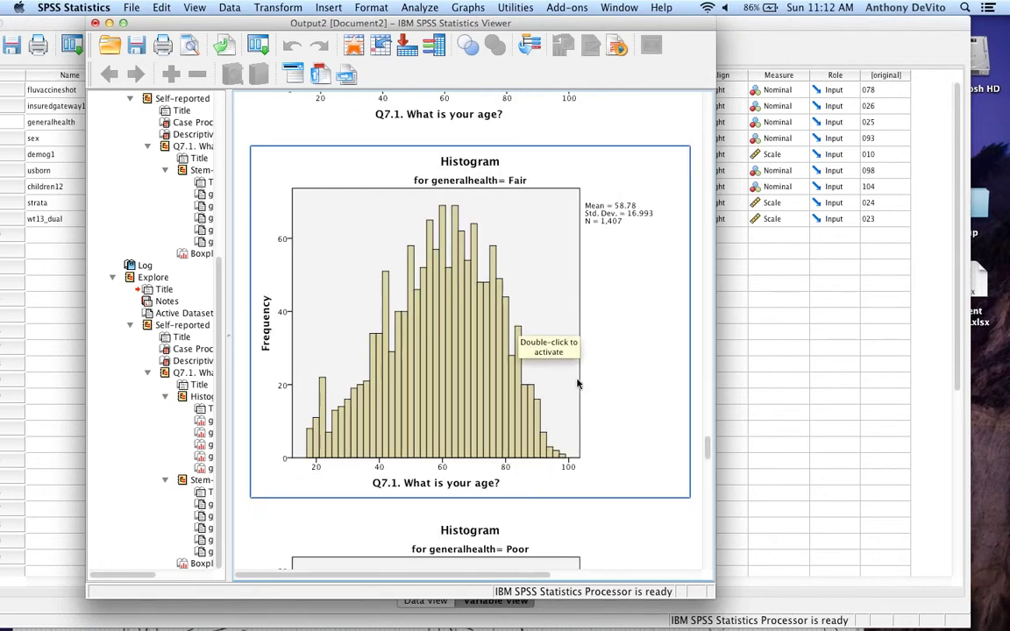
{"action": "scroll", "coordinate": [518, 432], "scroll_direction": "down", "scroll_amount": 2}
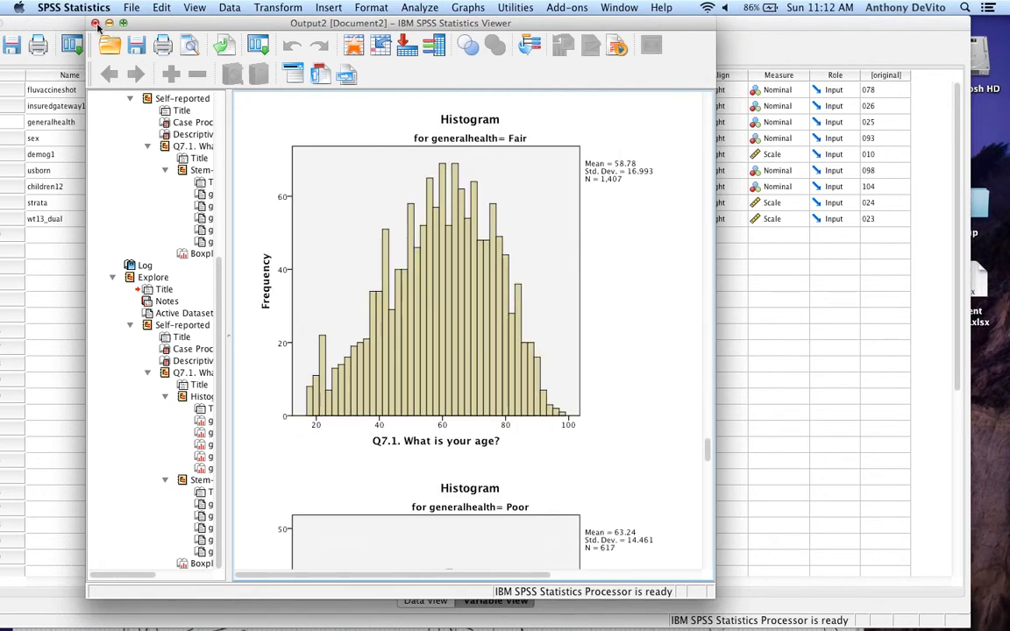
Close the Output2 viewer window and return to the dataset's variable definitions.
{"action": "left_click", "coordinate": [96, 23]}
{"action": "left_click", "coordinate": [495, 340]}
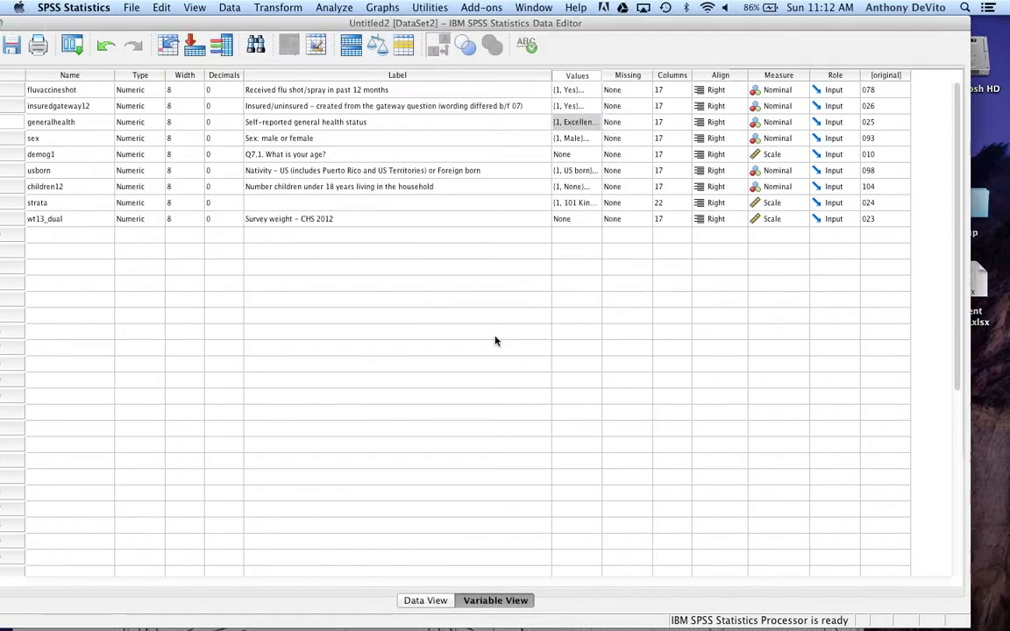
{"action": "left_click", "coordinate": [412, 298]}
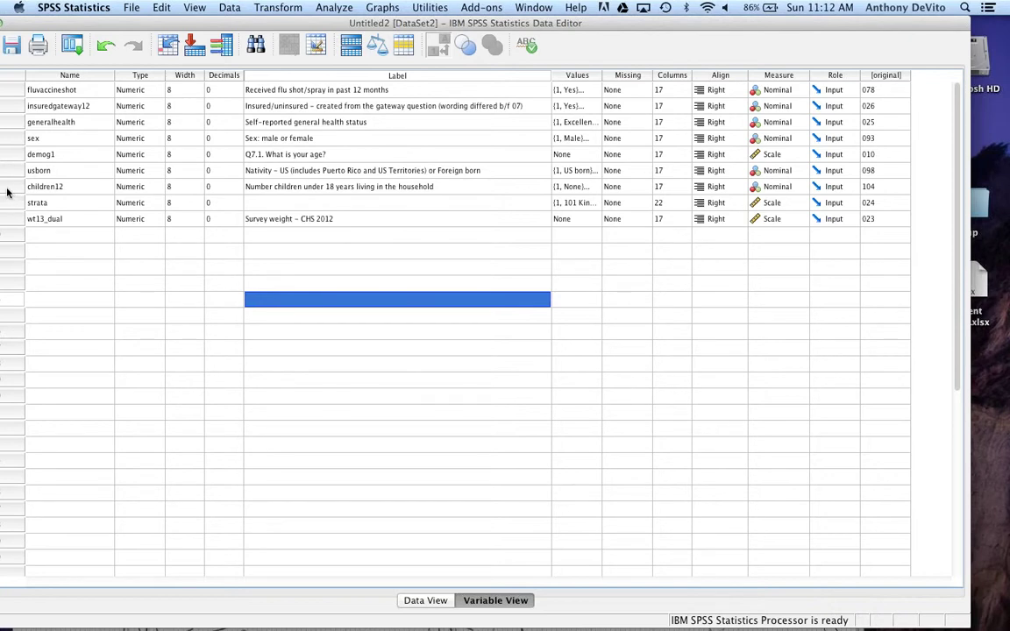
Check the value labels of the insuredgateway12 variable and leave them unchanged.
{"action": "left_click", "coordinate": [14, 106]}
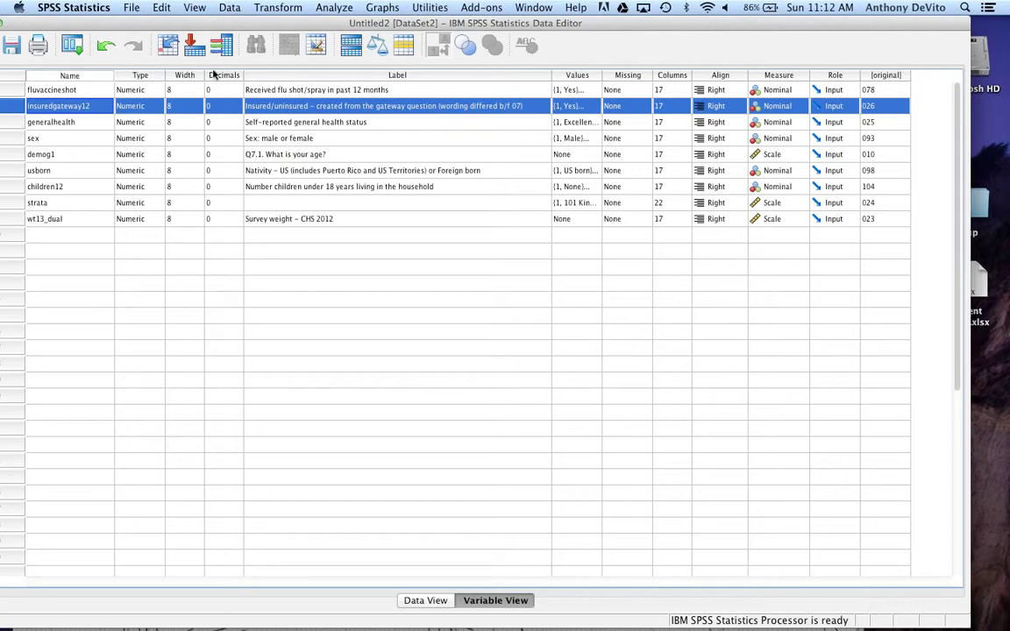
{"action": "left_click", "coordinate": [593, 106]}
{"action": "left_click", "coordinate": [593, 106]}
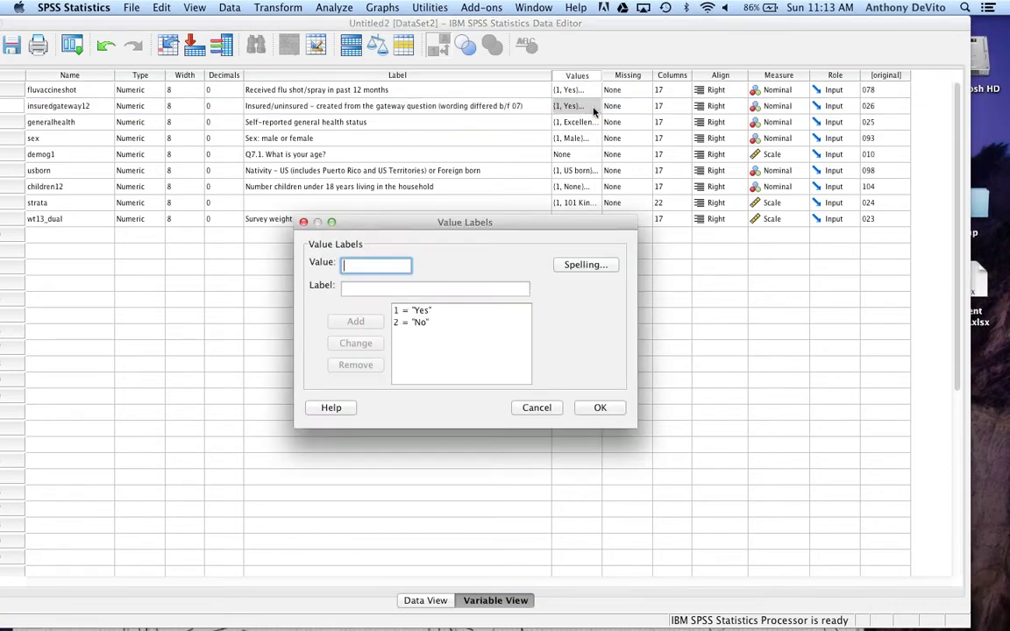
{"action": "left_click", "coordinate": [535, 408]}
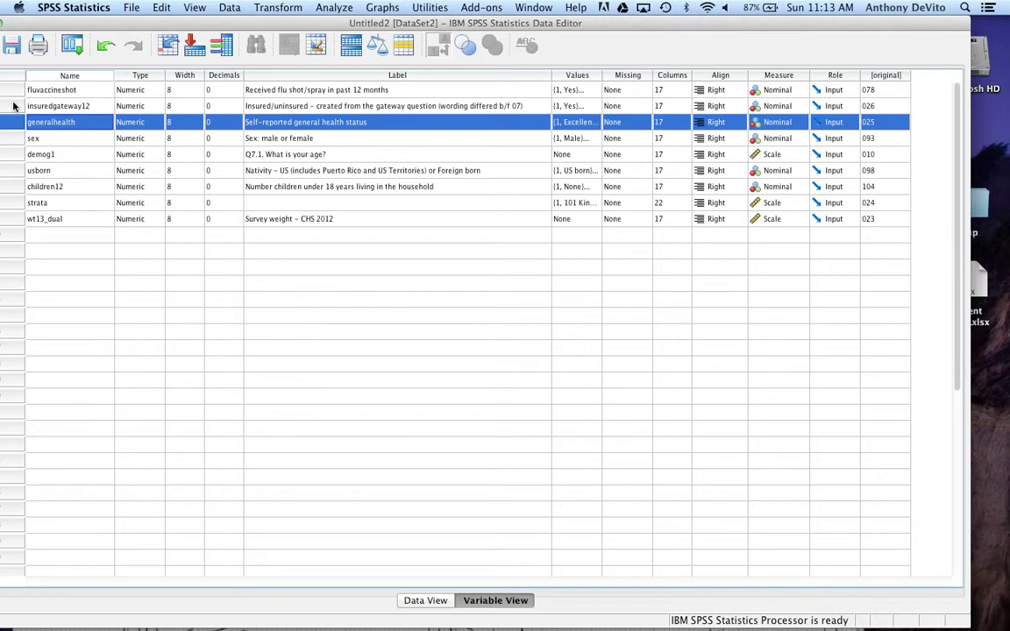
Compare the insuredgateway12 and generalhealth variables by highlighting their definition rows alternately.
{"action": "left_click", "coordinate": [14, 106]}
{"action": "left_click", "coordinate": [12, 122]}
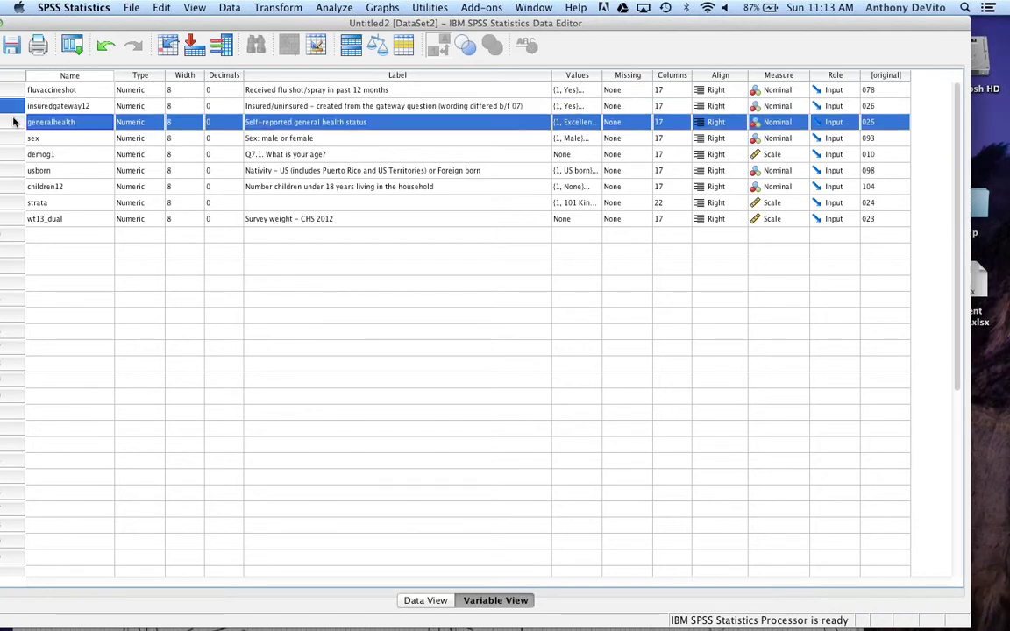
{"action": "left_click", "coordinate": [12, 106]}
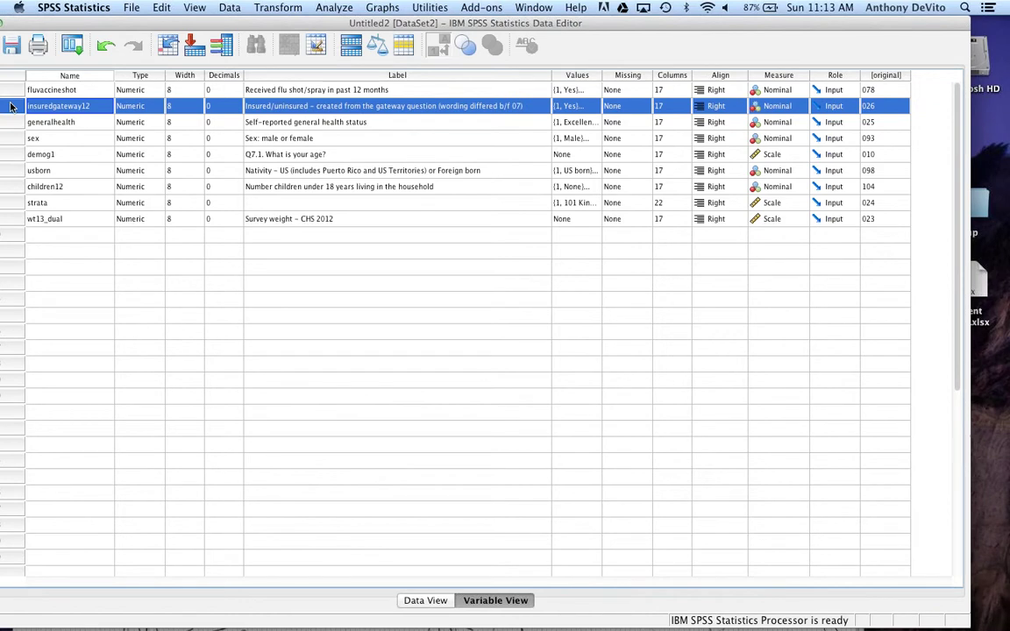
{"action": "left_click", "coordinate": [11, 122]}
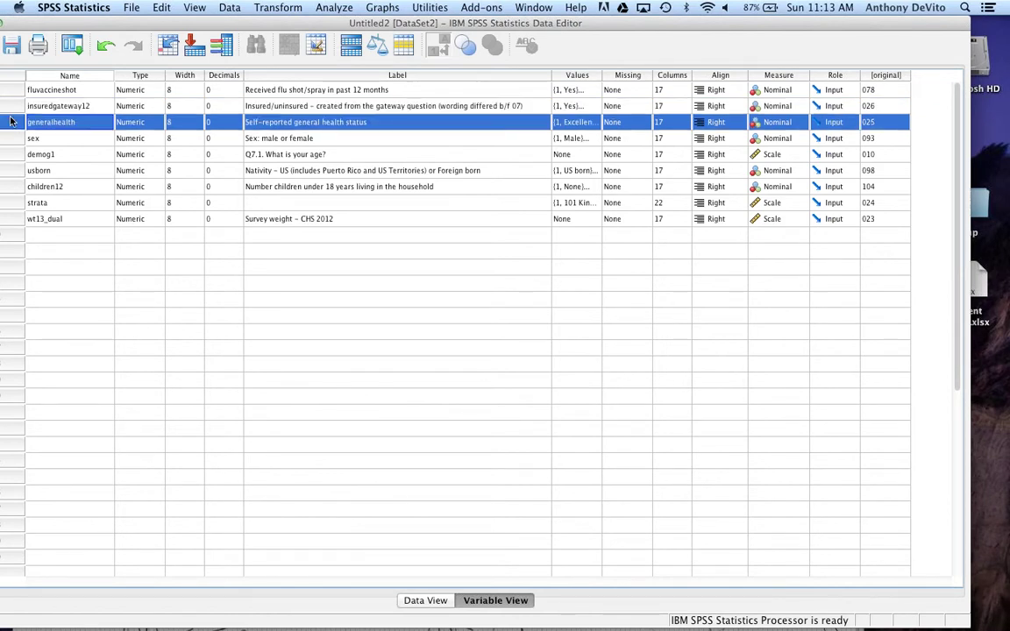
{"action": "left_click", "coordinate": [12, 106]}
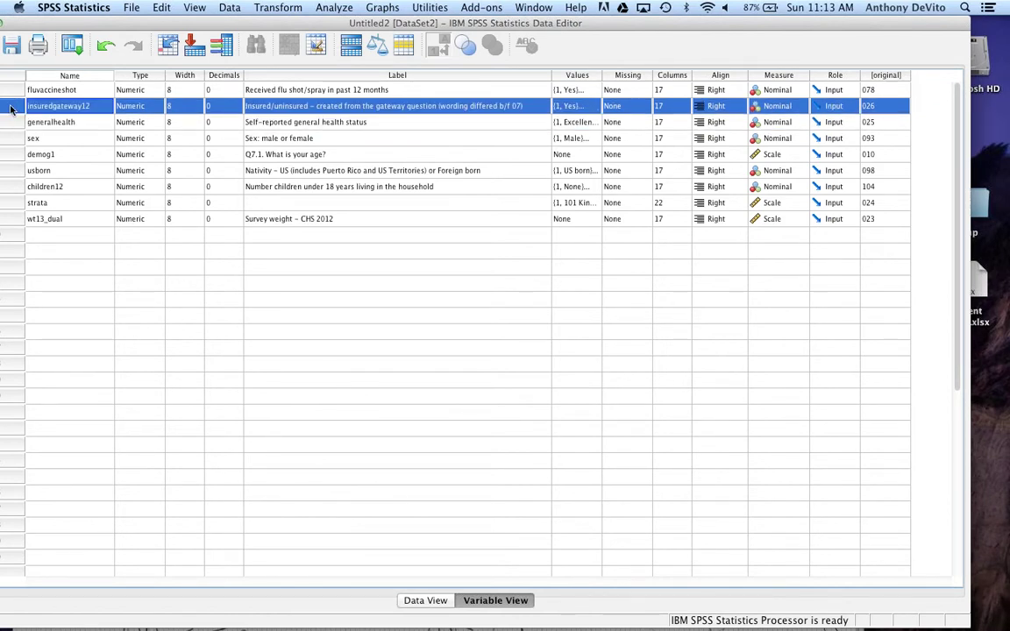
{"action": "left_click", "coordinate": [11, 123]}
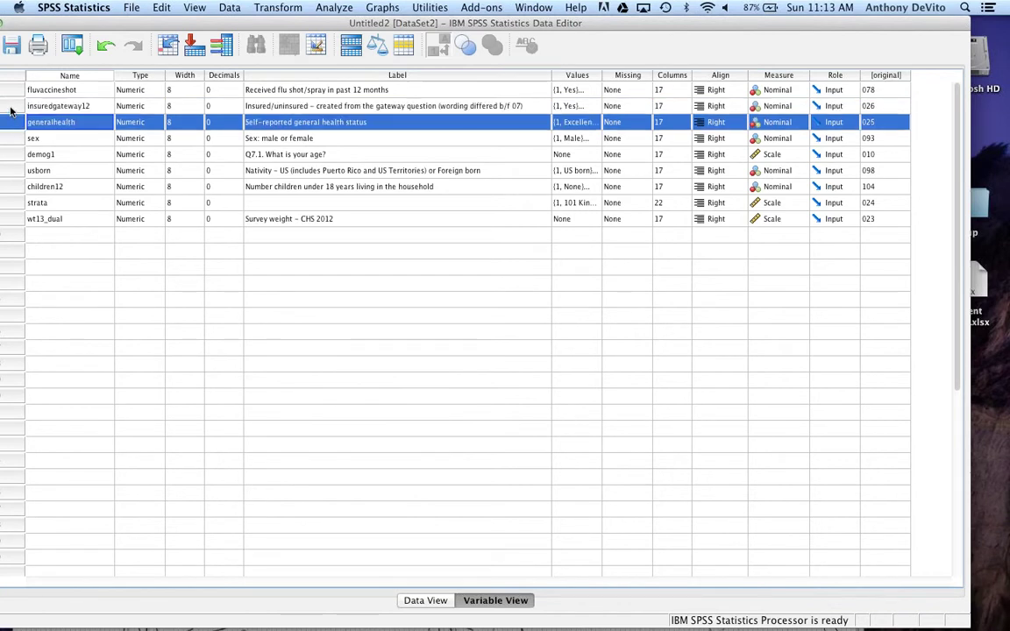
Review insuredgateway12 against generalhealth as a pair of categorical variables in the variable definitions.
{"action": "left_click", "coordinate": [12, 106]}
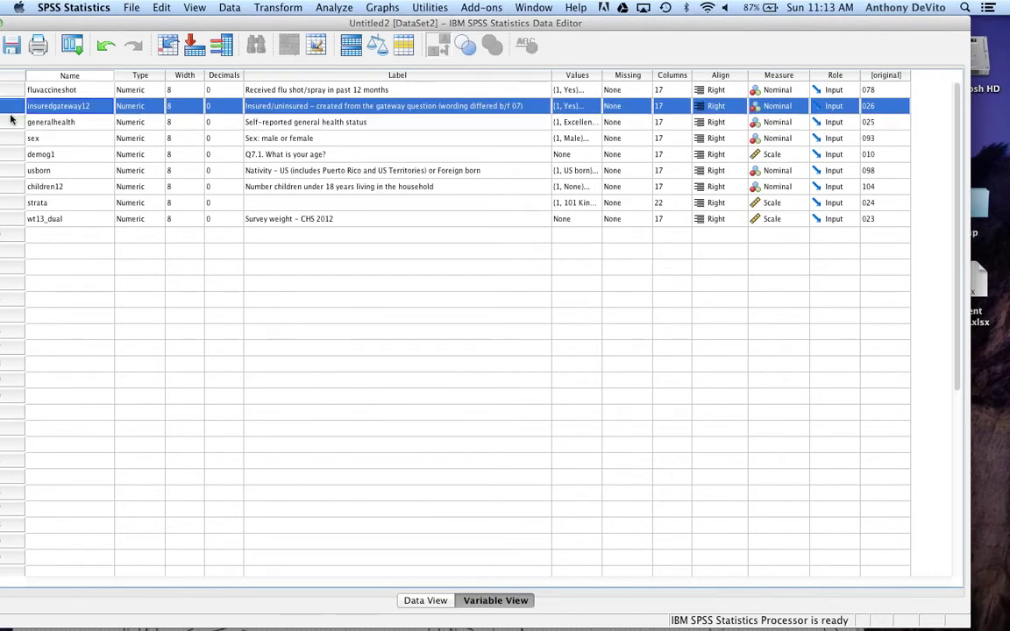
{"action": "left_click", "coordinate": [11, 122]}
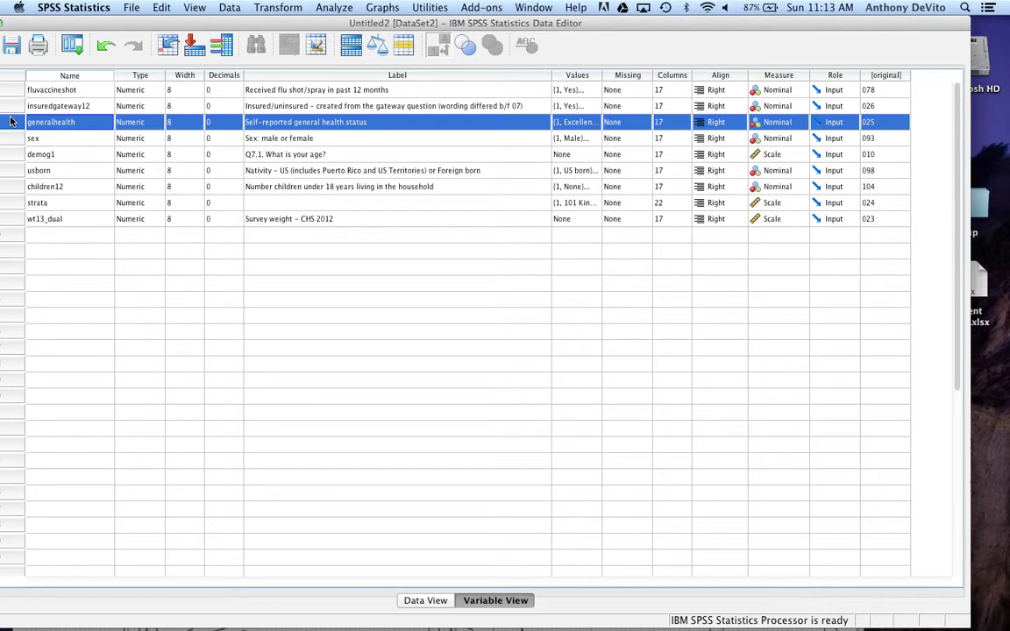
{"action": "left_click", "coordinate": [11, 106]}
{"action": "left_click", "coordinate": [13, 122]}
{"action": "left_click", "coordinate": [11, 106]}
{"action": "left_click", "coordinate": [11, 122]}
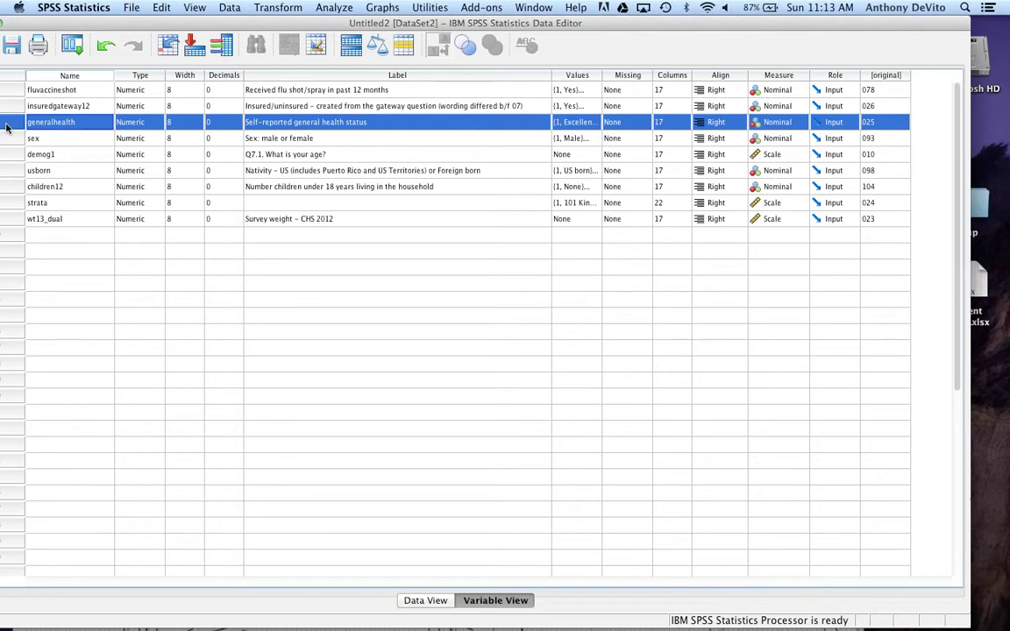
Look over the sex, demog1 and children12 variable definitions as further candidates for analysis.
{"action": "left_click", "coordinate": [12, 138]}
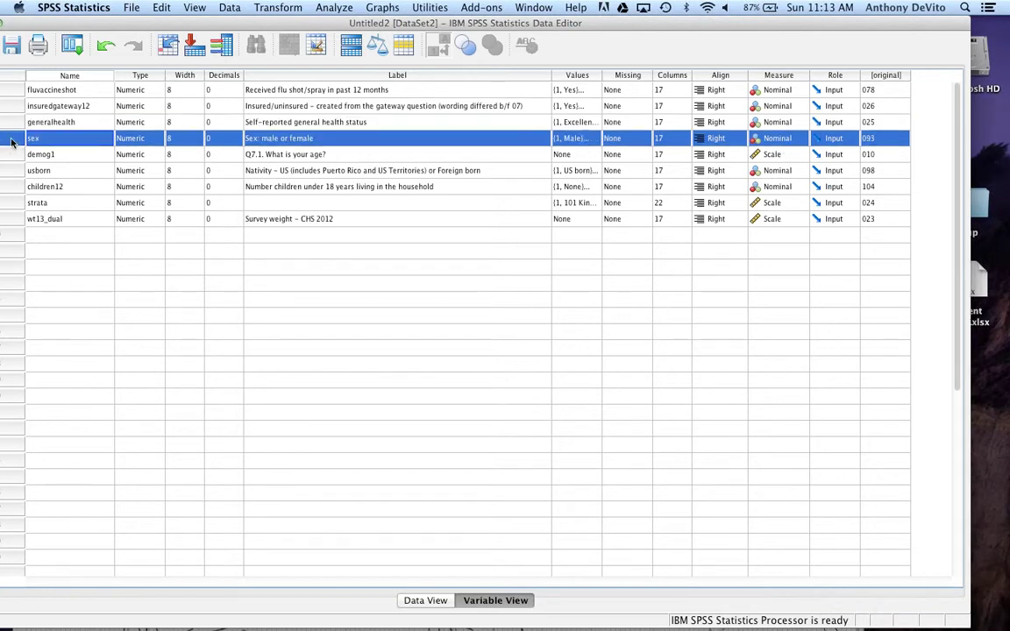
{"action": "left_click", "coordinate": [11, 154]}
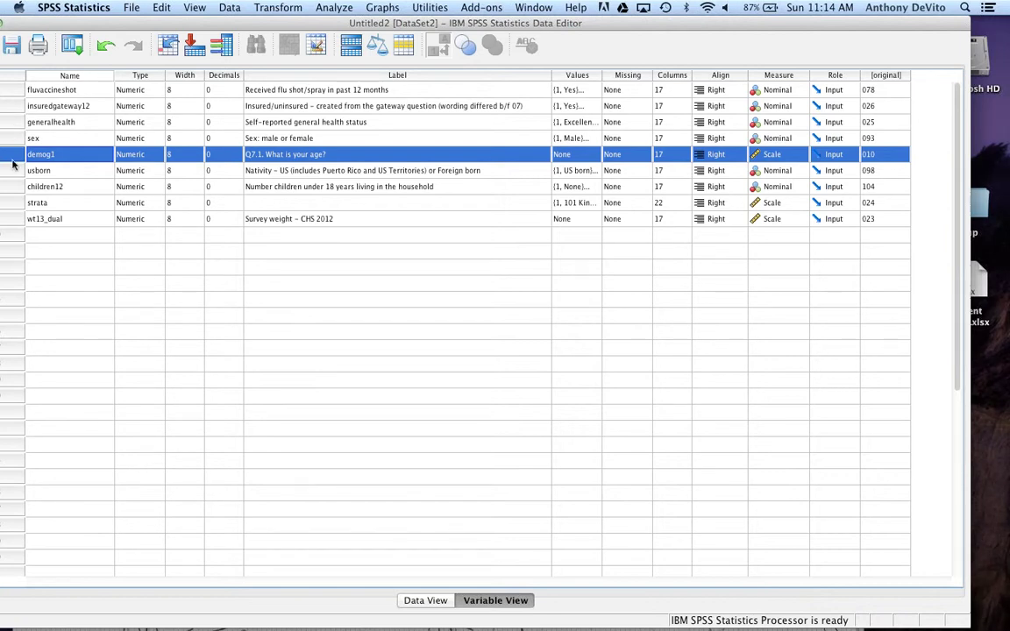
{"action": "left_click", "coordinate": [7, 186]}
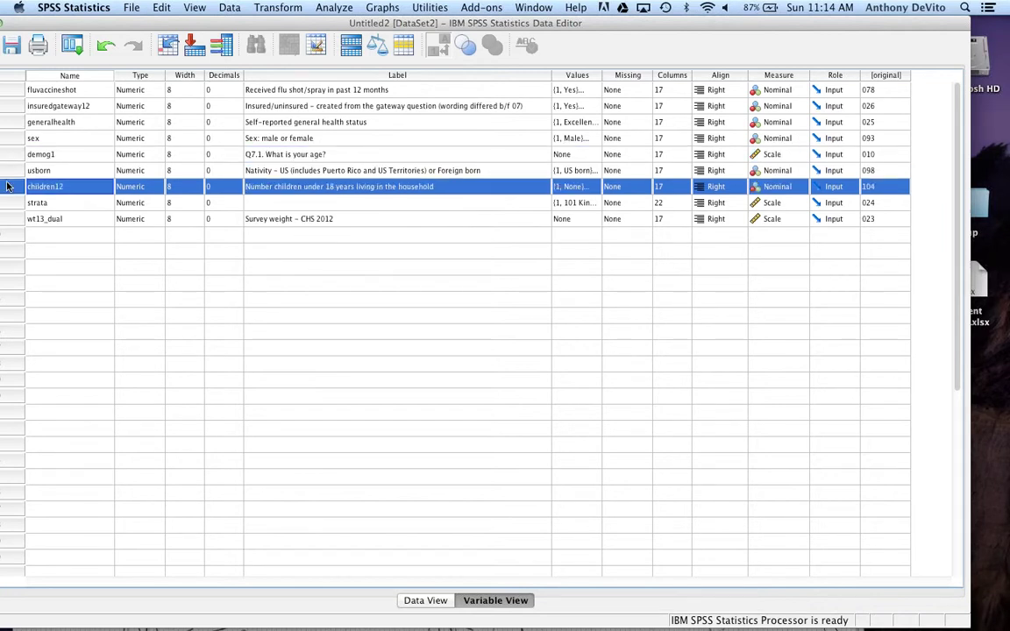
{"action": "left_click", "coordinate": [10, 153]}
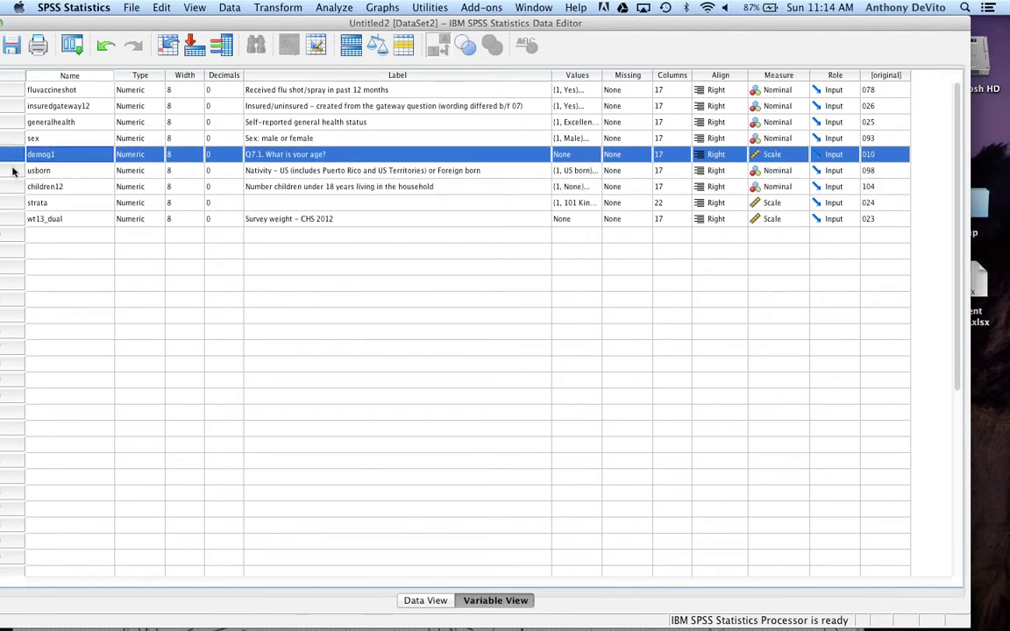
Compare the usborn and generalhealth variables by highlighting their definition rows alternately.
{"action": "left_click", "coordinate": [13, 171]}
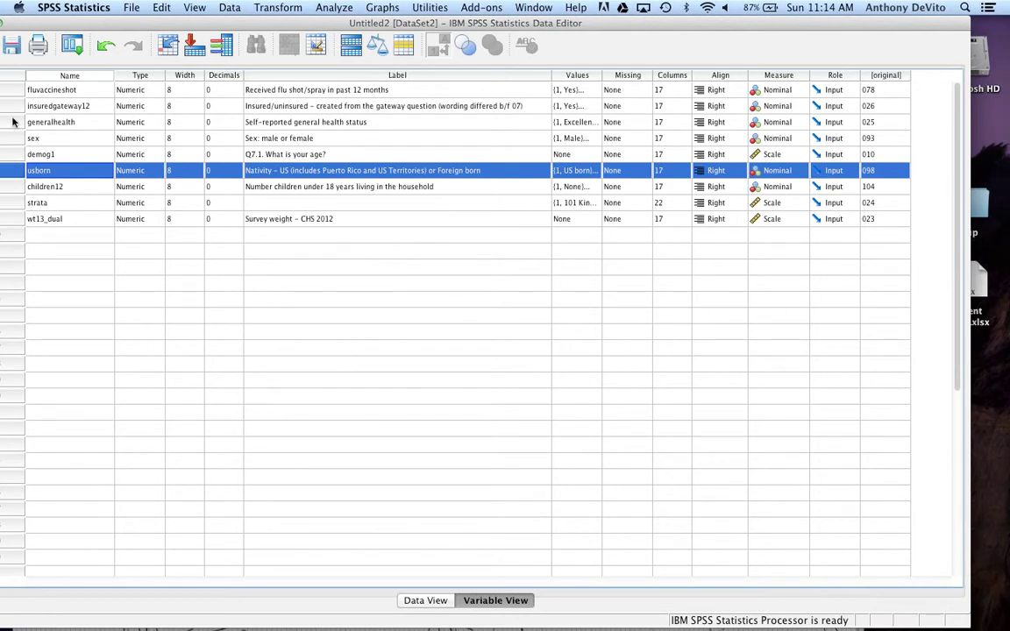
{"action": "left_click", "coordinate": [13, 122]}
{"action": "left_click", "coordinate": [12, 174]}
{"action": "left_click", "coordinate": [13, 121]}
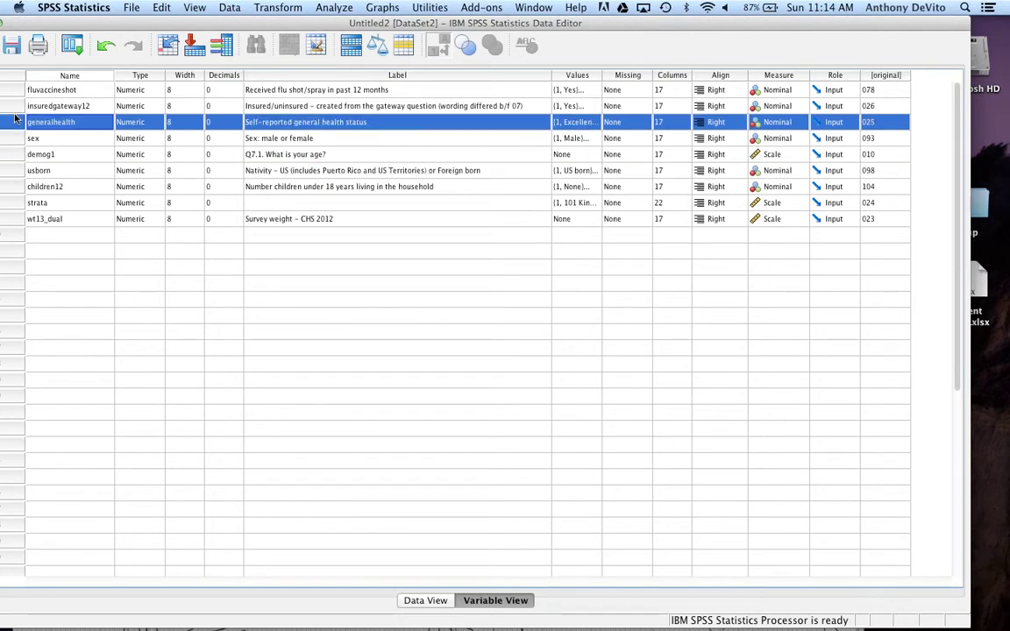
{"action": "left_click", "coordinate": [10, 172]}
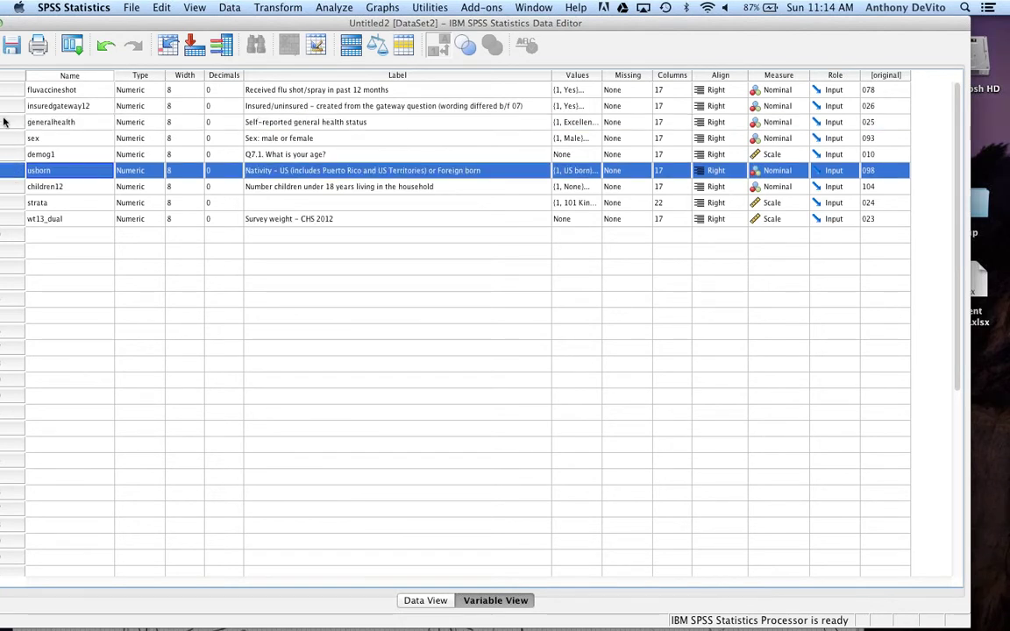
{"action": "left_click", "coordinate": [4, 122]}
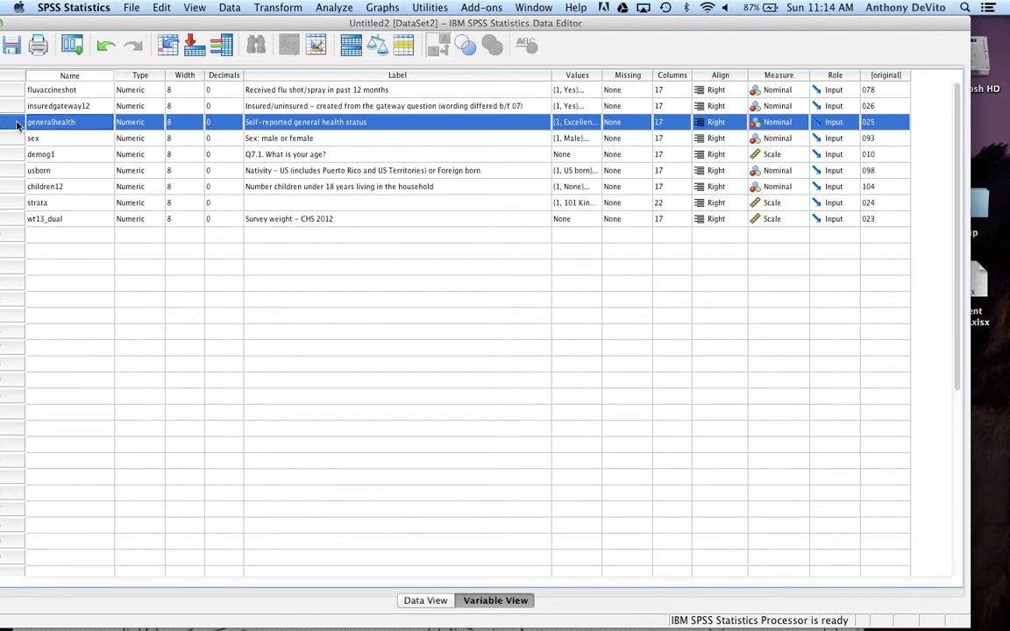
{"action": "left_click", "coordinate": [10, 171]}
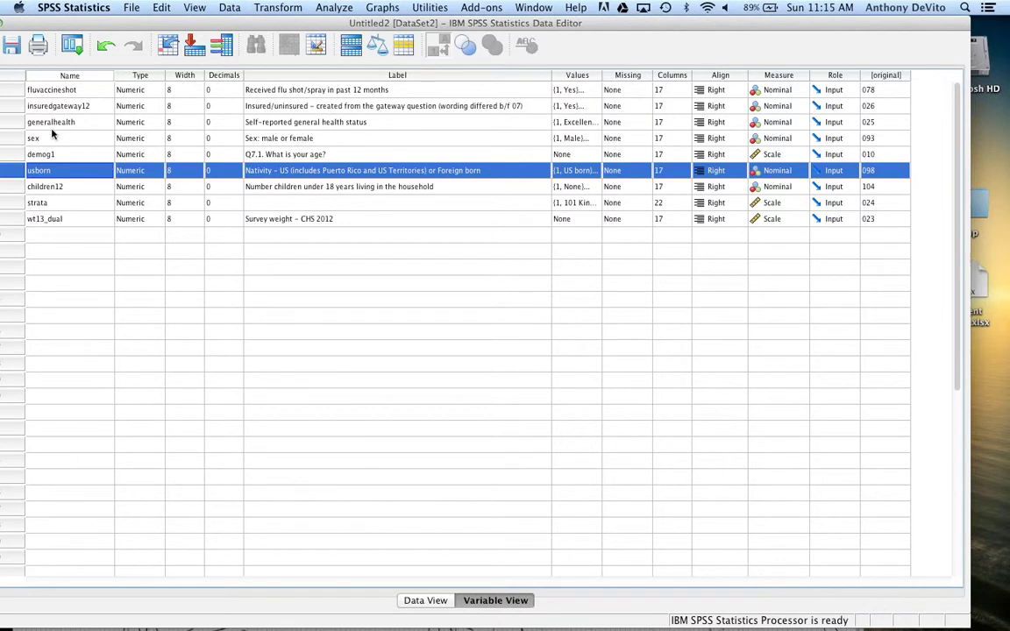
Compare the generalhealth and sex variables by highlighting their definition rows.
{"action": "left_click", "coordinate": [14, 123]}
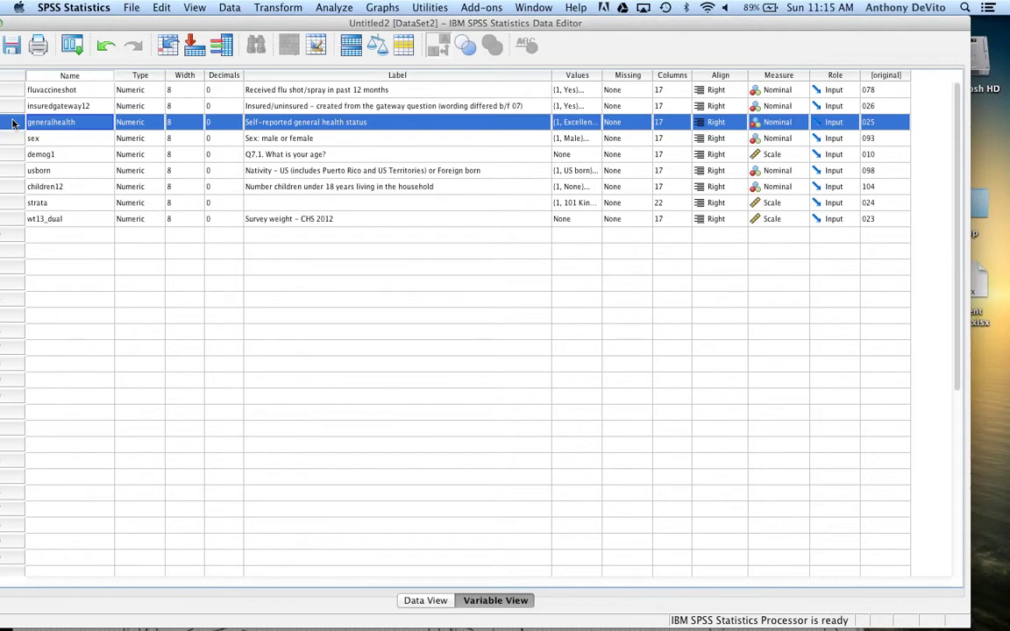
{"action": "left_click", "coordinate": [14, 138]}
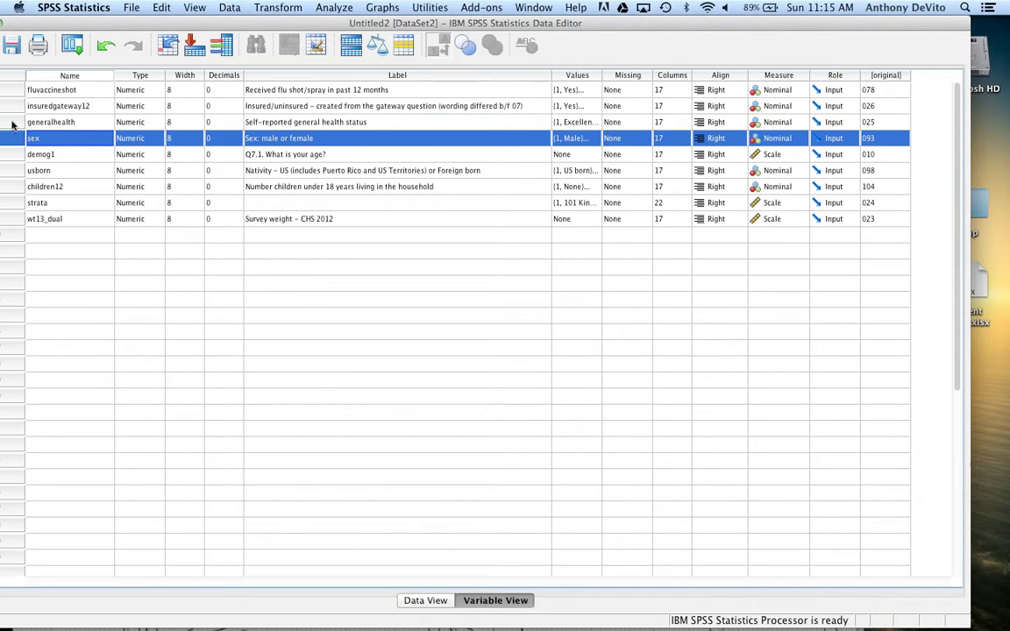
{"action": "left_click", "coordinate": [13, 122]}
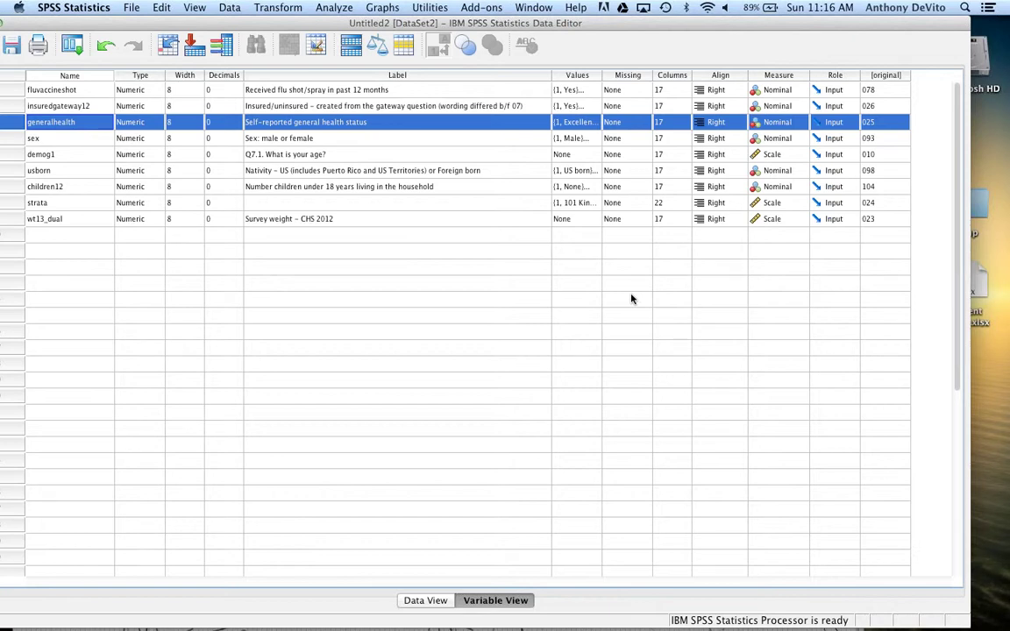
Reposition the data editor window so the whole variable table, including its row numbers, is in view.
{"action": "scroll", "coordinate": [631, 299], "scroll_direction": "down", "scroll_amount": 2}
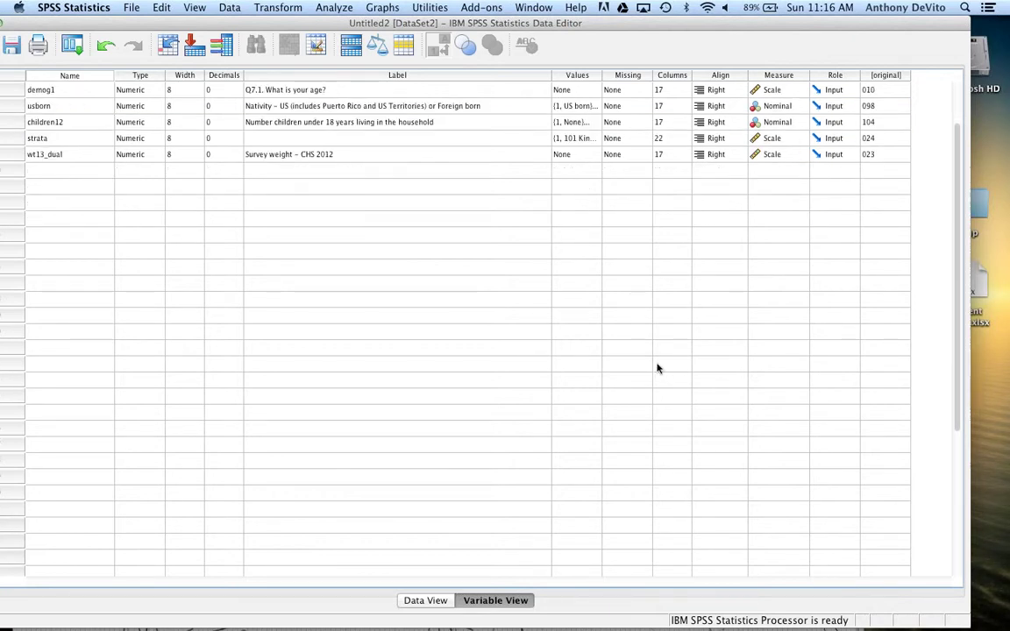
{"action": "scroll", "coordinate": [657, 368], "scroll_direction": "up", "scroll_amount": 2}
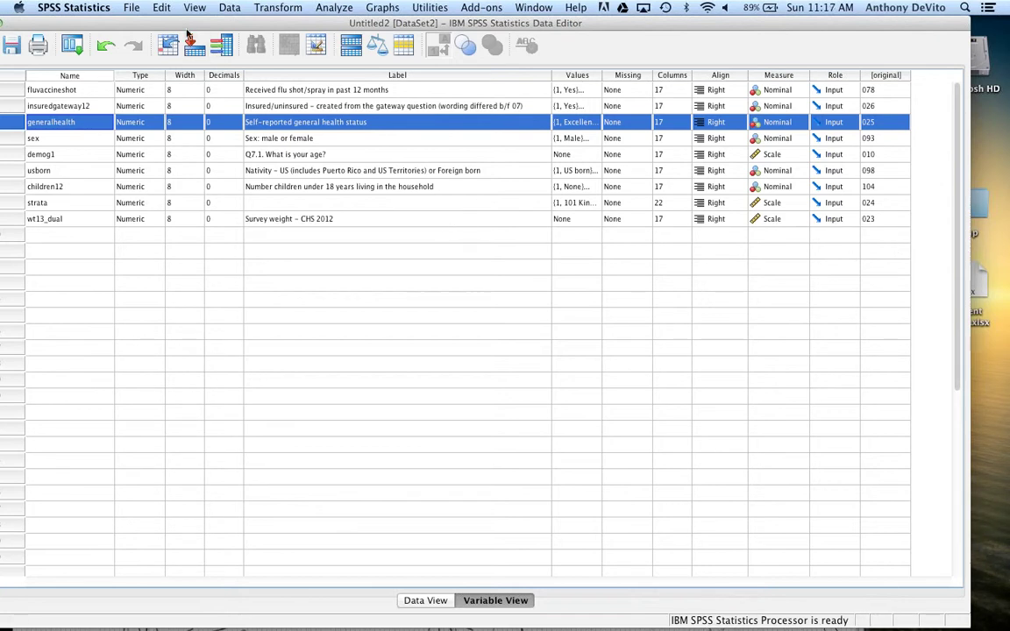
{"action": "left_click_drag", "start_coordinate": [184, 26], "coordinate": [225, 27]}
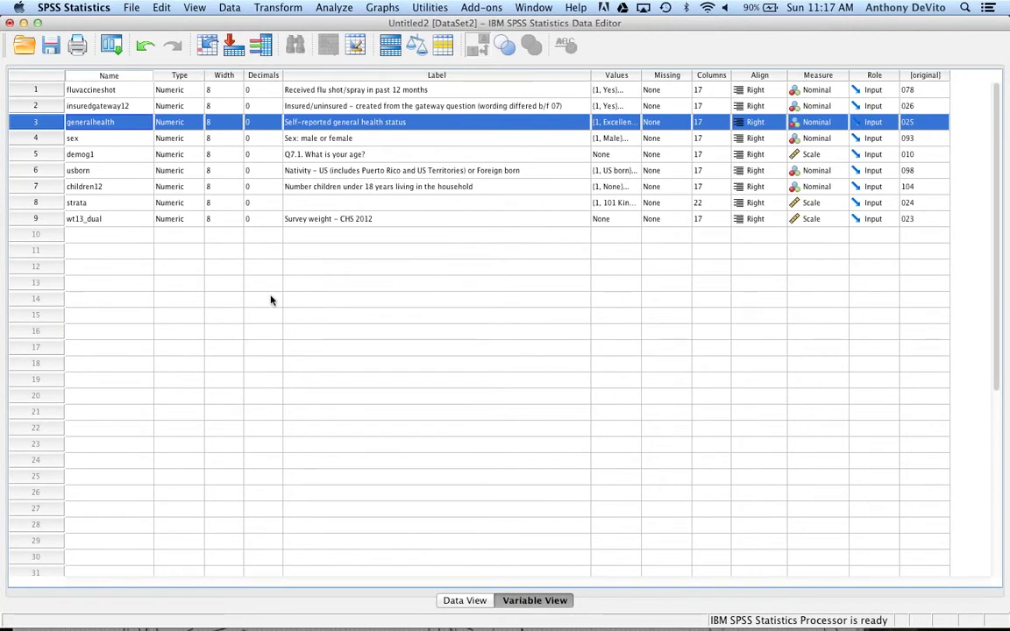
{"action": "scroll", "coordinate": [271, 298], "scroll_direction": "down", "scroll_amount": 5}
{"action": "scroll", "coordinate": [271, 298], "scroll_direction": "up", "scroll_amount": 3}
{"action": "scroll", "coordinate": [271, 301], "scroll_direction": "up", "scroll_amount": 3}
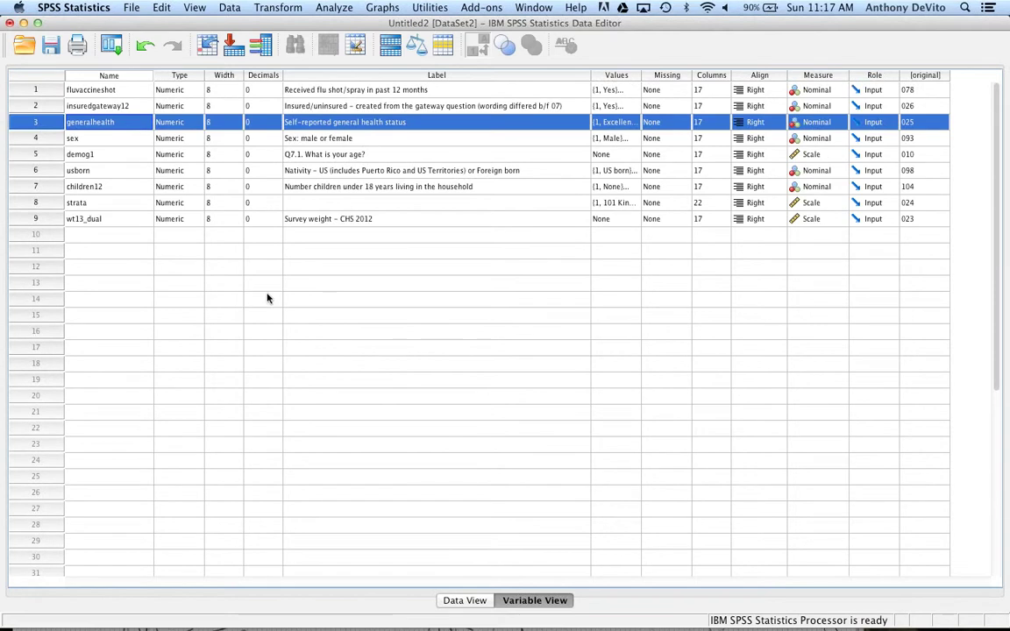
{"action": "left_click", "coordinate": [140, 166]}
{"action": "left_click", "coordinate": [172, 235]}
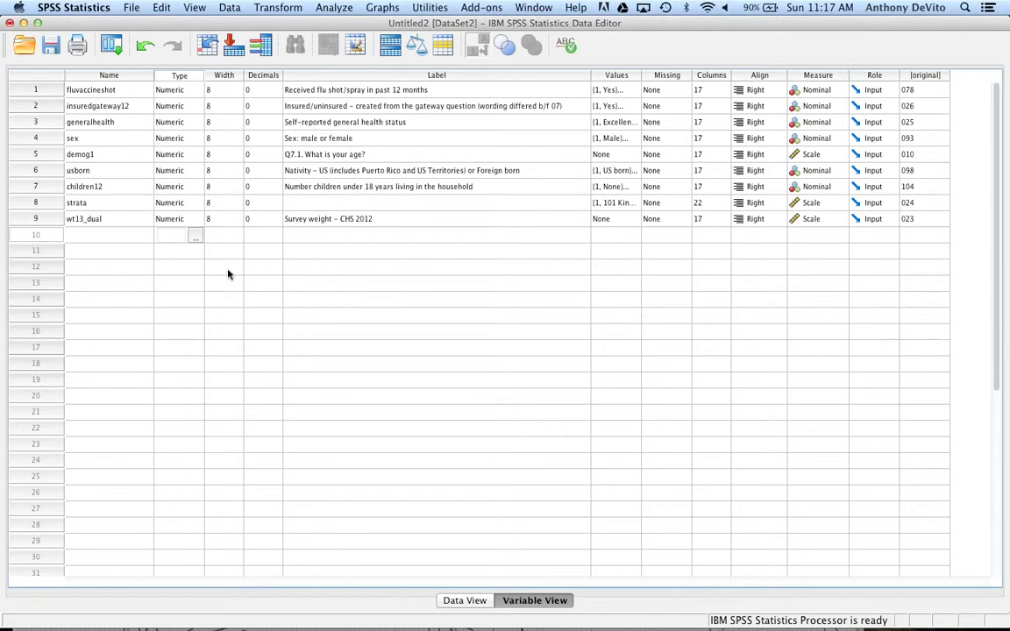
{"action": "left_click", "coordinate": [580, 300]}
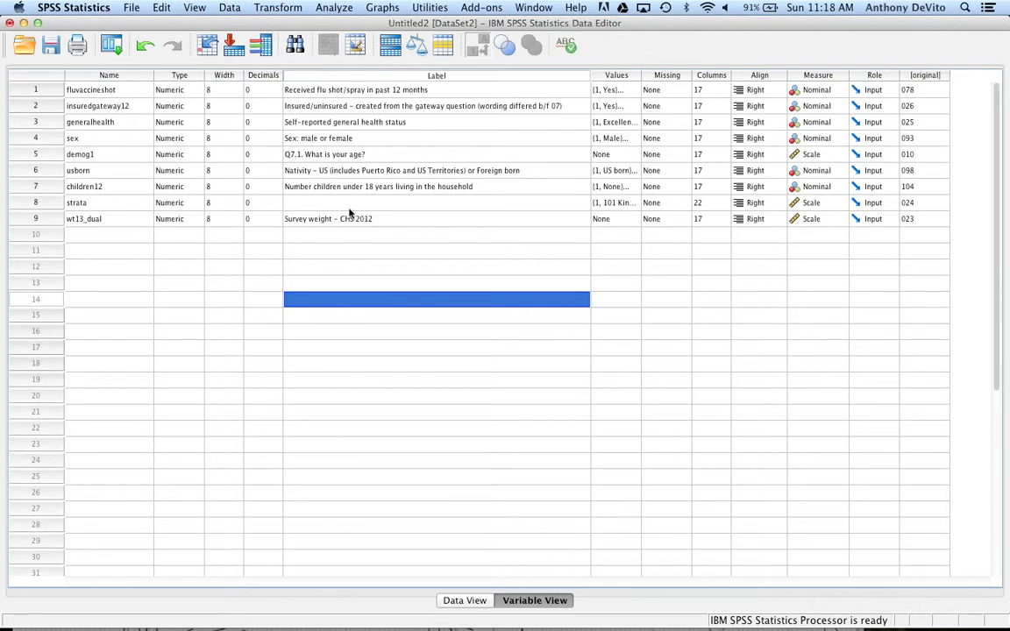
Examine the cell display, statistics and table format options of the Crosstabs procedure and close it without running.
{"action": "left_click", "coordinate": [277, 7]}
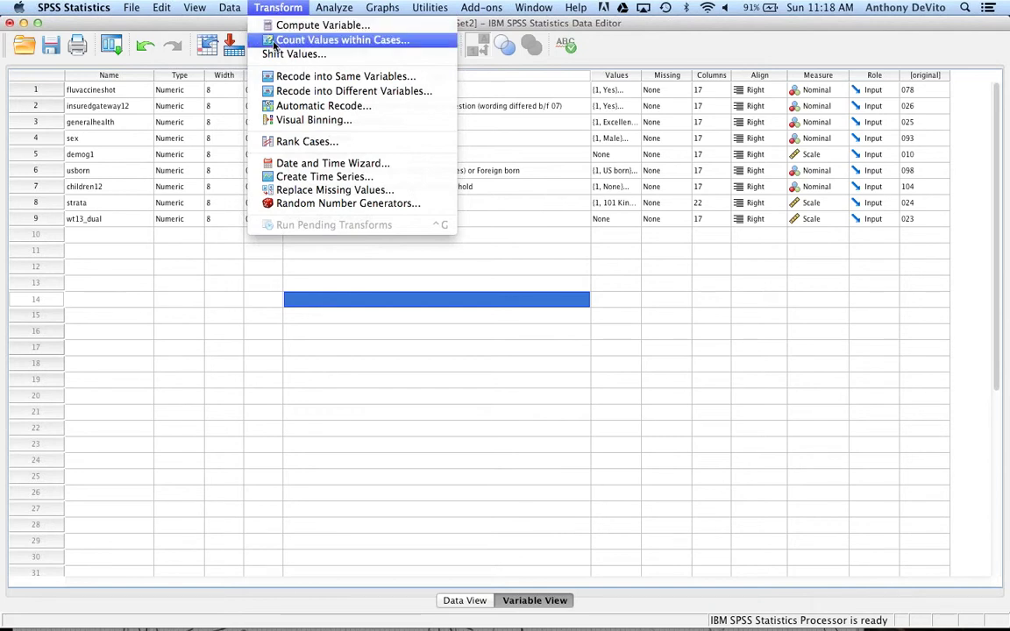
{"action": "mouse_move", "coordinate": [382, 7]}
{"action": "mouse_move", "coordinate": [343, 7]}
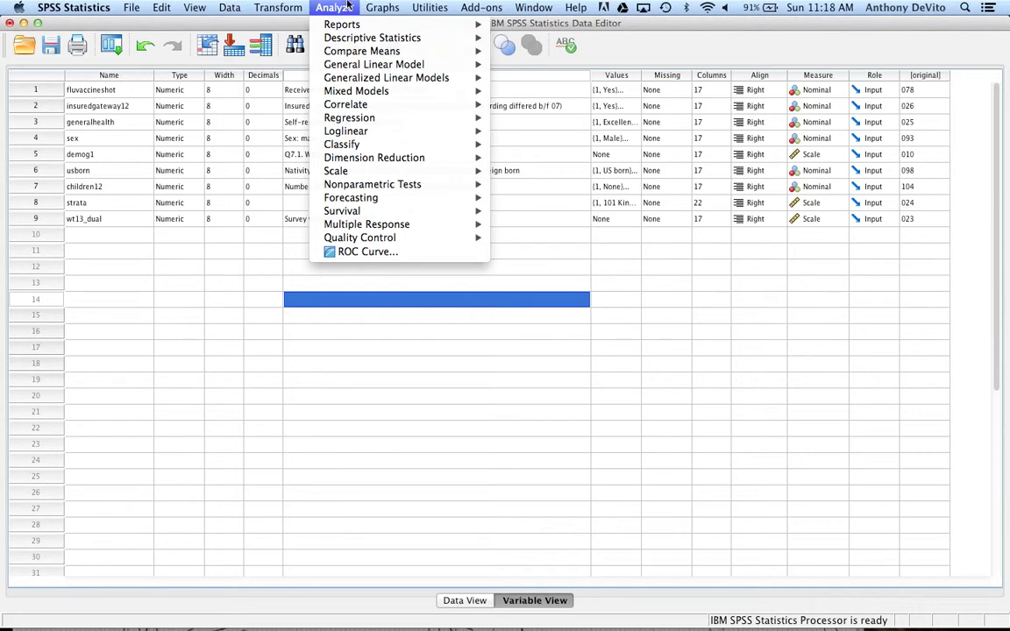
{"action": "mouse_move", "coordinate": [345, 41]}
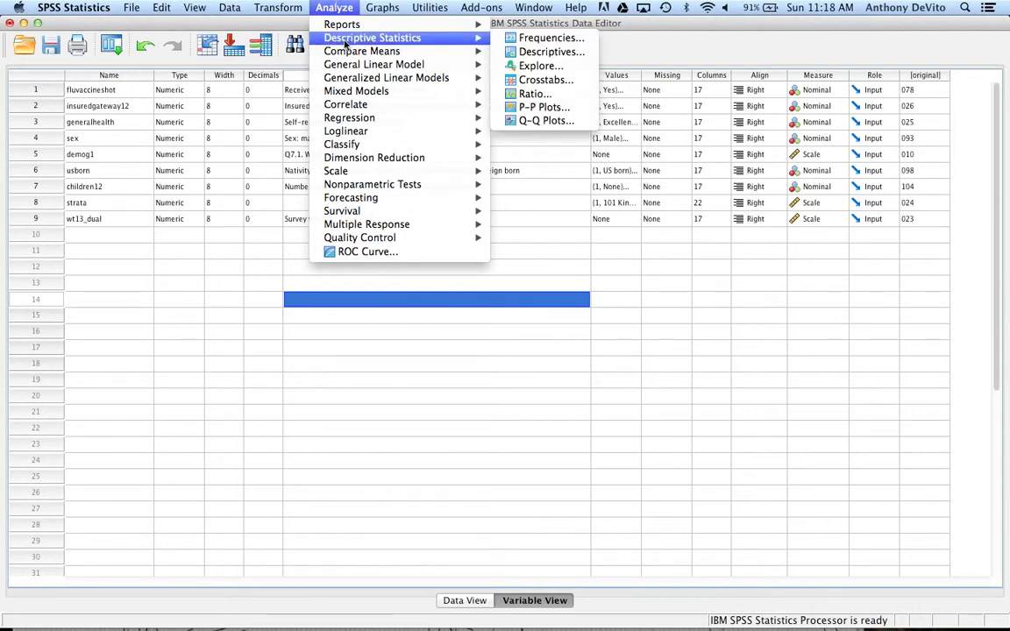
{"action": "left_click", "coordinate": [536, 80]}
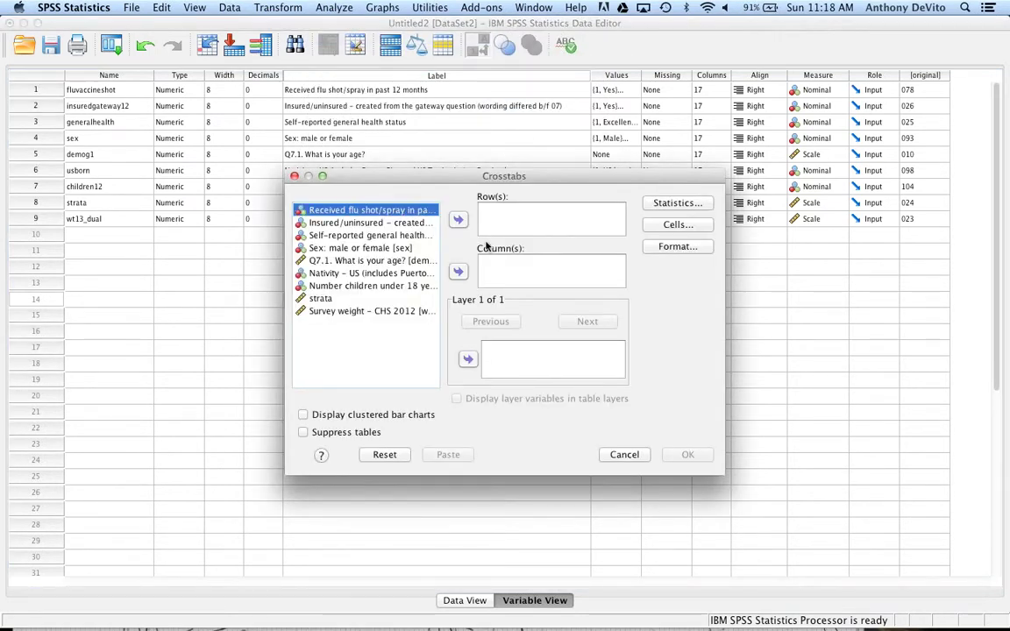
{"action": "left_click", "coordinate": [675, 226]}
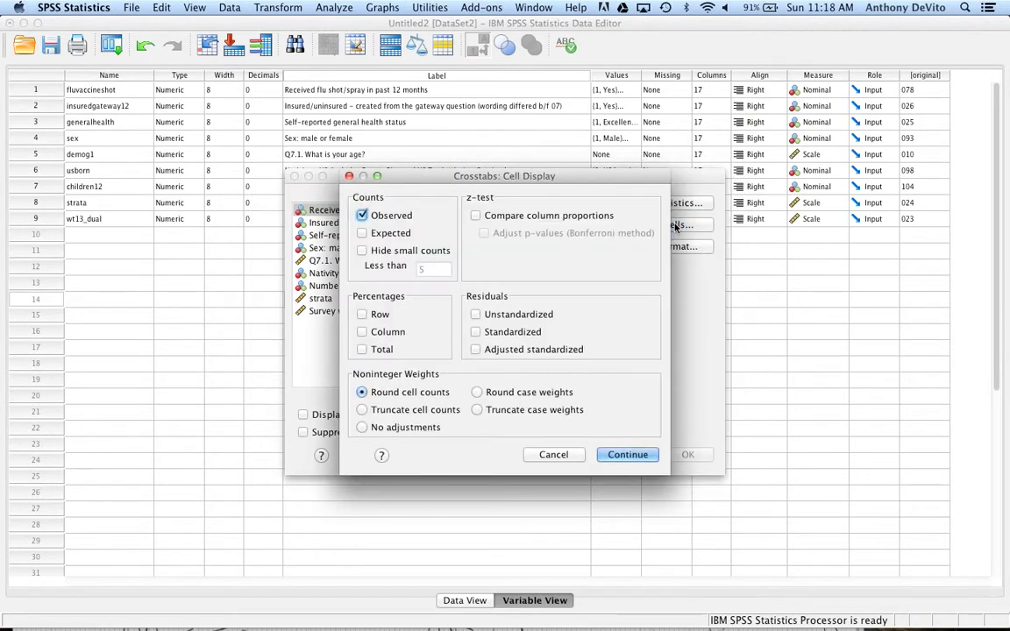
{"action": "left_click", "coordinate": [555, 456]}
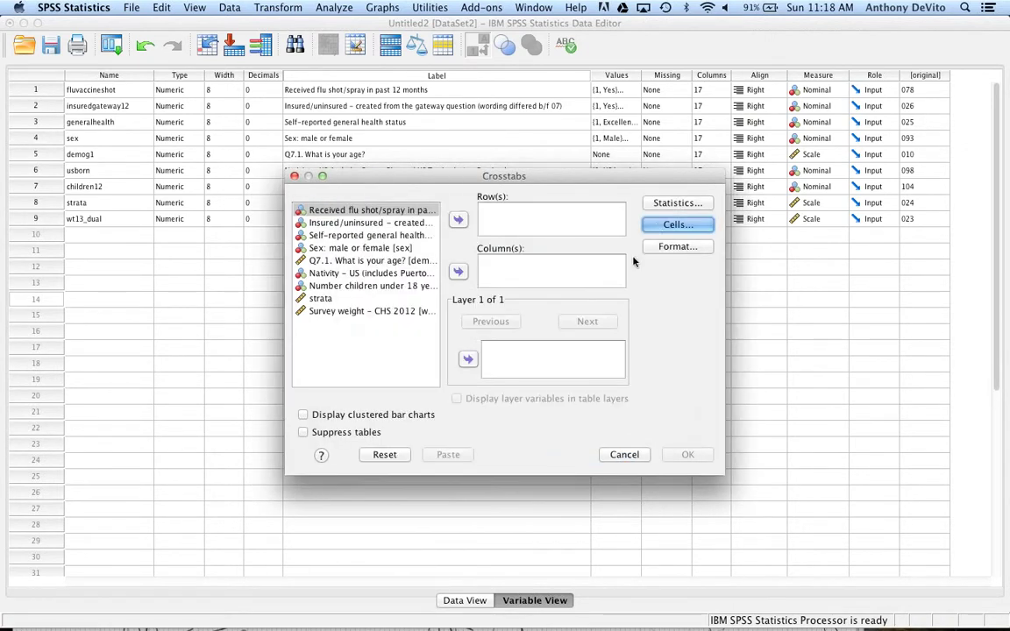
{"action": "left_click", "coordinate": [665, 204]}
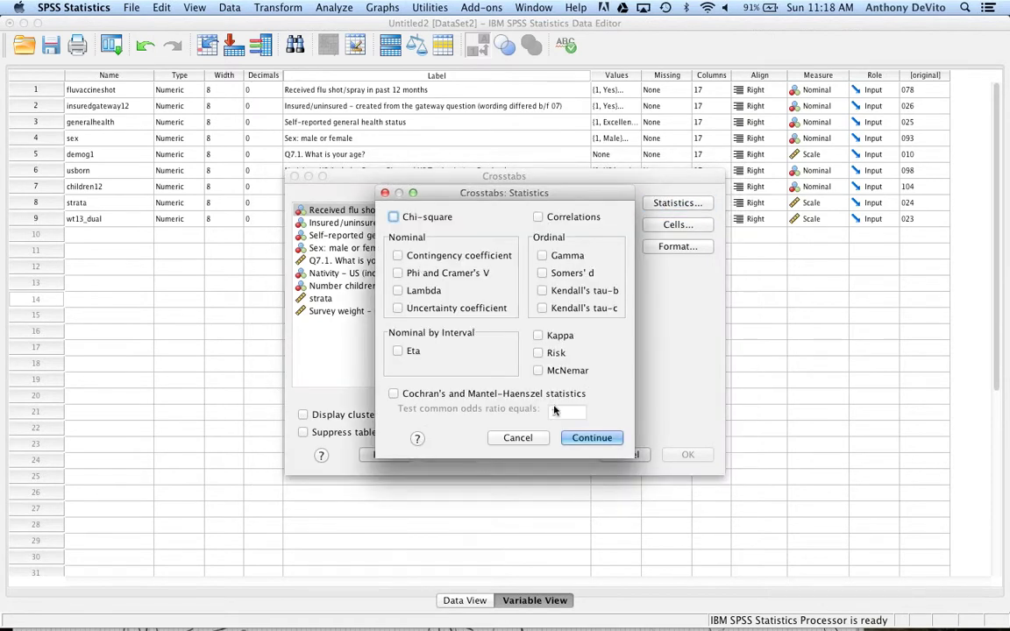
{"action": "left_click", "coordinate": [523, 374]}
{"action": "left_click", "coordinate": [677, 246]}
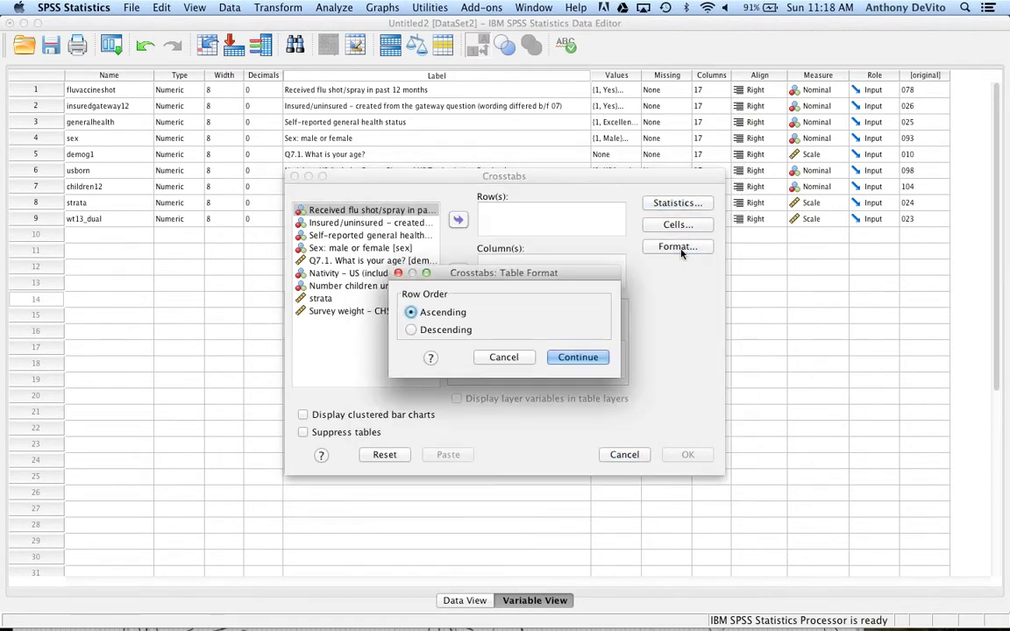
{"action": "left_click", "coordinate": [511, 360]}
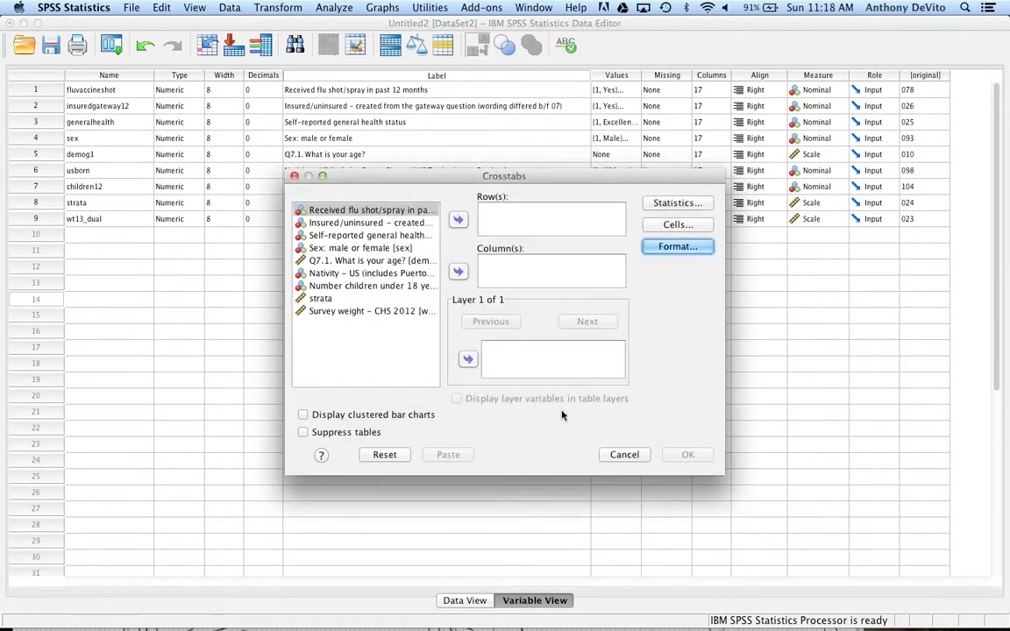
{"action": "left_click", "coordinate": [624, 455]}
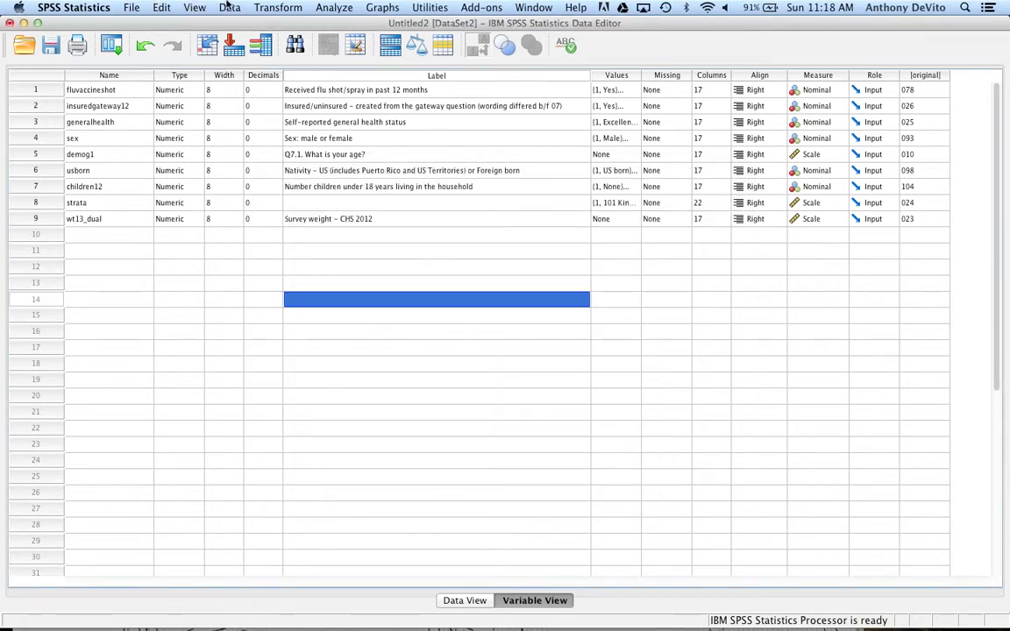
Start a Recode into Different Variables with the self-reported general health status variable (generalhealth) as the input variable.
{"action": "left_click", "coordinate": [263, 7]}
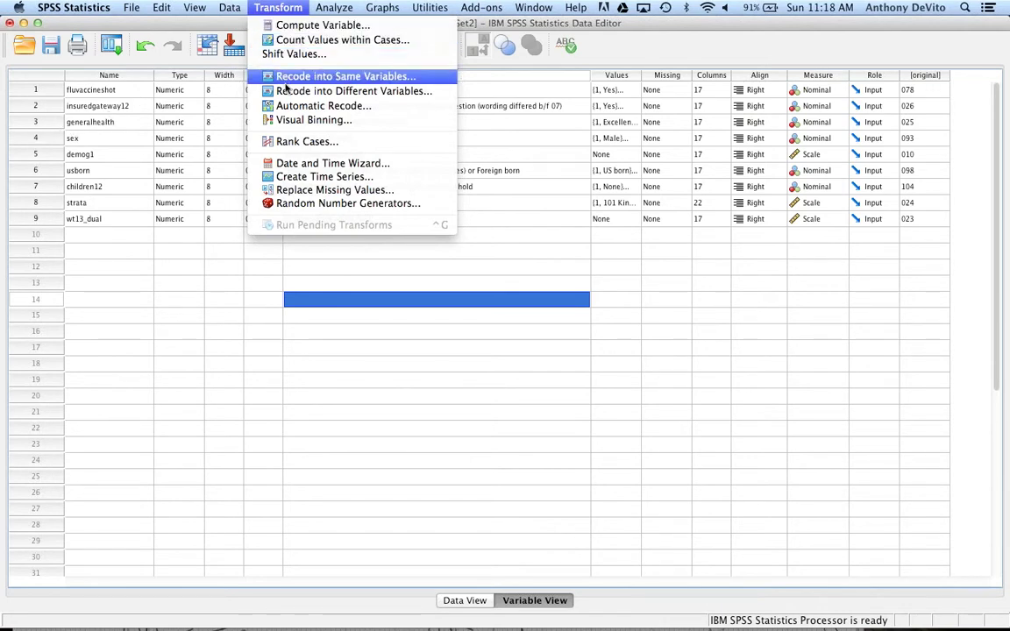
{"action": "left_click", "coordinate": [288, 91]}
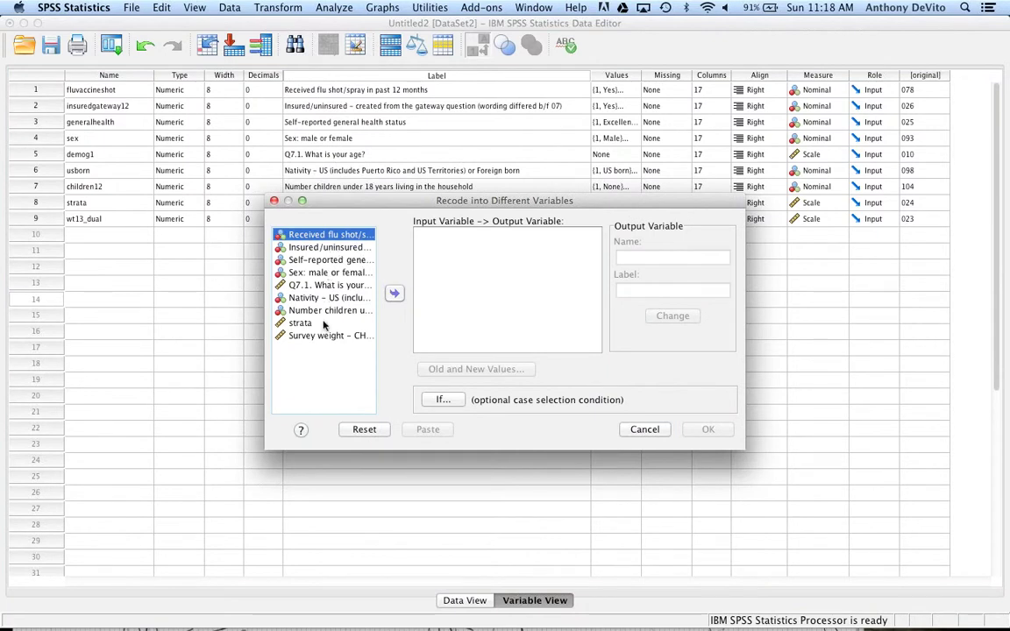
{"action": "left_click", "coordinate": [307, 286]}
{"action": "left_click", "coordinate": [320, 260]}
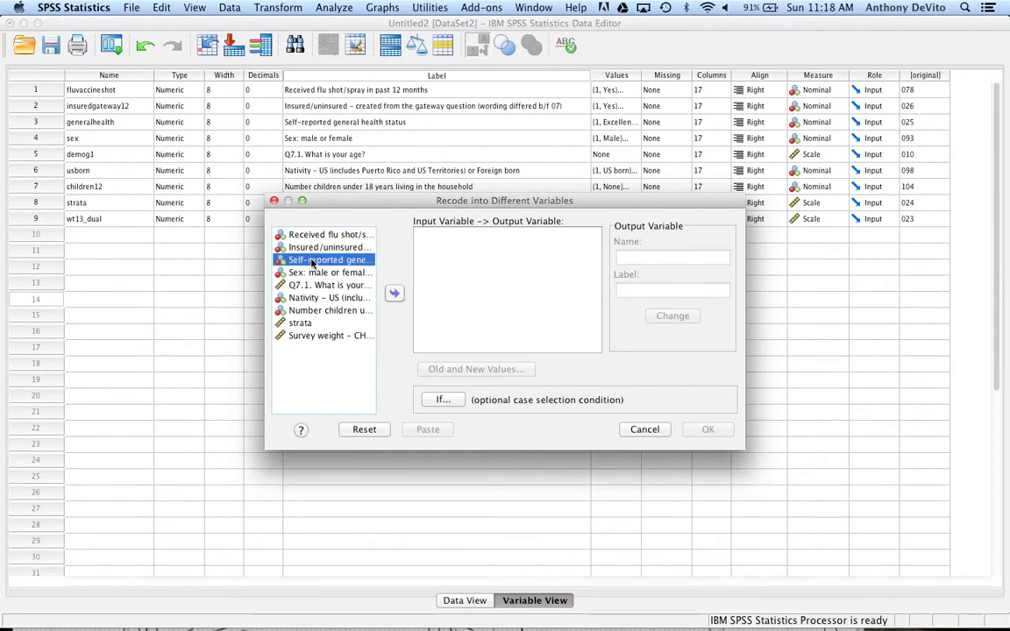
{"action": "left_click", "coordinate": [392, 293]}
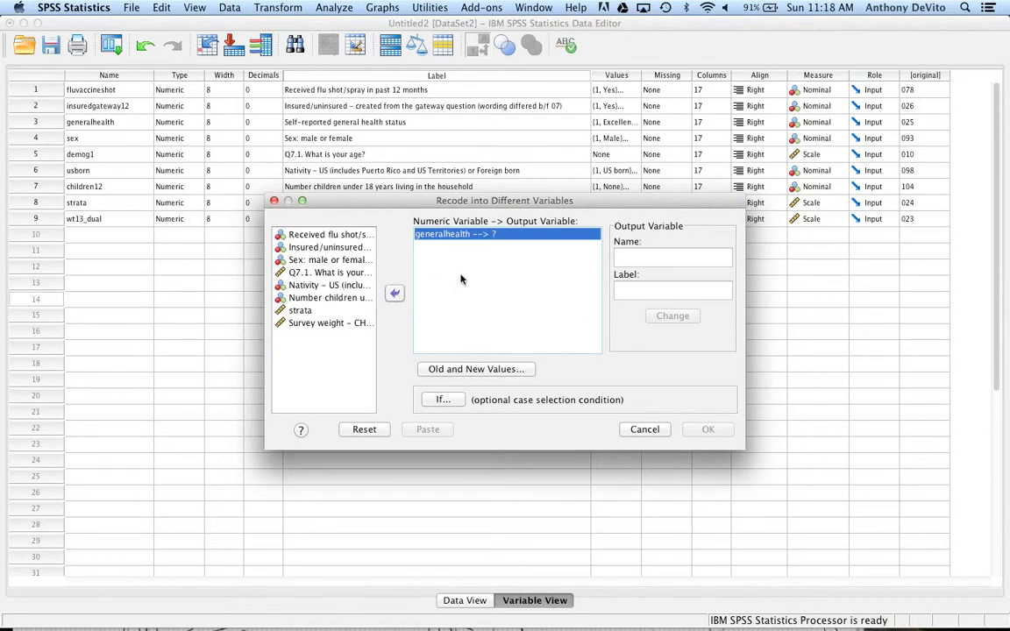
Name the recode's output variable GenHealthReduced and give it the label Two Categories.
{"action": "left_click", "coordinate": [644, 255]}
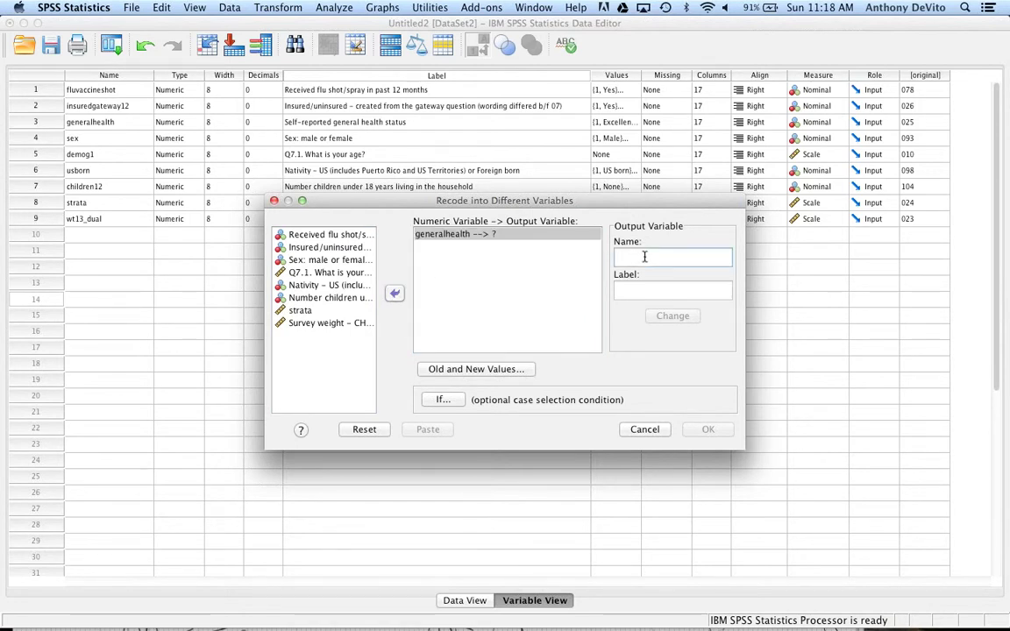
{"action": "type", "text": "Gen"}
{"action": "key", "text": "BackSpace"}
{"action": "type", "text": "nHealth"}
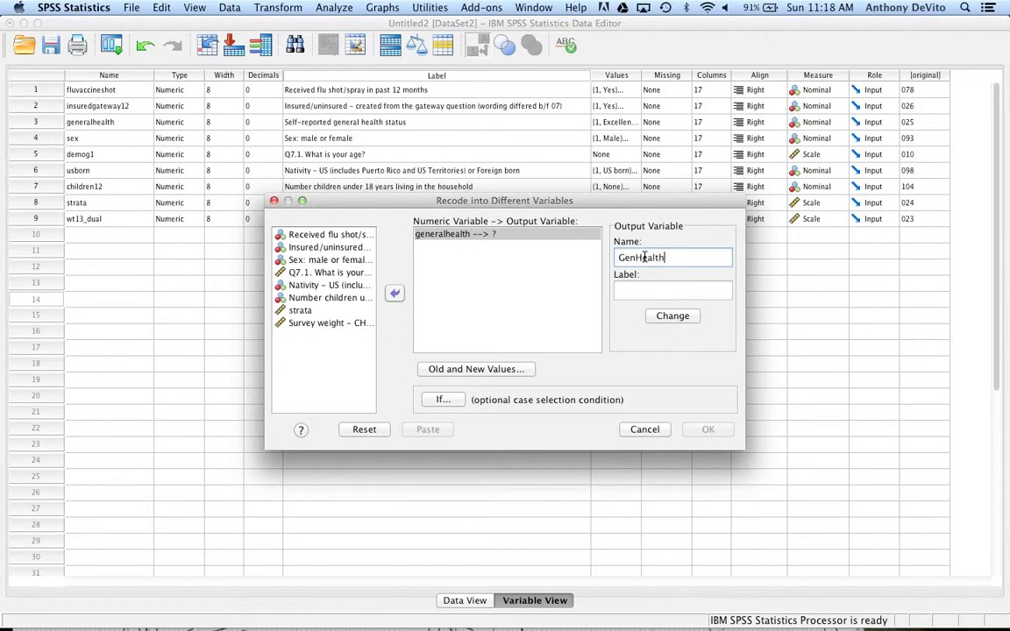
{"action": "type", "text": "Reduced"}
{"action": "left_click", "coordinate": [635, 292]}
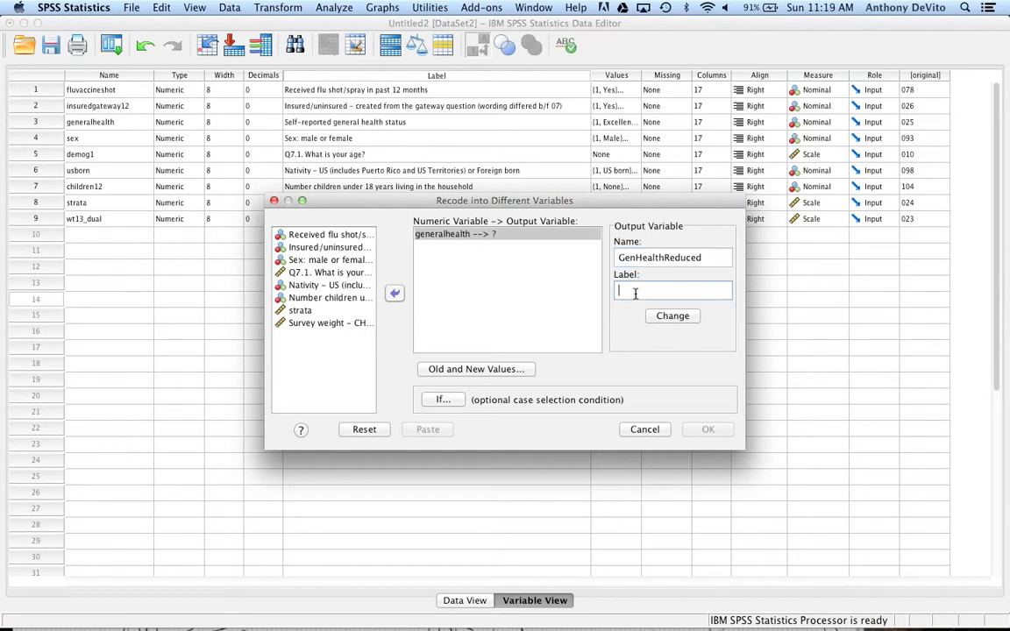
{"action": "type", "text": "Two Cate"}
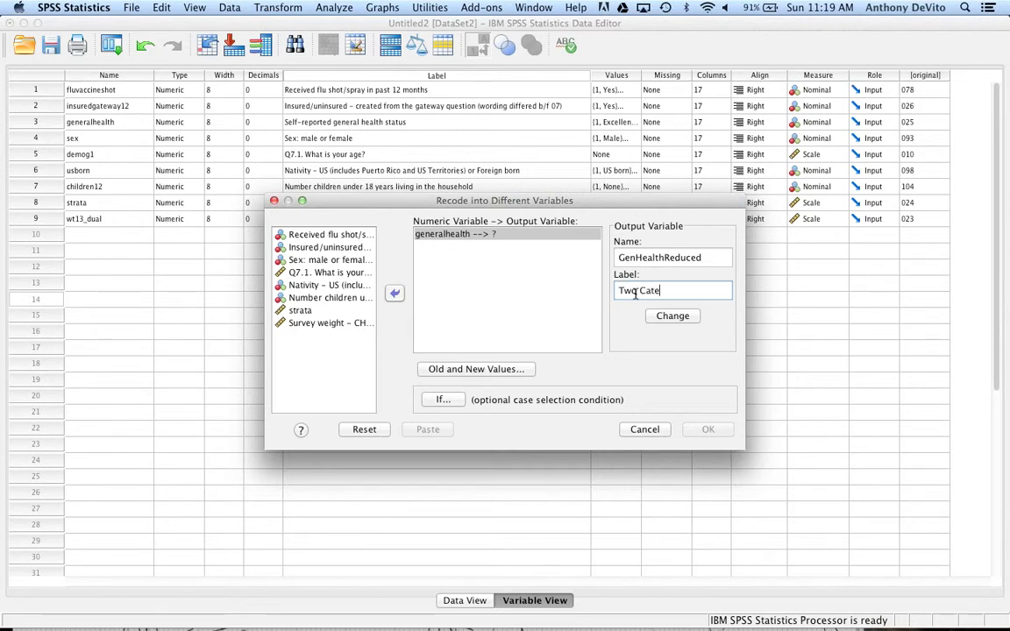
{"action": "type", "text": "gories"}
{"action": "left_click", "coordinate": [491, 285]}
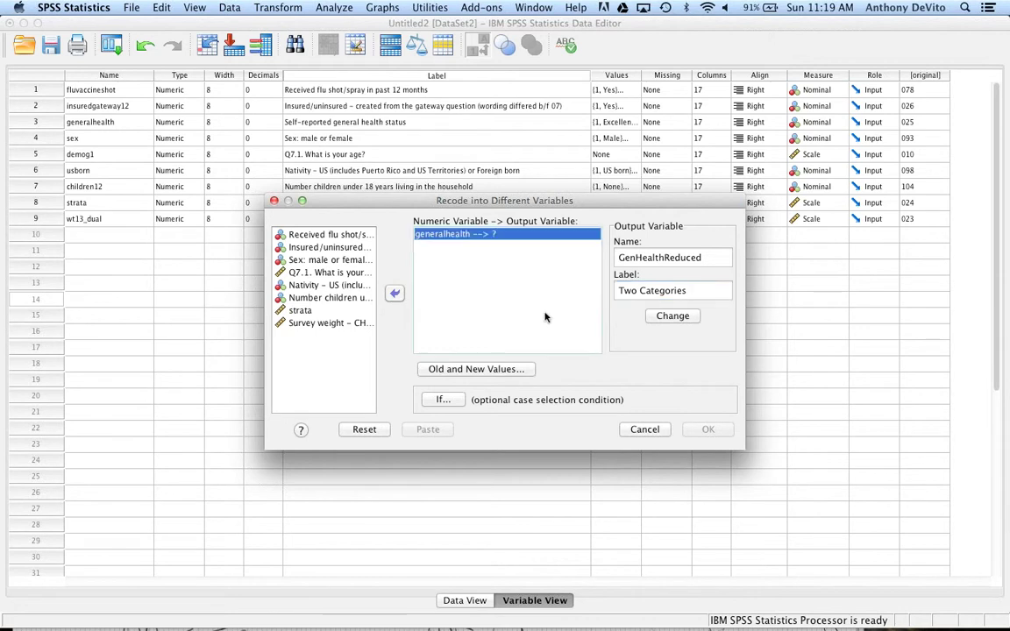
Define the recode mappings so that old value 1 becomes 1 and old value 5 becomes 2.
{"action": "left_click", "coordinate": [485, 369]}
{"action": "left_click", "coordinate": [279, 227]}
{"action": "type", "text": "1"}
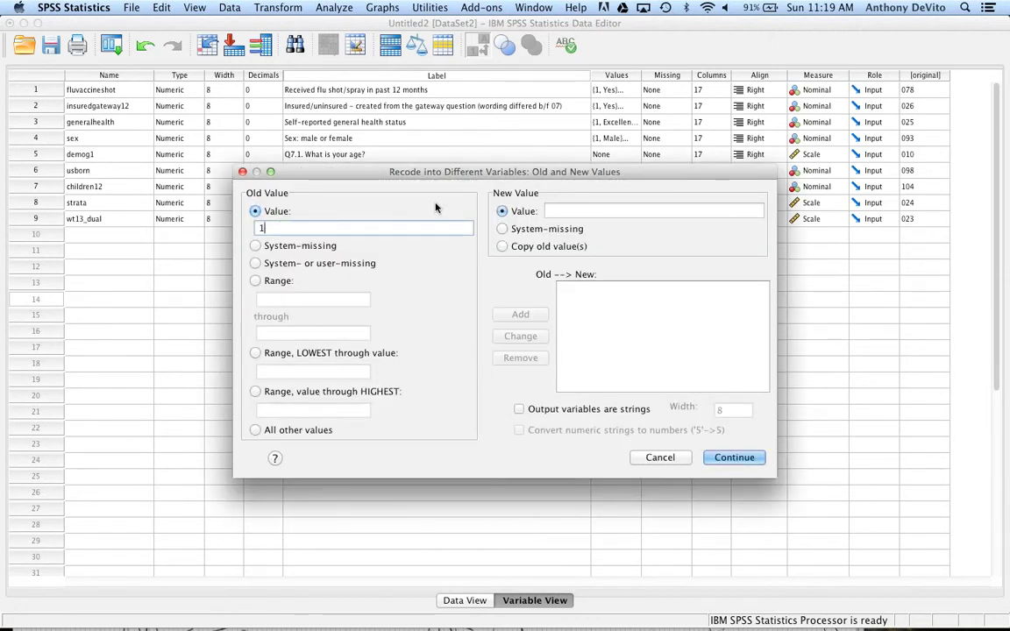
{"action": "left_click", "coordinate": [574, 211]}
{"action": "type", "text": "1"}
{"action": "left_click", "coordinate": [520, 314]}
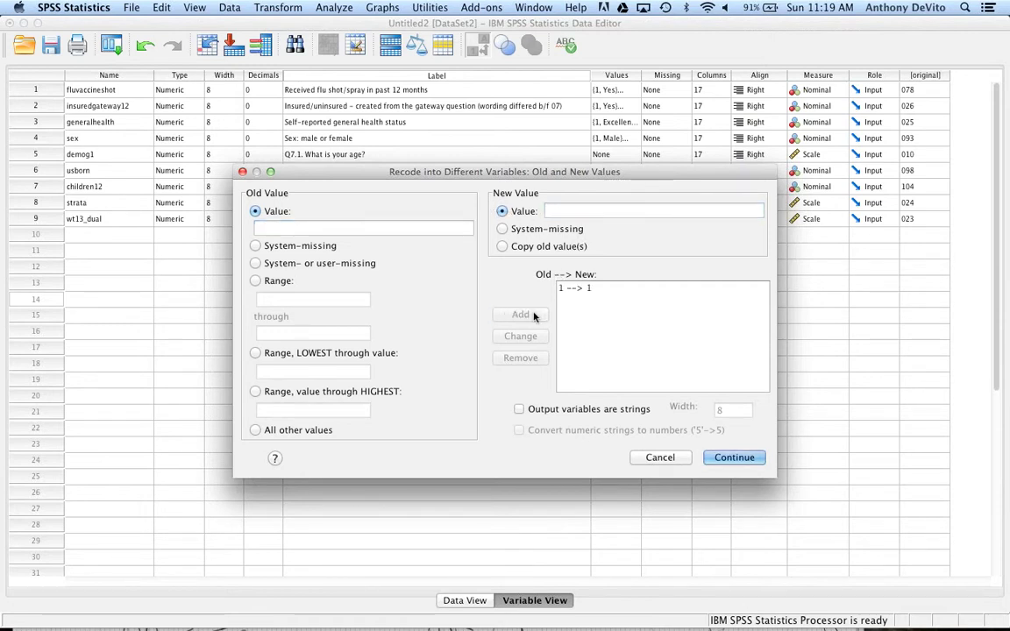
{"action": "left_click", "coordinate": [309, 228]}
{"action": "type", "text": "5"}
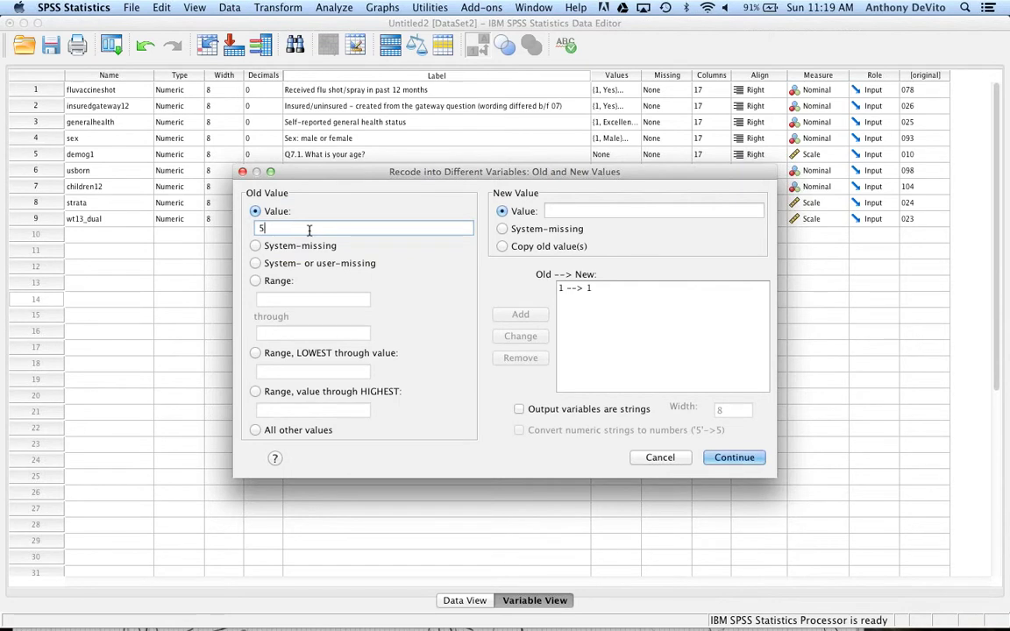
{"action": "left_click", "coordinate": [547, 211]}
{"action": "type", "text": "2"}
{"action": "left_click", "coordinate": [520, 314]}
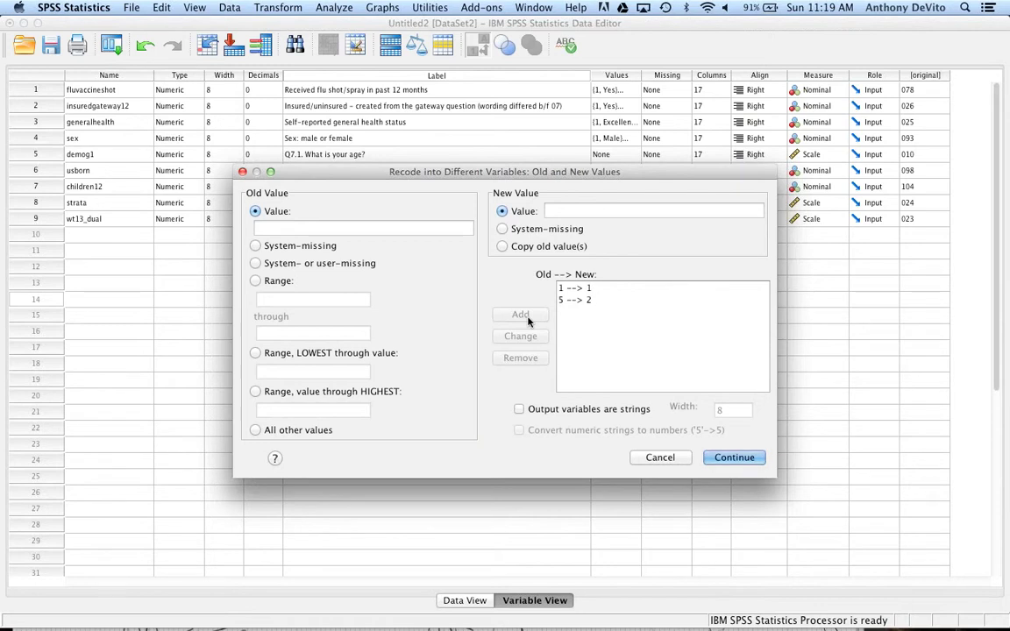
{"action": "left_click", "coordinate": [723, 461]}
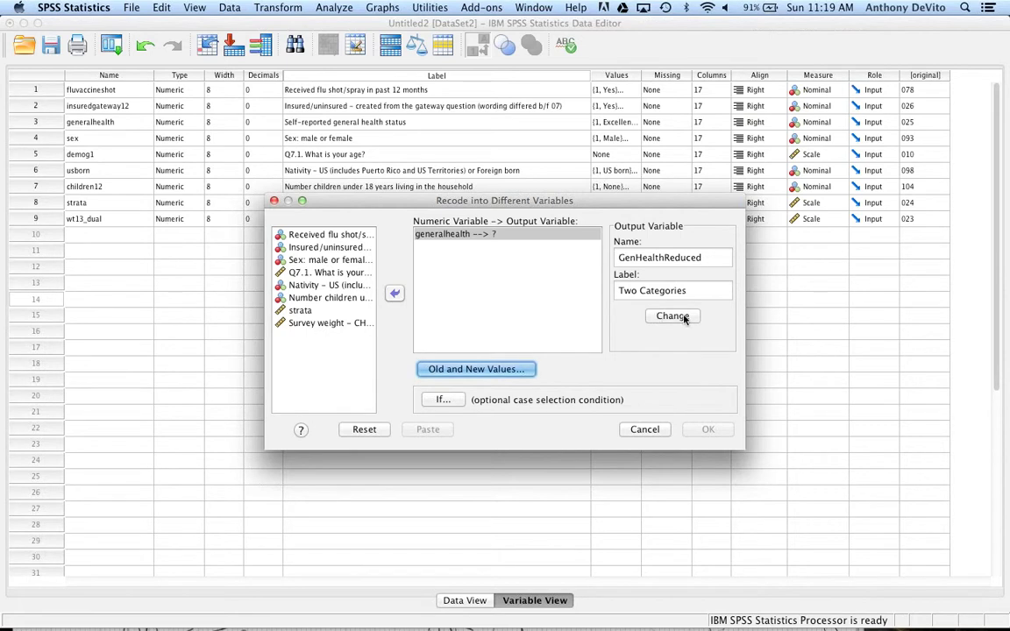
Assign GenHealthReduced as the output for generalhealth, review the value mappings and run the recode.
{"action": "left_click", "coordinate": [675, 317]}
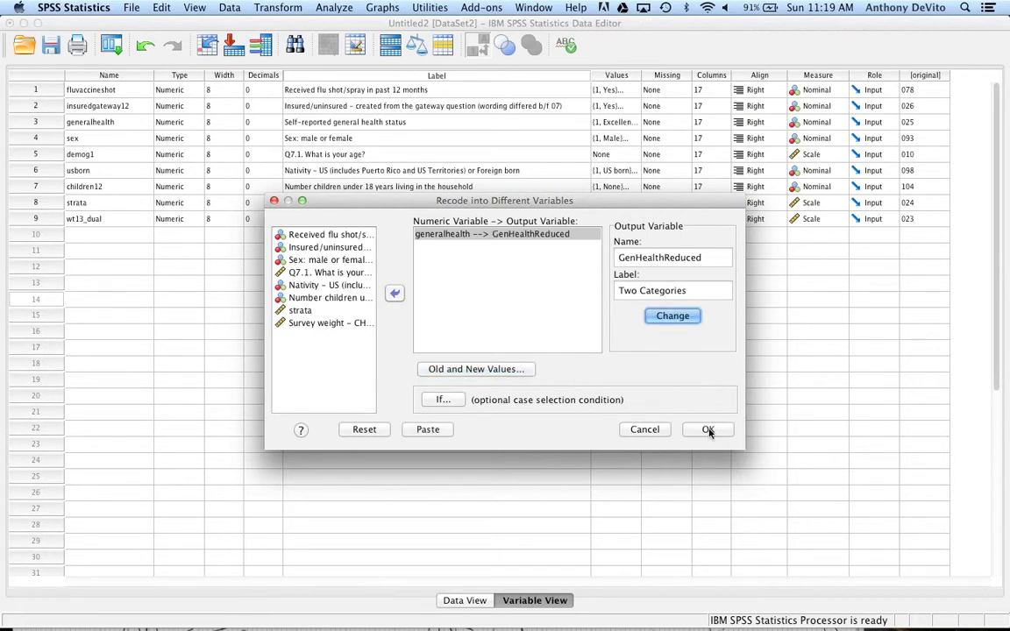
{"action": "left_click", "coordinate": [518, 372]}
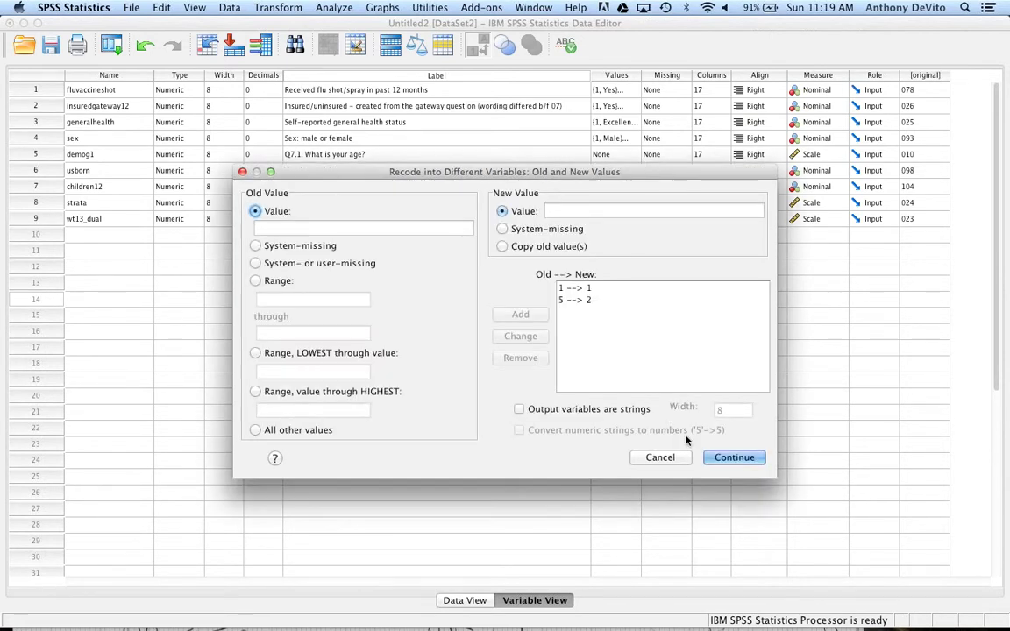
{"action": "left_click", "coordinate": [727, 457]}
{"action": "left_click", "coordinate": [711, 429]}
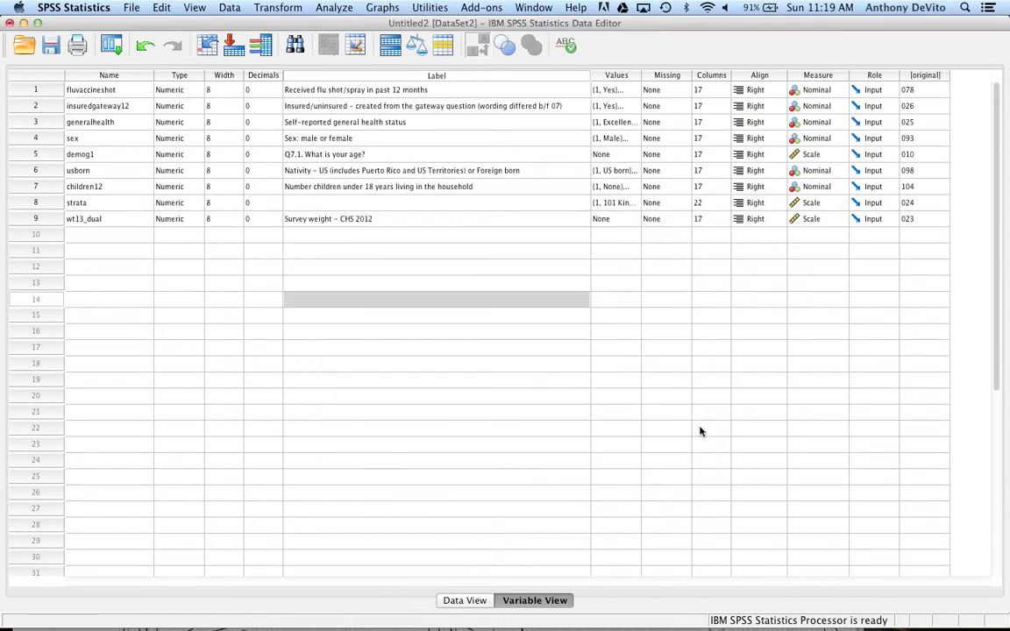
Inspect the recoded values of GenHealthReduced for the first few cases in the data editor.
{"action": "left_click", "coordinate": [331, 25]}
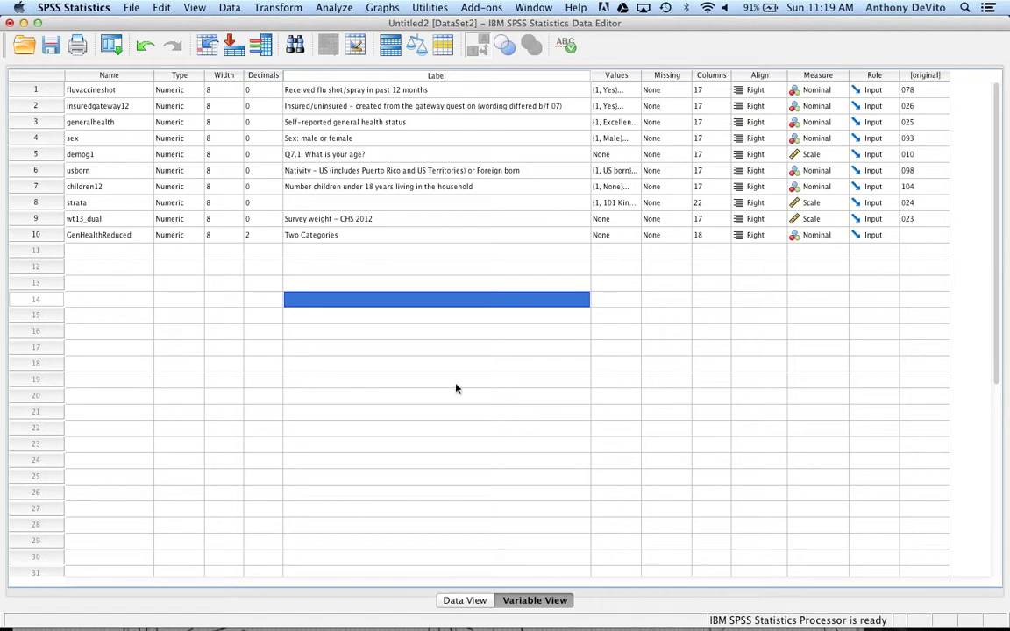
{"action": "left_click", "coordinate": [455, 599]}
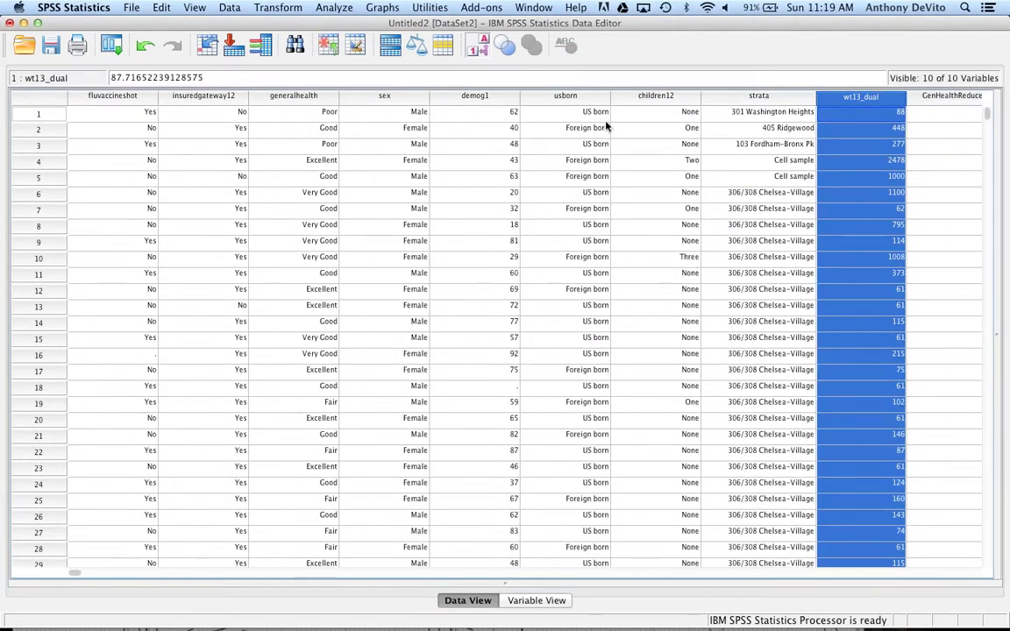
{"action": "scroll", "coordinate": [644, 259], "scroll_direction": "right", "scroll_amount": 5}
{"action": "left_click", "coordinate": [388, 112]}
{"action": "key", "text": "Down"}
{"action": "key", "text": "Down"}
{"action": "left_click", "coordinate": [429, 164]}
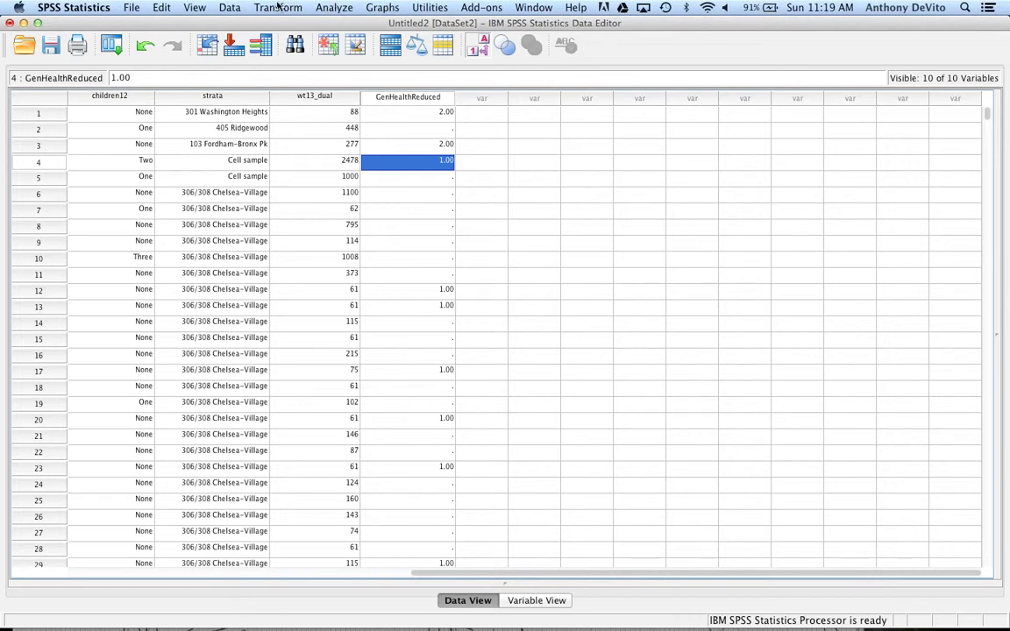
Run a frequency table for the Two Categories variable (GenHealthReduced).
{"action": "left_click", "coordinate": [334, 8]}
{"action": "mouse_move", "coordinate": [412, 38]}
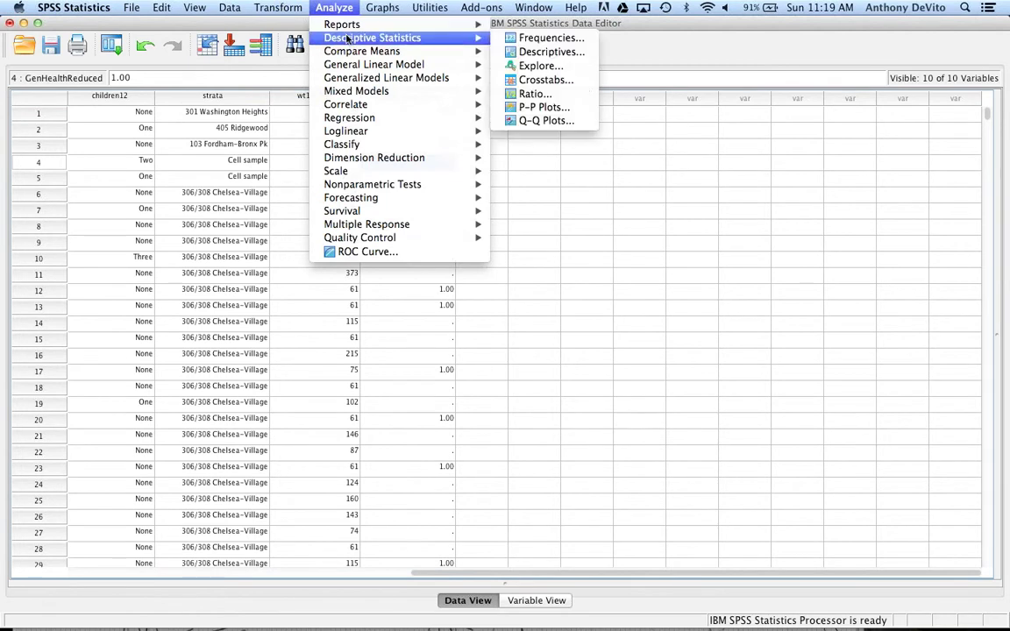
{"action": "left_click", "coordinate": [544, 38]}
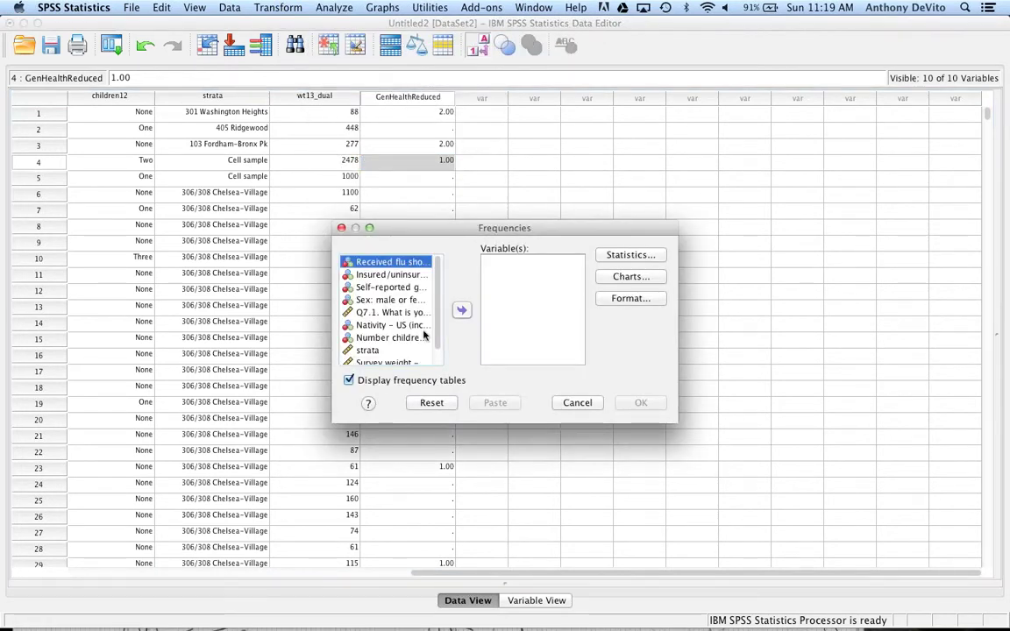
{"action": "scroll", "coordinate": [427, 332], "scroll_direction": "down", "scroll_amount": 2}
{"action": "left_click", "coordinate": [408, 358]}
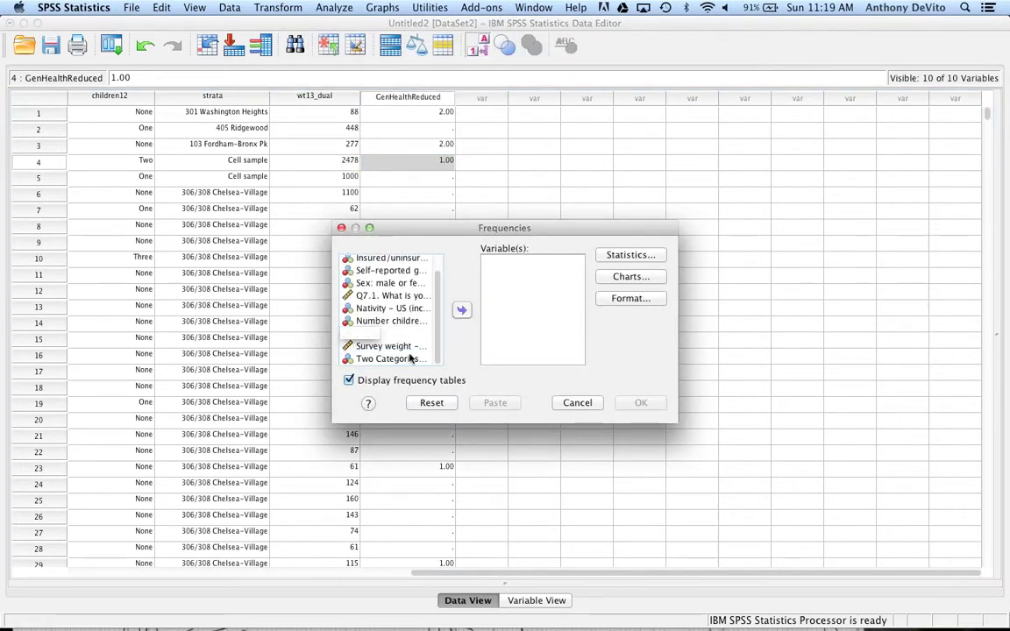
{"action": "left_click", "coordinate": [461, 310]}
{"action": "left_click", "coordinate": [640, 402]}
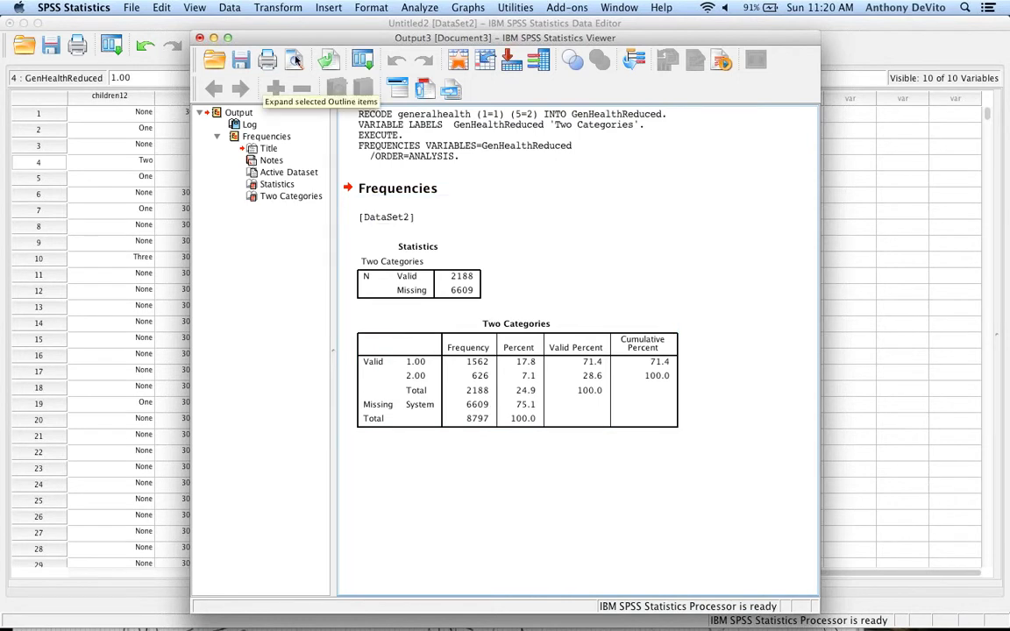
Set up a crosstab with sex in the rows and Two Categories (GenHealthReduced) in the columns.
{"action": "left_click", "coordinate": [419, 8]}
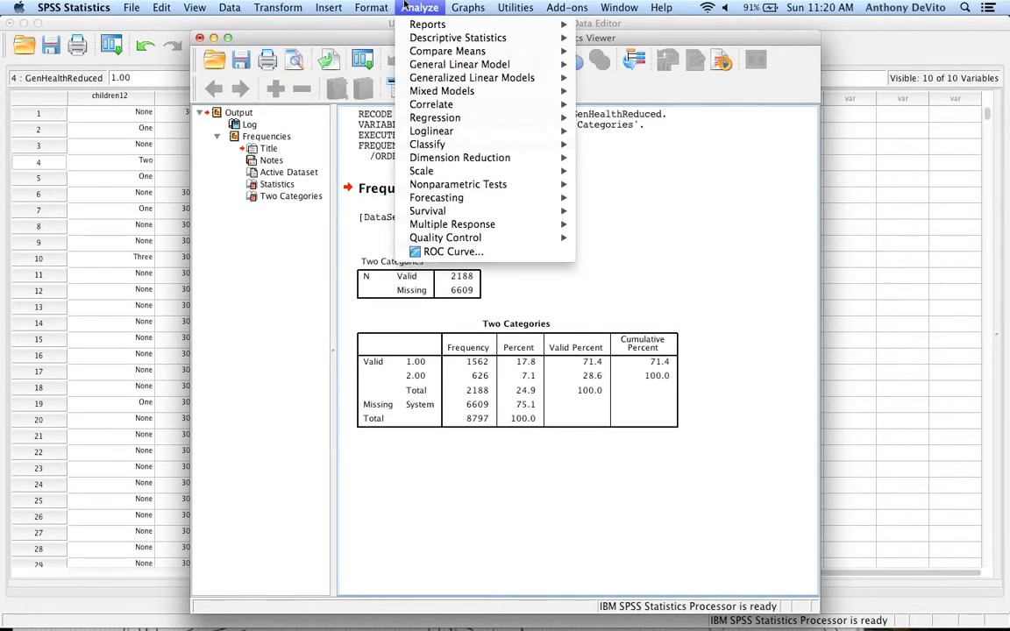
{"action": "mouse_move", "coordinate": [420, 57]}
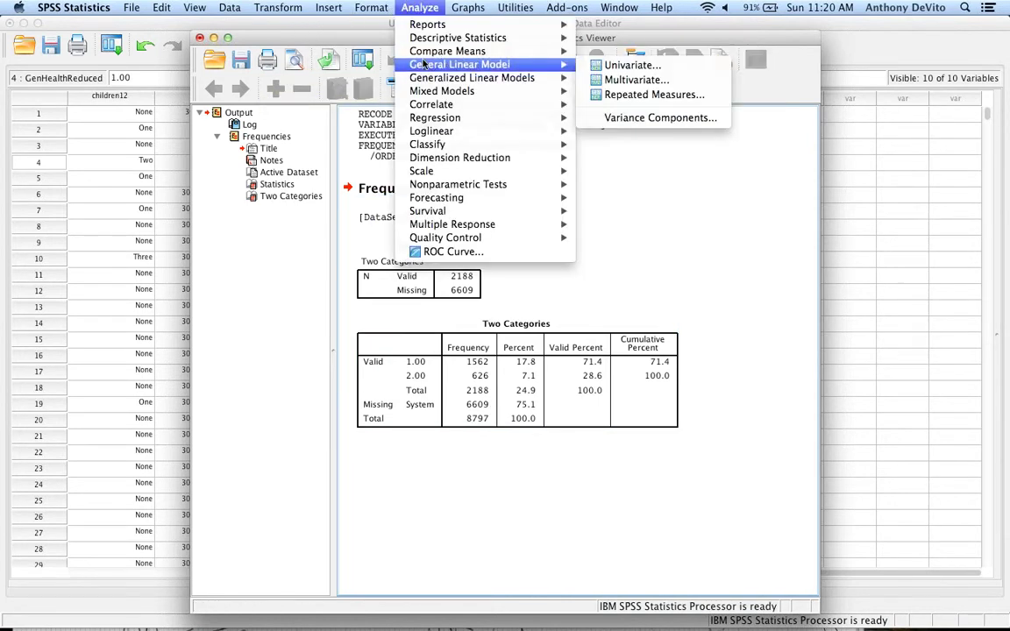
{"action": "mouse_move", "coordinate": [438, 41]}
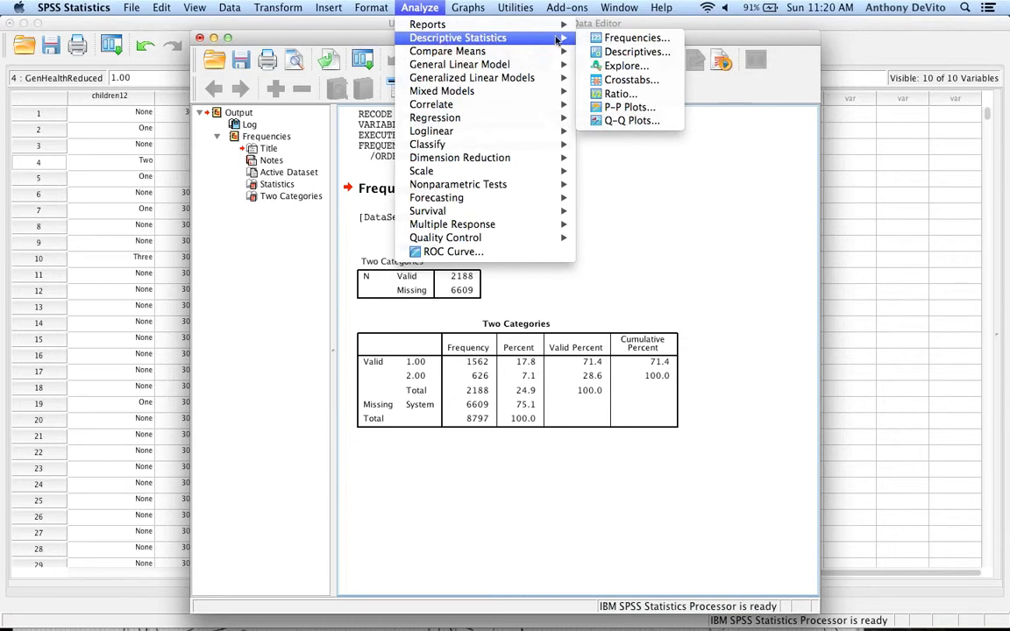
{"action": "left_click", "coordinate": [625, 79]}
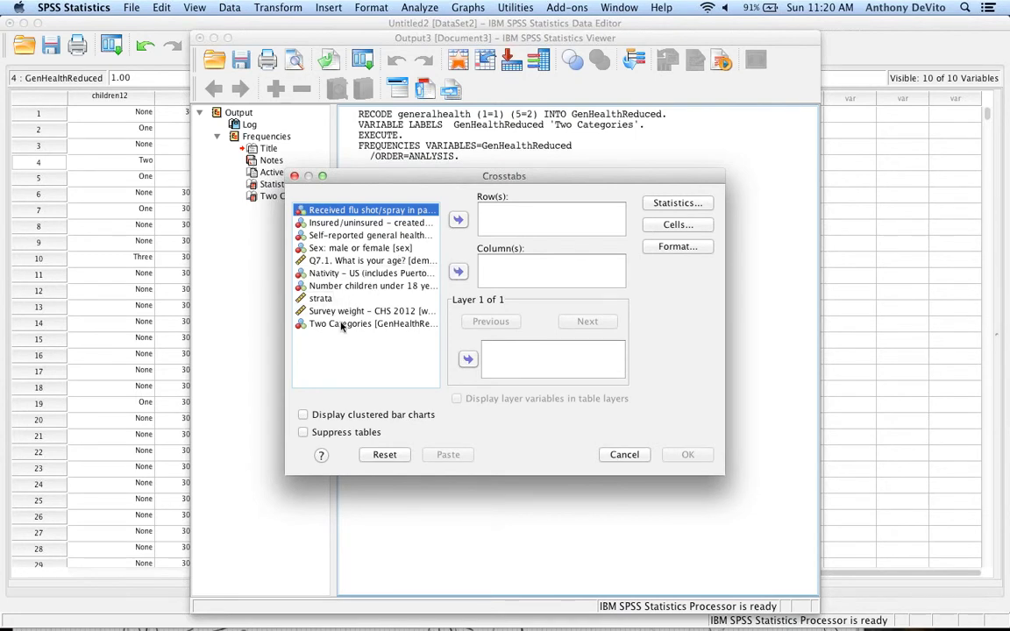
{"action": "left_click", "coordinate": [342, 324]}
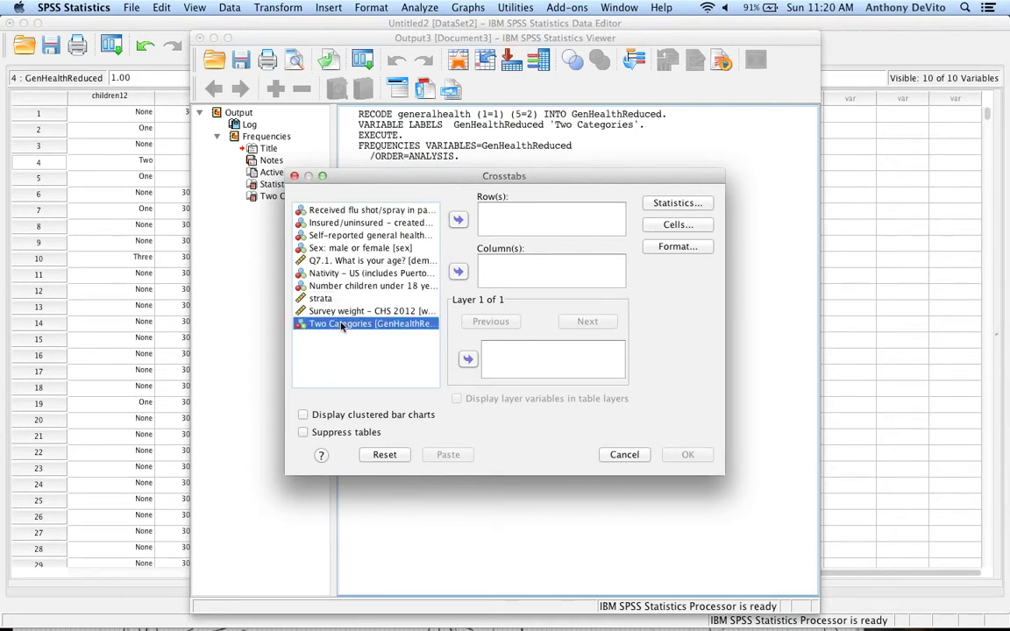
{"action": "left_click", "coordinate": [458, 270]}
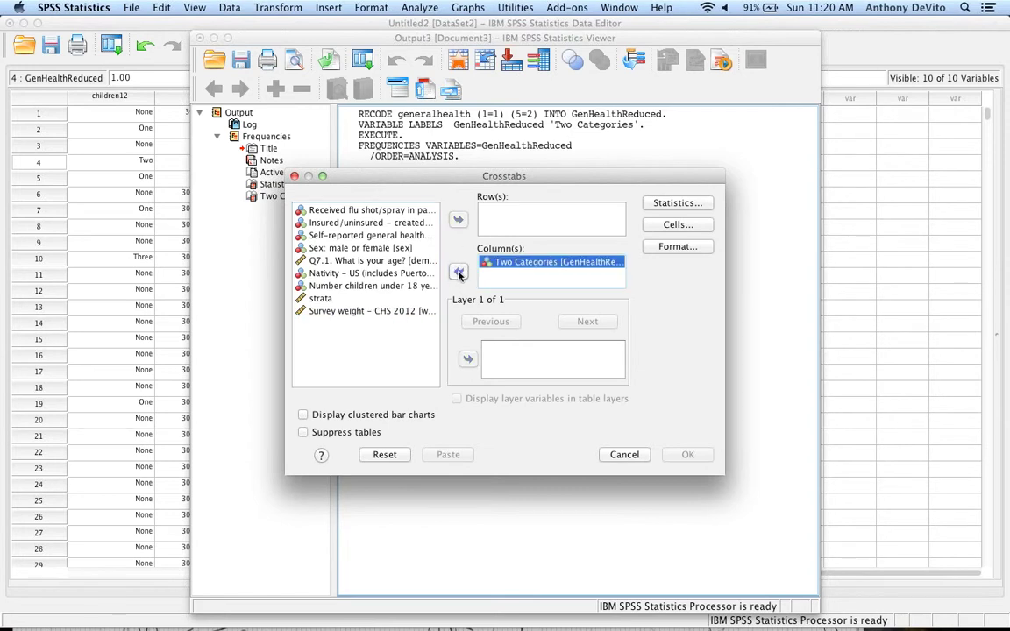
{"action": "left_click", "coordinate": [317, 247]}
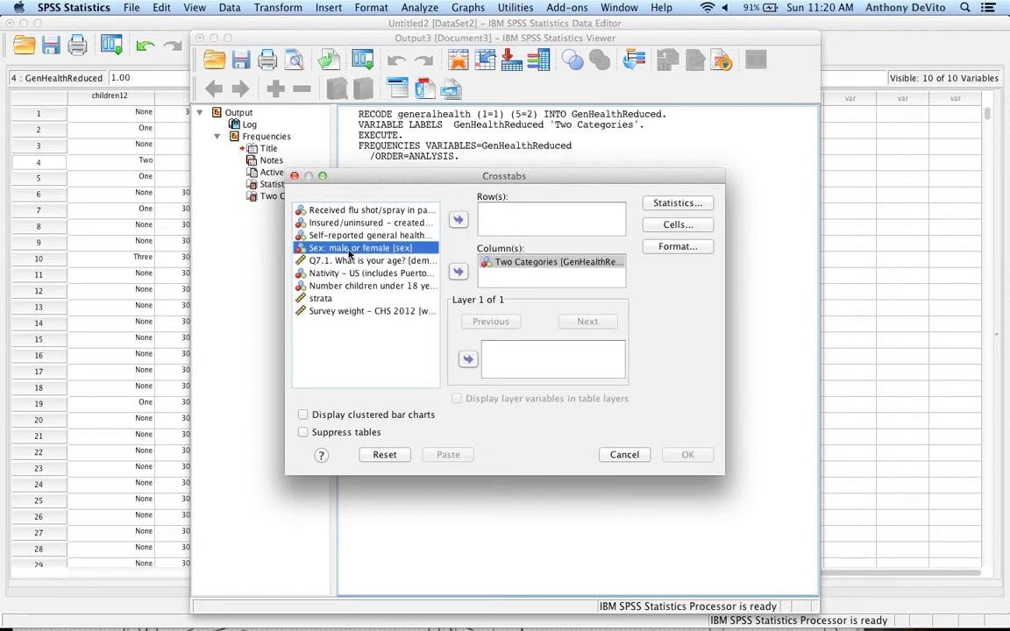
{"action": "left_click", "coordinate": [459, 219]}
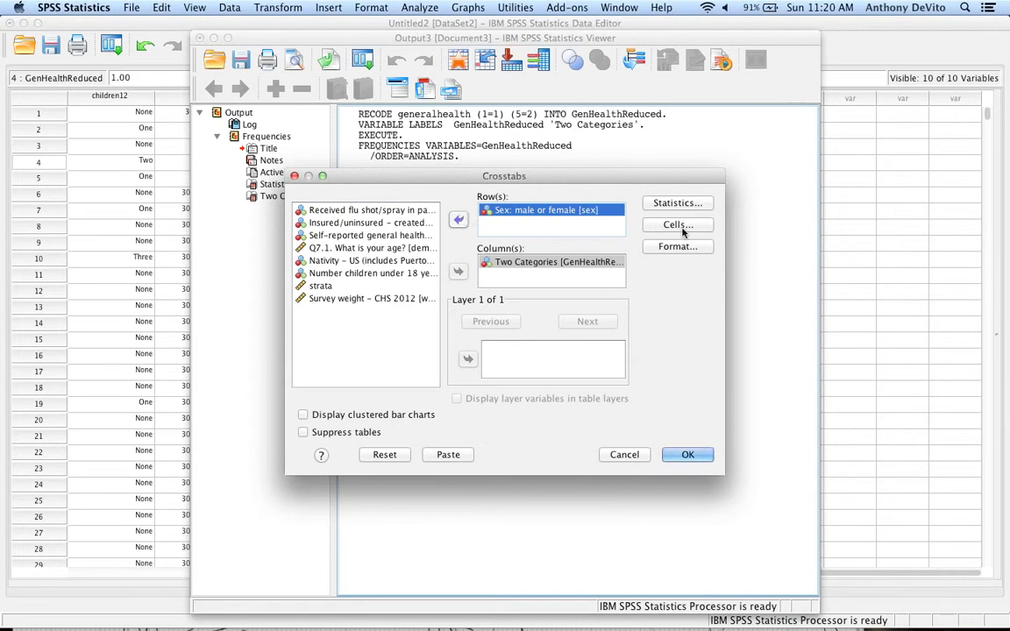
Add the chi-square test and expected counts to the crosstab of sex by Two Categories and run it.
{"action": "left_click", "coordinate": [671, 205]}
{"action": "left_click", "coordinate": [393, 217]}
{"action": "left_click", "coordinate": [590, 438]}
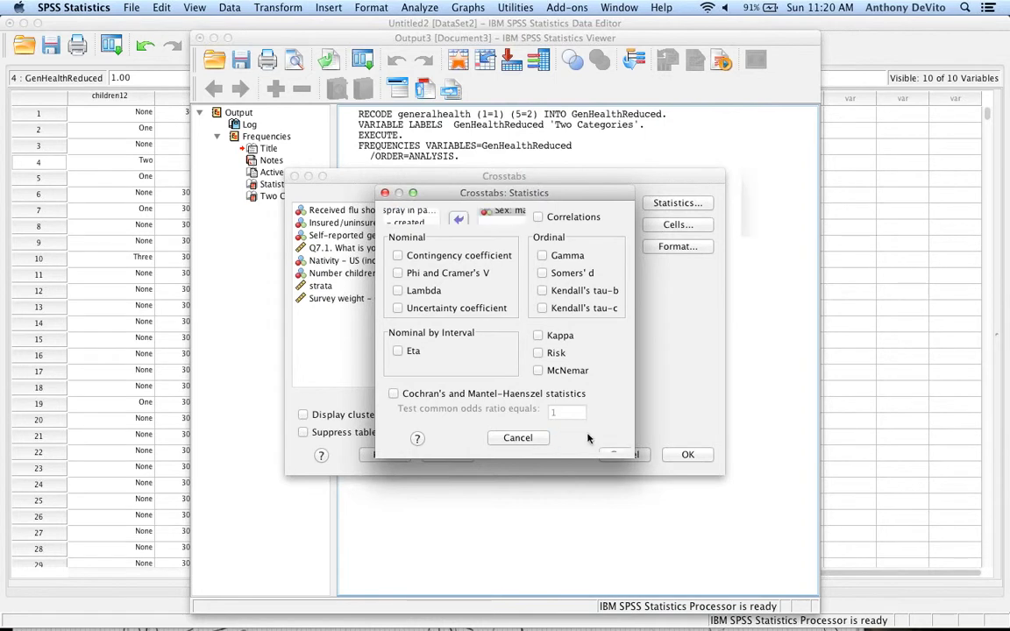
{"action": "left_click", "coordinate": [673, 223]}
{"action": "left_click", "coordinate": [364, 234]}
{"action": "left_click", "coordinate": [627, 454]}
{"action": "left_click", "coordinate": [683, 455]}
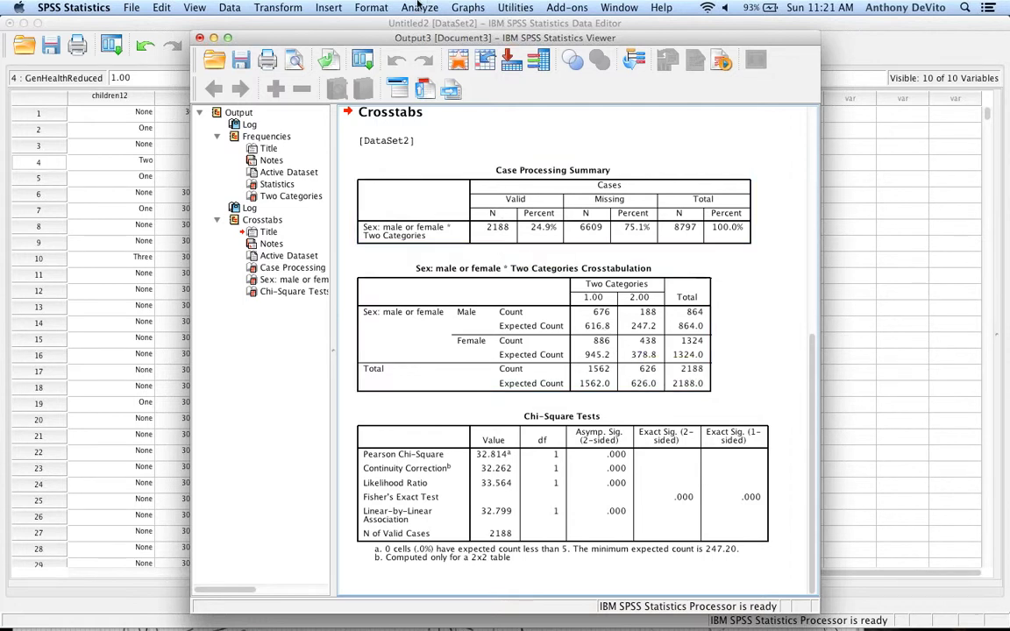
Rerun the crosstab of sex by Two Categories with row percentages in place of the expected counts.
{"action": "left_click", "coordinate": [419, 7]}
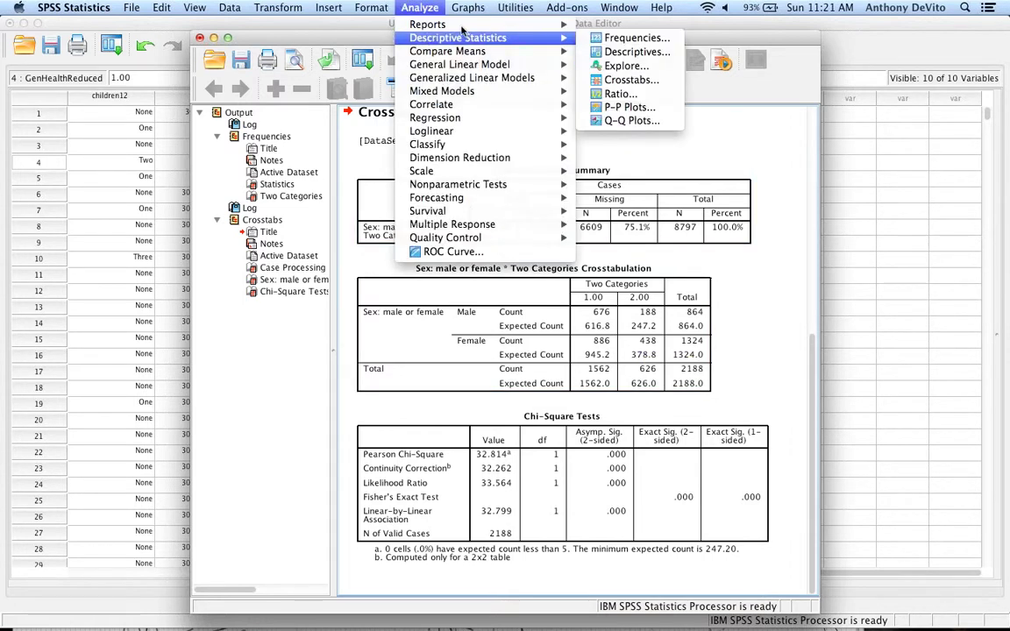
{"action": "mouse_move", "coordinate": [539, 32]}
{"action": "mouse_move", "coordinate": [486, 38]}
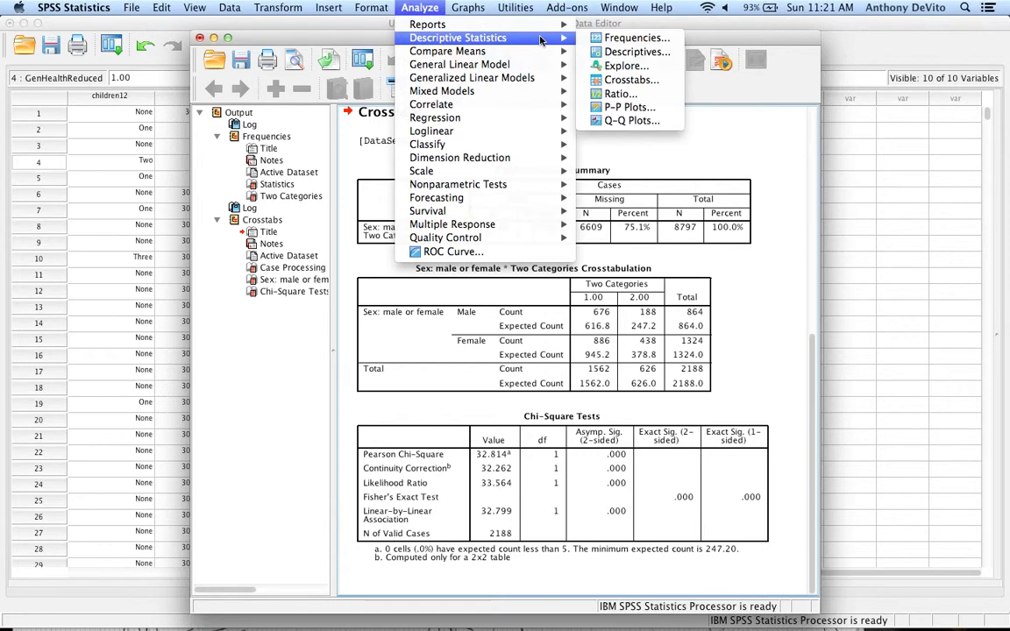
{"action": "left_click", "coordinate": [605, 77]}
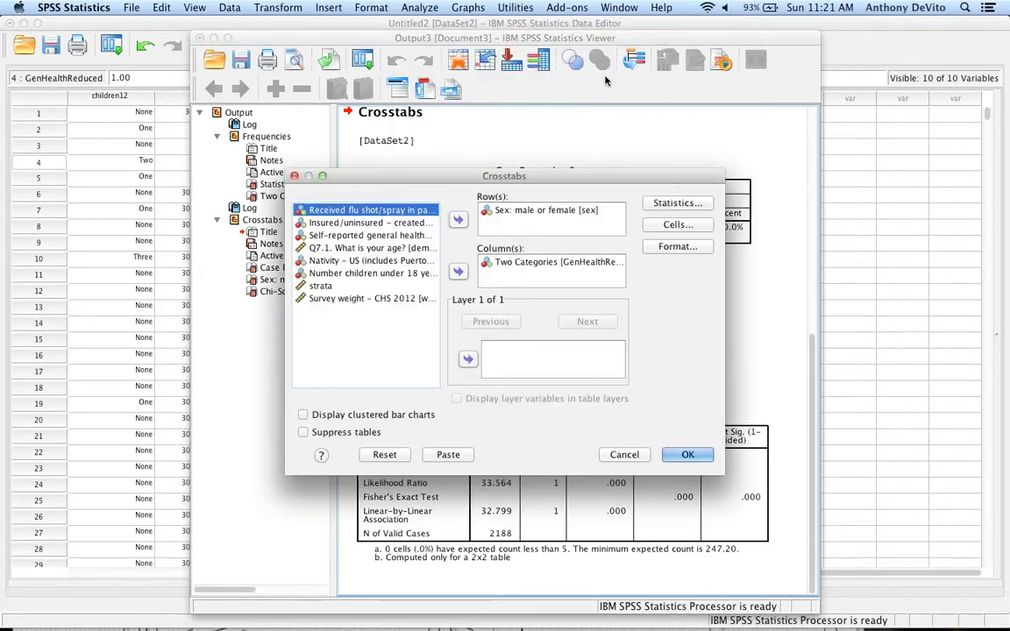
{"action": "left_click", "coordinate": [670, 225]}
{"action": "left_click", "coordinate": [369, 315]}
{"action": "left_click", "coordinate": [363, 233]}
{"action": "left_click", "coordinate": [618, 454]}
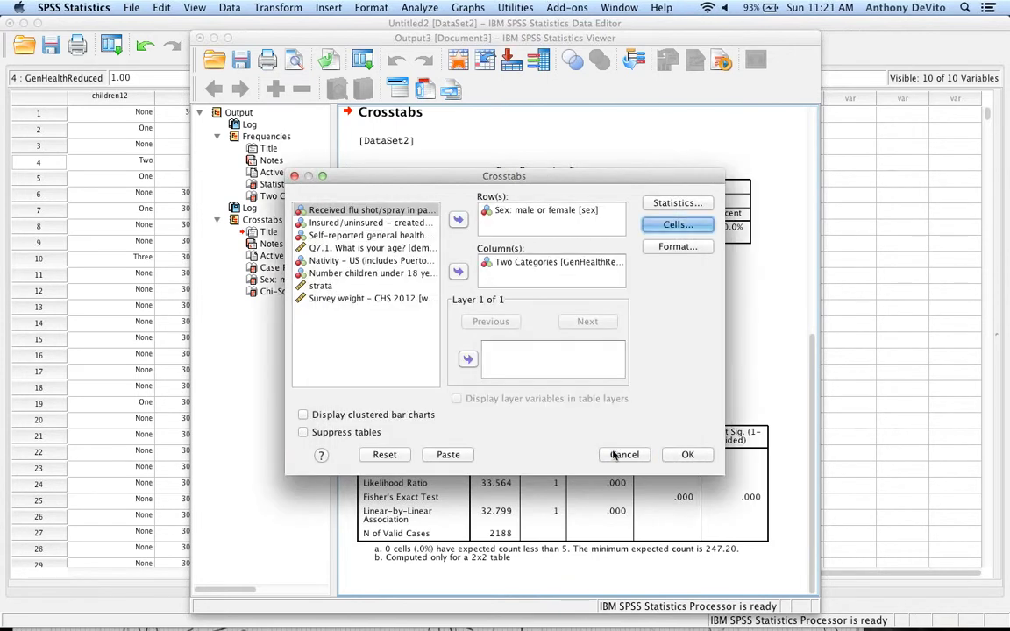
{"action": "left_click", "coordinate": [686, 454]}
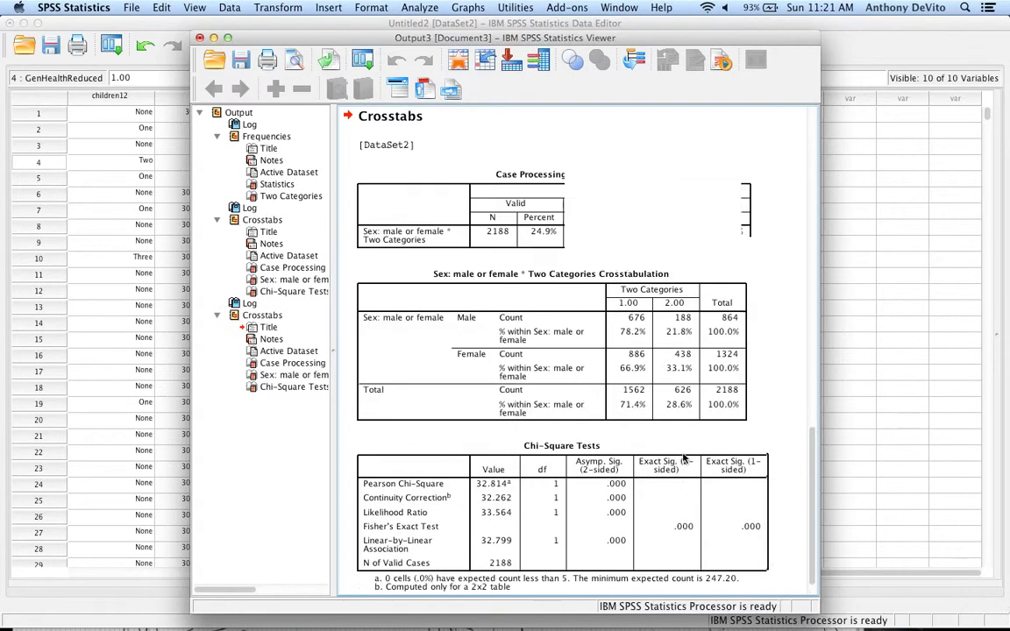
Close the Output3 viewer with the crosstab and chi-square results without saving its contents.
{"action": "left_click", "coordinate": [637, 298]}
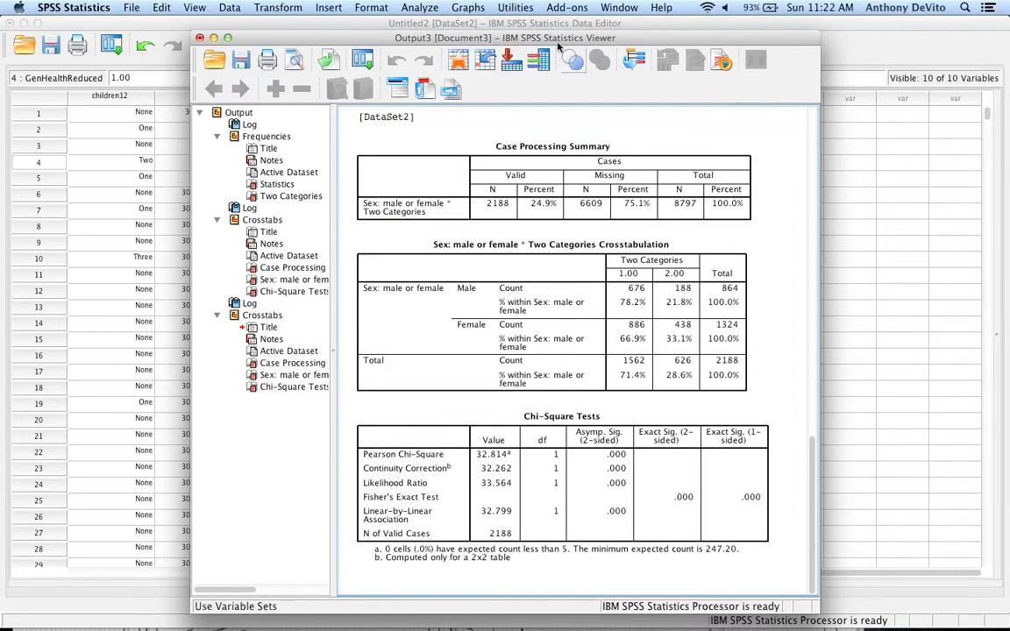
{"action": "left_click", "coordinate": [200, 40]}
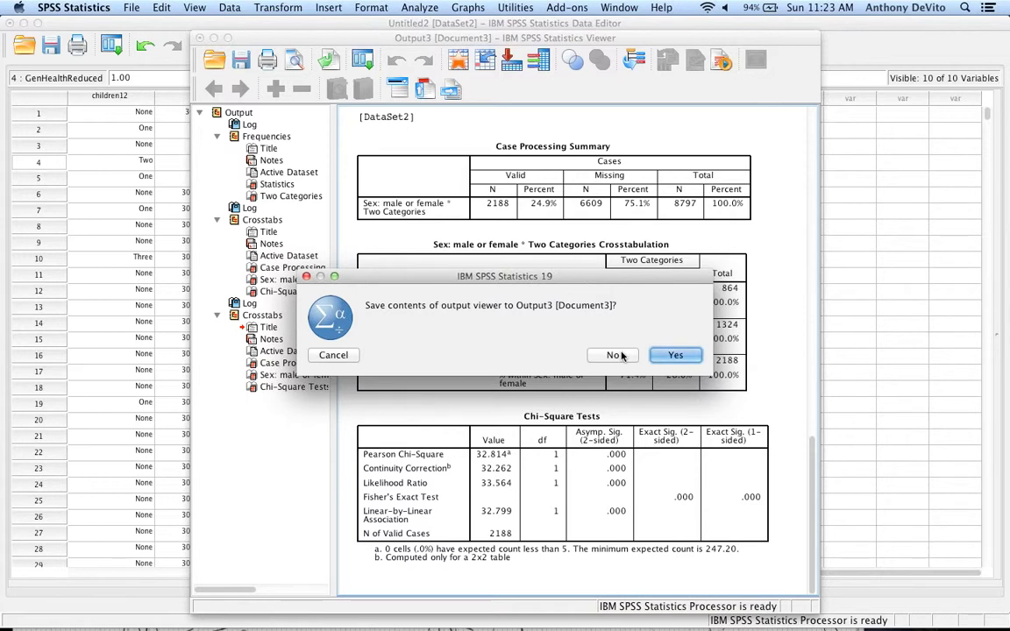
{"action": "left_click_drag", "start_coordinate": [621, 355], "coordinate": [597, 281]}
{"action": "left_click", "coordinate": [602, 355]}
{"action": "left_click", "coordinate": [601, 355]}
{"action": "left_click", "coordinate": [601, 355]}
{"action": "left_click", "coordinate": [602, 355]}
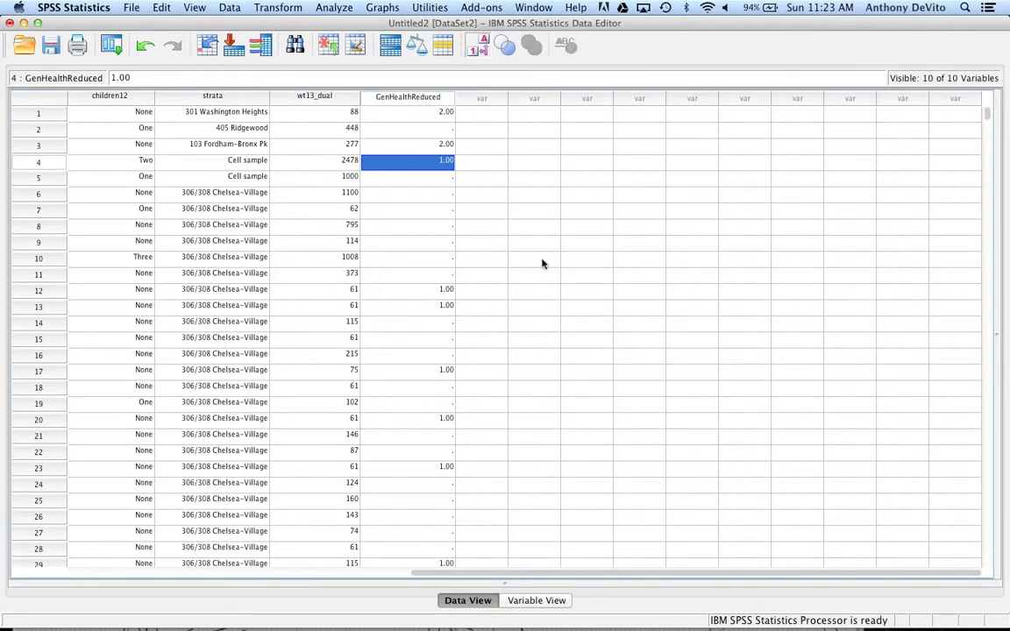
Close the Untitled2 data set (DataSet2) containing the GenHealthReduced variable without saving the changes.
{"action": "left_click", "coordinate": [10, 22]}
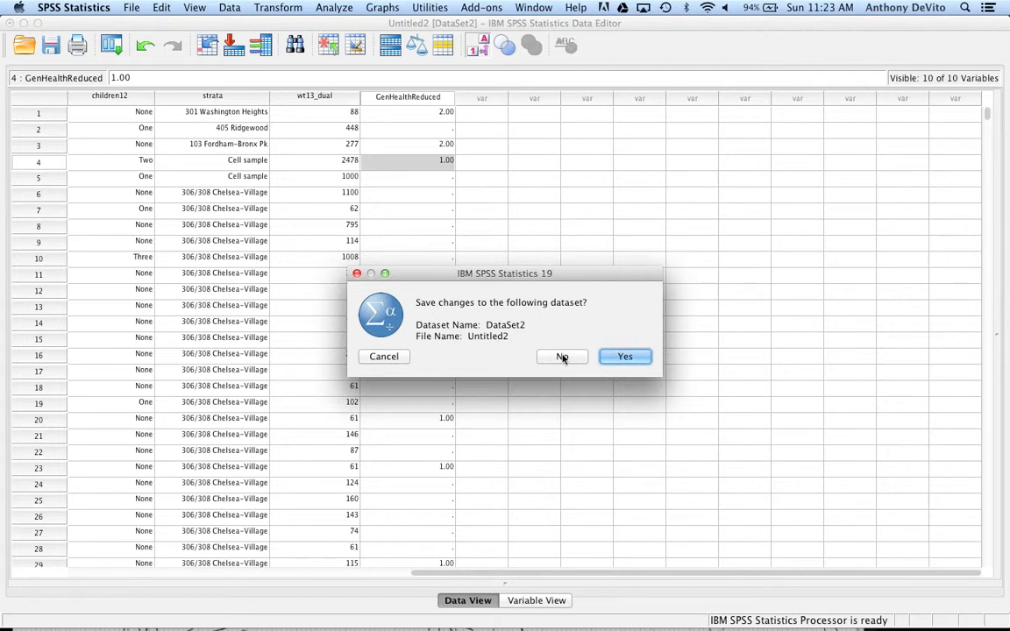
{"action": "left_click_drag", "start_coordinate": [518, 277], "coordinate": [619, 336]}
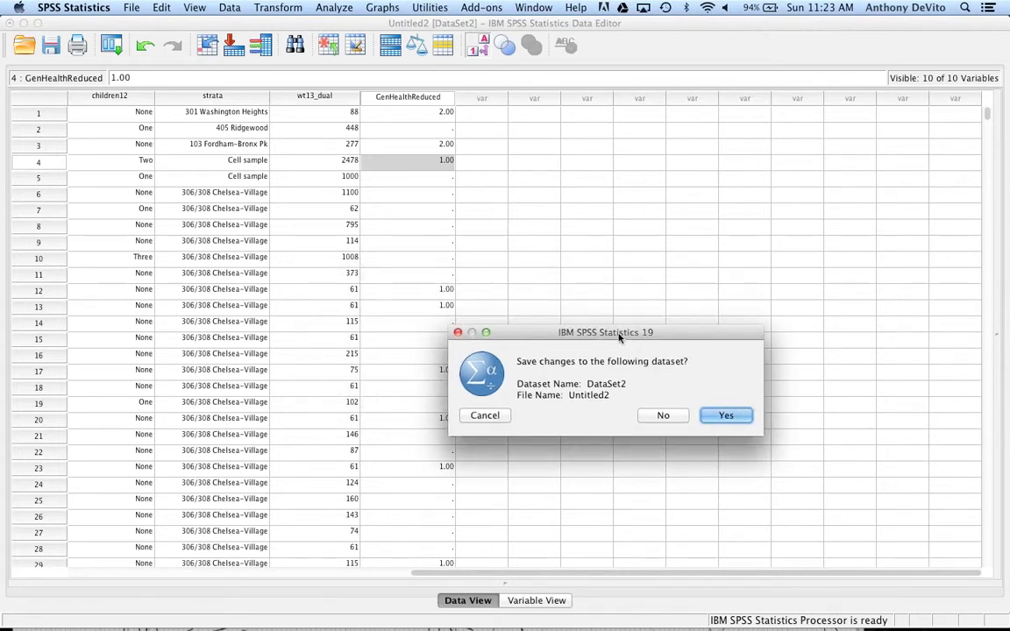
{"action": "left_click", "coordinate": [665, 415]}
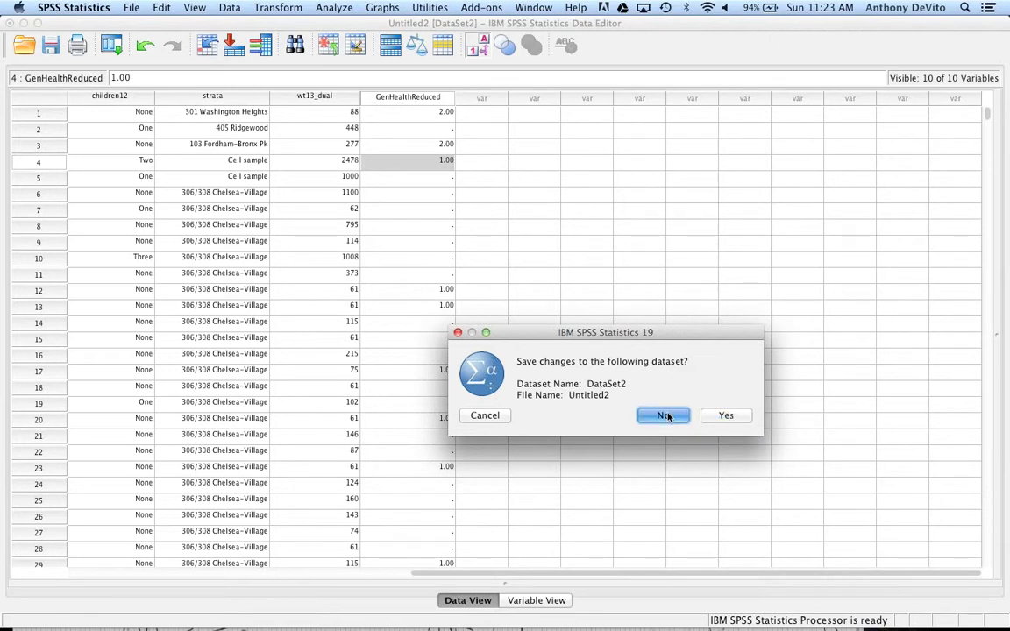